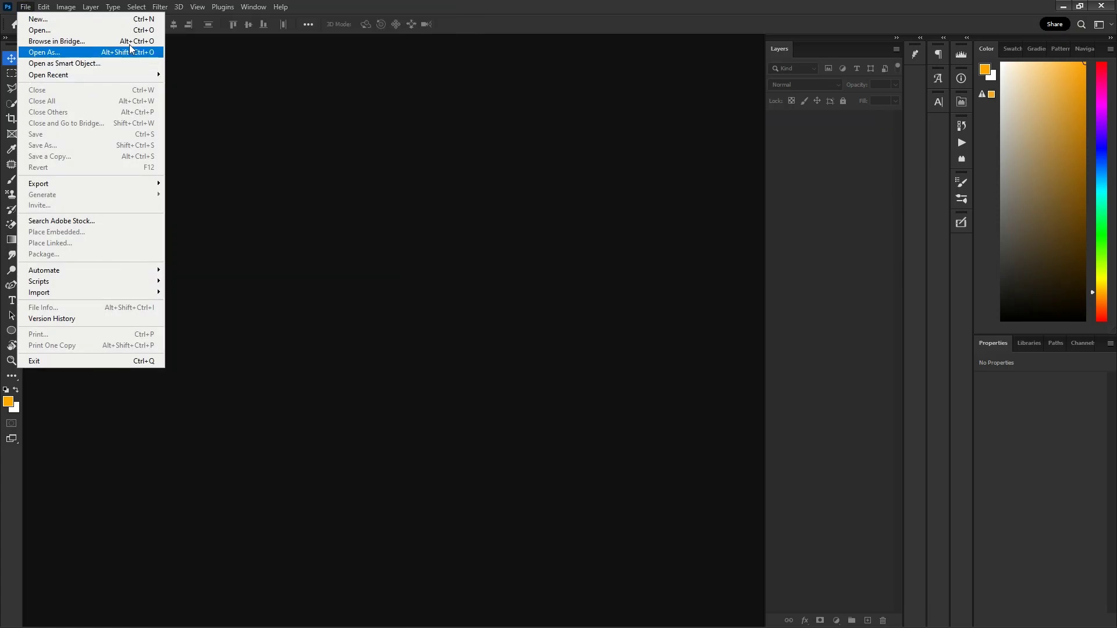
# - Create a new 1080 x 1080 px document at 300 ppi in RGB Color with a white background
pyautogui.click(25, 6)
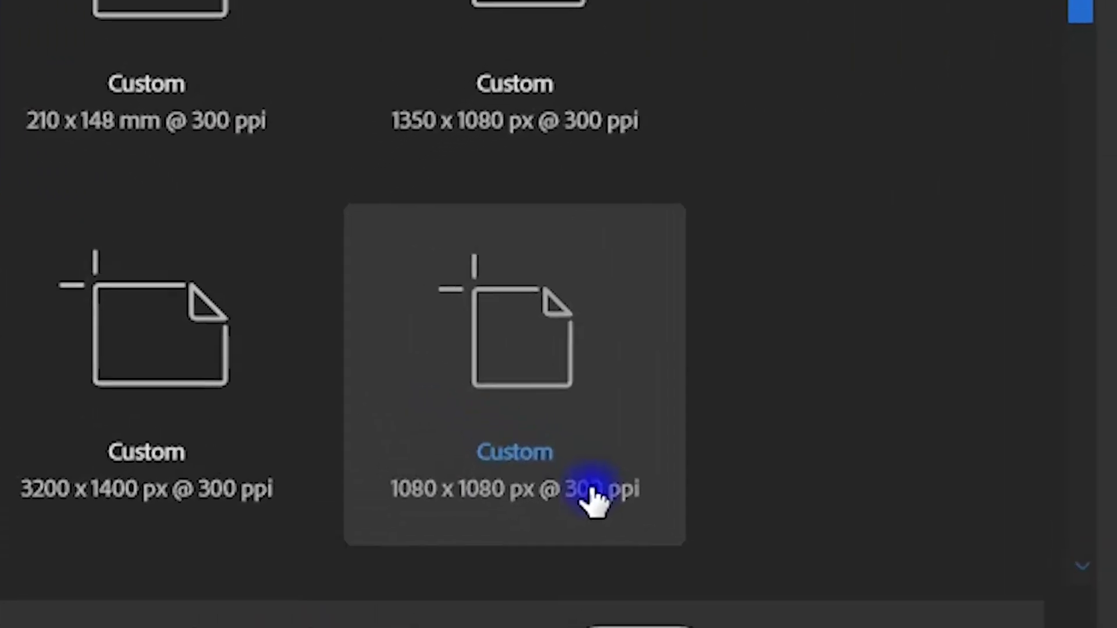
pyautogui.click(362, 323)
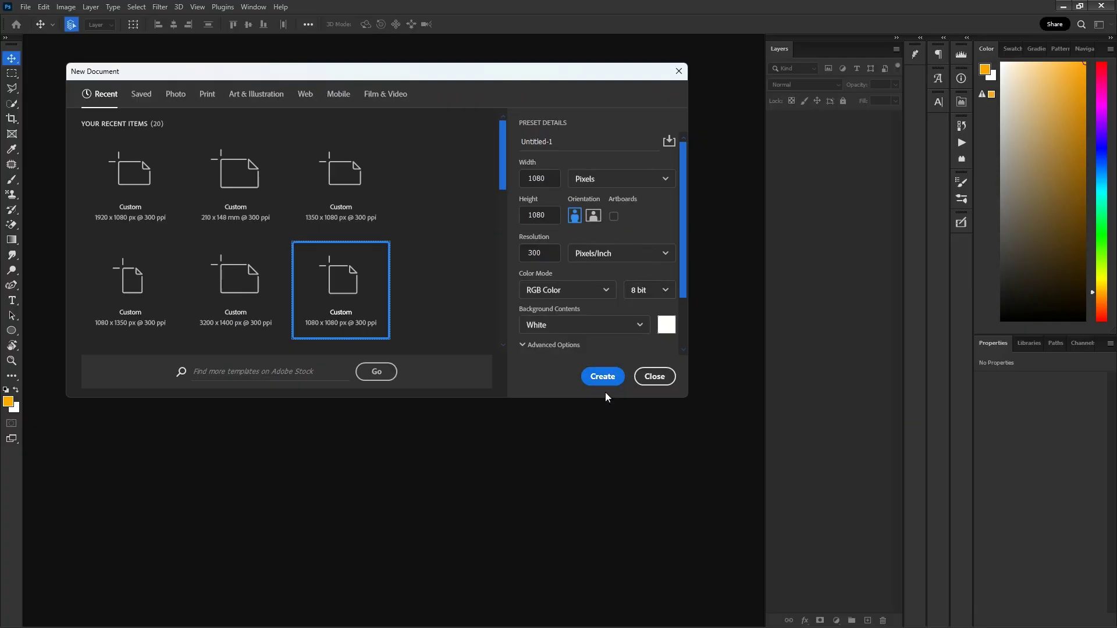
pyautogui.click(602, 378)
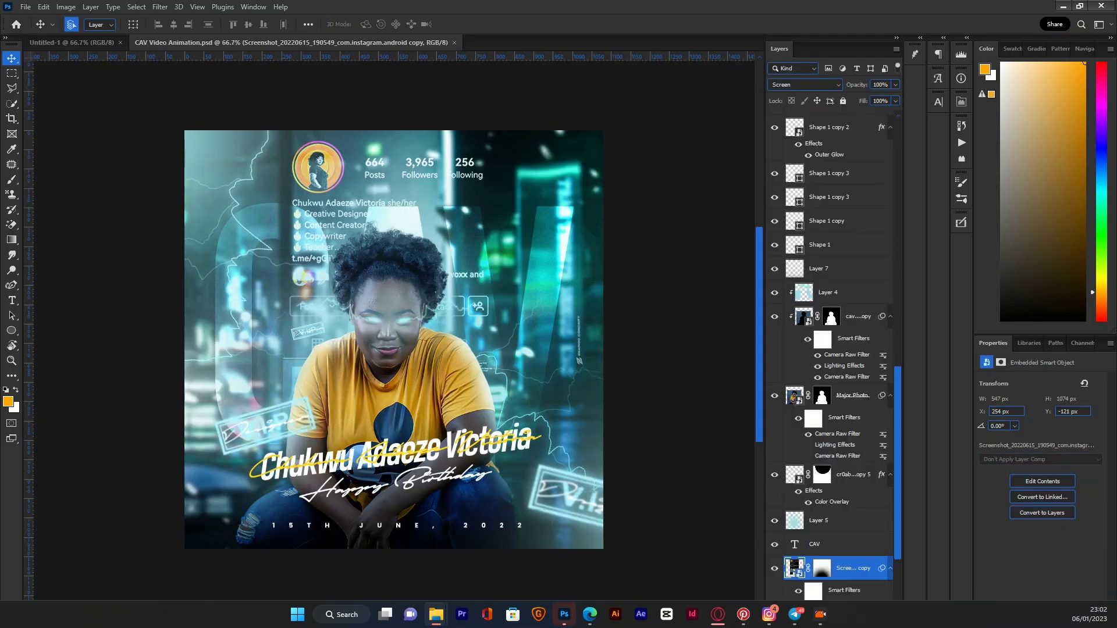
# - Place the "Download From CBEditz.com" city image from Downloads into the Untitled-1 document and scale it to 32% to span the canvas width
pyautogui.click(35, 44)
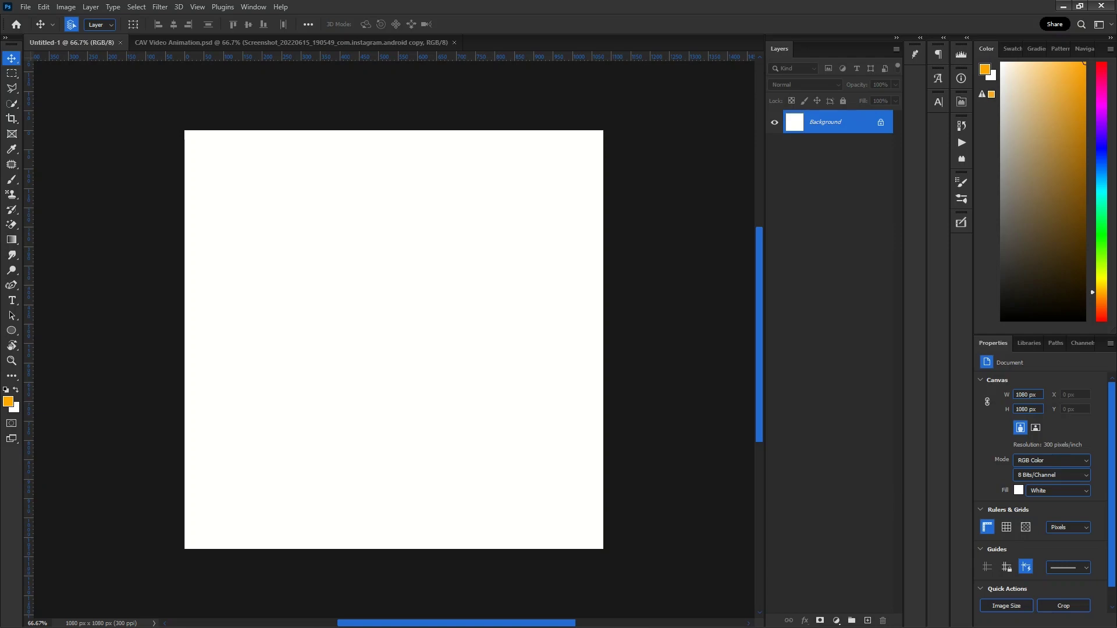
pyautogui.moveTo(0, 242); pyautogui.dragTo(563, 131)
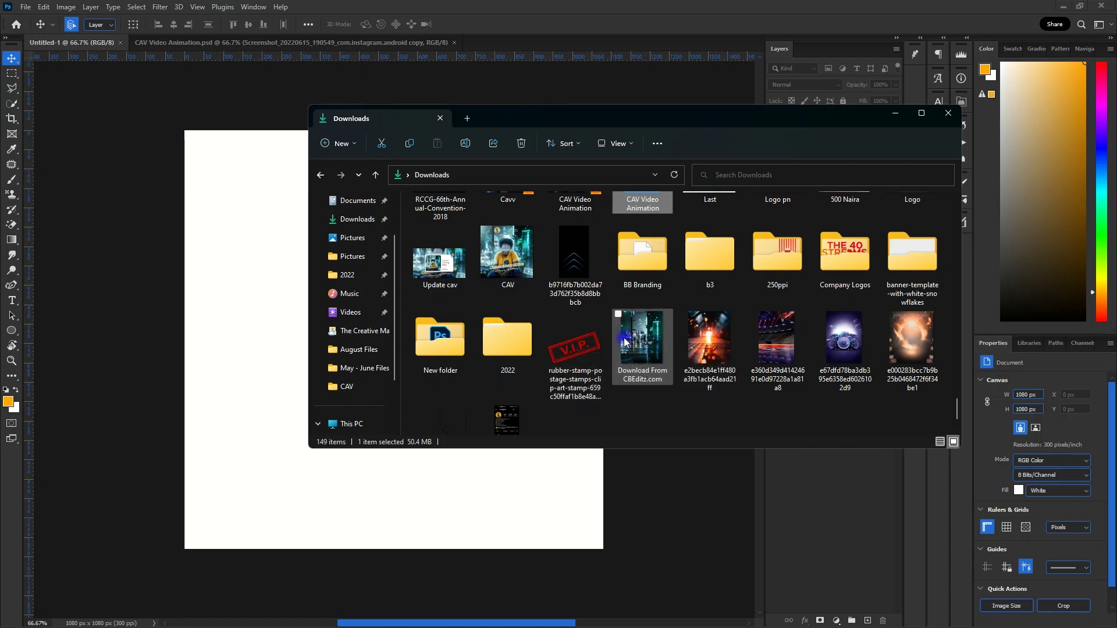
pyautogui.click(650, 345)
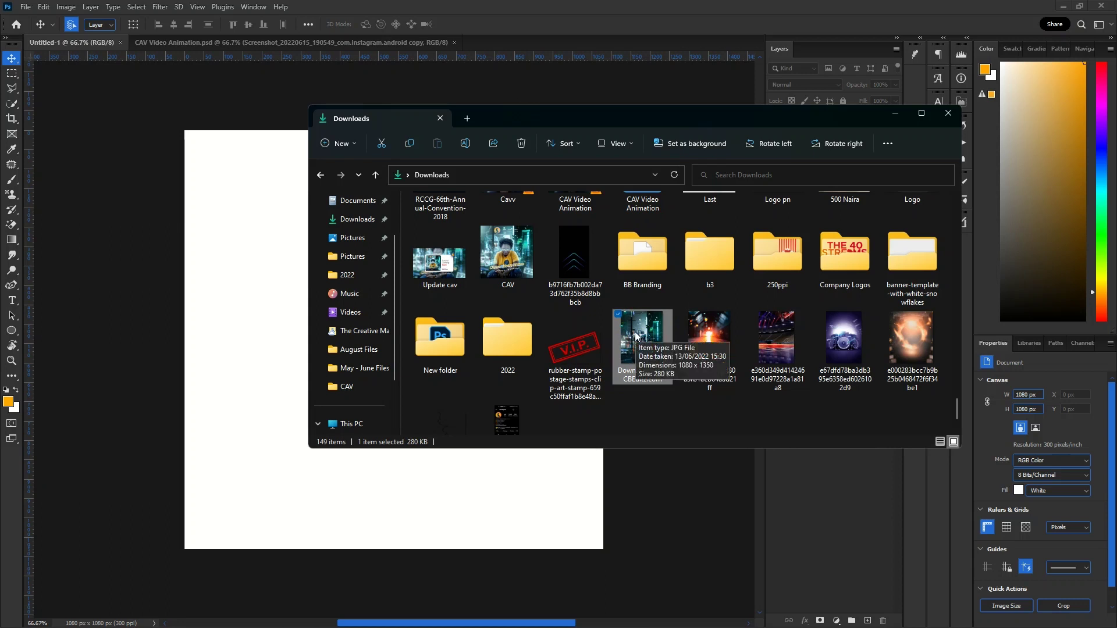
pyautogui.moveTo(647, 344); pyautogui.dragTo(265, 401)
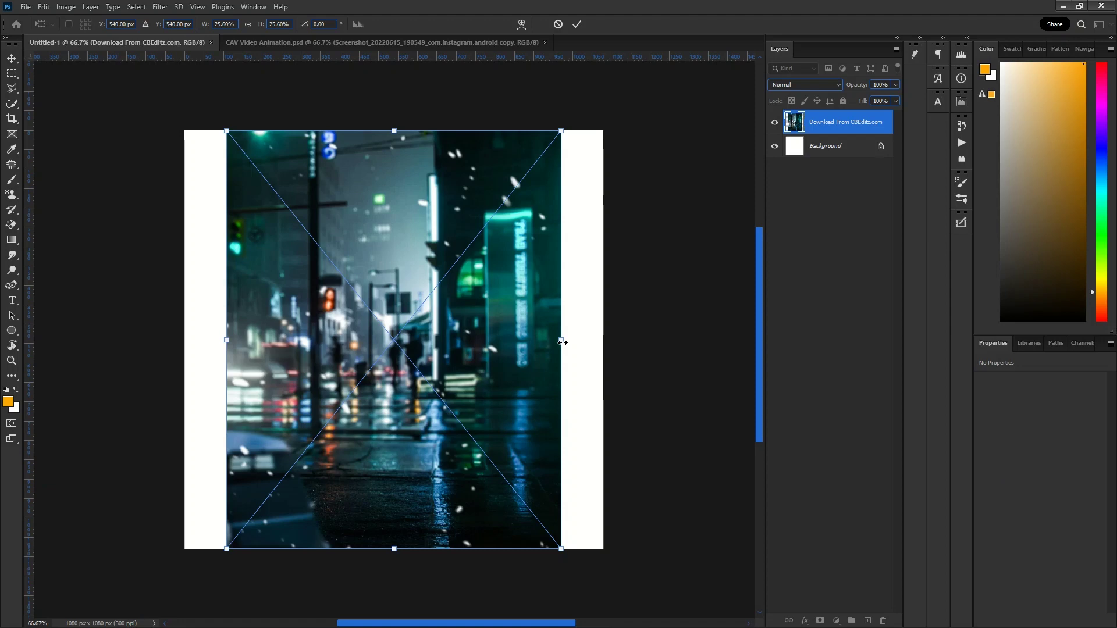
pyautogui.moveTo(562, 342); pyautogui.dragTo(602, 366)
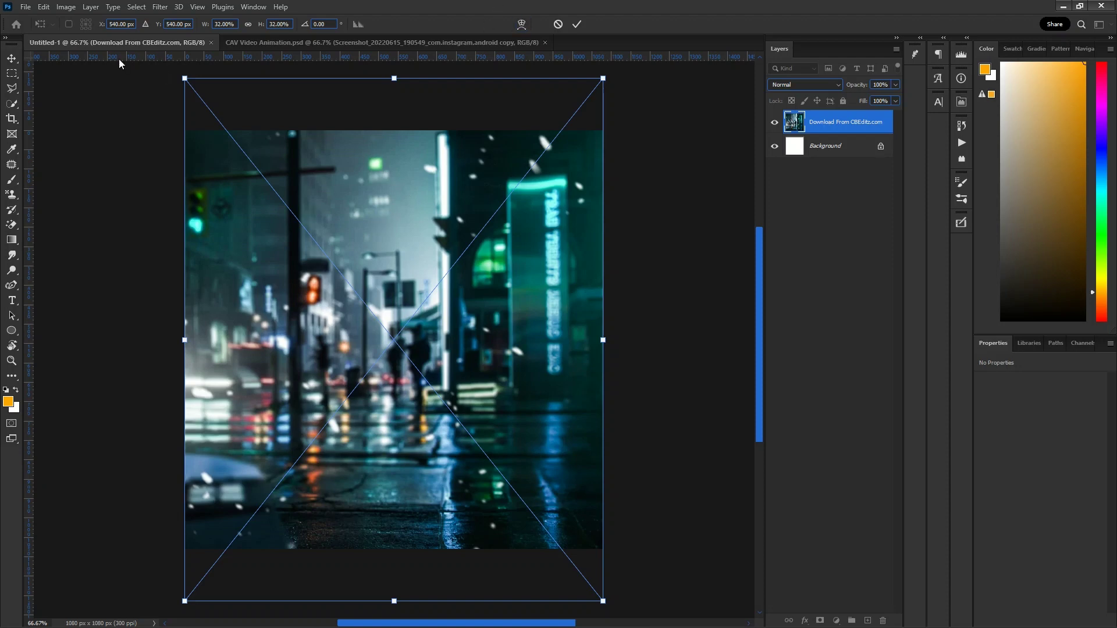
pyautogui.click(576, 25)
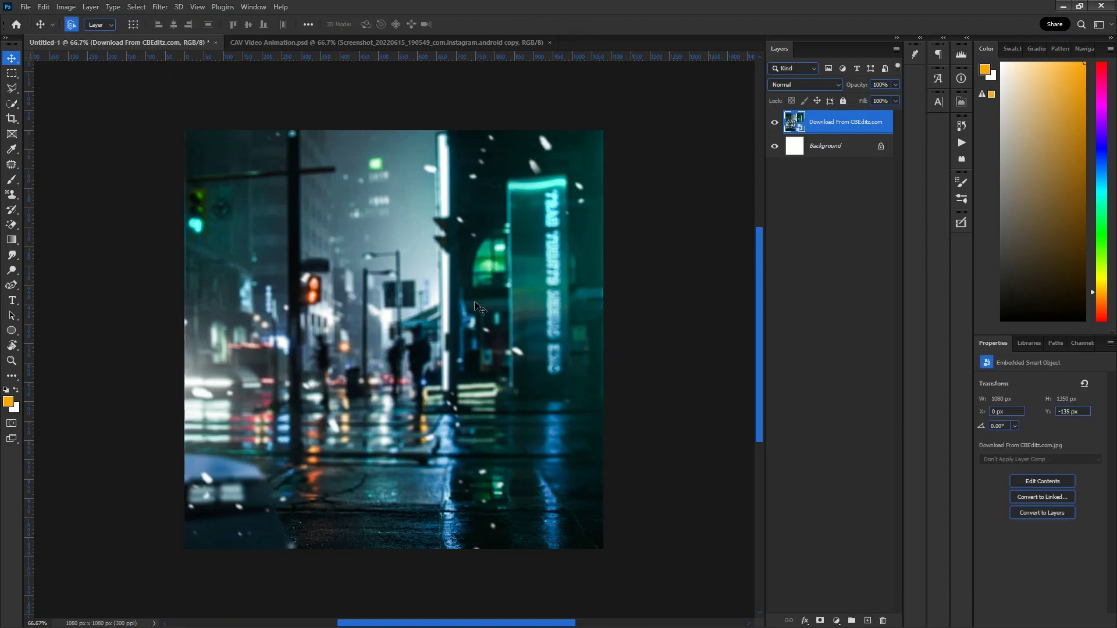
# - Enlarge the city image from its center to about 32.8% so it extends slightly past the canvas edges
pyautogui.hotkey('ctrl', 't')
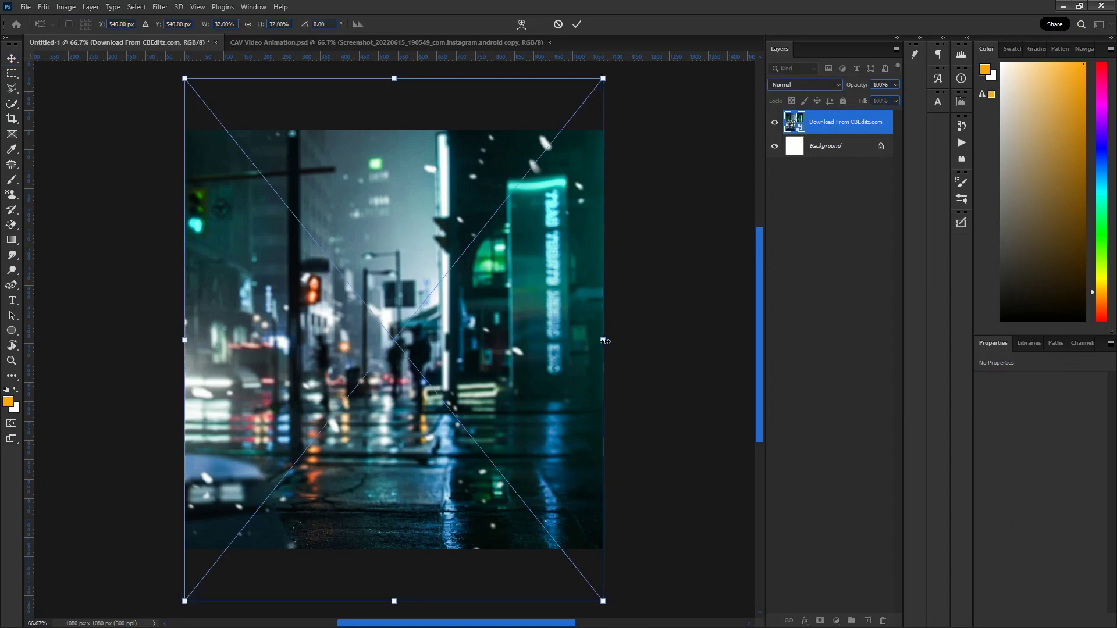
pyautogui.moveTo(604, 341); pyautogui.dragTo(609, 362)
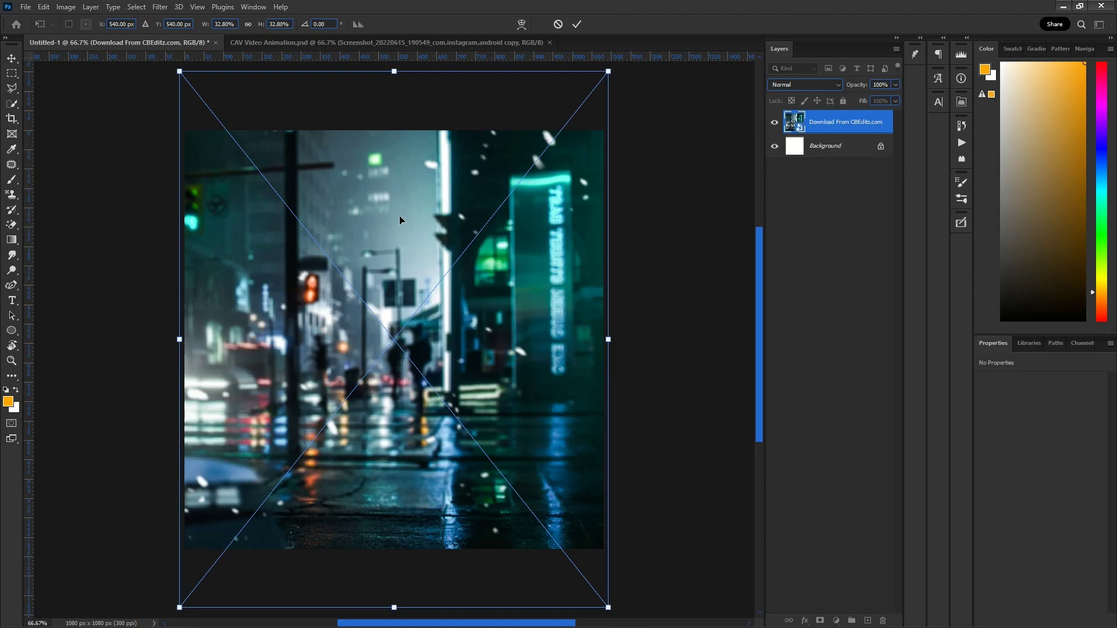
pyautogui.press('Return')
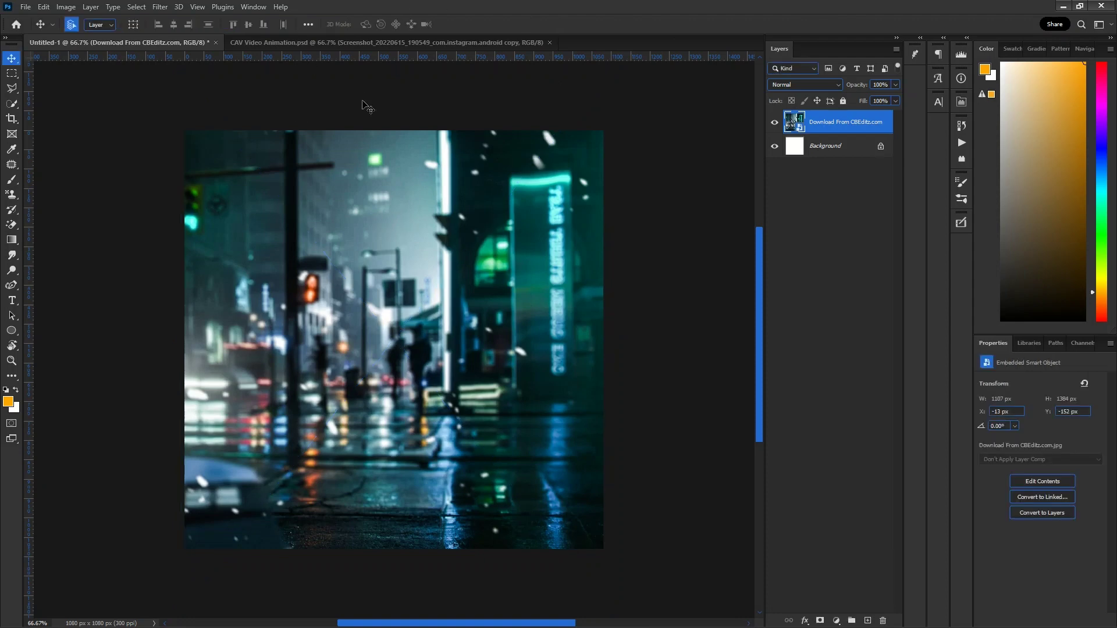
# - Apply a Gaussian Blur with a radius of 3.5 pixels to the city image layer
pyautogui.click(158, 8)
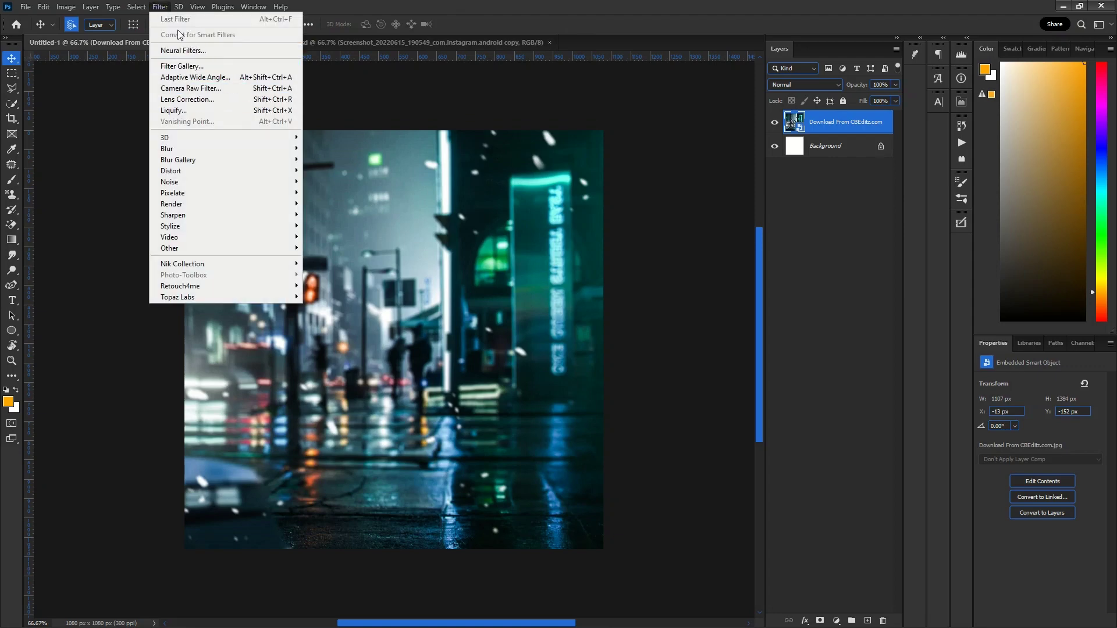
pyautogui.moveTo(257, 154)
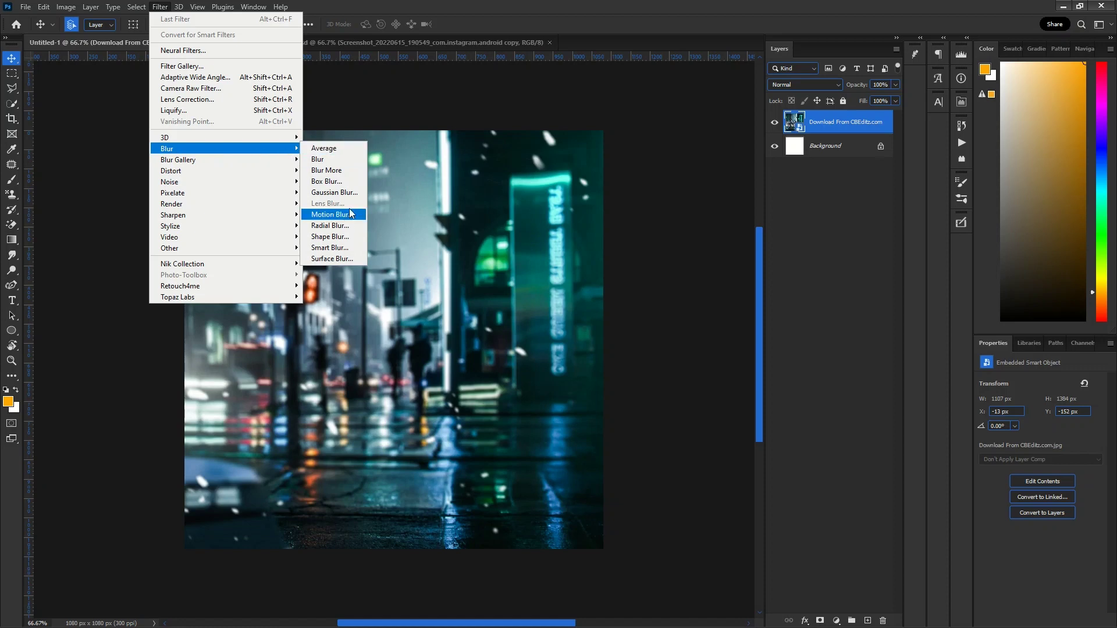
pyautogui.click(348, 193)
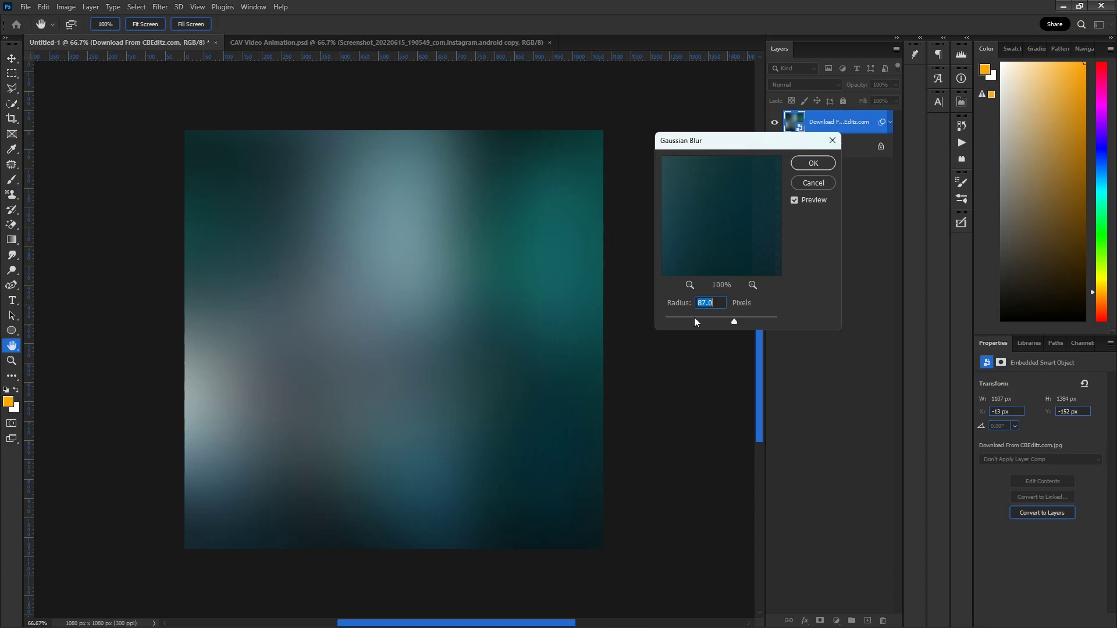
pyautogui.write('3.')
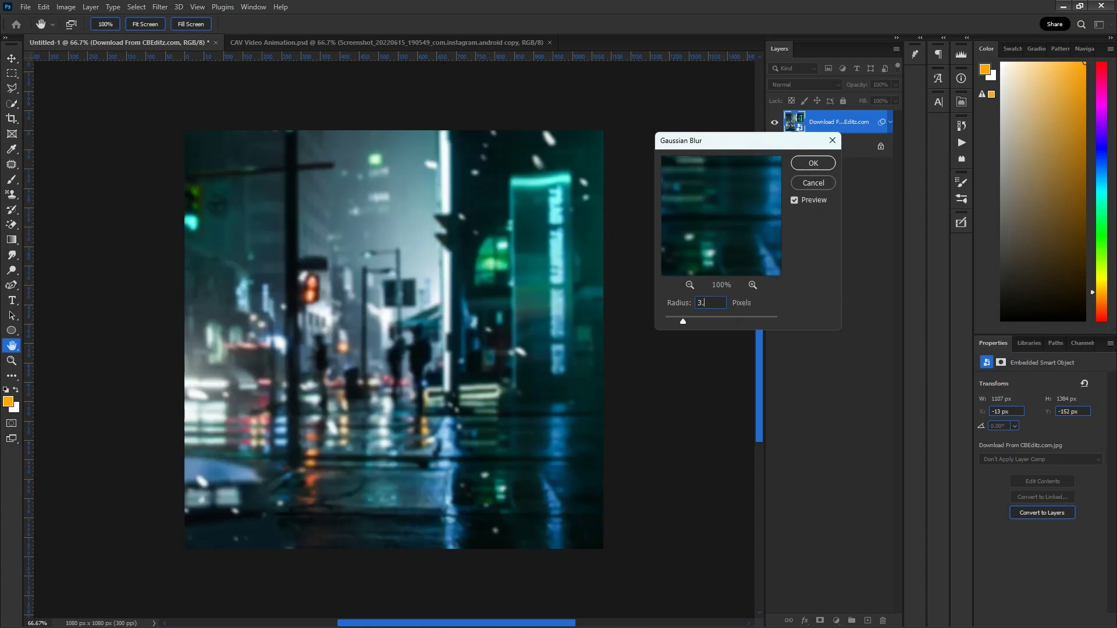
pyautogui.write('9')
pyautogui.press('BackSpace')
pyautogui.write('5')
pyautogui.press('Return')
pyautogui.press('v')
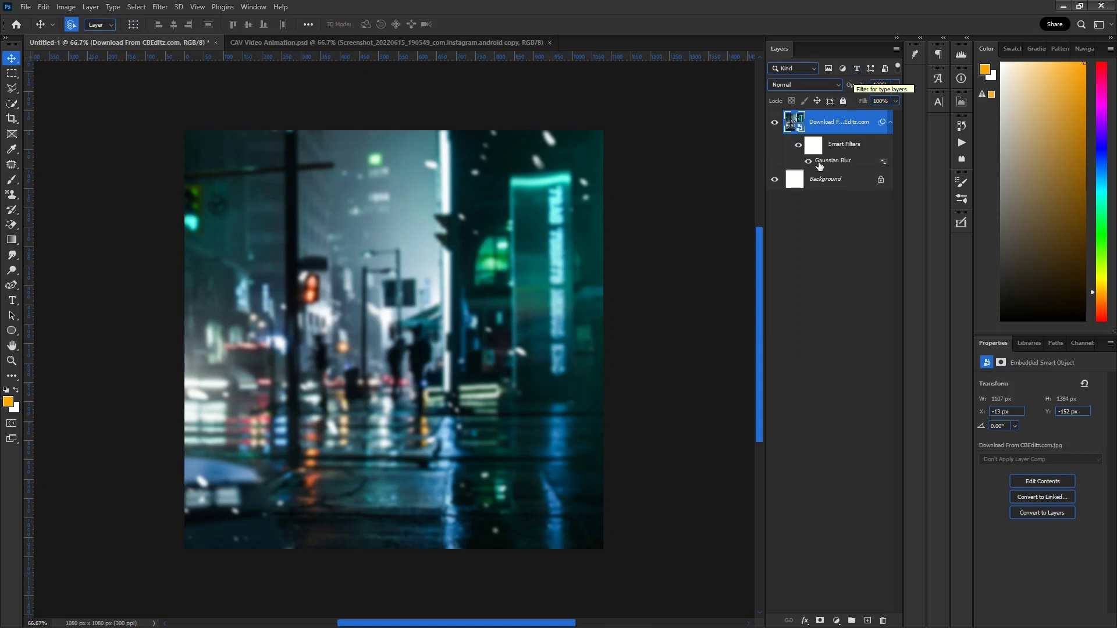
# - Change the Gaussian Blur smart filter's radius on the city image to 5 pixels
pyautogui.doubleClick(853, 161)
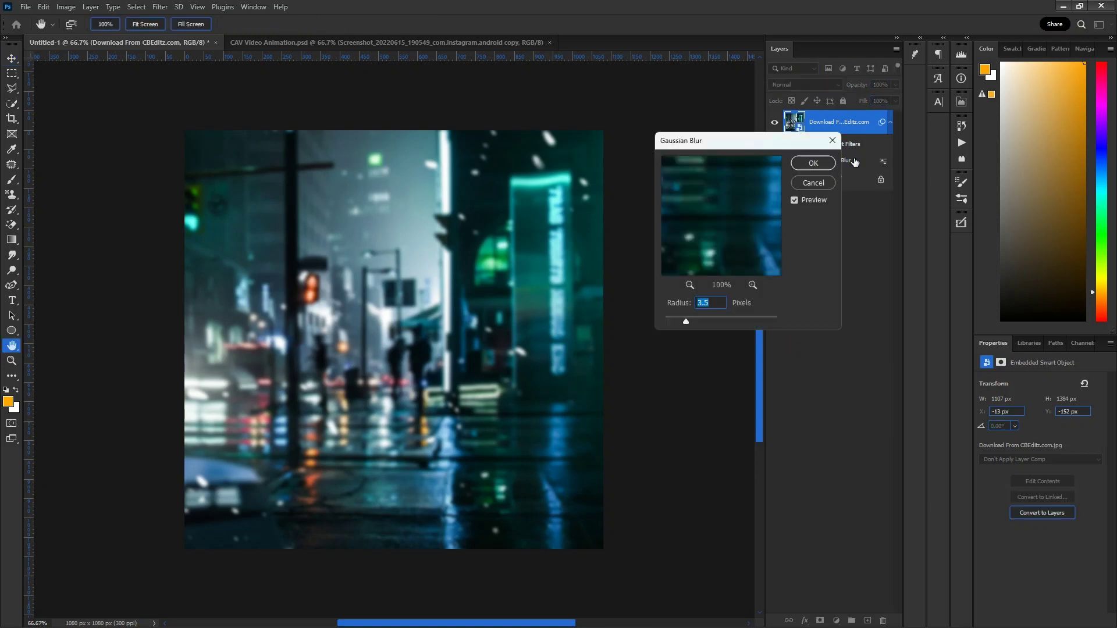
pyautogui.write('5')
pyautogui.press('Return')
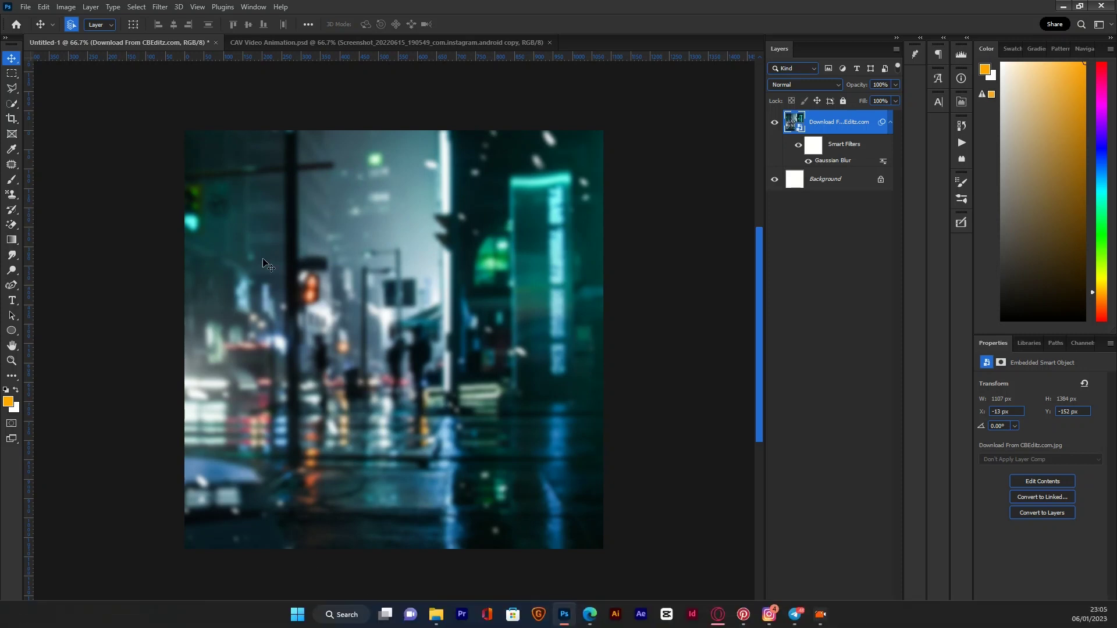
# - Switch to File Explorer's CAV folder and display its files as large icons
pyautogui.moveTo(447, 625)
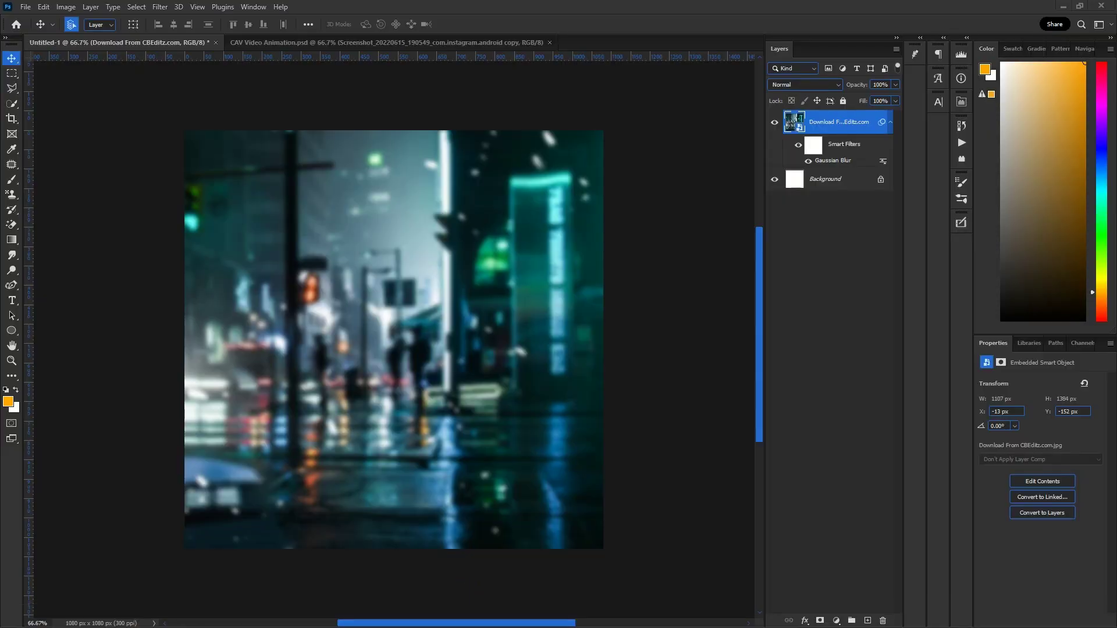
pyautogui.hotkey('alt', 'Tab')
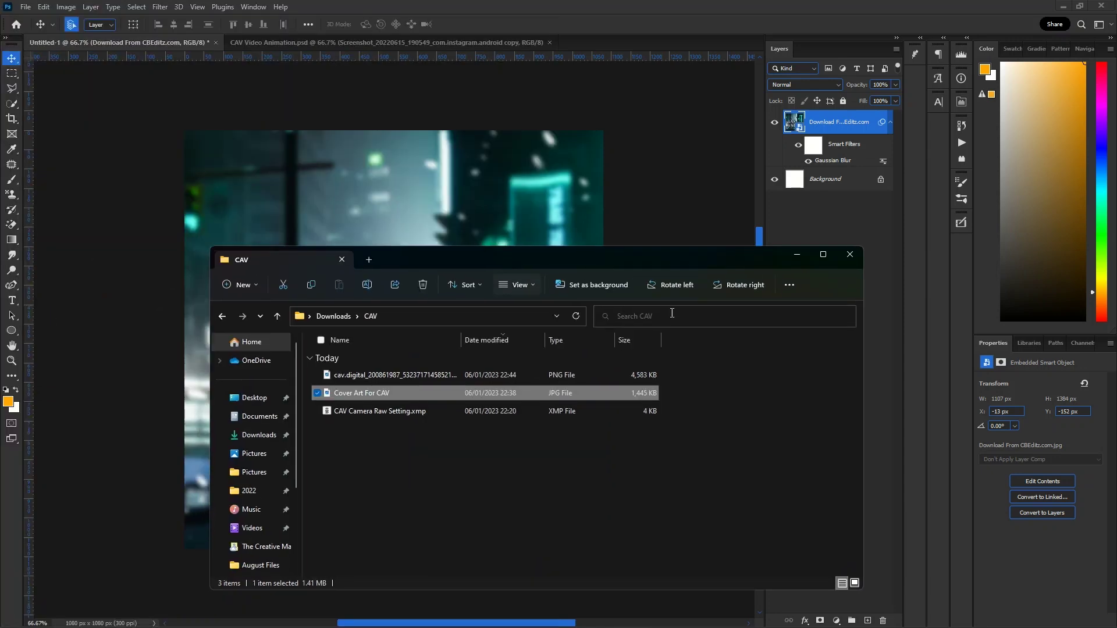
pyautogui.click(527, 286)
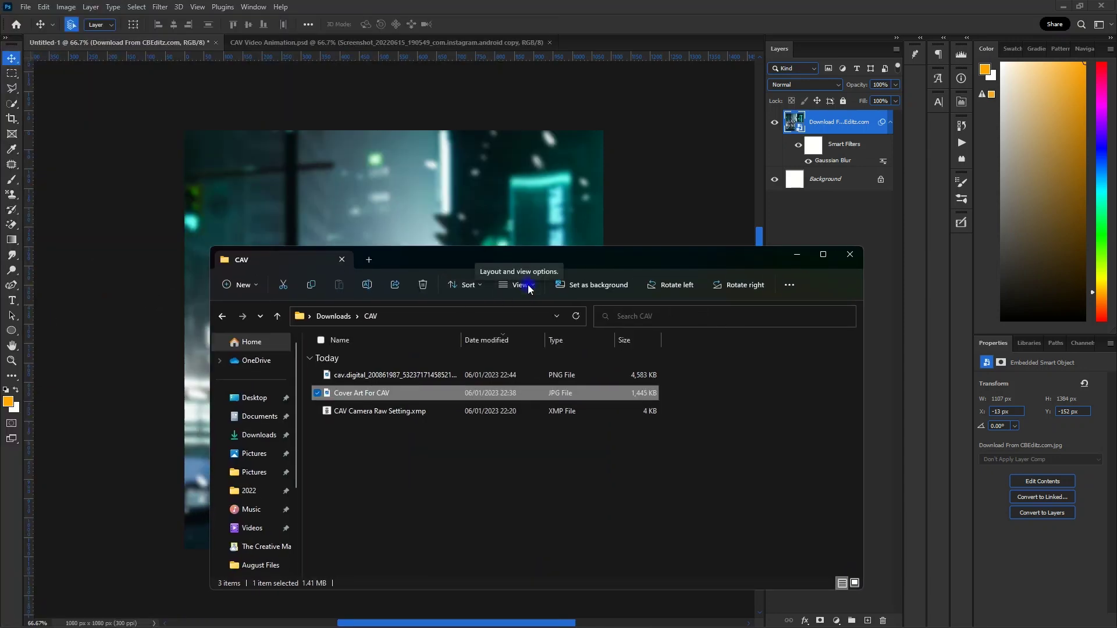
pyautogui.click(519, 286)
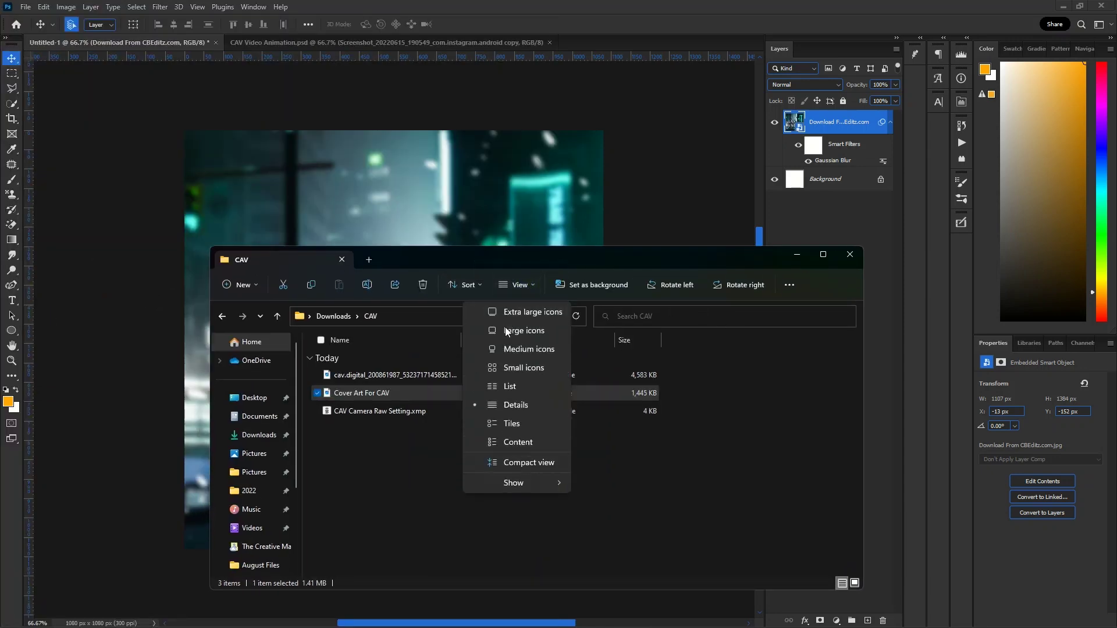
pyautogui.click(505, 327)
# - Place the cut-out portrait PNG in the document and scale it to about 9.8%, keeping its lower edge on the canvas bottom
pyautogui.click(359, 426)
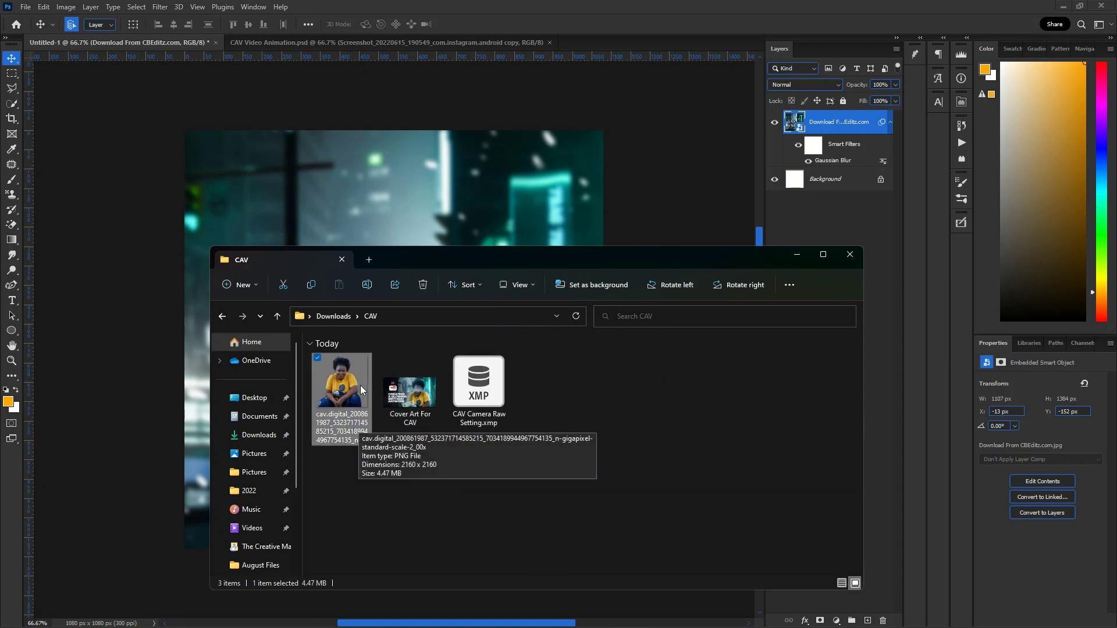
pyautogui.moveTo(329, 388); pyautogui.dragTo(199, 399)
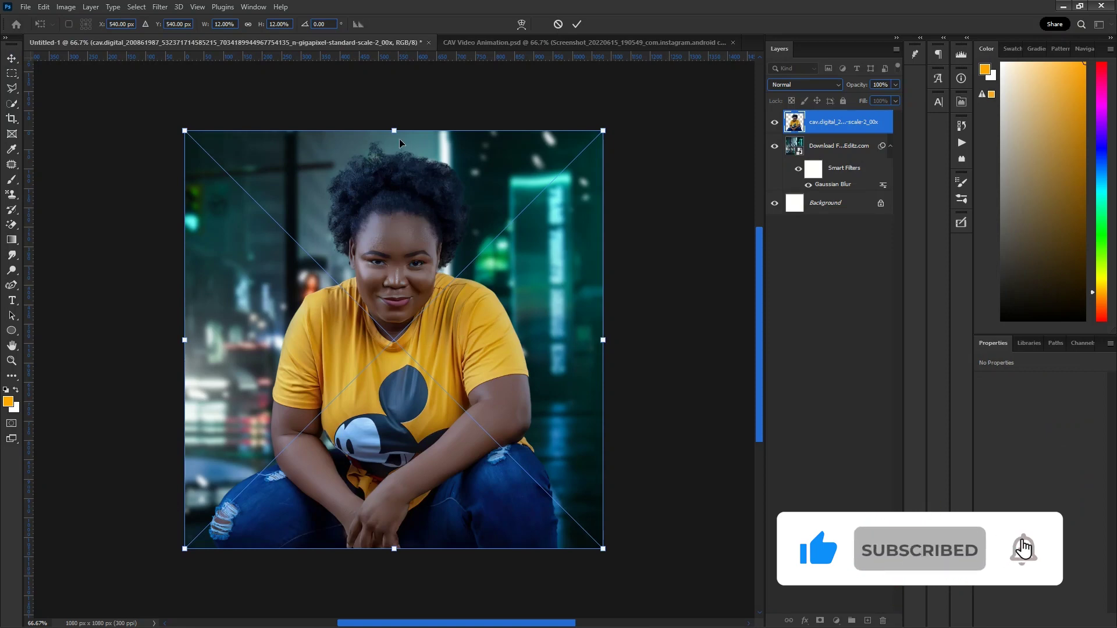
pyautogui.moveTo(385, 131)
pyautogui.mouseDown()
pyautogui.moveTo(379, 190)
pyautogui.moveTo(395, 131)
pyautogui.mouseUp()
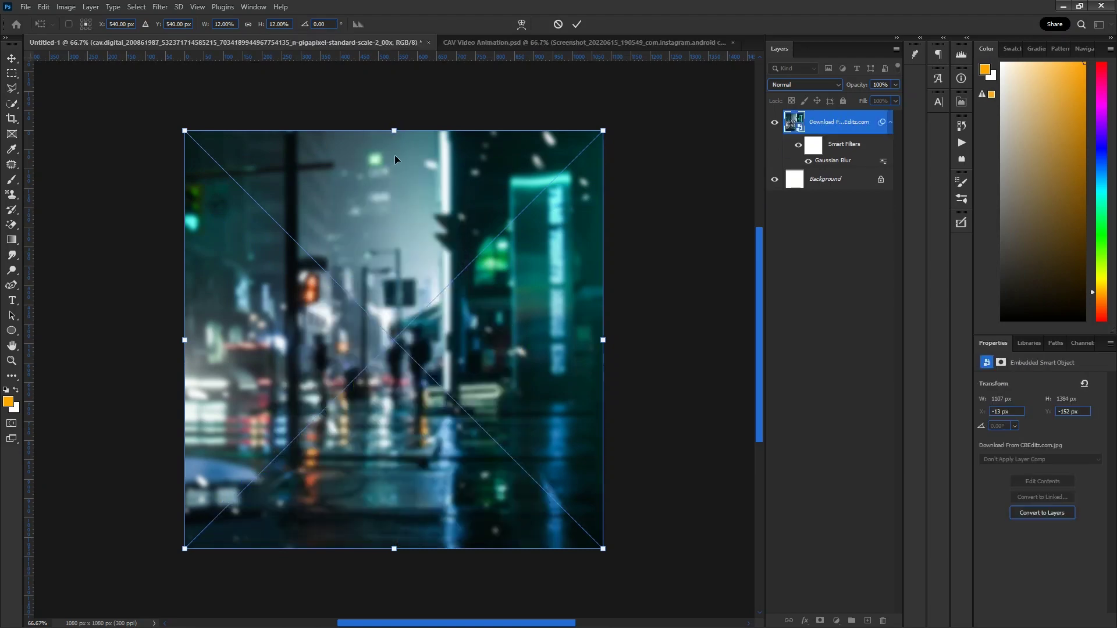
pyautogui.moveTo(395, 132); pyautogui.dragTo(385, 199)
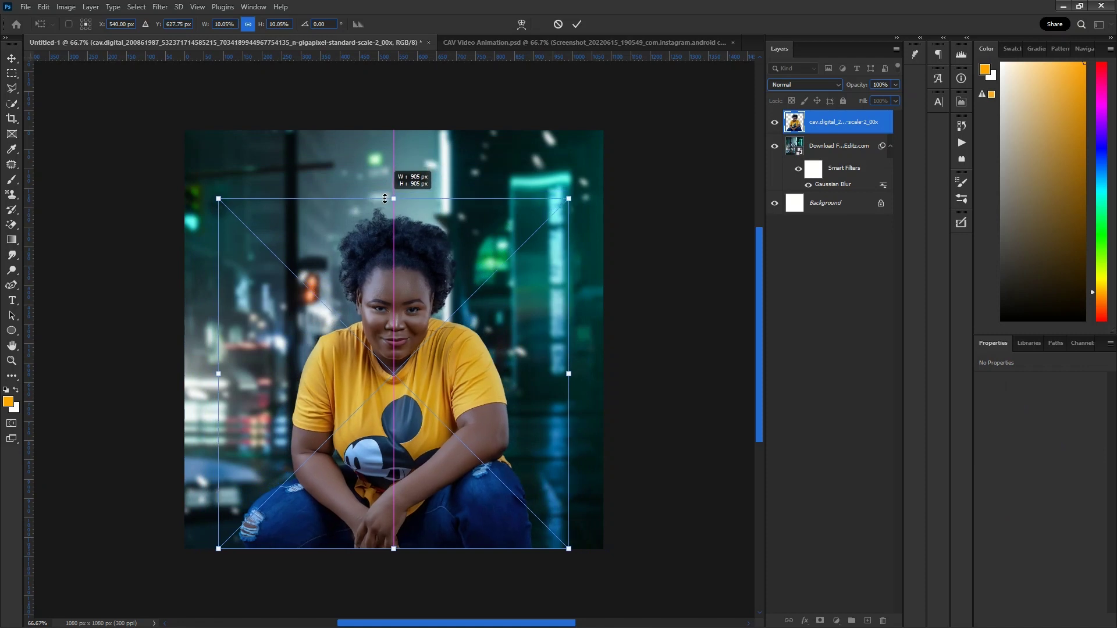
pyautogui.moveTo(384, 199); pyautogui.dragTo(382, 205)
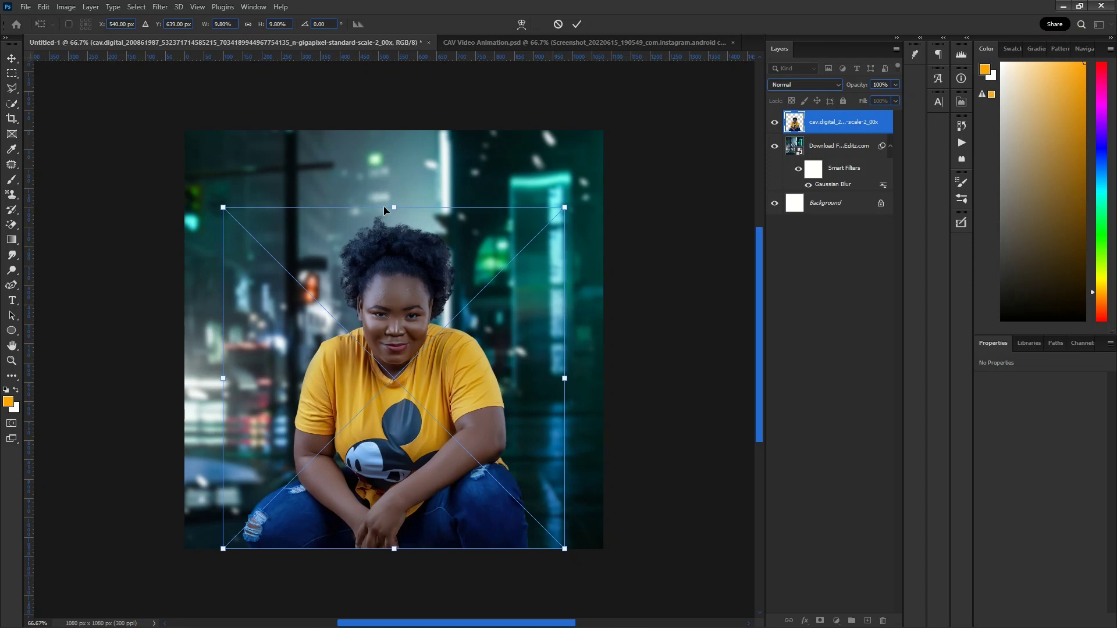
pyautogui.press('Return')
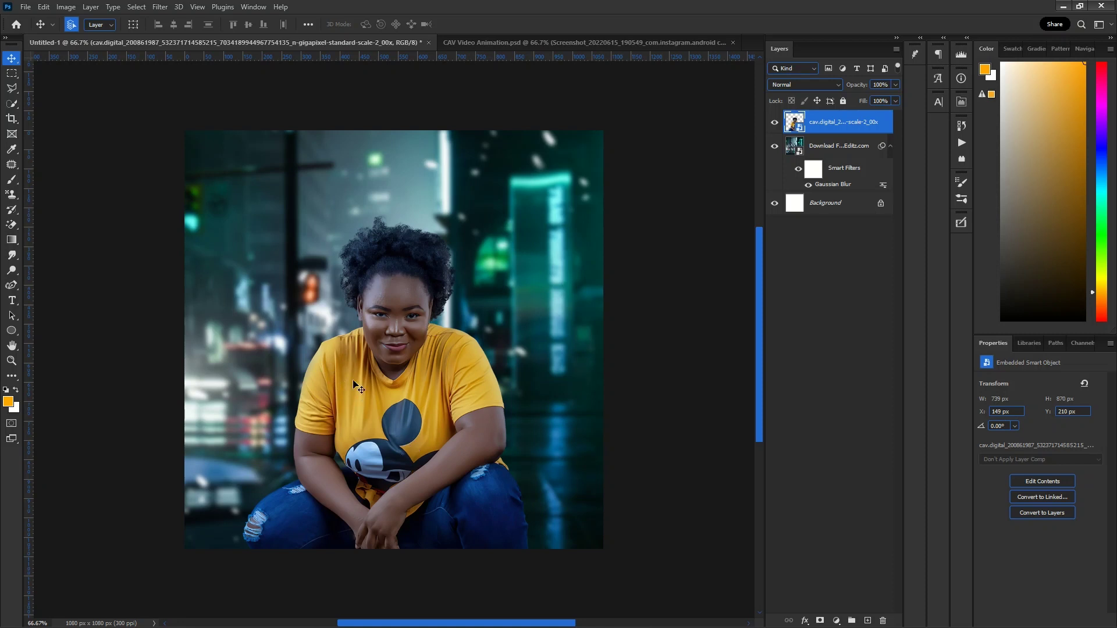
# - Select the city image layer and place the Instagram profile screenshot from Downloads directly above it, beneath the portrait
pyautogui.rightClick(394, 385)
pyautogui.click(394, 385)
pyautogui.click(369, 183)
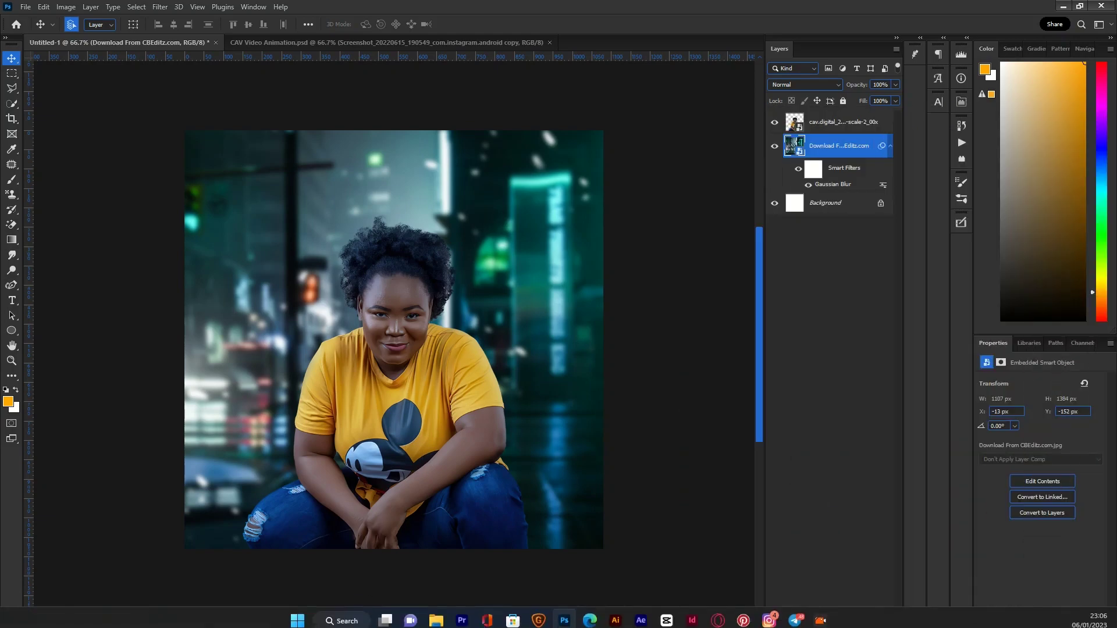
pyautogui.moveTo(428, 620)
pyautogui.click(413, 579)
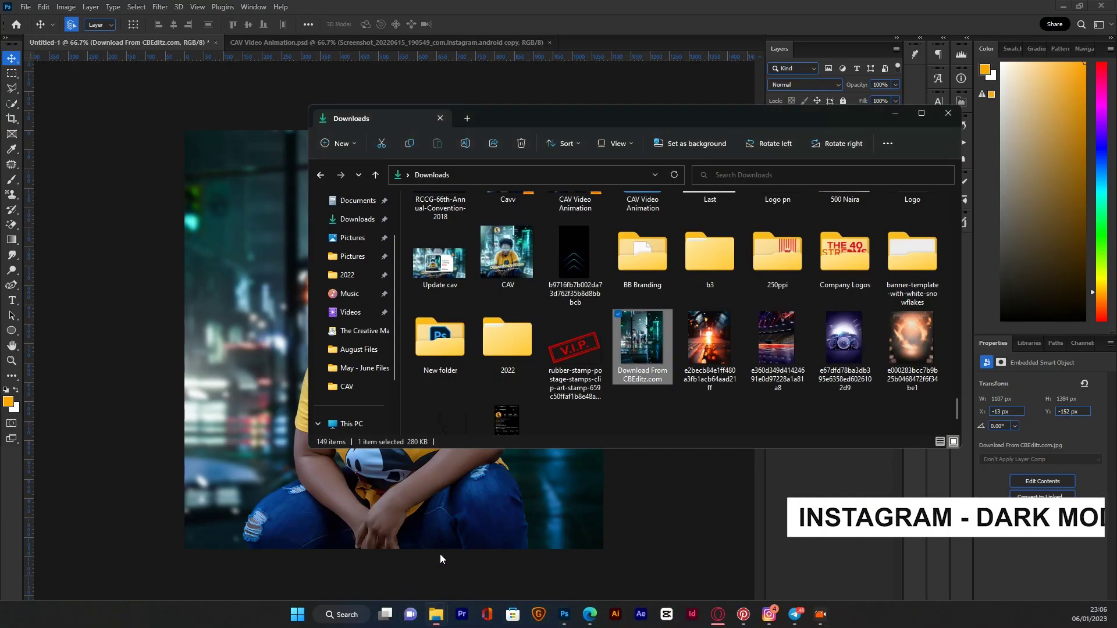
pyautogui.moveTo(516, 406); pyautogui.dragTo(267, 360)
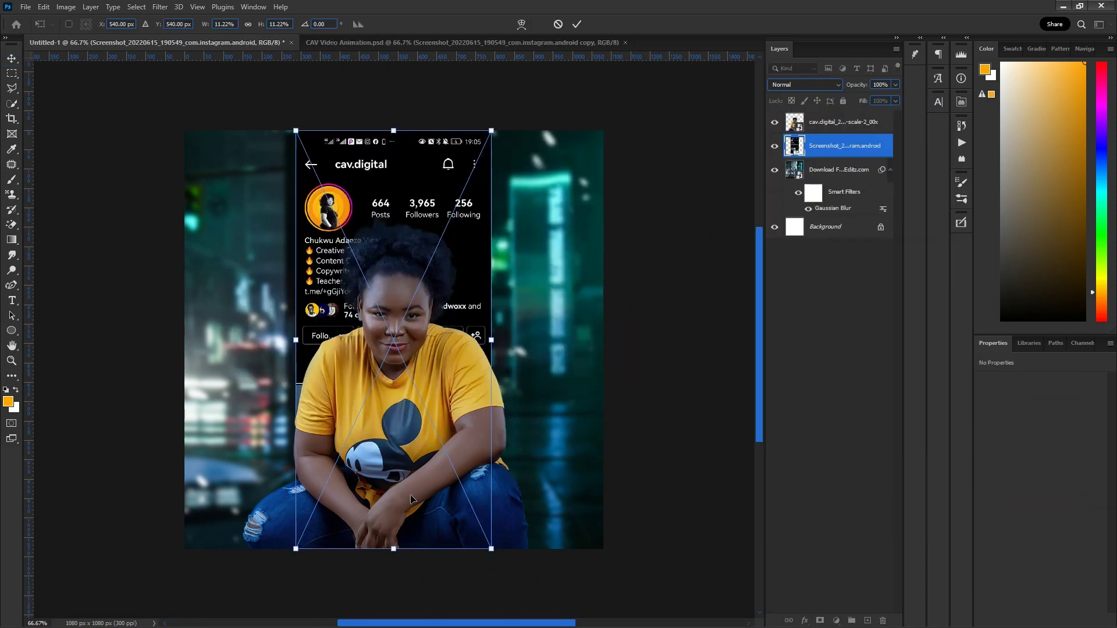
# - Scale the Instagram screenshot to about 9.5% and position it behind the portrait, just below the canvas's upper edge
pyautogui.moveTo(394, 545); pyautogui.dragTo(394, 485)
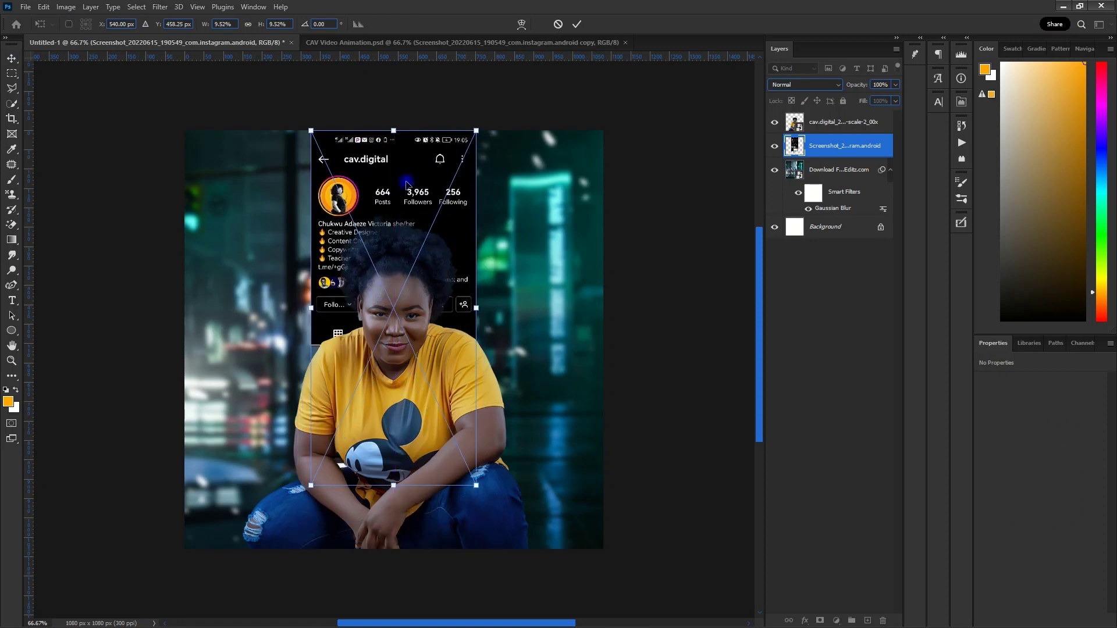
pyautogui.moveTo(405, 183); pyautogui.dragTo(406, 189)
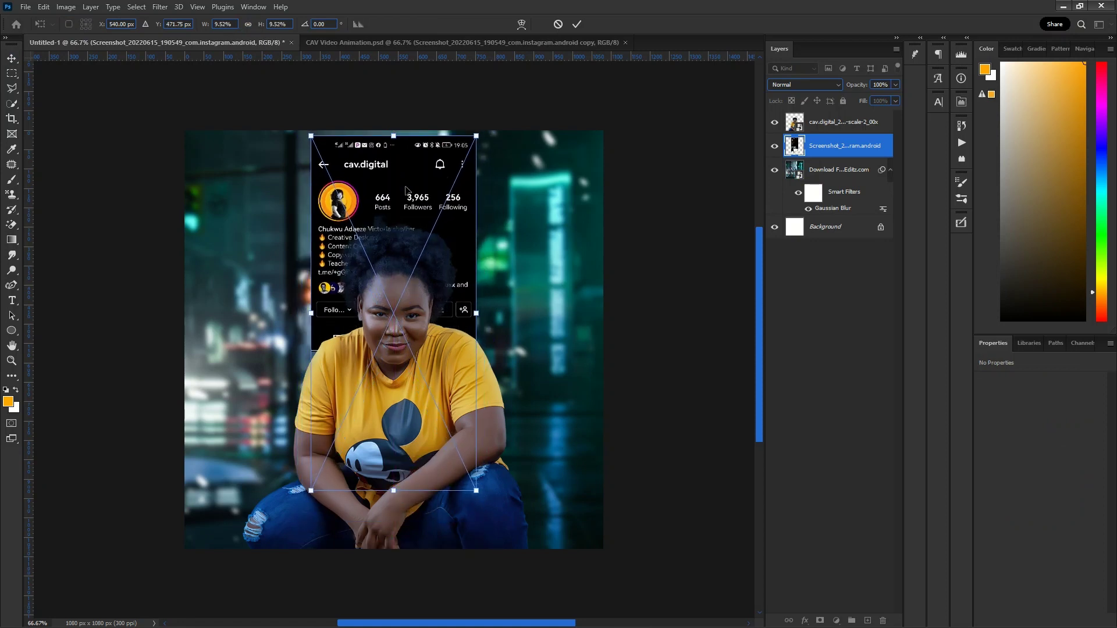
pyautogui.press('Return')
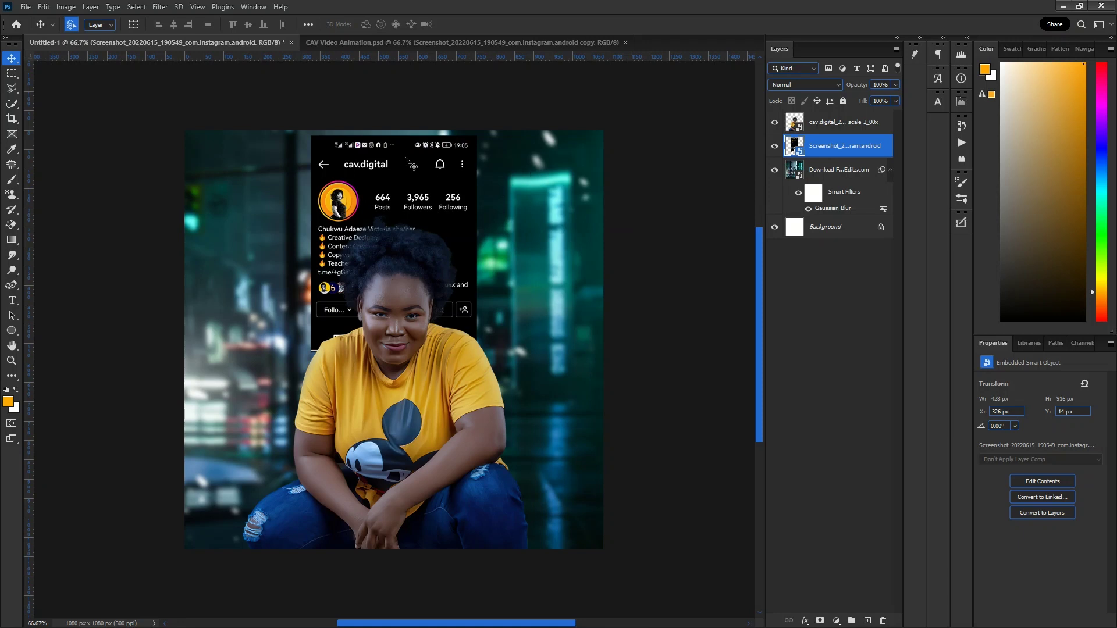
# - Set the Instagram screenshot layer's blend mode to Screen and mask out the phone status bar along its upper edge
pyautogui.click(814, 82)
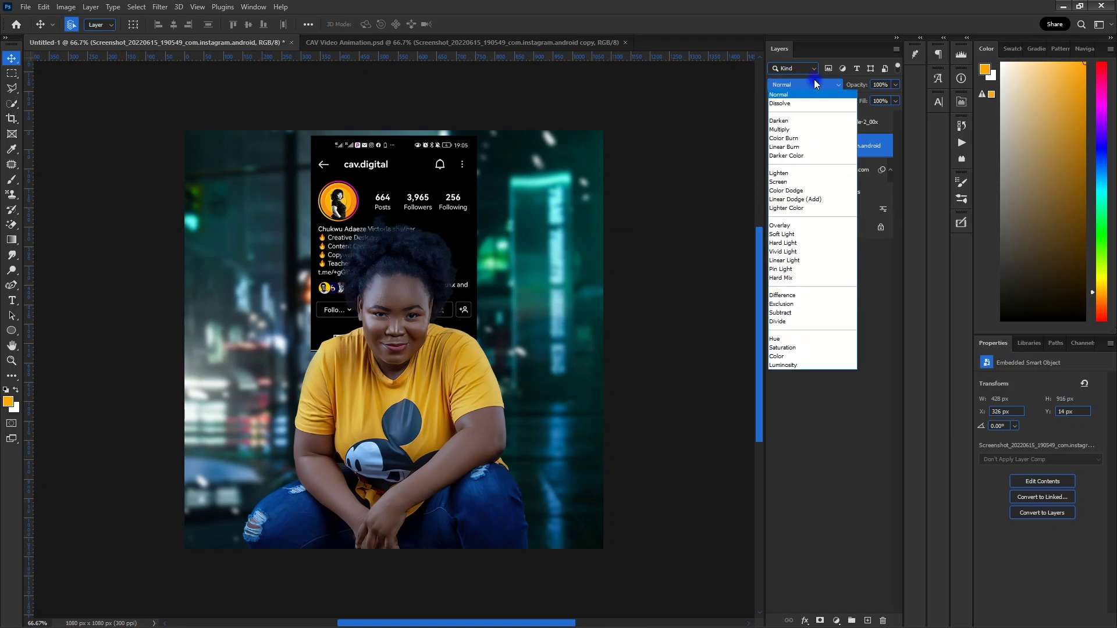
pyautogui.click(779, 182)
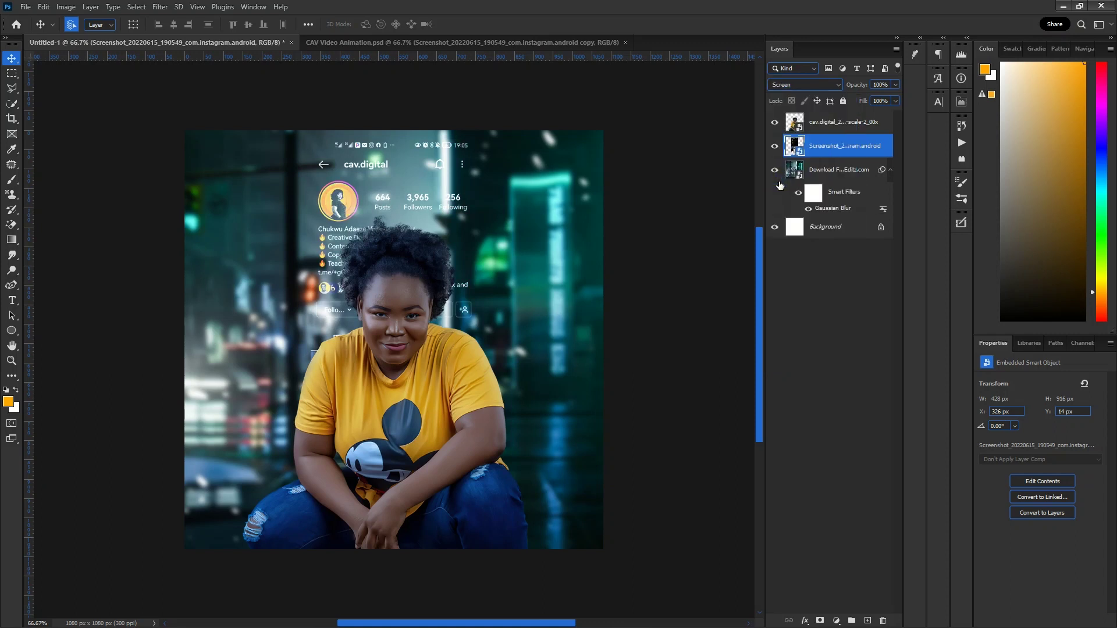
pyautogui.click(12, 73)
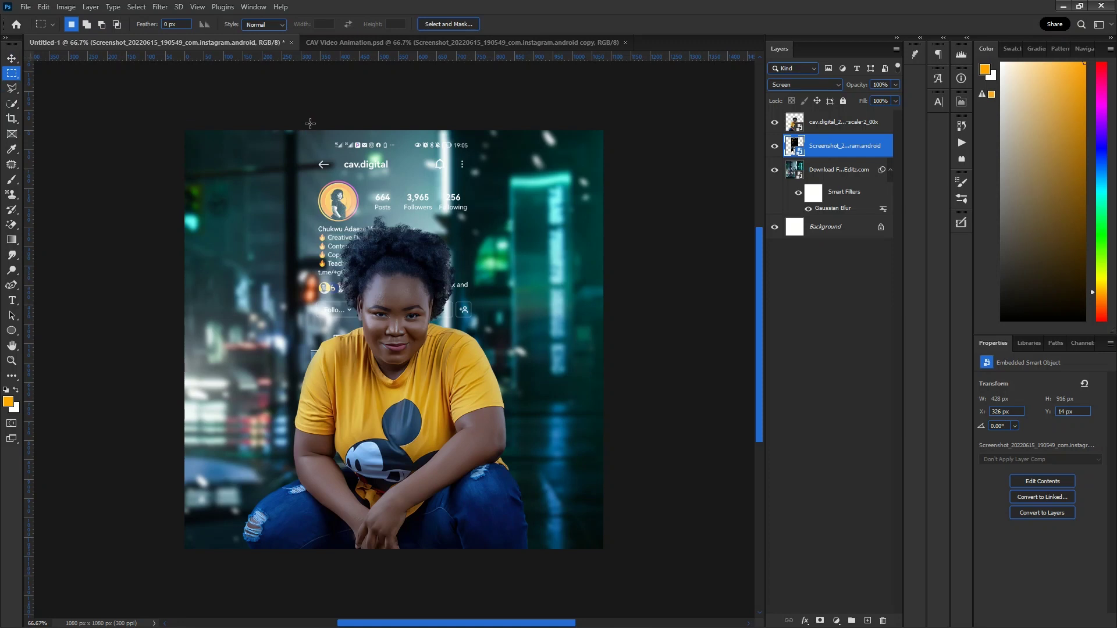
pyautogui.moveTo(310, 130); pyautogui.dragTo(473, 156)
pyautogui.click(819, 621)
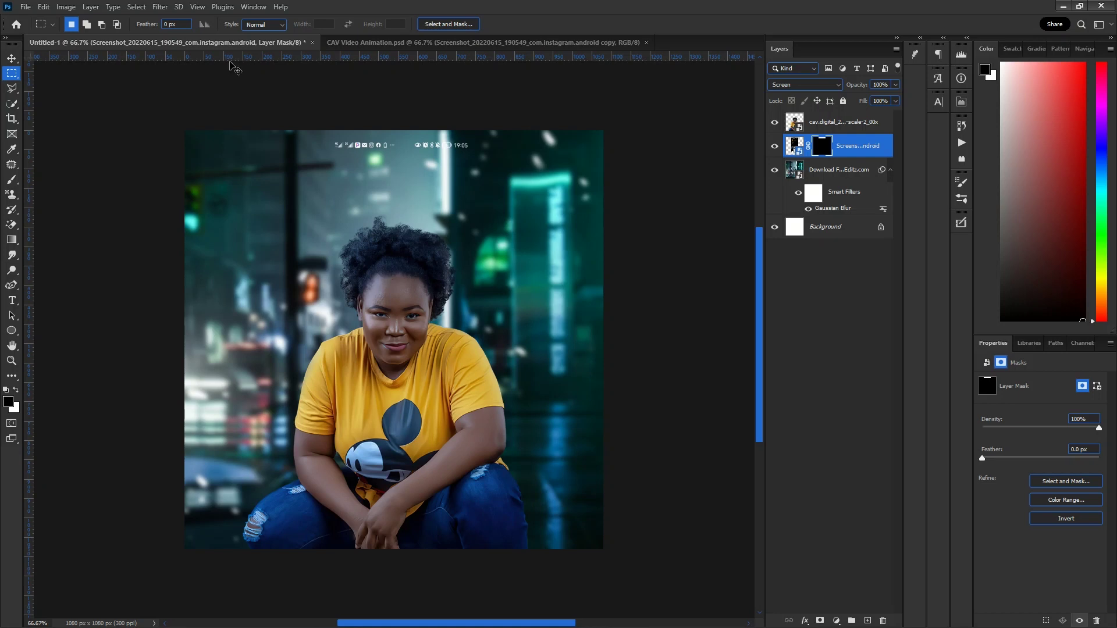
pyautogui.hotkey('ctrl', 'i')
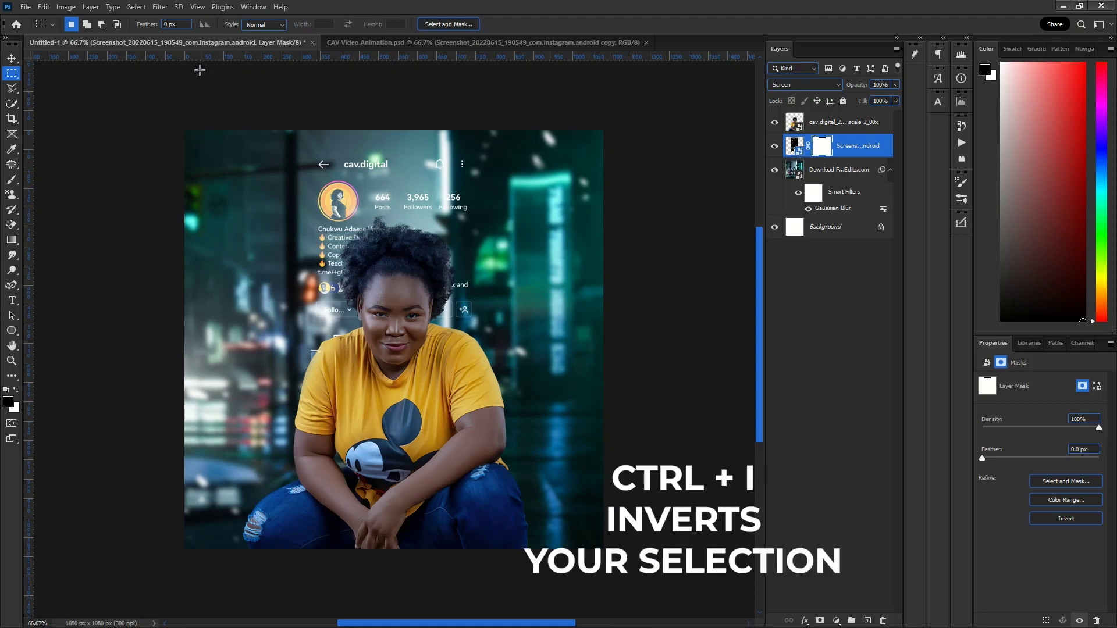
# - Add a new empty layer directly above the Instagram screenshot, beneath the portrait
pyautogui.press('v')
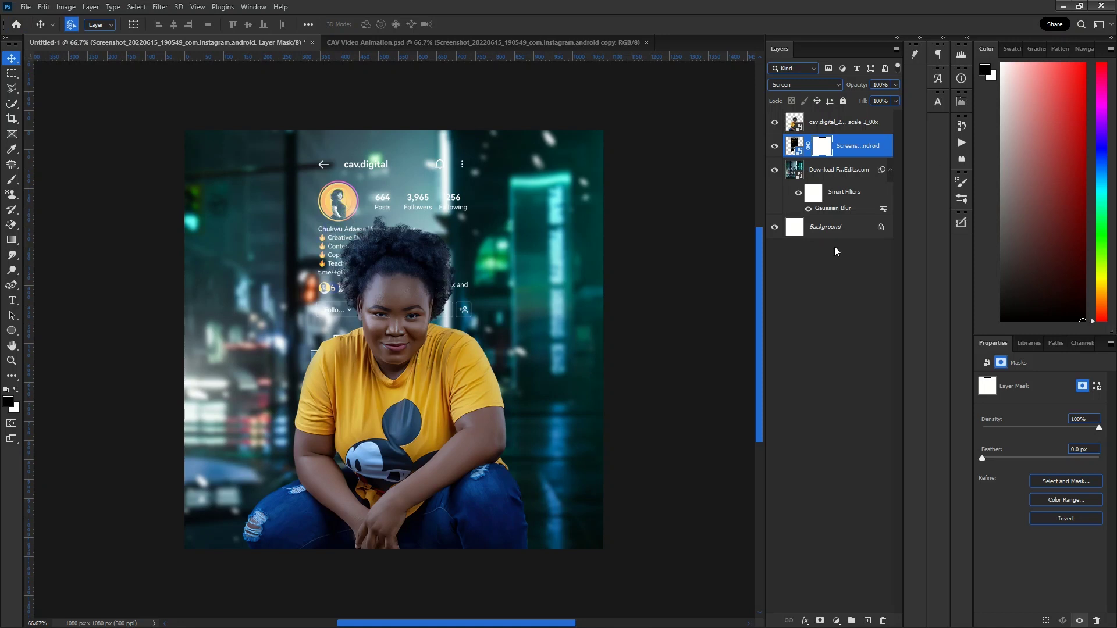
pyautogui.click(831, 178)
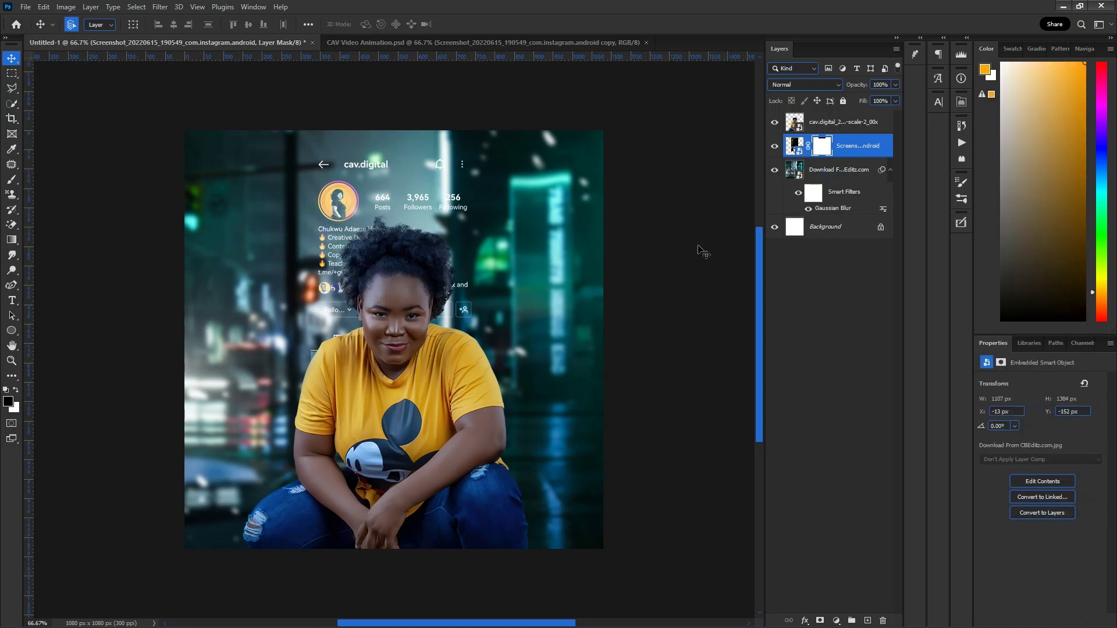
pyautogui.click(850, 154)
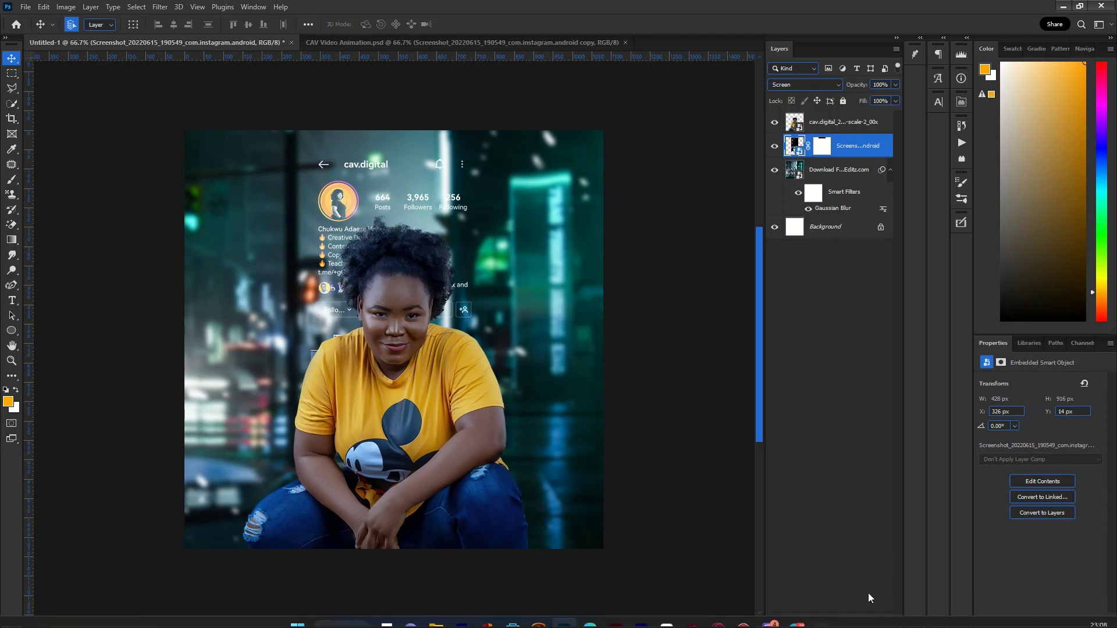
pyautogui.click(866, 620)
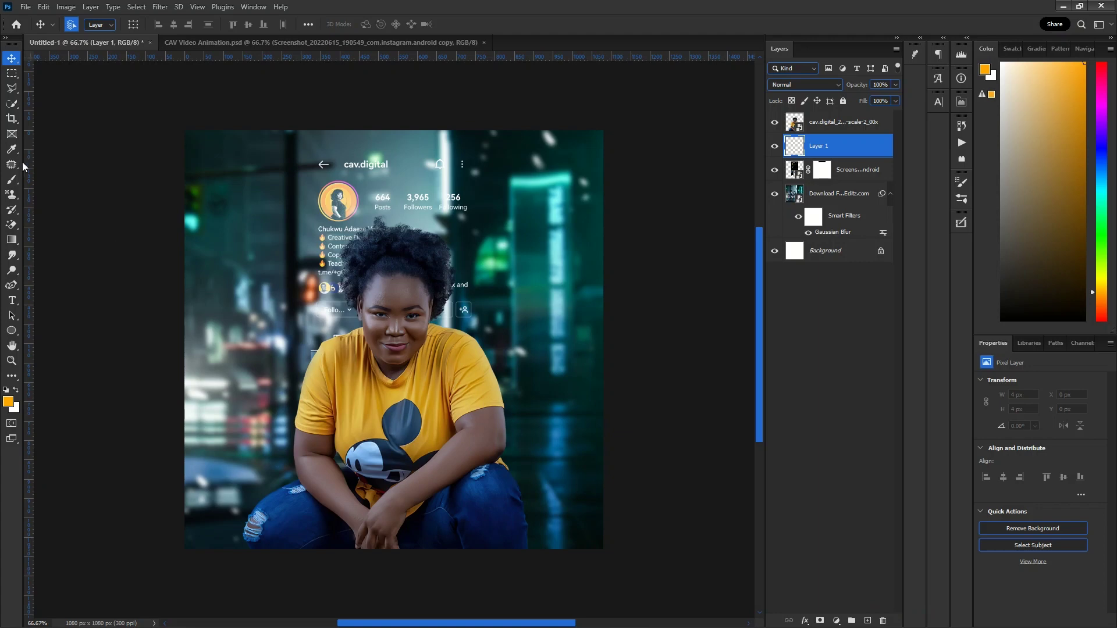
# - Paint a soft glow behind the portrait with a 700 px brush at 0% hardness, using bright cyan sampled from the city lights
pyautogui.press('b')
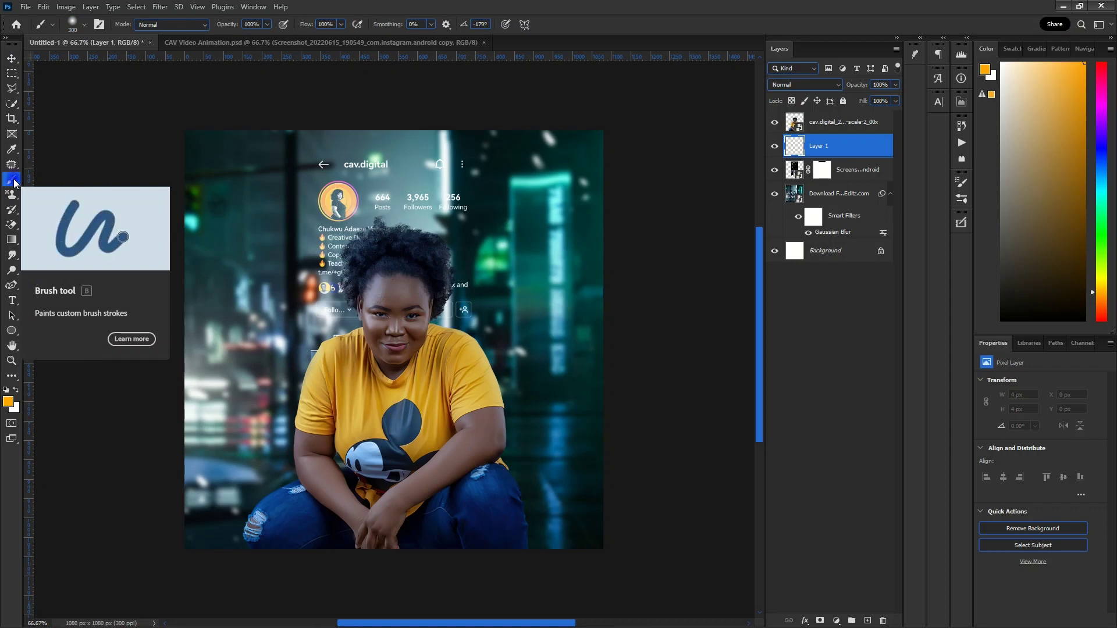
pyautogui.click(83, 25)
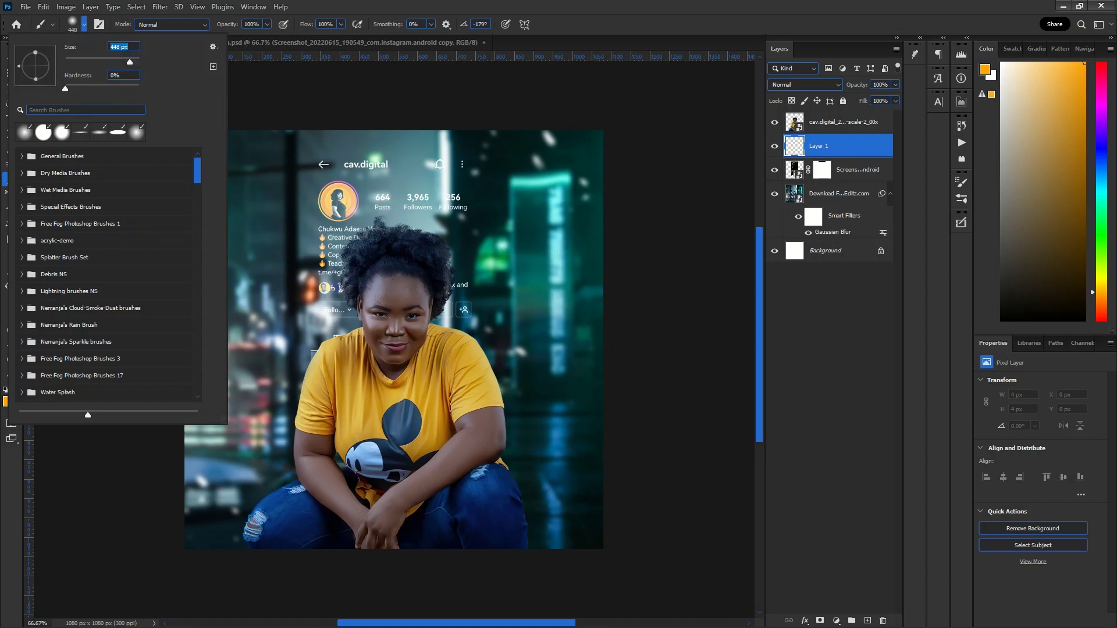
pyautogui.moveTo(132, 58); pyautogui.dragTo(134, 59)
pyautogui.keyDown('alt'); pyautogui.click(246, 327); pyautogui.keyUp('alt')
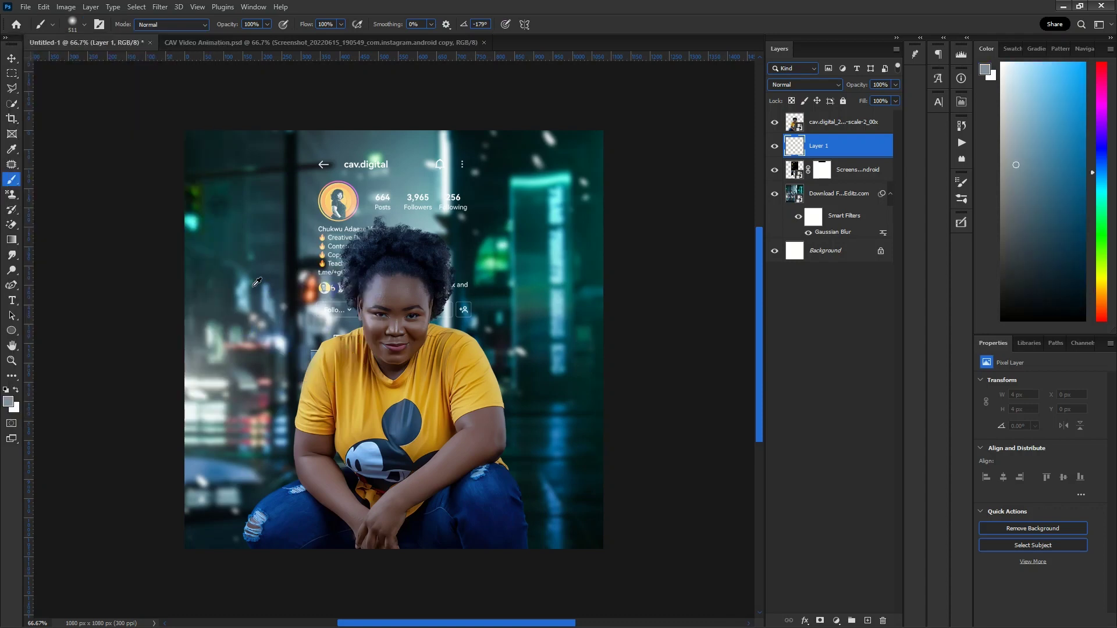
pyautogui.keyDown('alt'); pyautogui.click(250, 288); pyautogui.keyUp('alt')
pyautogui.keyDown('alt'); pyautogui.click(196, 221); pyautogui.keyUp('alt')
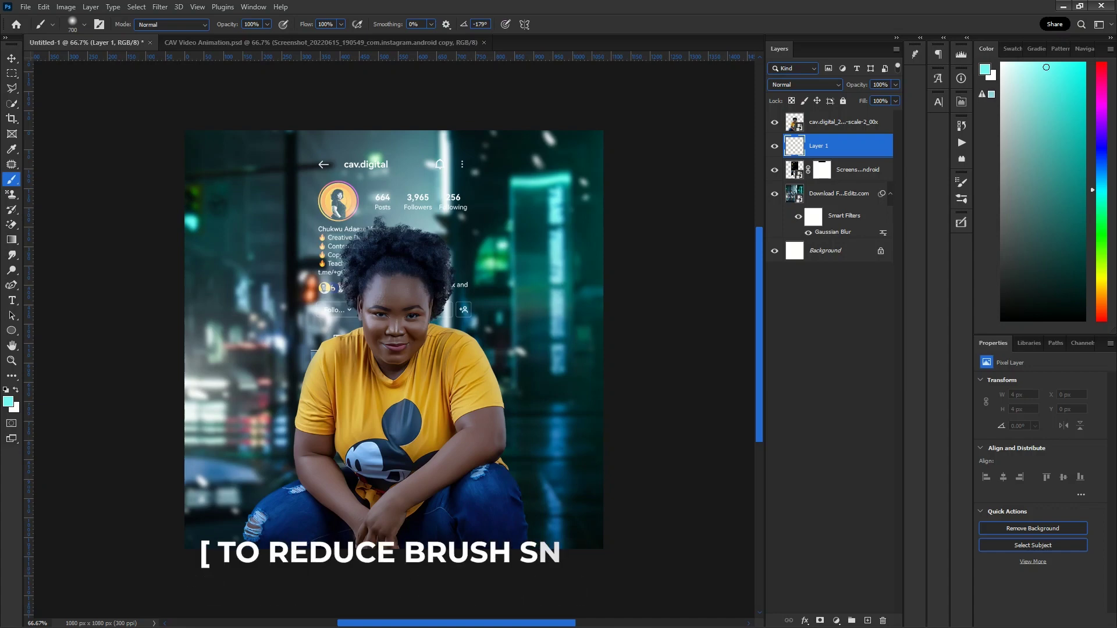
pyautogui.click(386, 250)
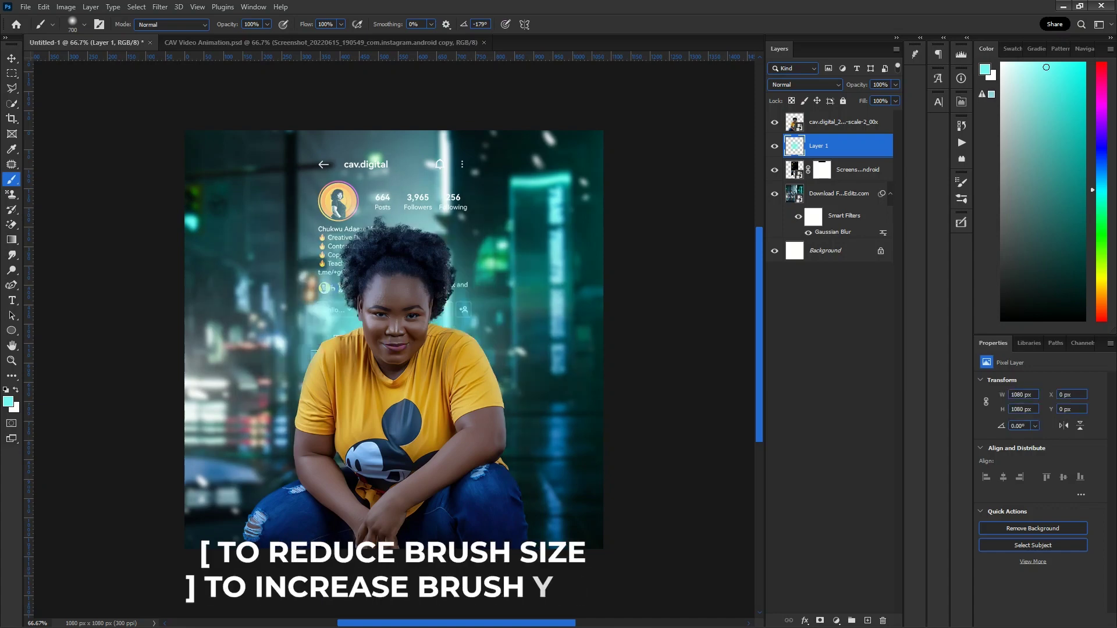
pyautogui.click(388, 360)
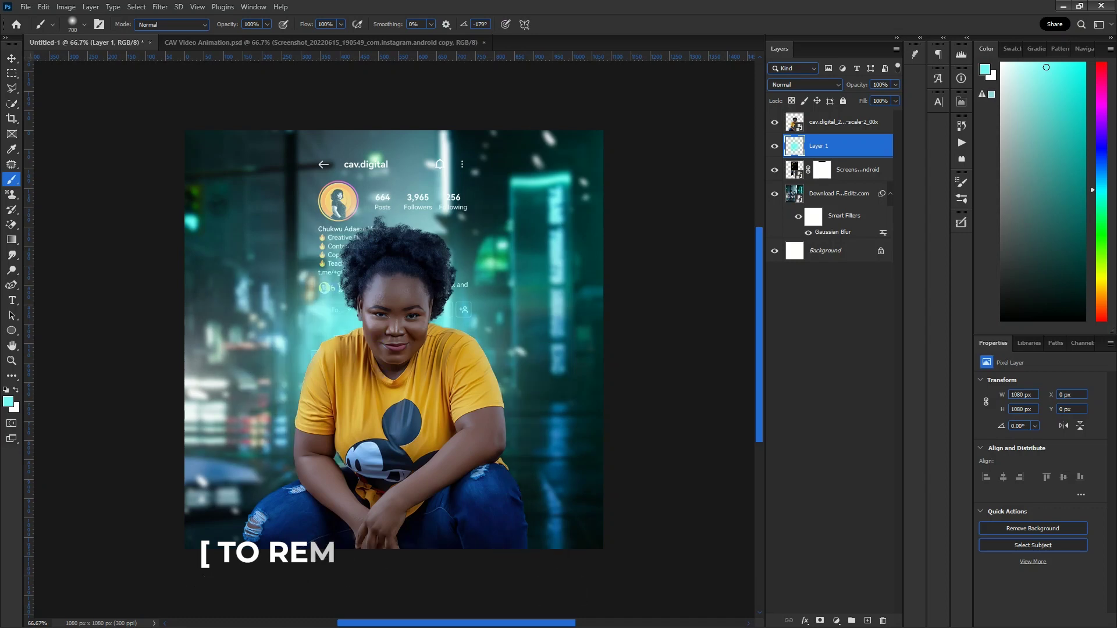
pyautogui.hotkey('ctrl', 'z')
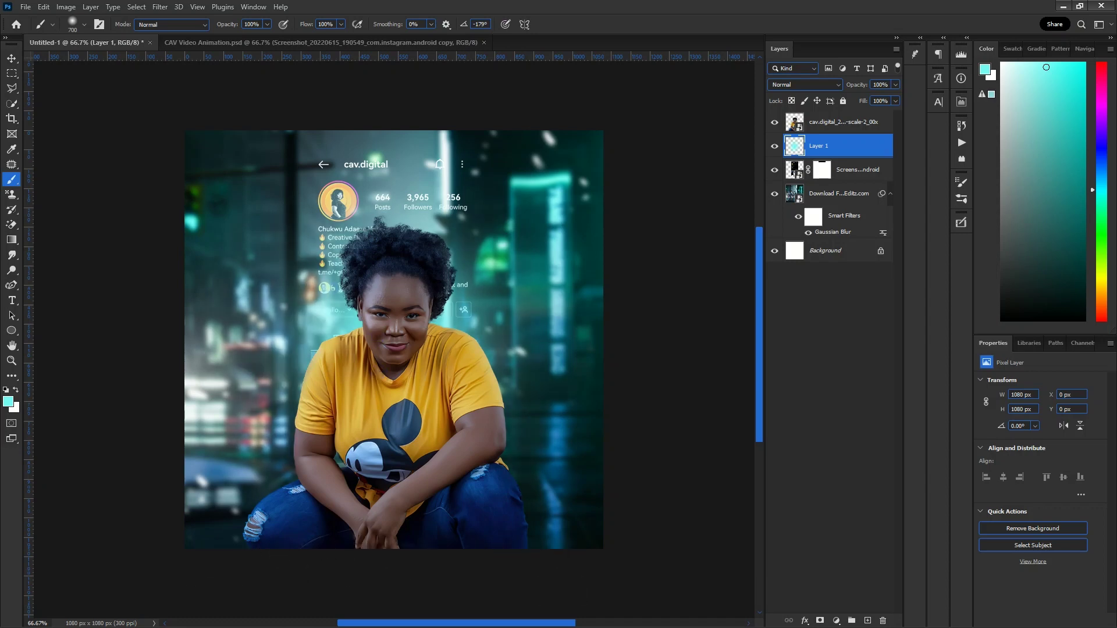
# - Set the glow layer's blend mode to Screen and add another soft cyan dab behind the portrait's upper body
pyautogui.click(791, 86)
pyautogui.click(785, 166)
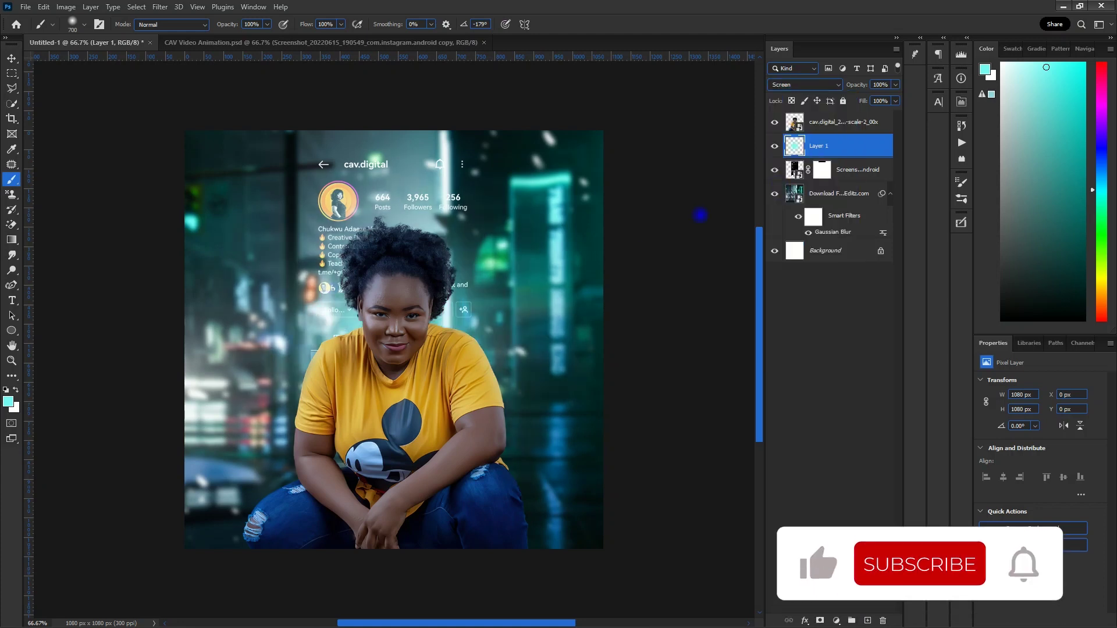
pyautogui.click(398, 360)
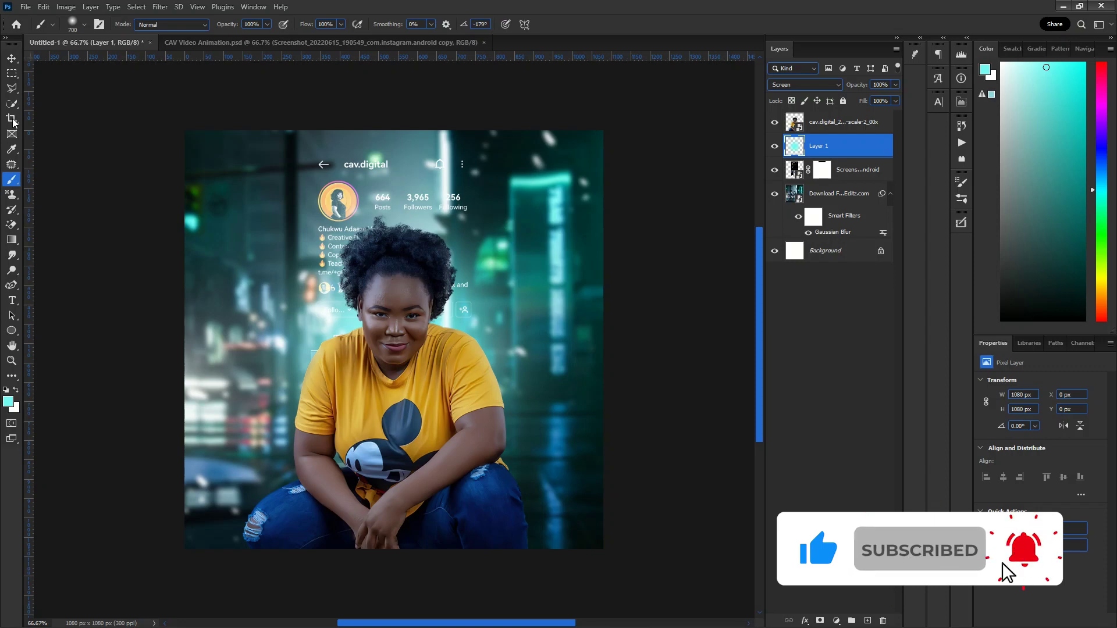
# - Nudge the Instagram screenshot up to Y 0 px
pyautogui.click(12, 58)
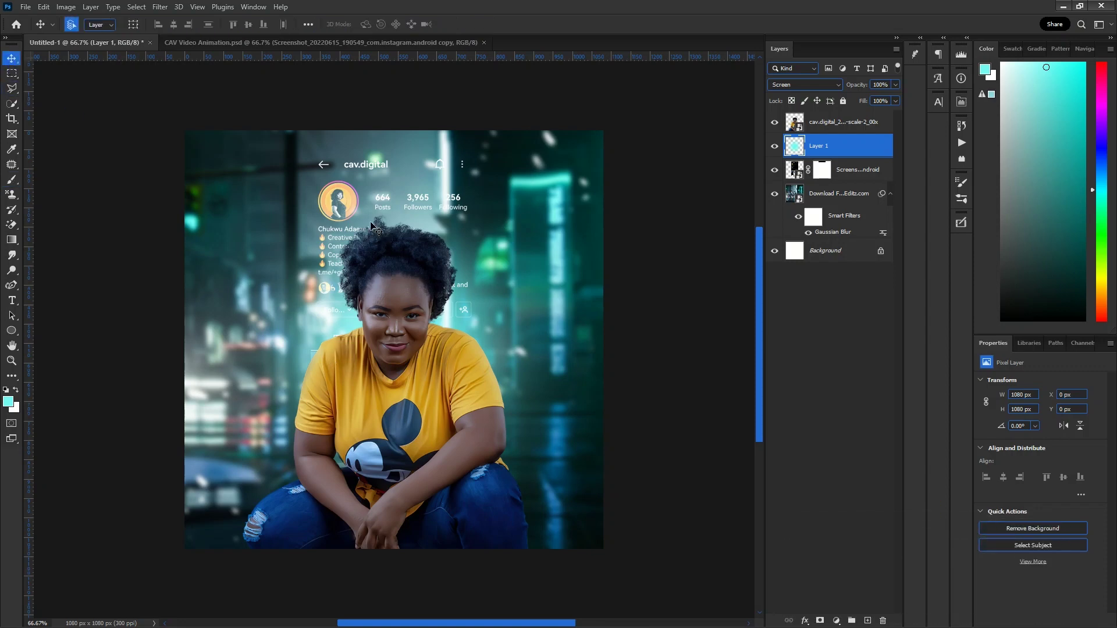
pyautogui.click(459, 191)
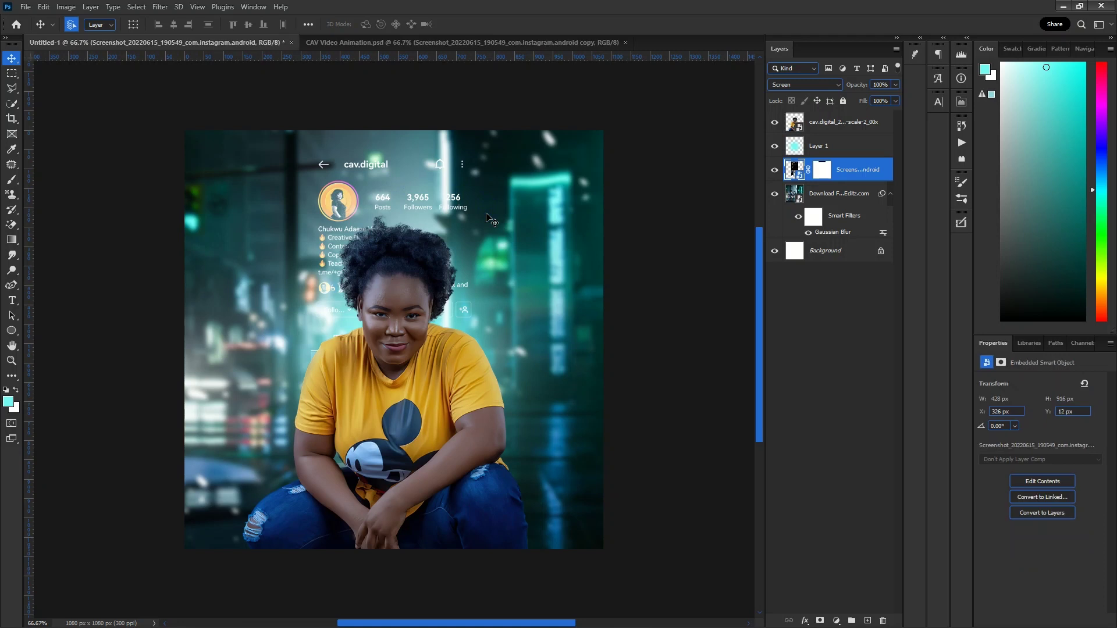
pyautogui.press('Up')
pyautogui.press('Up')
pyautogui.press('Up')
pyautogui.press('Up')
pyautogui.press('Up')
pyautogui.press('Up')
pyautogui.press('Up')
pyautogui.press('Up')
pyautogui.press('Up')
pyautogui.press('Up')
pyautogui.press('Up')
pyautogui.press('Up')
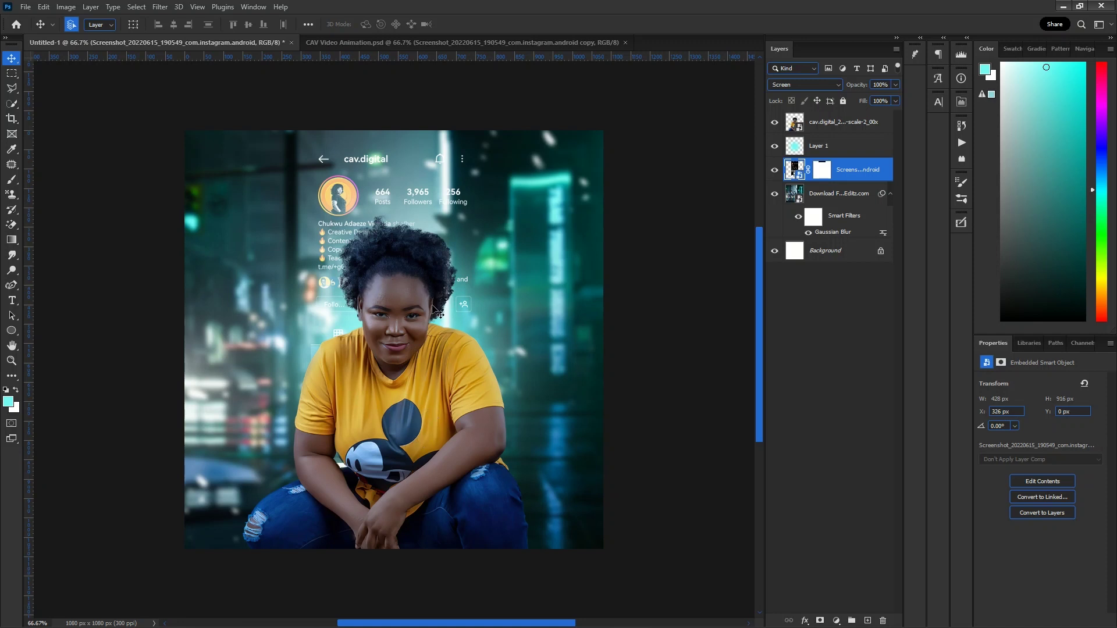
# - Select the portrait layer and place the crack-line image from Downloads directly above it
pyautogui.click(467, 395)
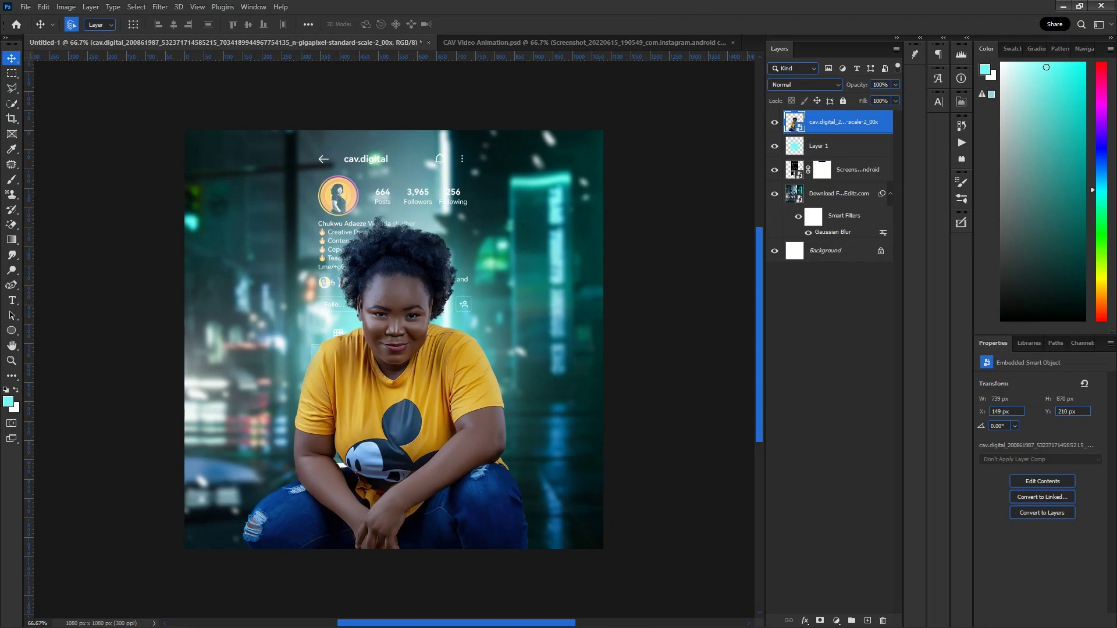
pyautogui.hotkey('alt', 'Tab')
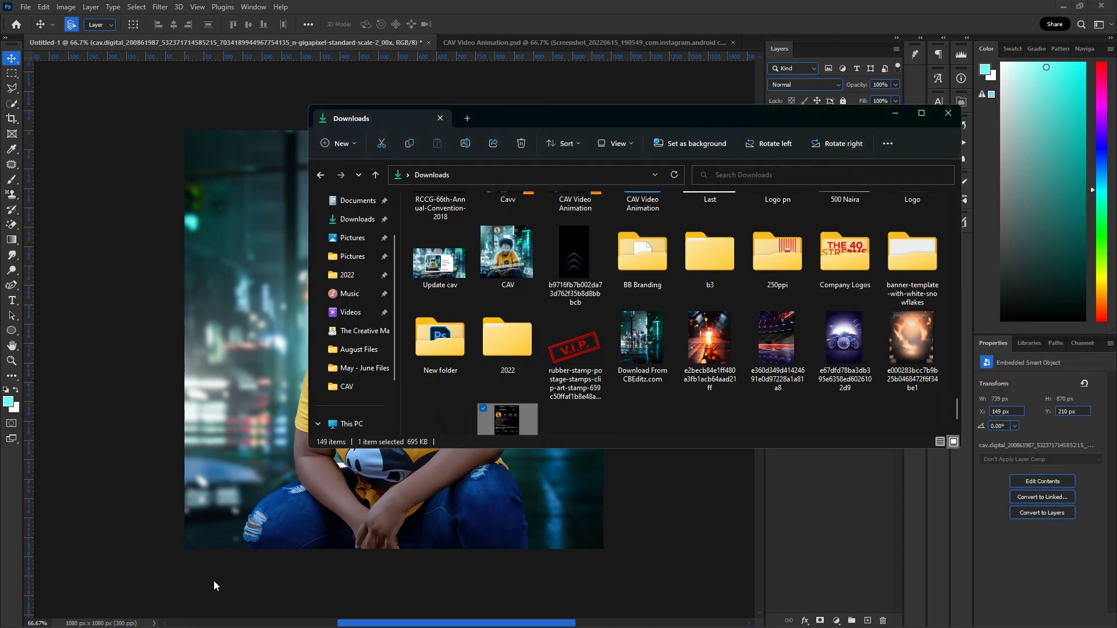
pyautogui.click(430, 421)
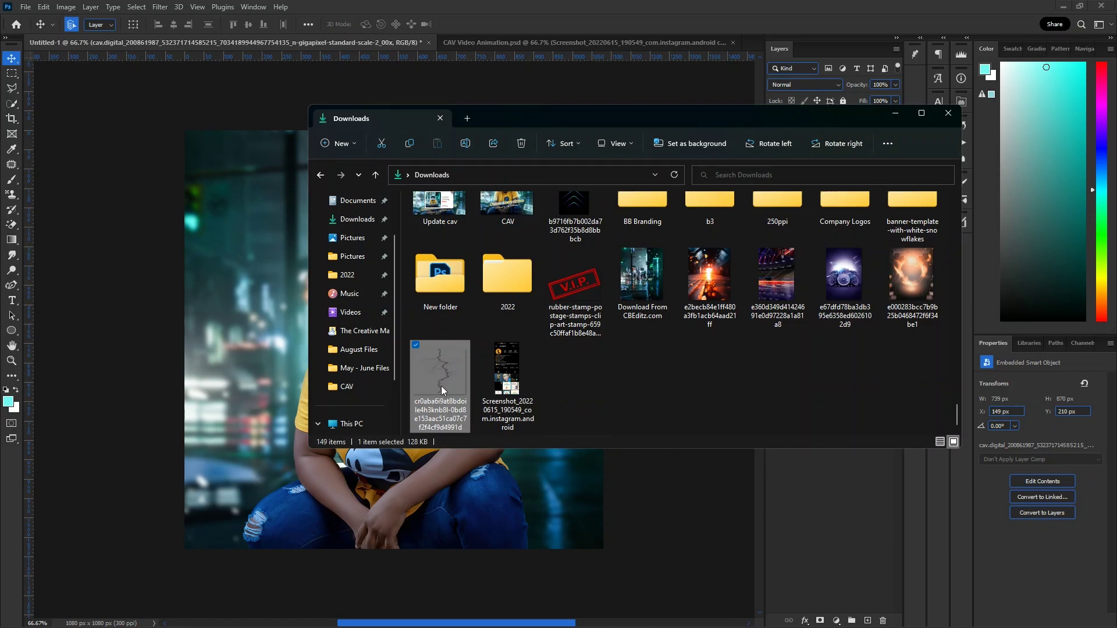
pyautogui.moveTo(442, 390); pyautogui.dragTo(178, 385)
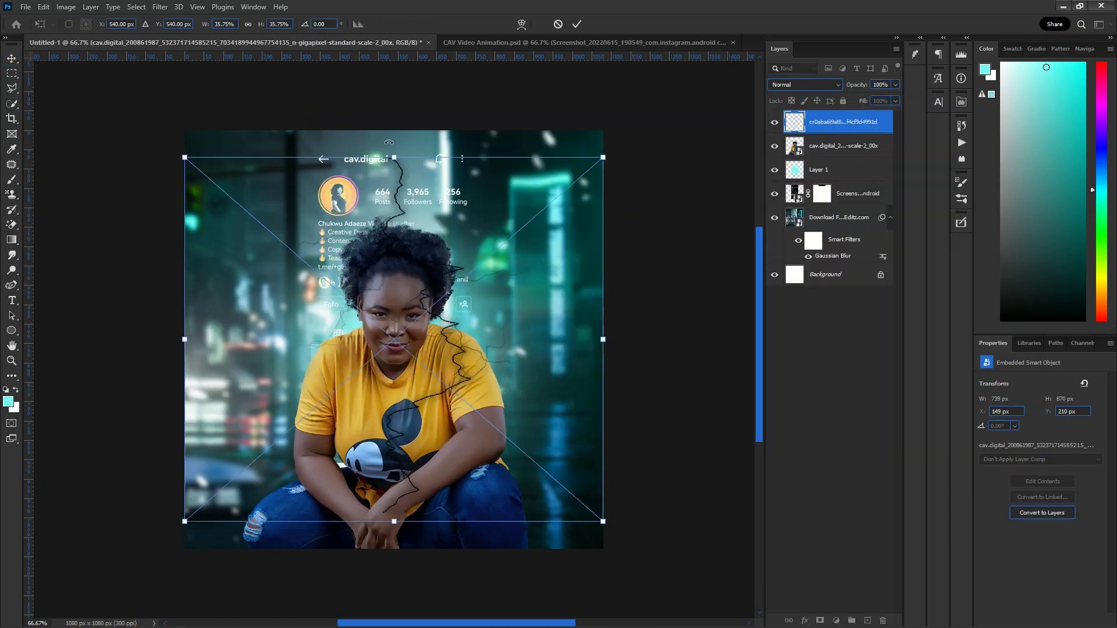
# - Rotate the crack image to 18.14°, scale it to 27.89%, and position its lines over the upper-left background beside the portrait
pyautogui.moveTo(399, 142); pyautogui.dragTo(464, 154)
pyautogui.moveTo(358, 332); pyautogui.dragTo(112, 221)
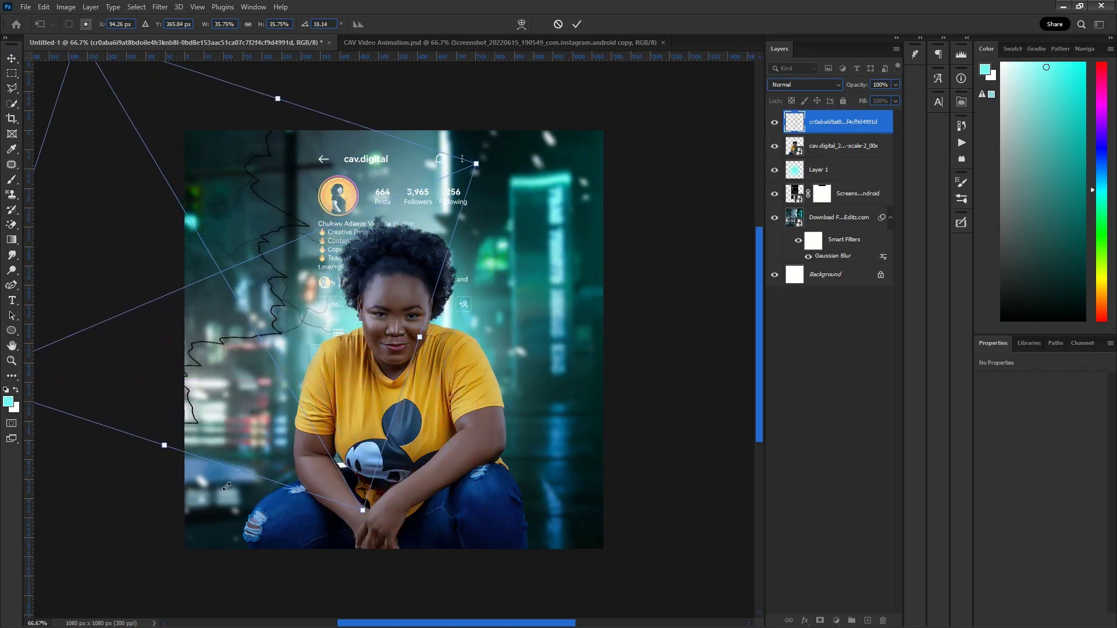
pyautogui.moveTo(165, 451); pyautogui.dragTo(176, 413)
pyautogui.moveTo(273, 319); pyautogui.dragTo(270, 287)
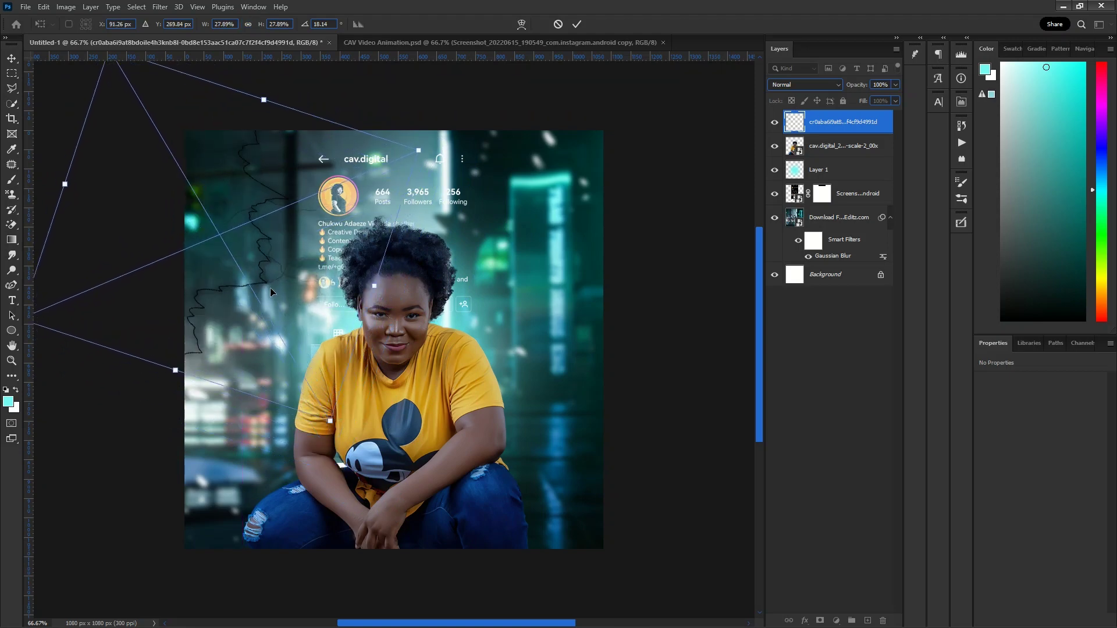
pyautogui.press('Return')
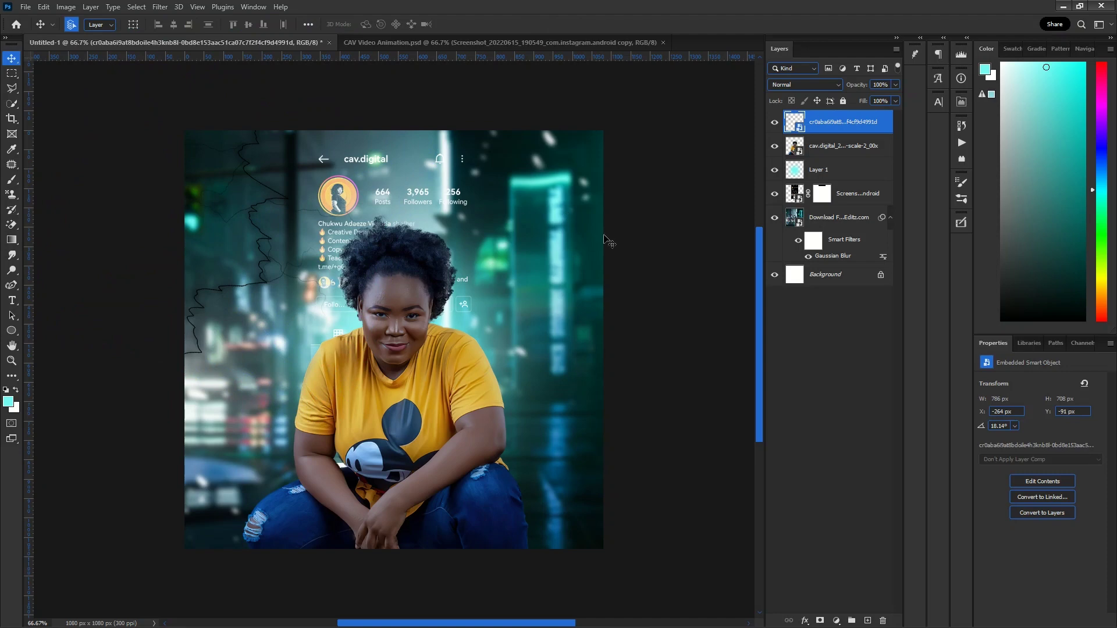
# - Give the crack-line layer a Color Overlay in the bright cyan 73f6f1 sampled from the background lights
pyautogui.rightClick(890, 123)
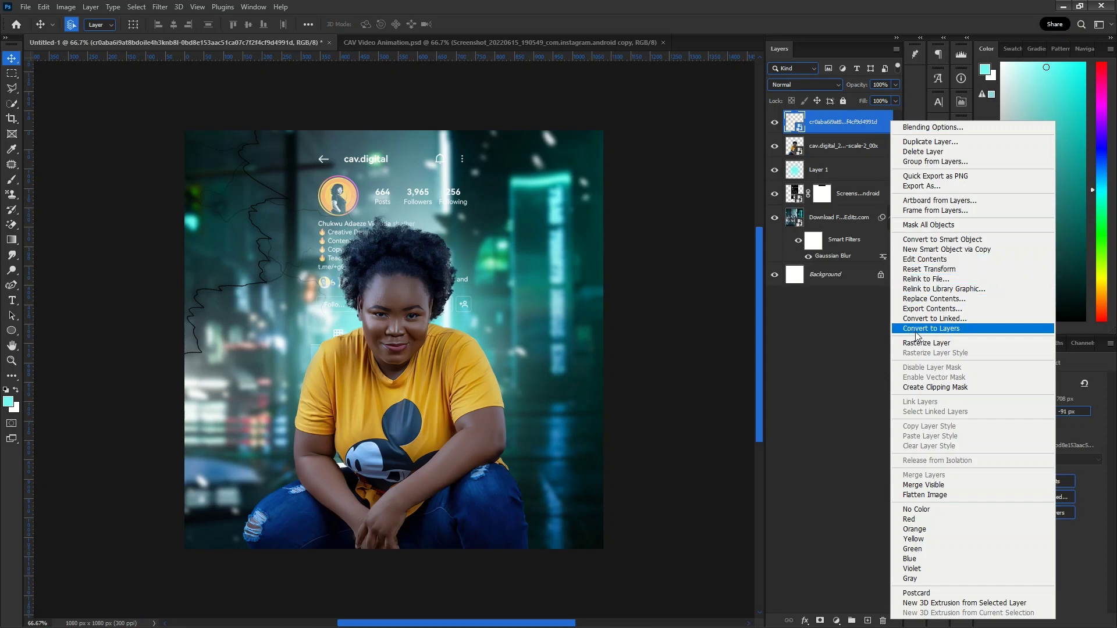
pyautogui.click(918, 130)
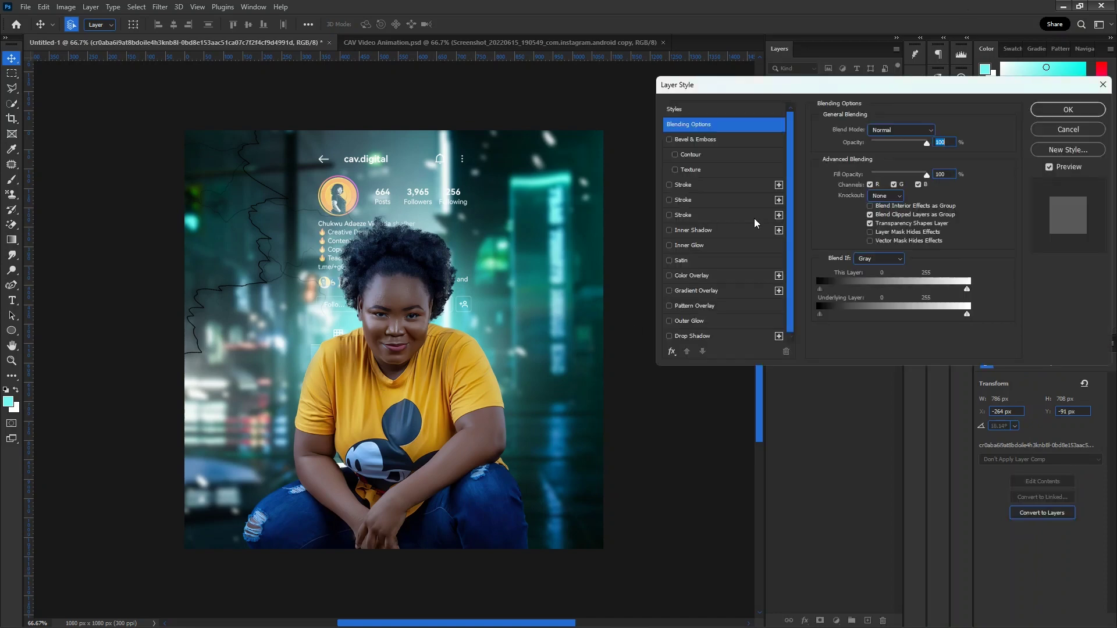
pyautogui.click(720, 276)
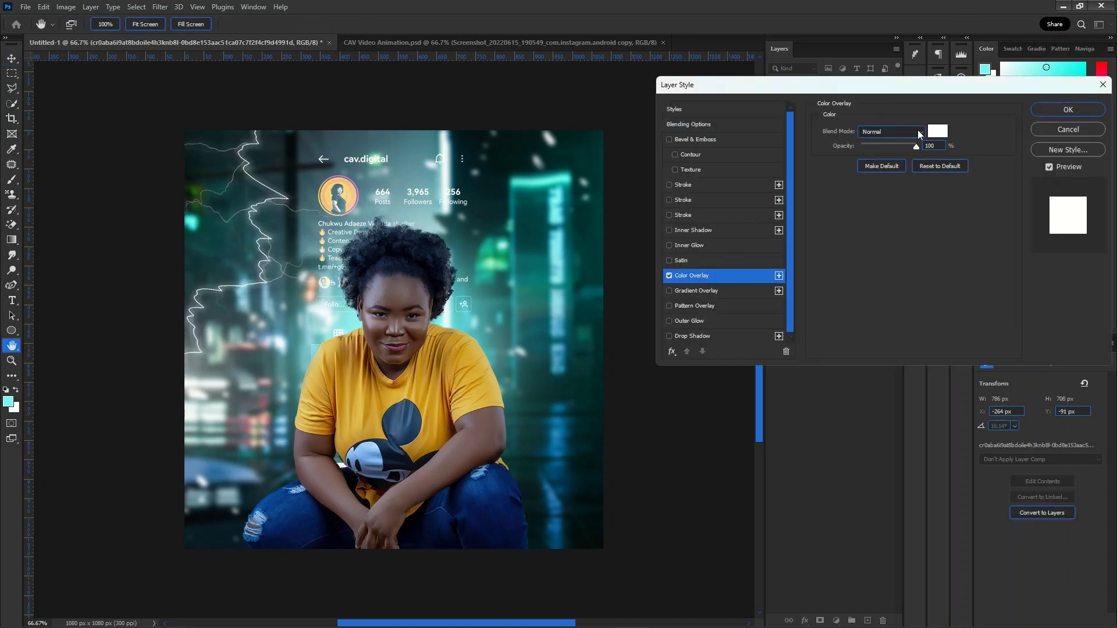
pyautogui.click(935, 132)
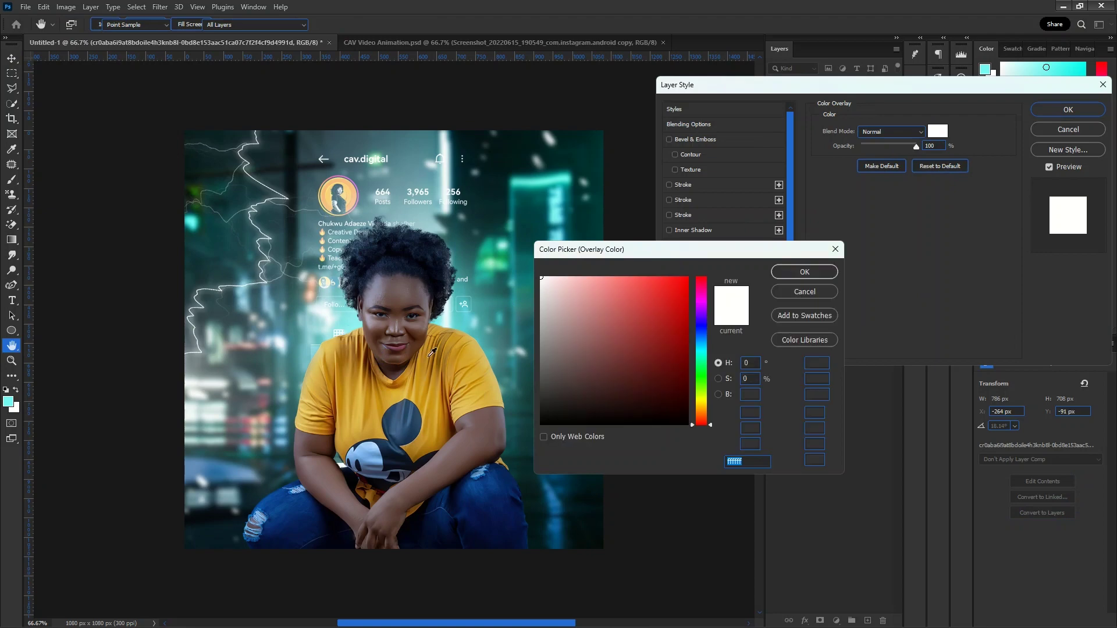
pyautogui.click(338, 322)
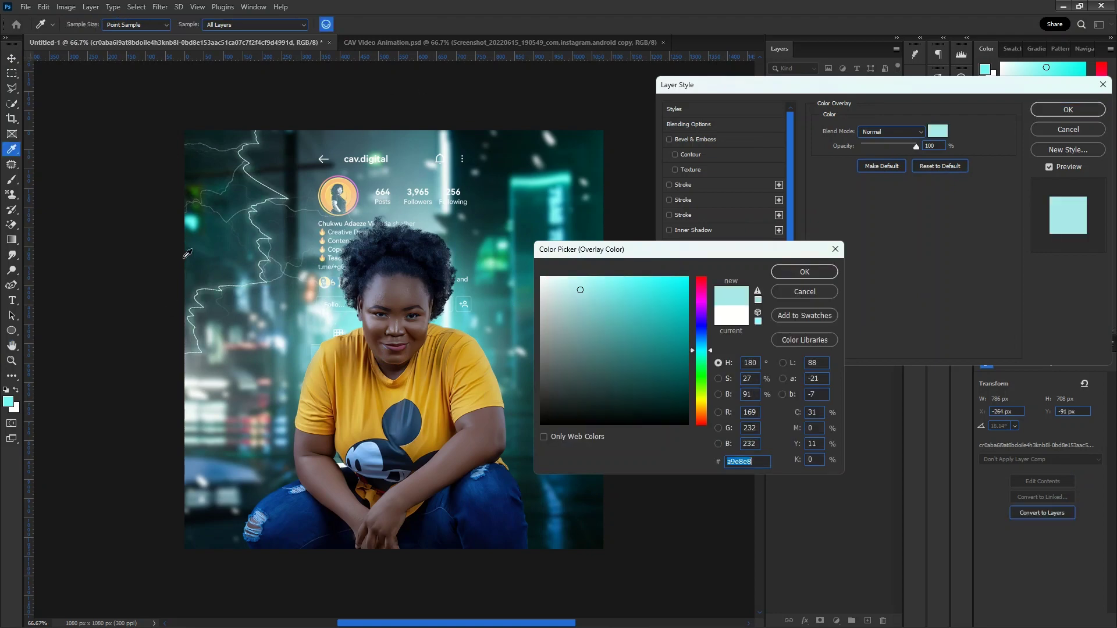
pyautogui.click(191, 223)
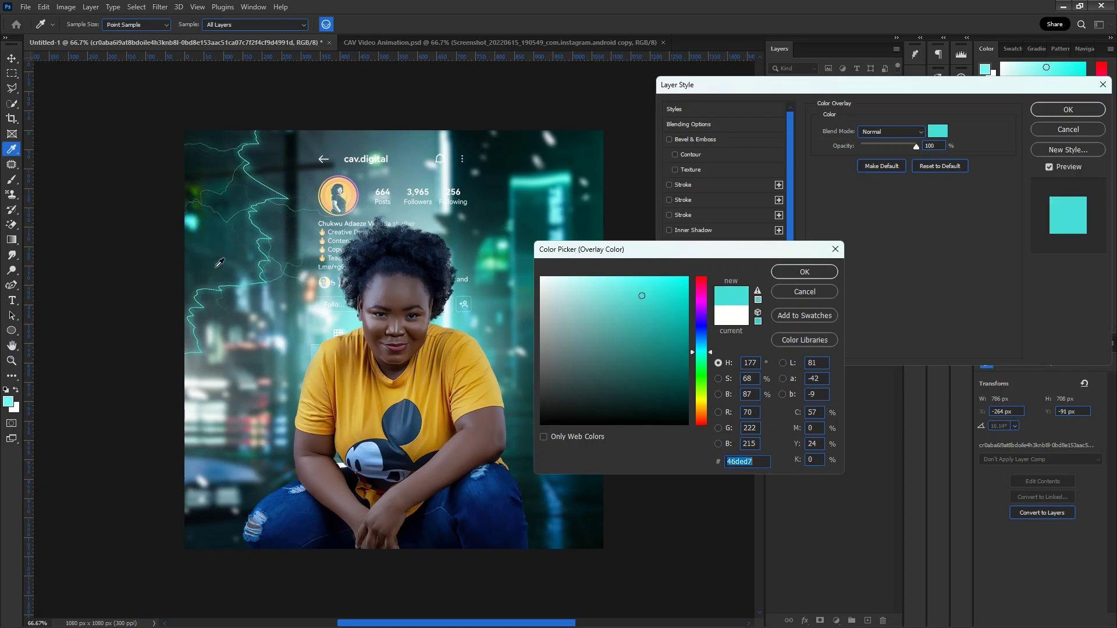
pyautogui.click(333, 318)
pyautogui.click(343, 328)
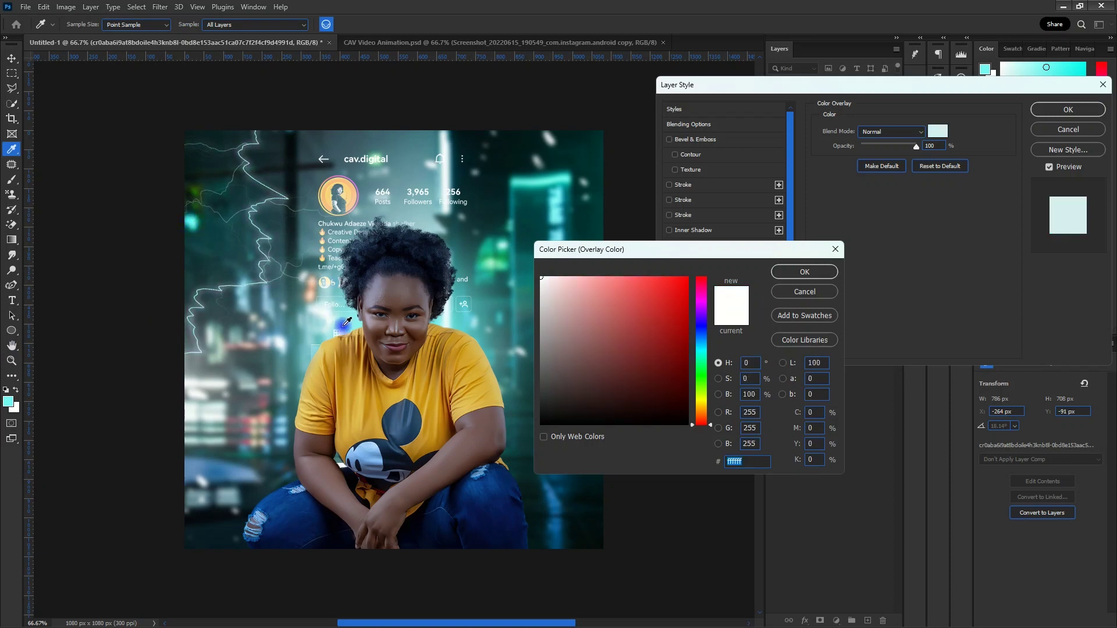
pyautogui.click(196, 217)
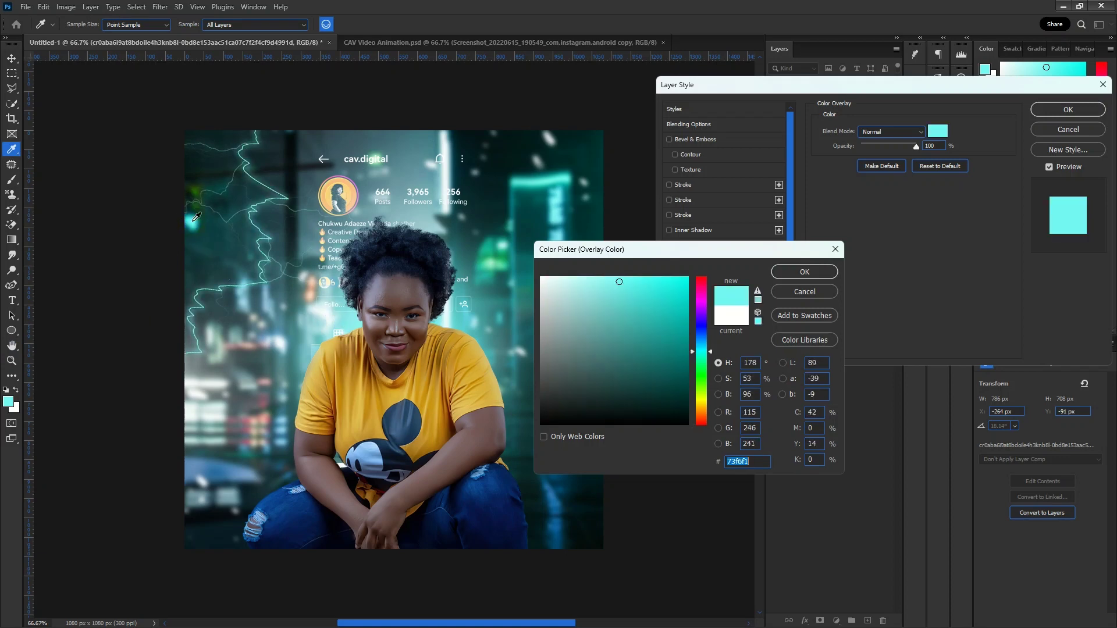
pyautogui.click(802, 272)
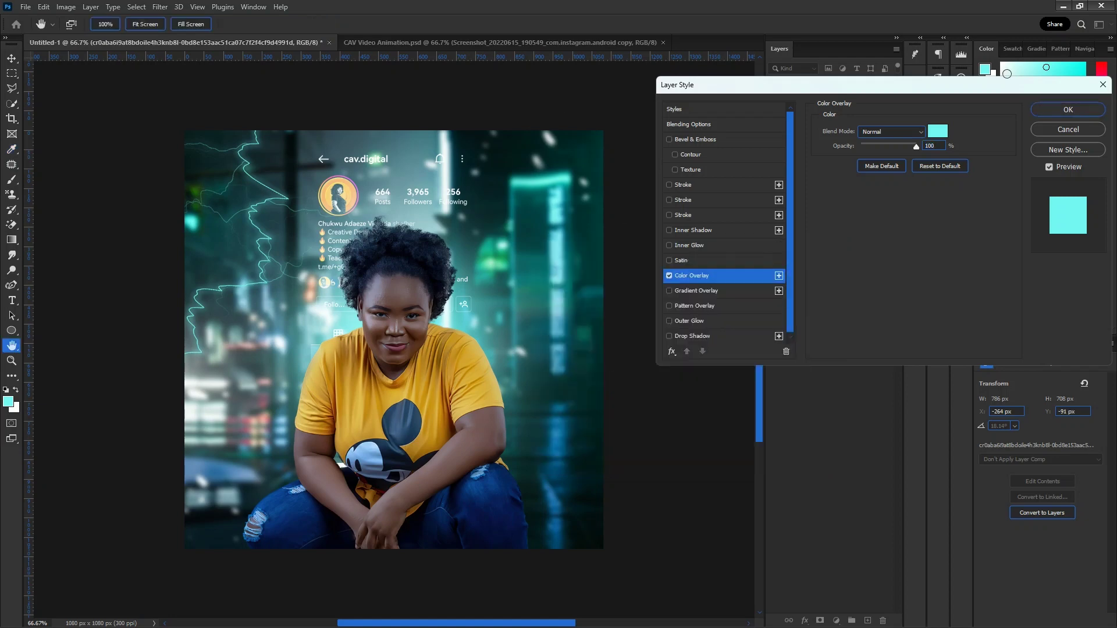
pyautogui.click(1065, 109)
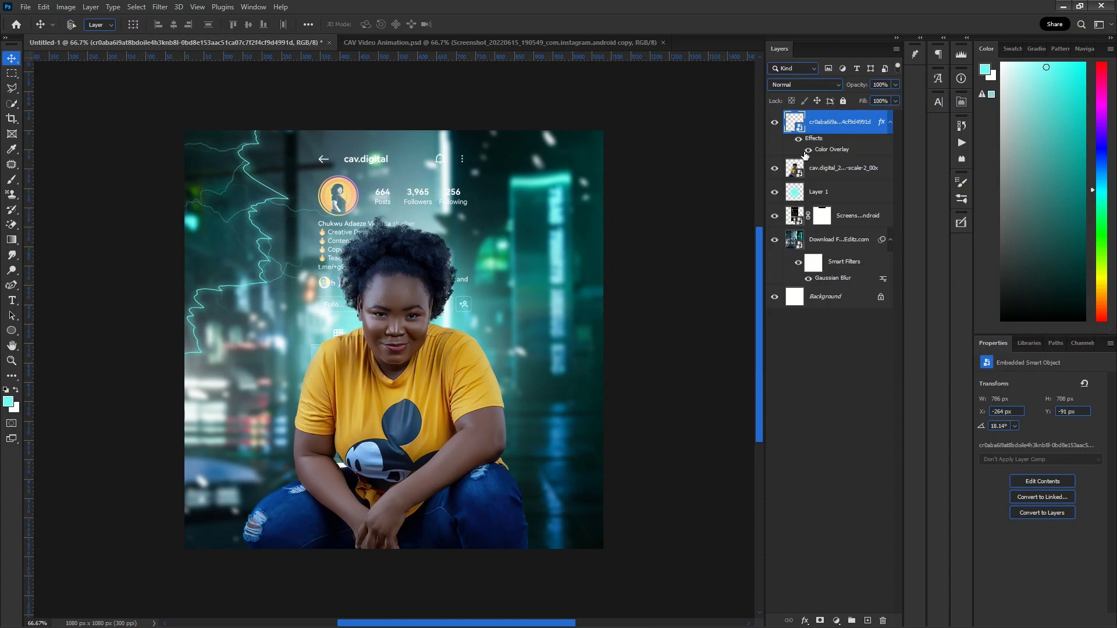
# - Duplicate the cyan lightning, rotate the copy to -37° at 23.83% scale over the lower-right background, and place its layer below the portrait
pyautogui.hotkey('ctrl', 'j')
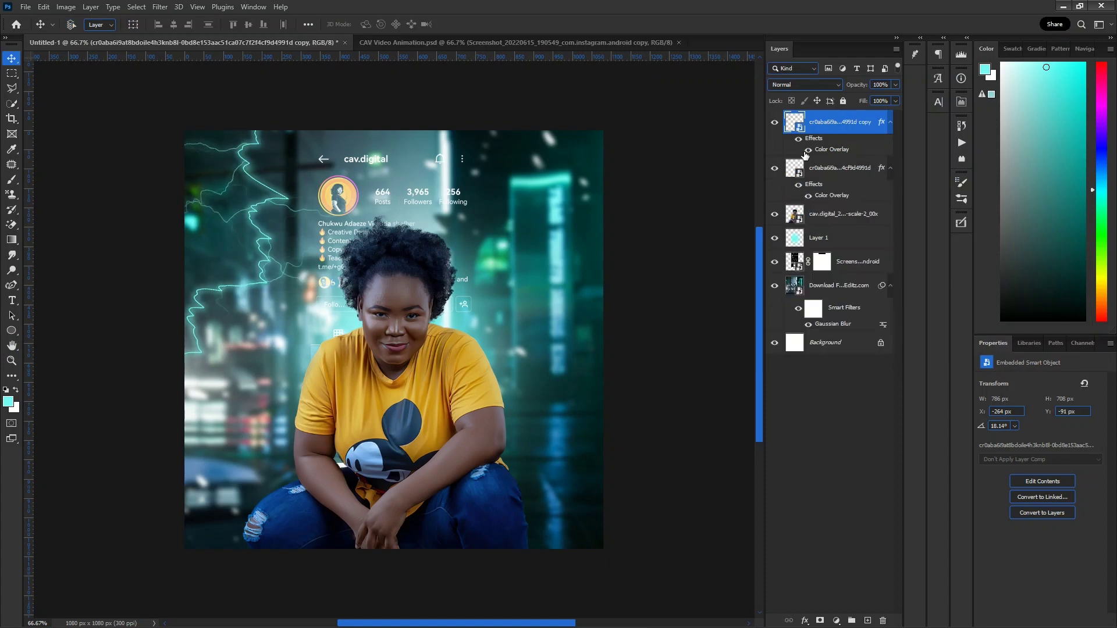
pyautogui.hotkey('ctrl', 't')
pyautogui.moveTo(405, 113); pyautogui.dragTo(248, 80)
pyautogui.moveTo(320, 300); pyautogui.dragTo(560, 519)
pyautogui.moveTo(498, 407); pyautogui.dragTo(452, 382)
pyautogui.moveTo(630, 272); pyautogui.dragTo(550, 384)
pyautogui.keyDown('alt'); pyautogui.click(638, 360); pyautogui.keyUp('alt')
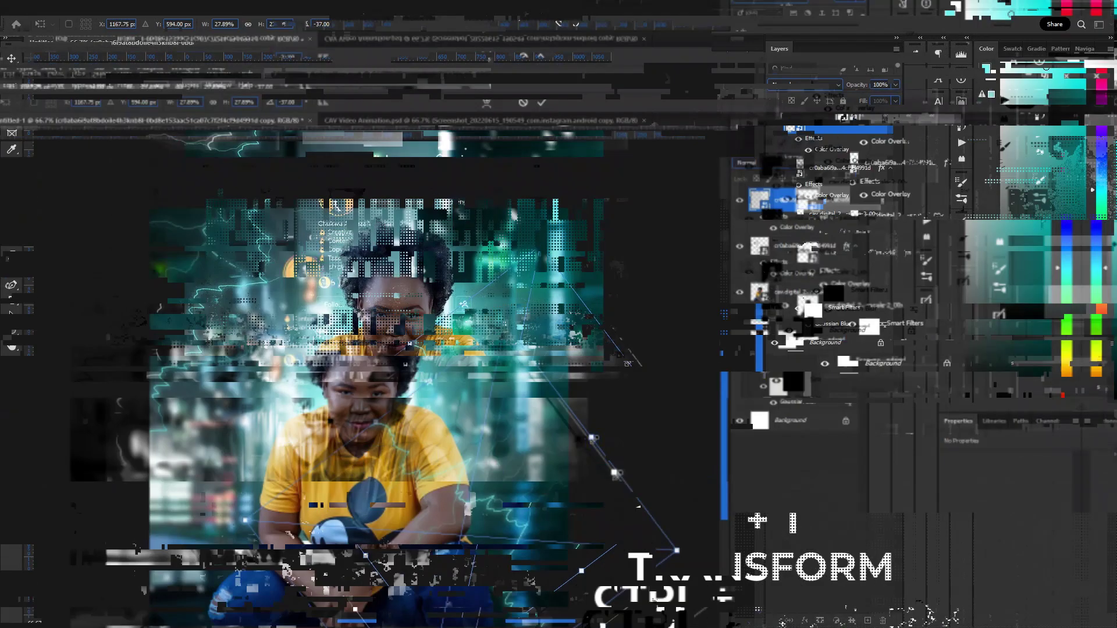
pyautogui.moveTo(625, 359); pyautogui.dragTo(558, 420)
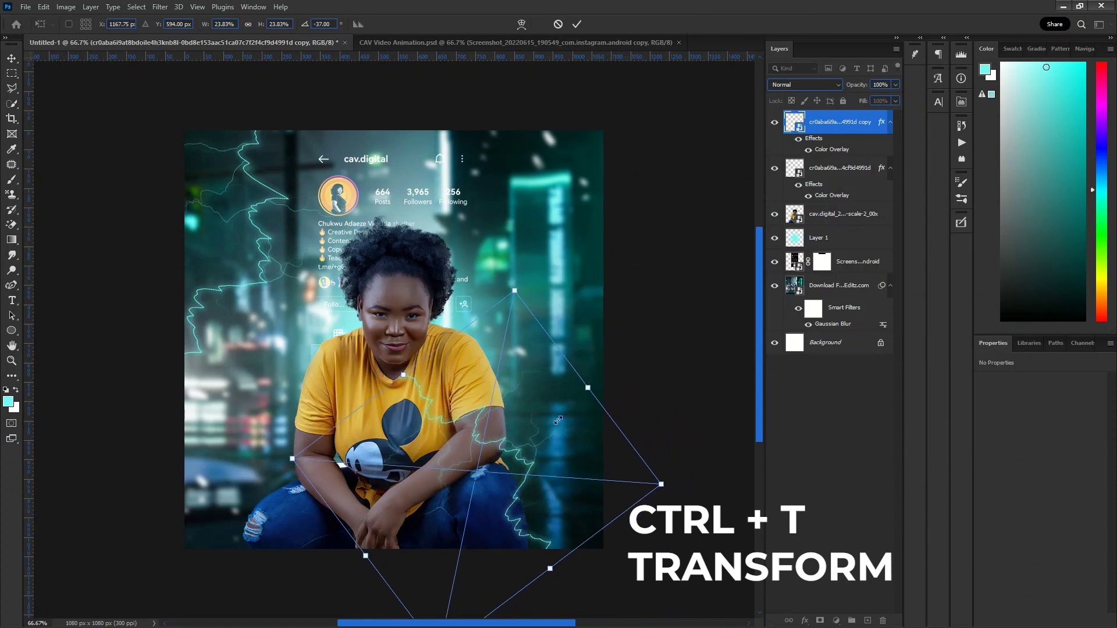
pyautogui.moveTo(534, 473); pyautogui.dragTo(585, 470)
pyautogui.moveTo(865, 129); pyautogui.dragTo(832, 227)
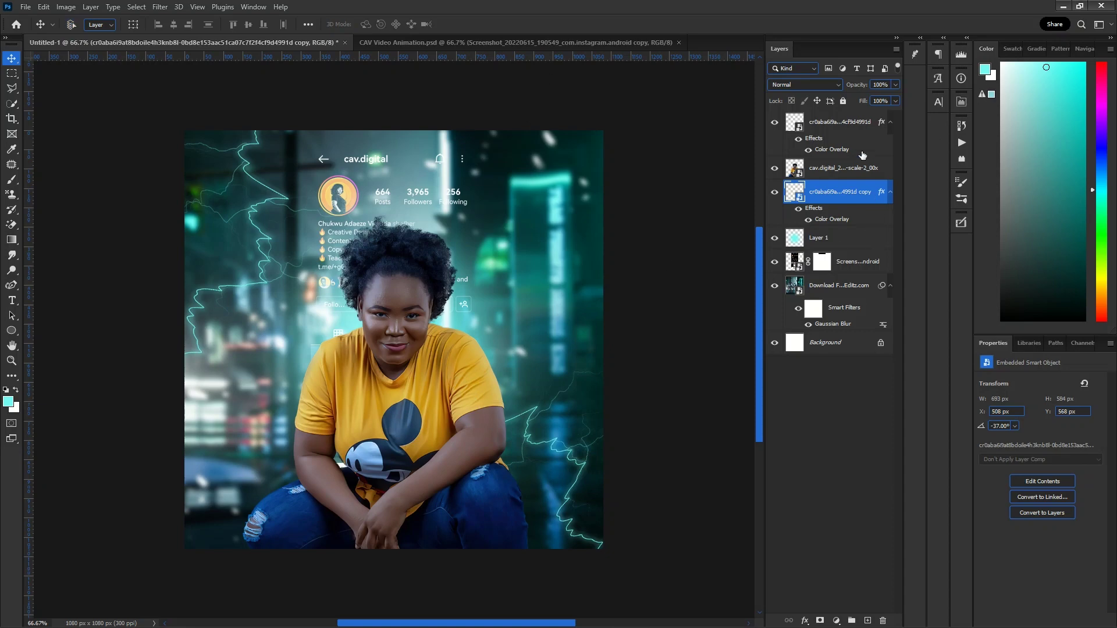
# - Duplicate the lower-right lightning and fit the copy beside the portrait's left-hand shoulder, rotated to 104.59° and shrunk to about 249 x 278 px
pyautogui.hotkey('ctrl', 'j')
pyautogui.hotkey('ctrl', 't')
pyautogui.moveTo(589, 258); pyautogui.dragTo(464, 609)
pyautogui.moveTo(624, 469); pyautogui.dragTo(376, 336)
pyautogui.moveTo(428, 272); pyautogui.dragTo(352, 163)
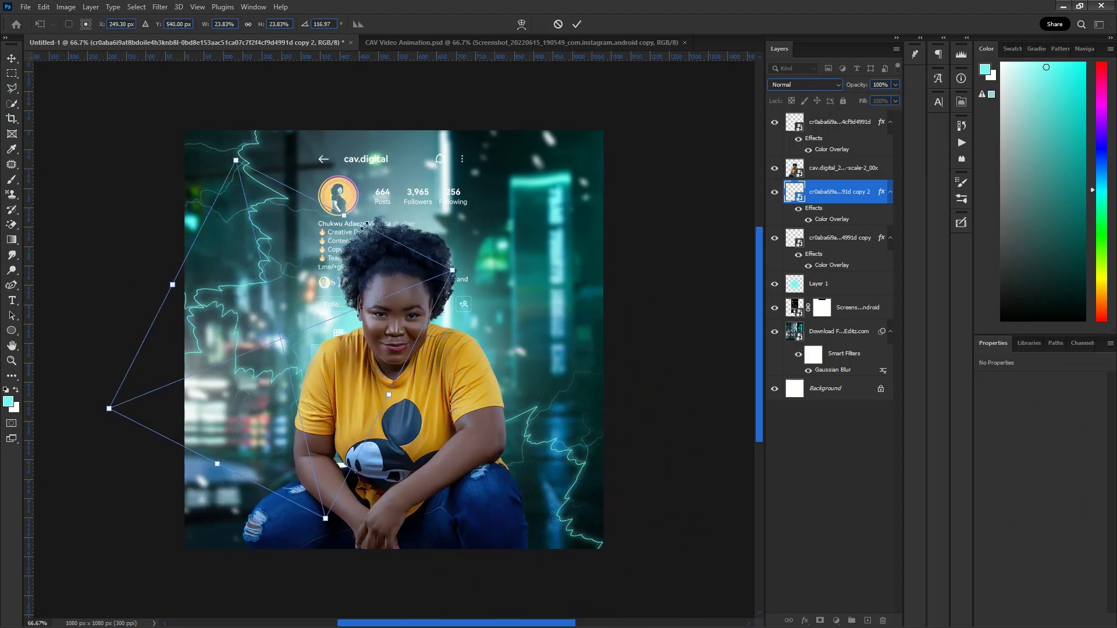
pyautogui.moveTo(434, 274); pyautogui.dragTo(331, 321)
pyautogui.moveTo(280, 373); pyautogui.dragTo(303, 360)
pyautogui.moveTo(348, 272); pyautogui.dragTo(335, 259)
pyautogui.press('Return')
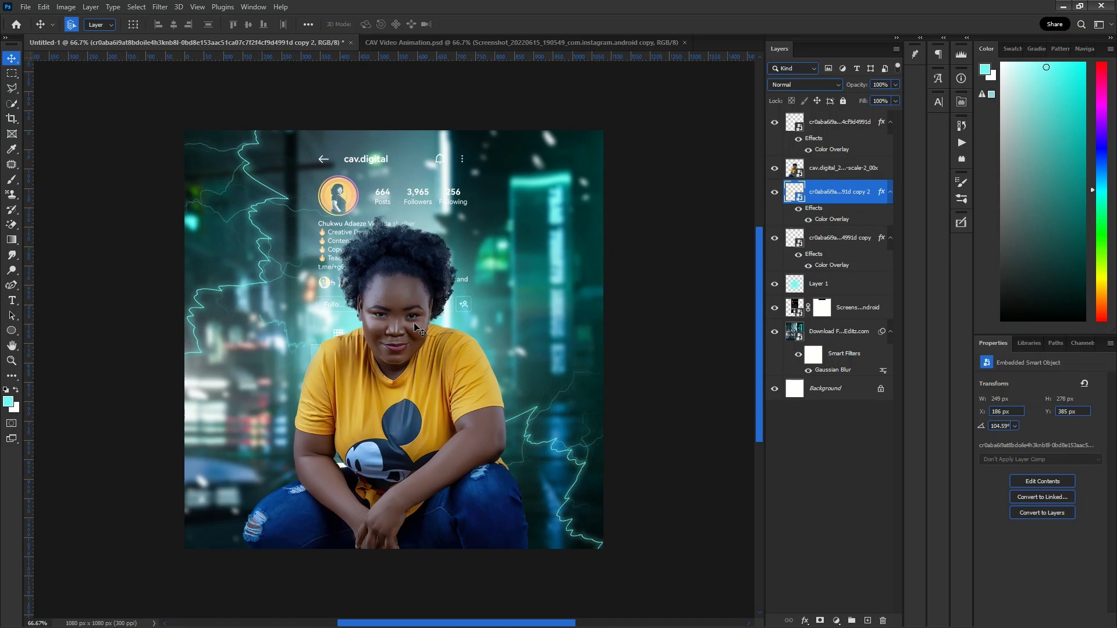
# - Choose the Brush tool and flatten its soft 0% hardness tip into a thin horizontal ellipse, without rasterizing the lightning smart object
pyautogui.hotkey('ctrl', '+')
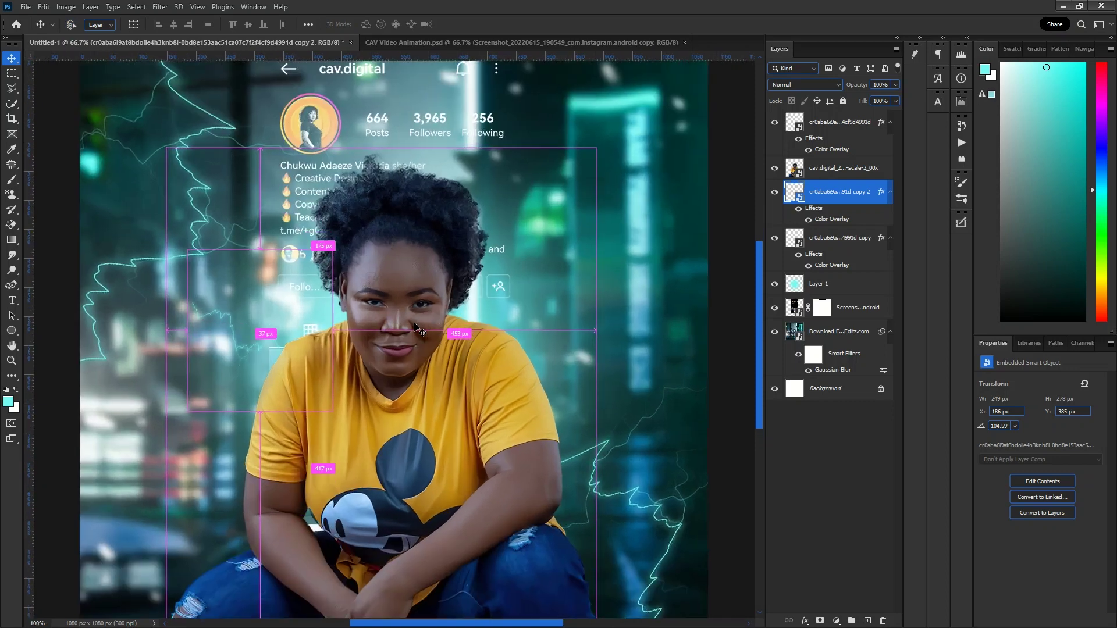
pyautogui.hotkey('ctrl', '+')
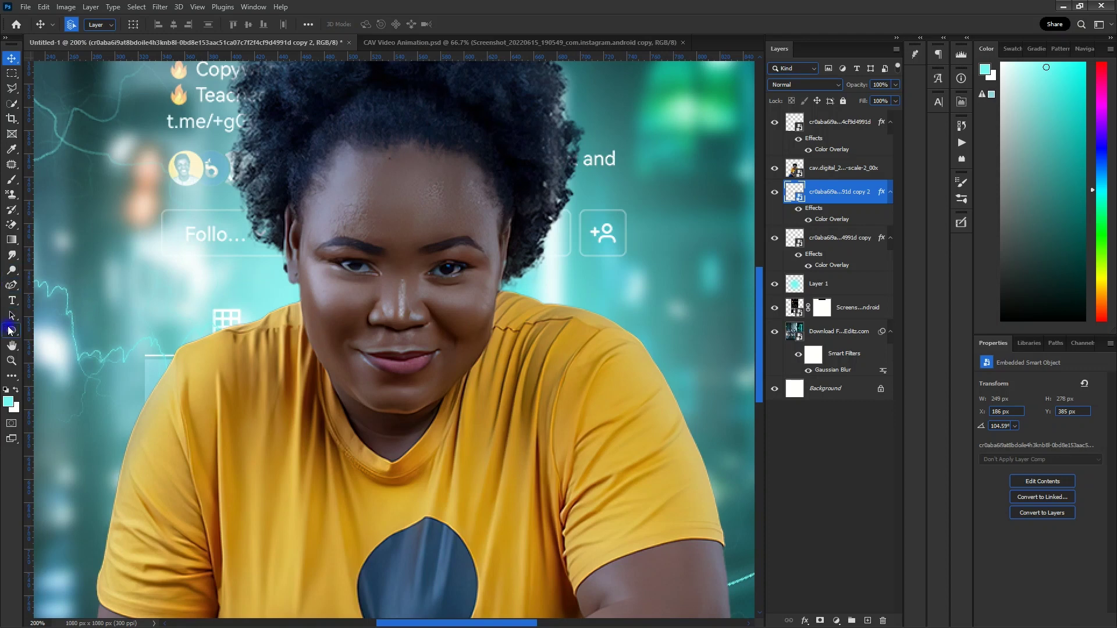
pyautogui.click(10, 330)
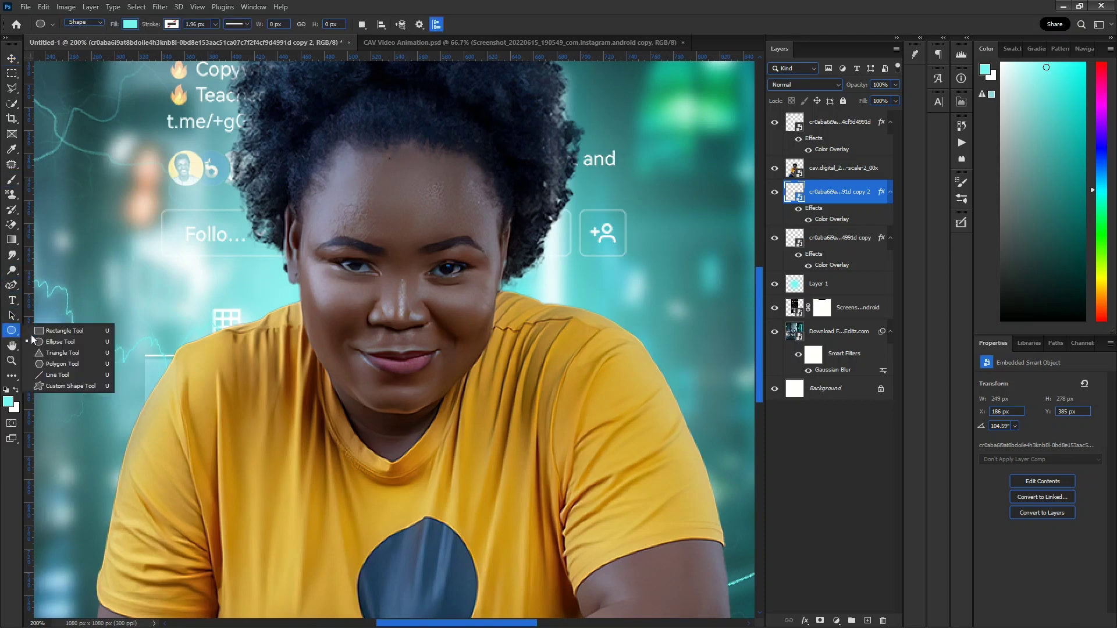
pyautogui.click(58, 342)
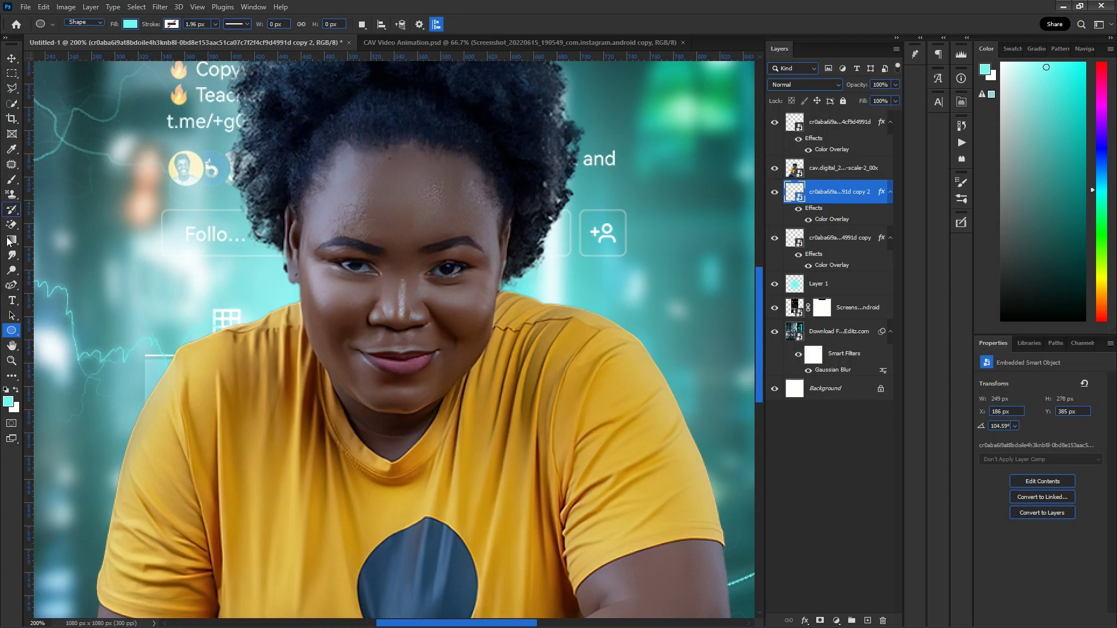
pyautogui.click(11, 179)
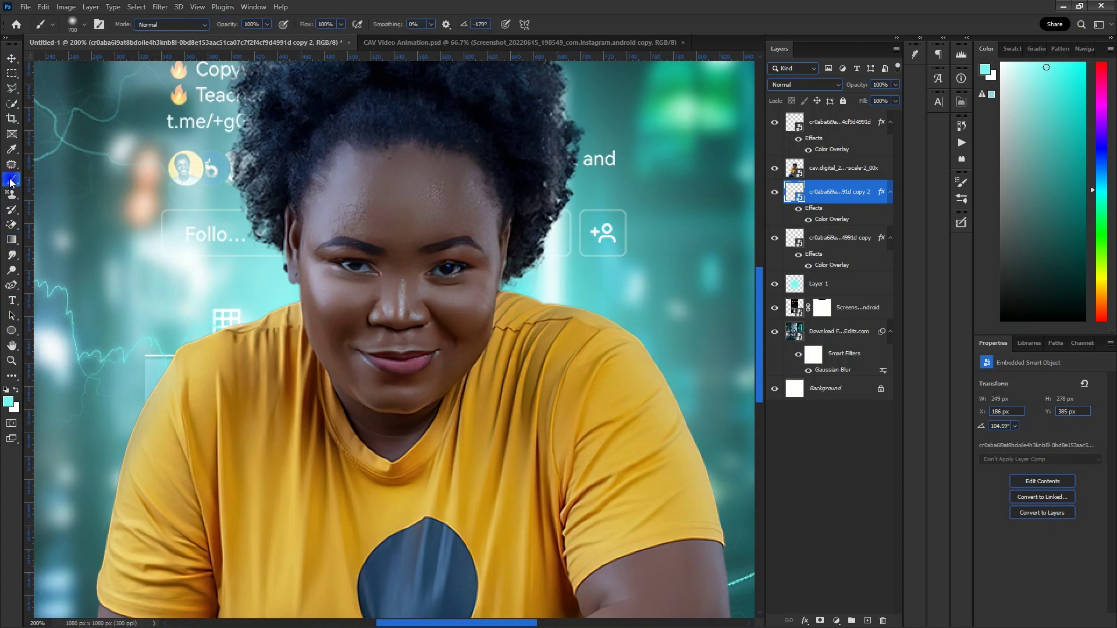
pyautogui.click(73, 28)
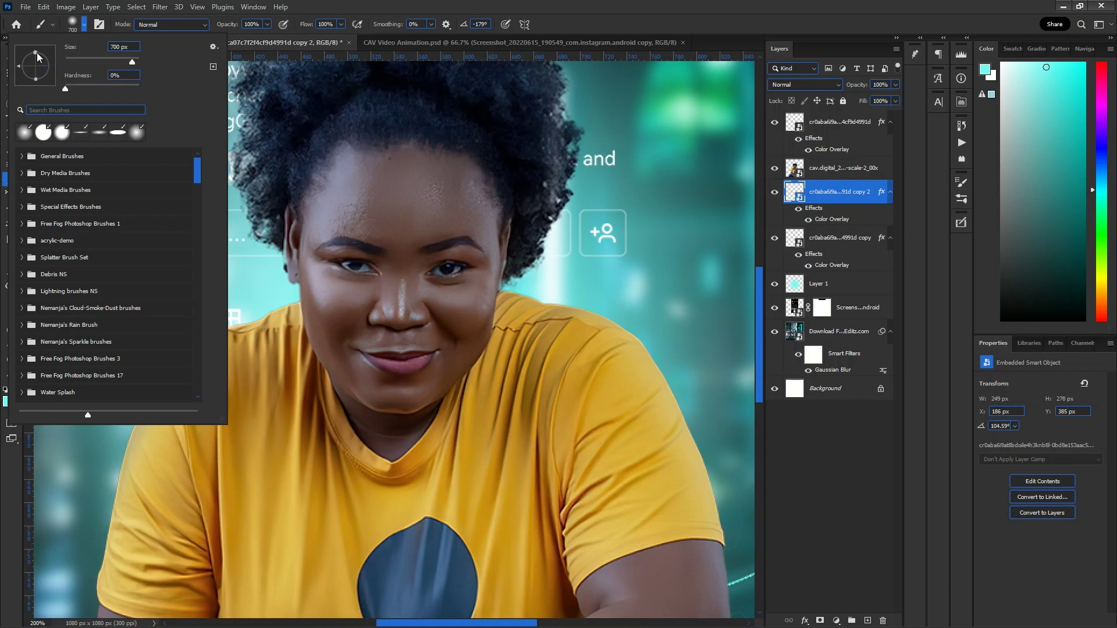
pyautogui.moveTo(37, 52); pyautogui.dragTo(41, 64)
pyautogui.moveTo(41, 66); pyautogui.dragTo(42, 53)
pyautogui.moveTo(38, 64); pyautogui.dragTo(38, 64)
pyautogui.click(350, 259)
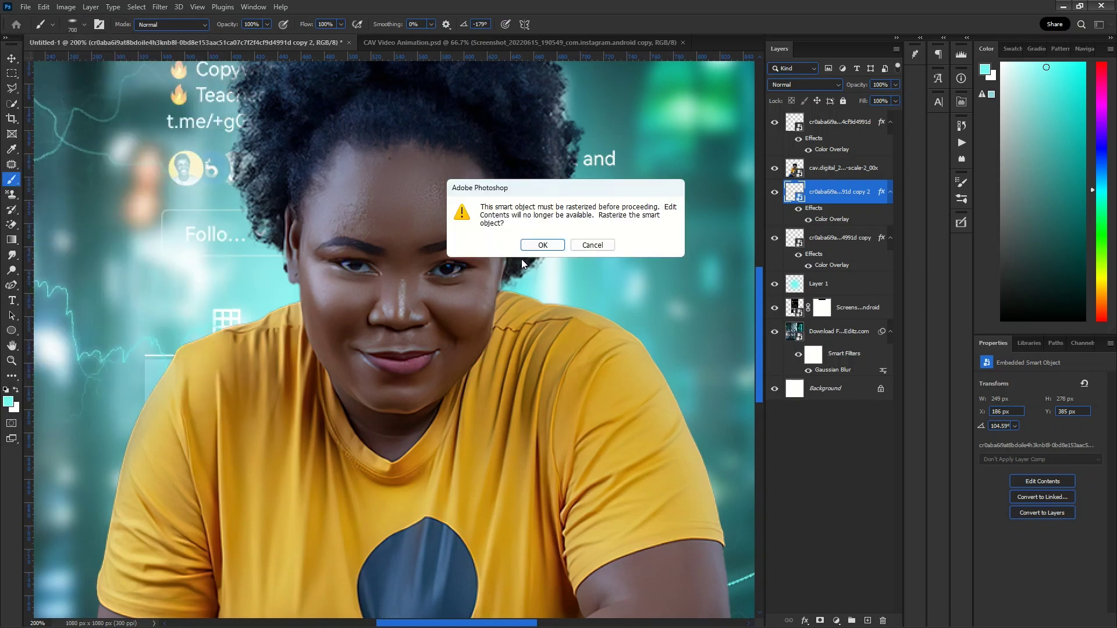
pyautogui.click(592, 246)
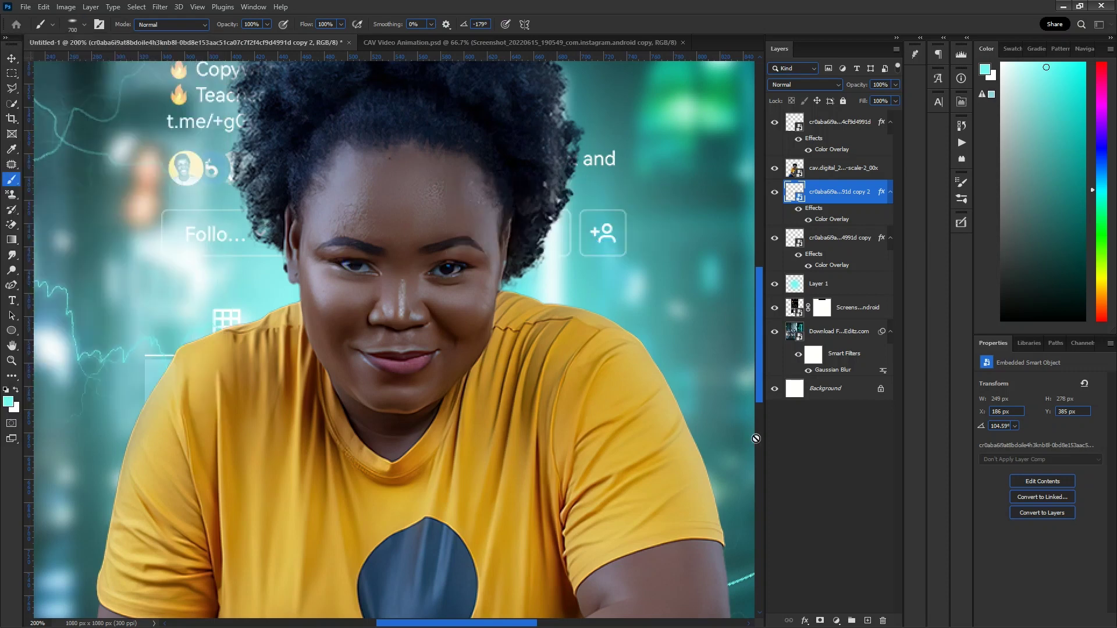
# - Add a new layer above the portrait and paint a cyan glow over the left-hand eye with the flattened 40 px brush angled to 176°
pyautogui.click(854, 167)
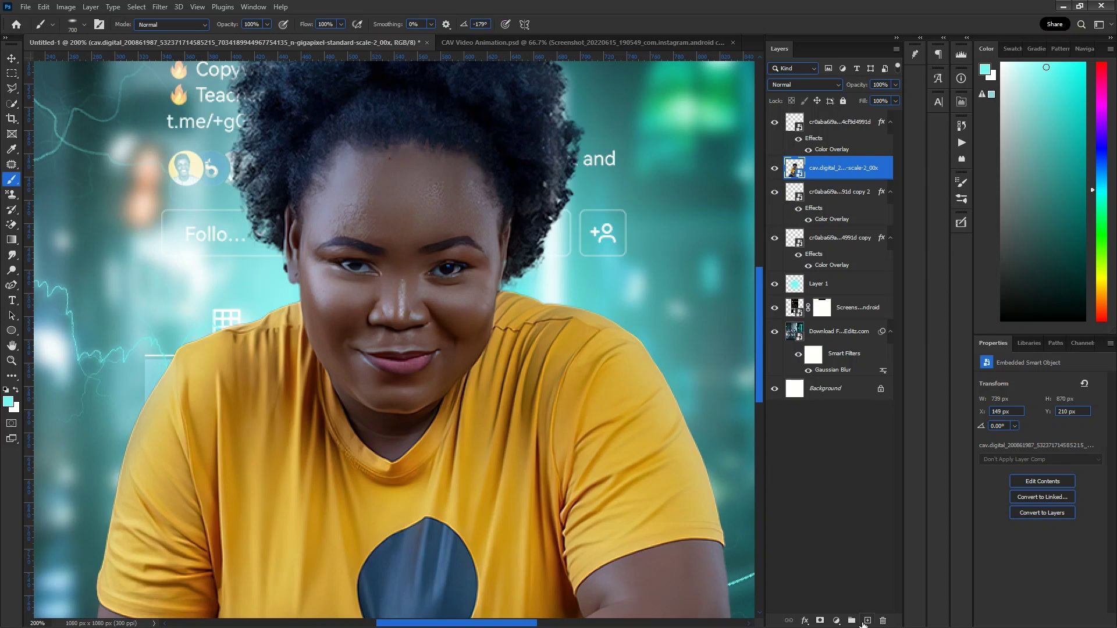
pyautogui.click(867, 620)
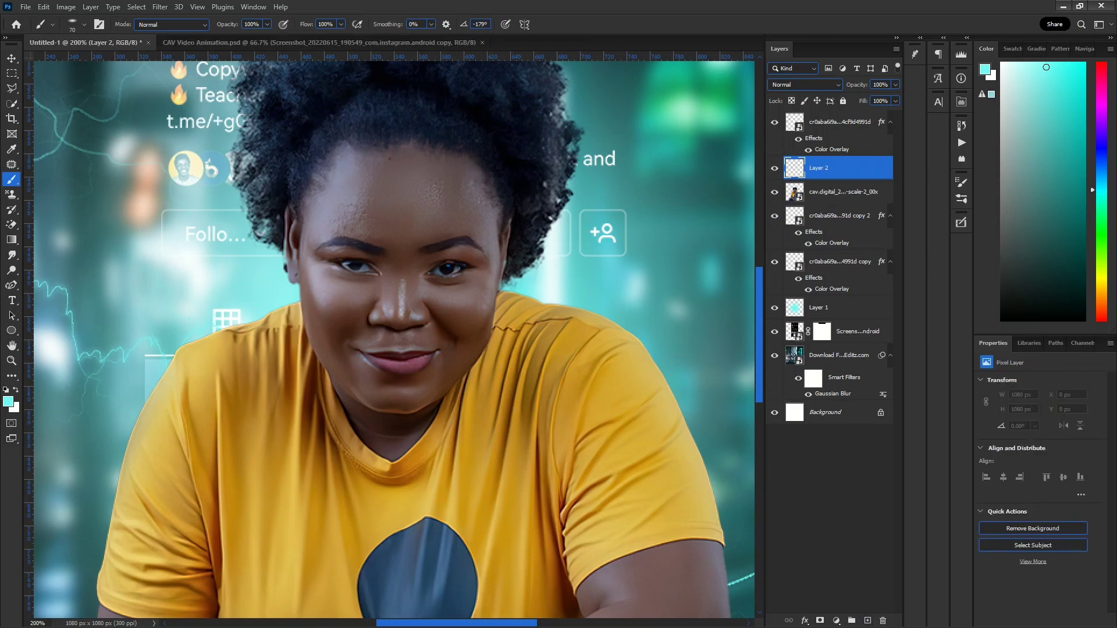
pyautogui.click(79, 23)
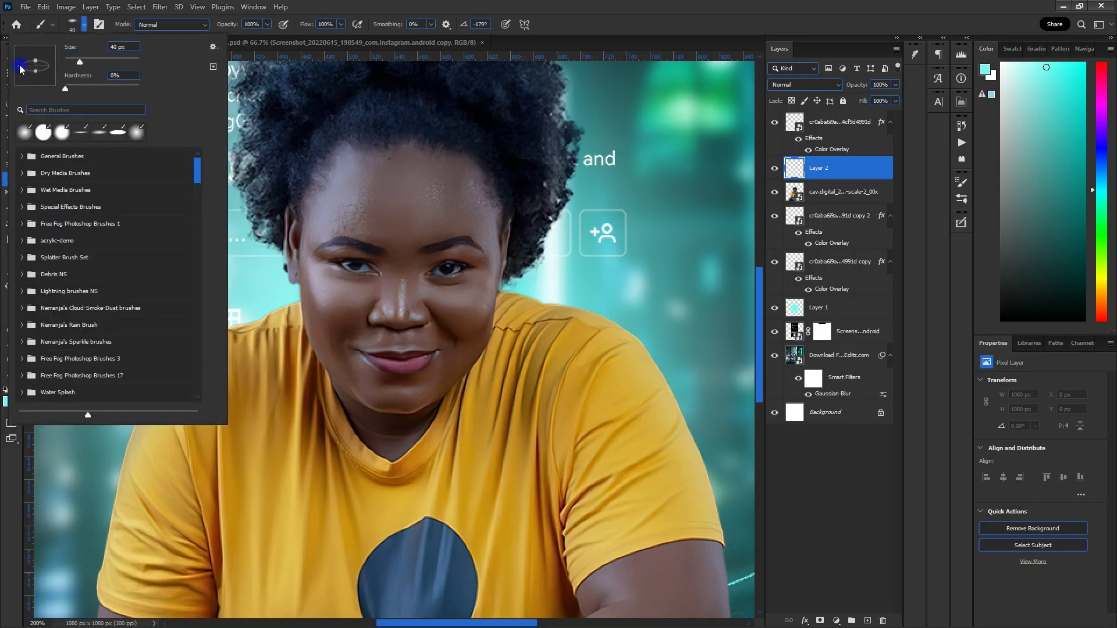
pyautogui.moveTo(20, 68); pyautogui.dragTo(21, 69)
pyautogui.moveTo(349, 269); pyautogui.dragTo(364, 268)
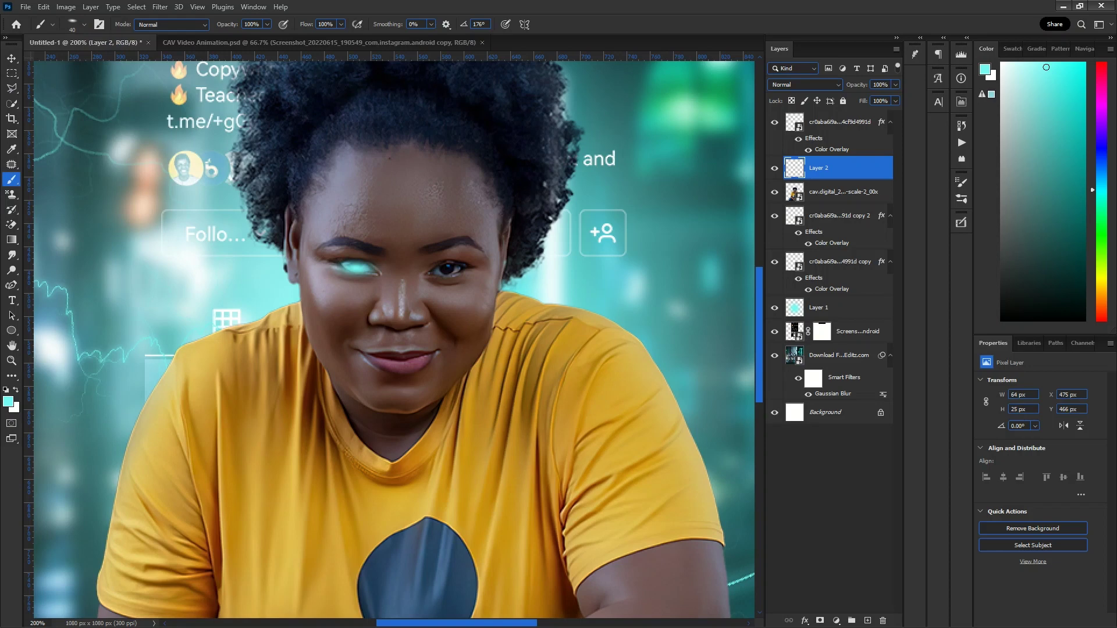
pyautogui.rightClick(353, 268)
pyautogui.click(352, 268)
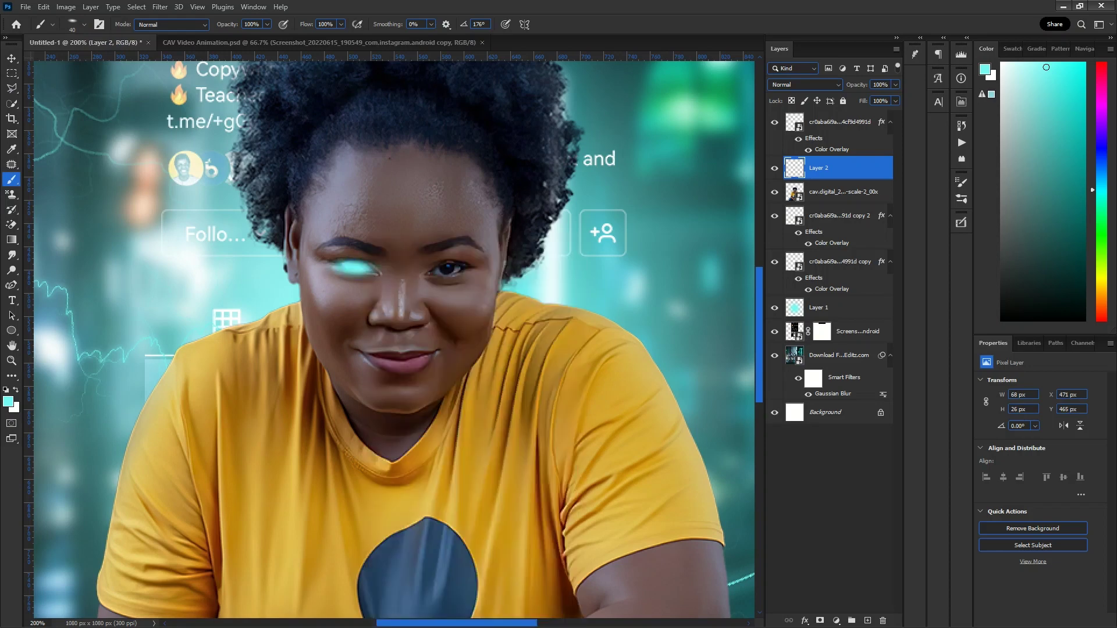
# - Angle the flattened brush tip to -173° and paint a matching cyan glow over the right-hand eye
pyautogui.click(86, 27)
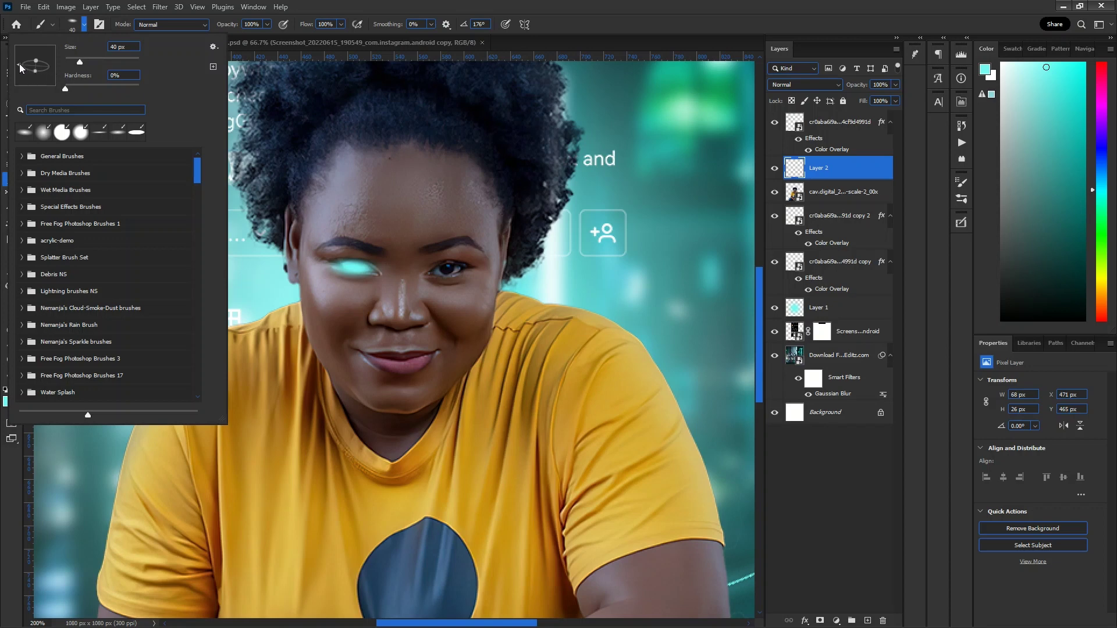
pyautogui.moveTo(20, 68); pyautogui.dragTo(4, 73)
pyautogui.click(446, 271)
pyautogui.click(449, 268)
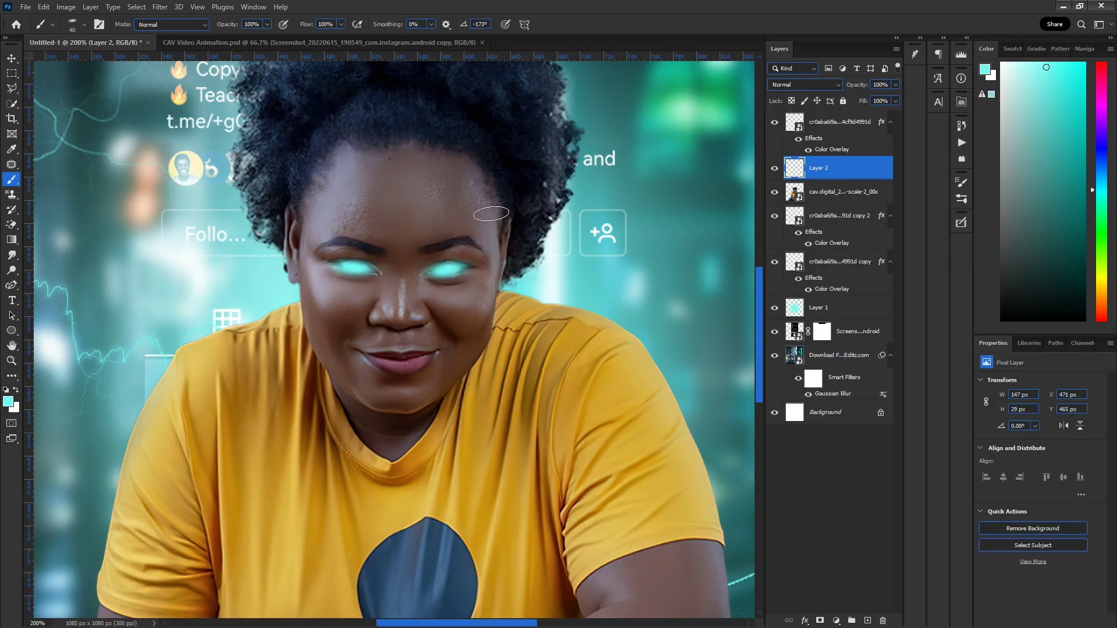
# - Set the eye-glow layer's blend mode to Screen and duplicate it to intensify the glow
pyautogui.click(805, 84)
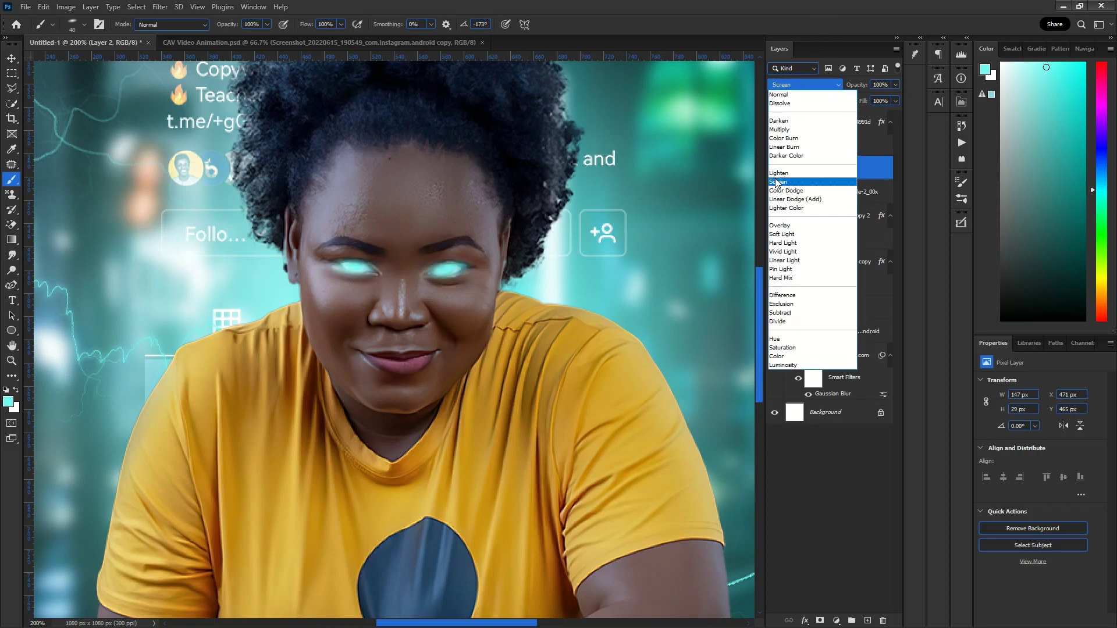
pyautogui.click(776, 182)
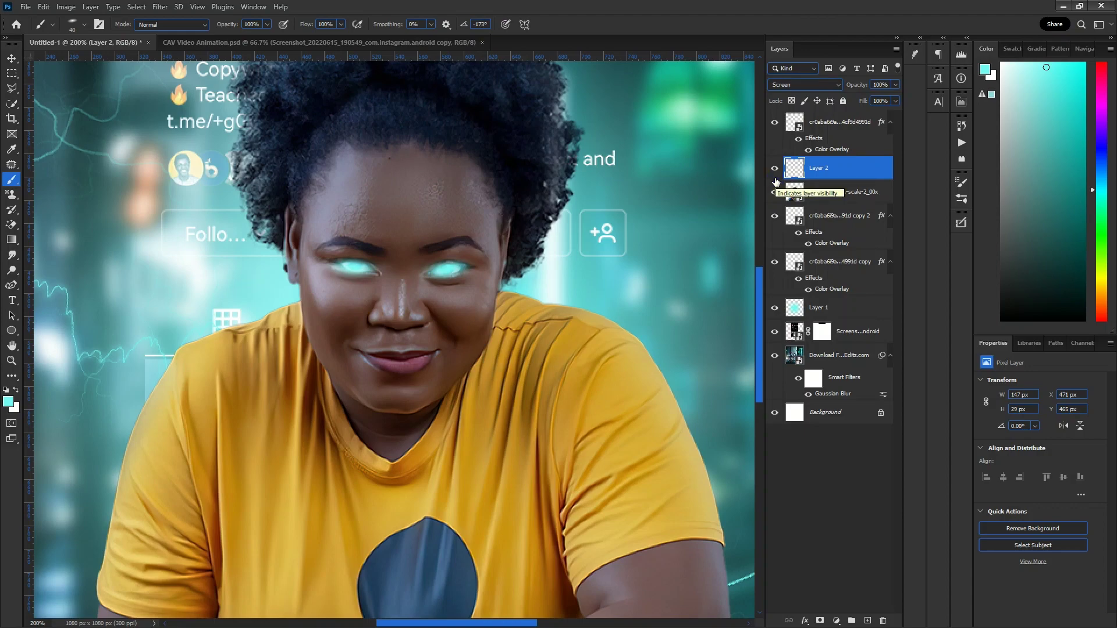
pyautogui.hotkey('ctrl', '-')
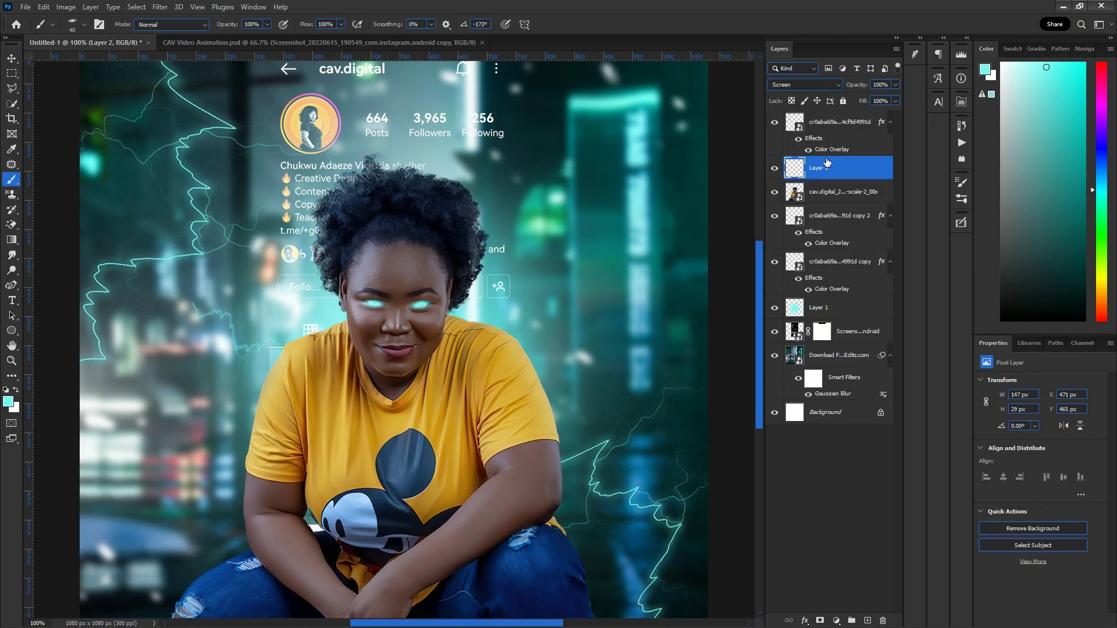
pyautogui.hotkey('ctrl', 'j')
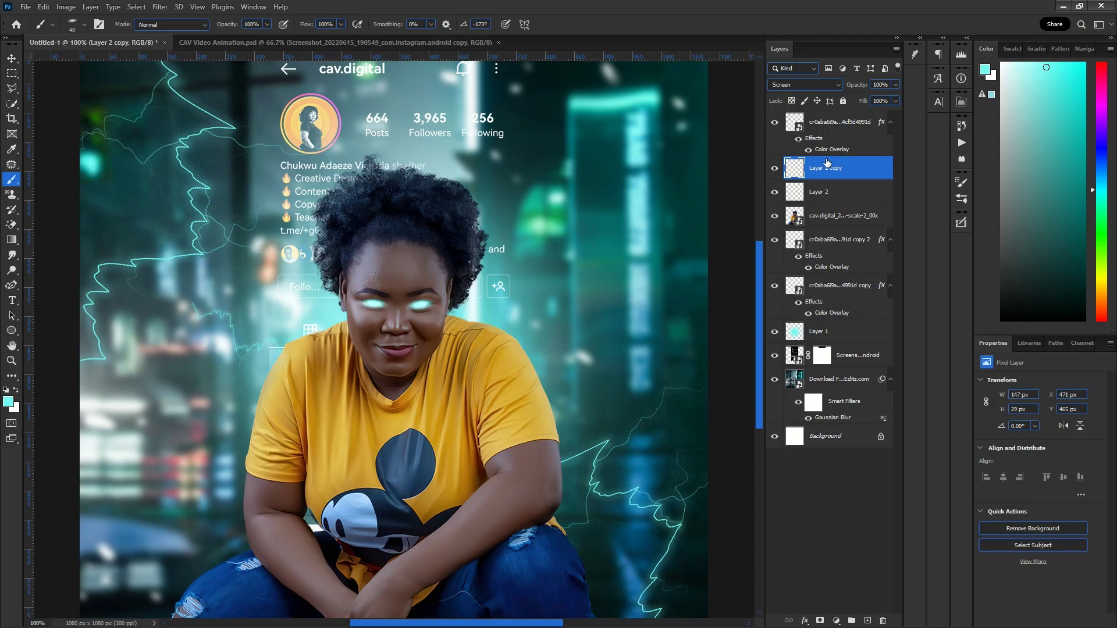
# - Convert the duplicated eye-glow layer to a smart object and apply a Gaussian Blur stronger than 5 px to spread the glow
pyautogui.rightClick(827, 164)
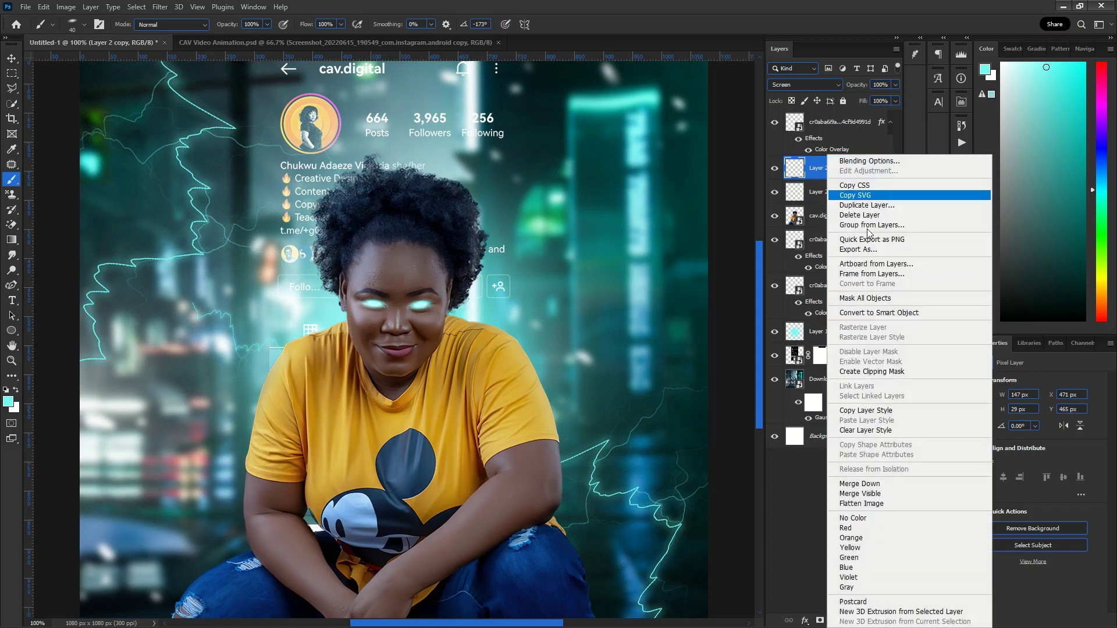
pyautogui.click(872, 313)
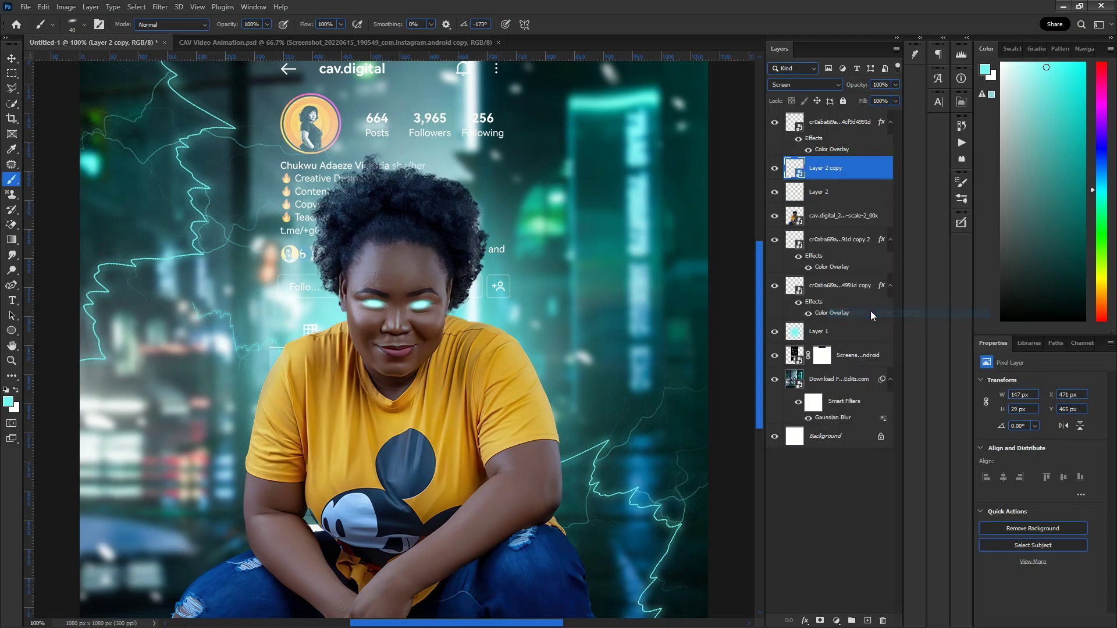
pyautogui.click(158, 6)
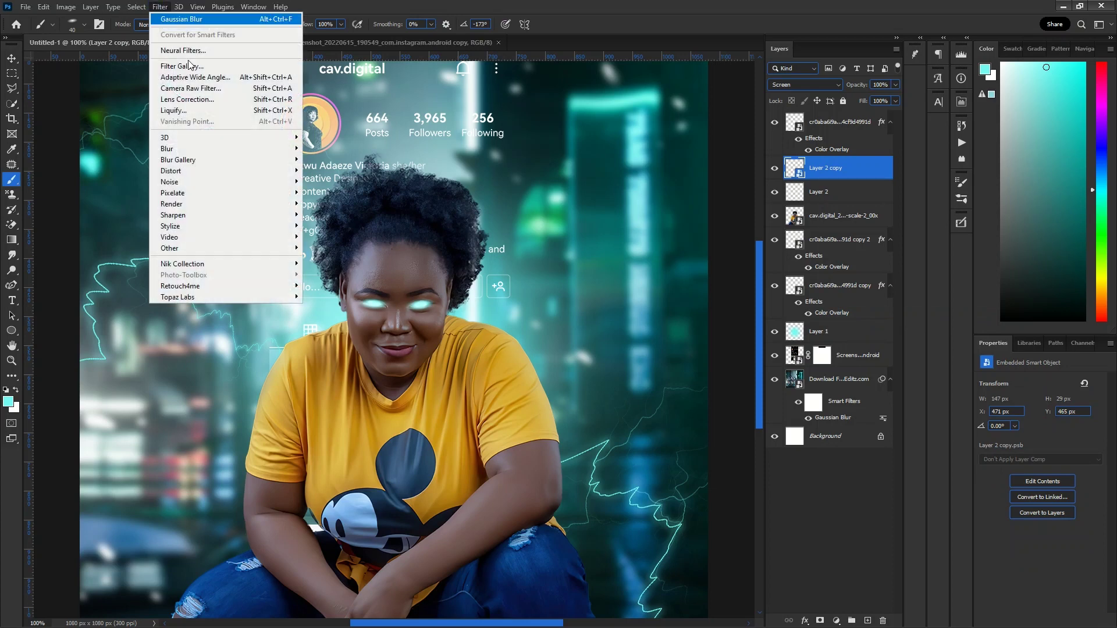
pyautogui.click(224, 20)
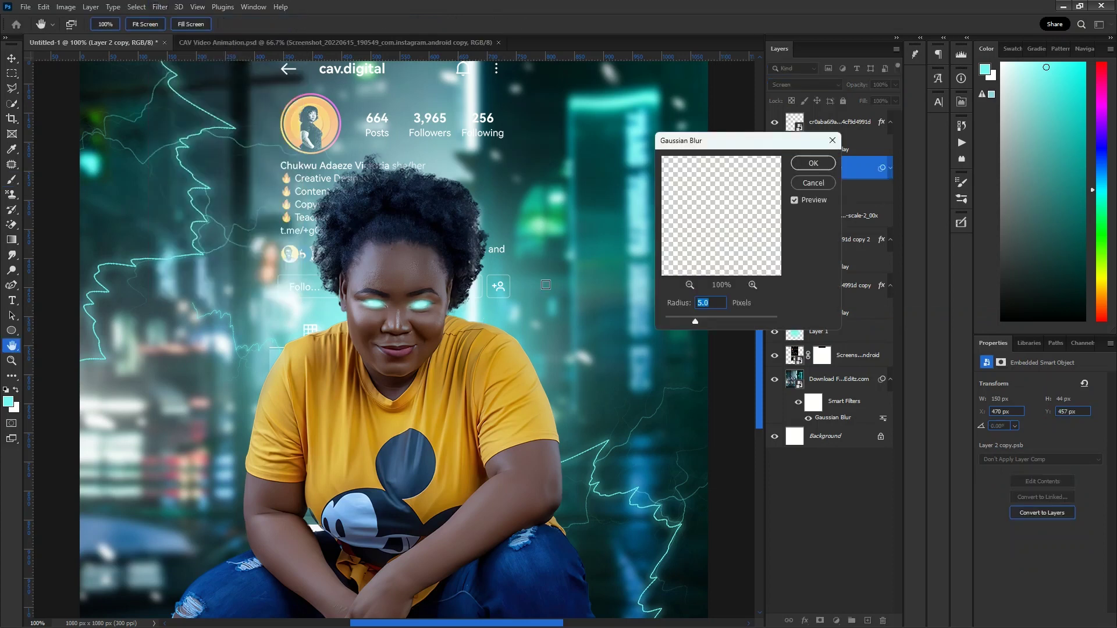
pyautogui.moveTo(721, 324); pyautogui.dragTo(706, 320)
pyautogui.click(720, 321)
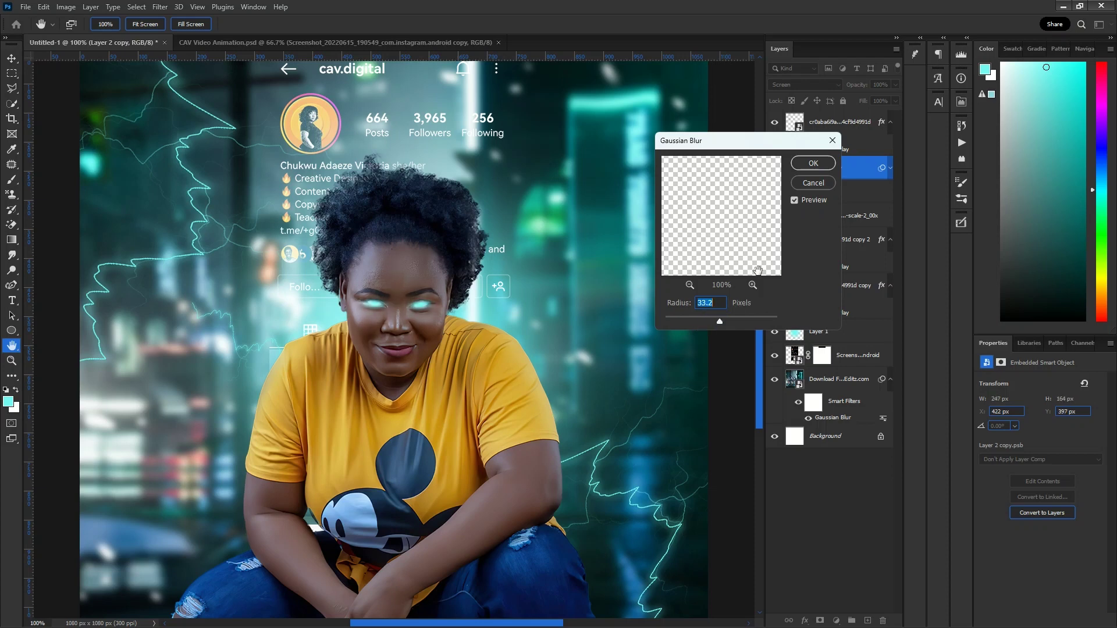
pyautogui.moveTo(719, 323); pyautogui.dragTo(715, 320)
pyautogui.click(812, 163)
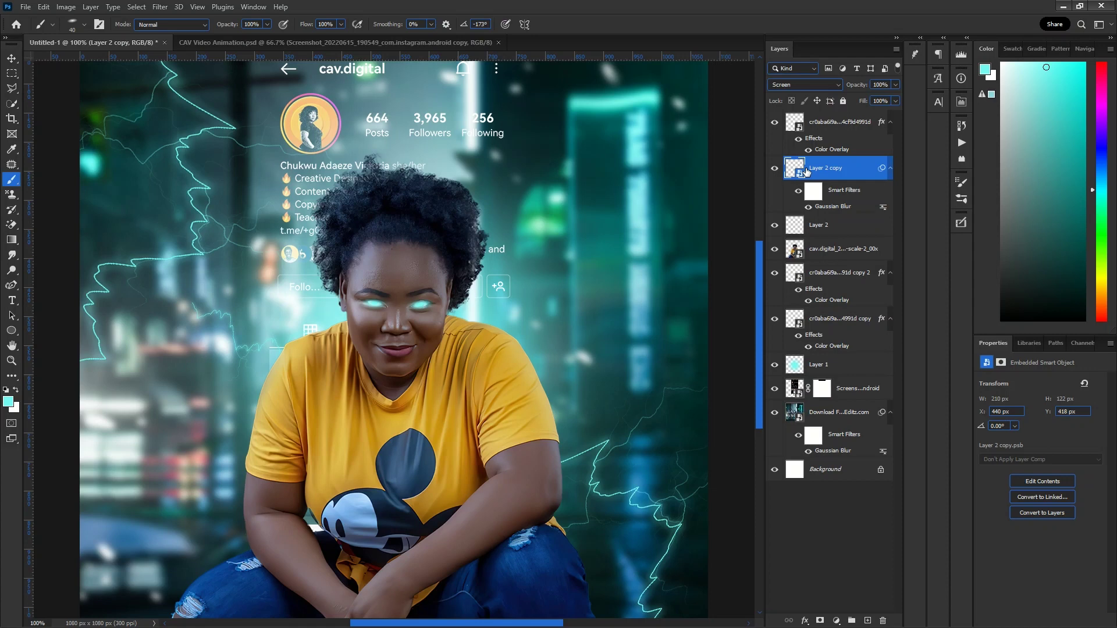
# - Duplicate the blurred eye-glow layer five times to intensify the light around both eyes
pyautogui.hotkey('ctrl', 'j')
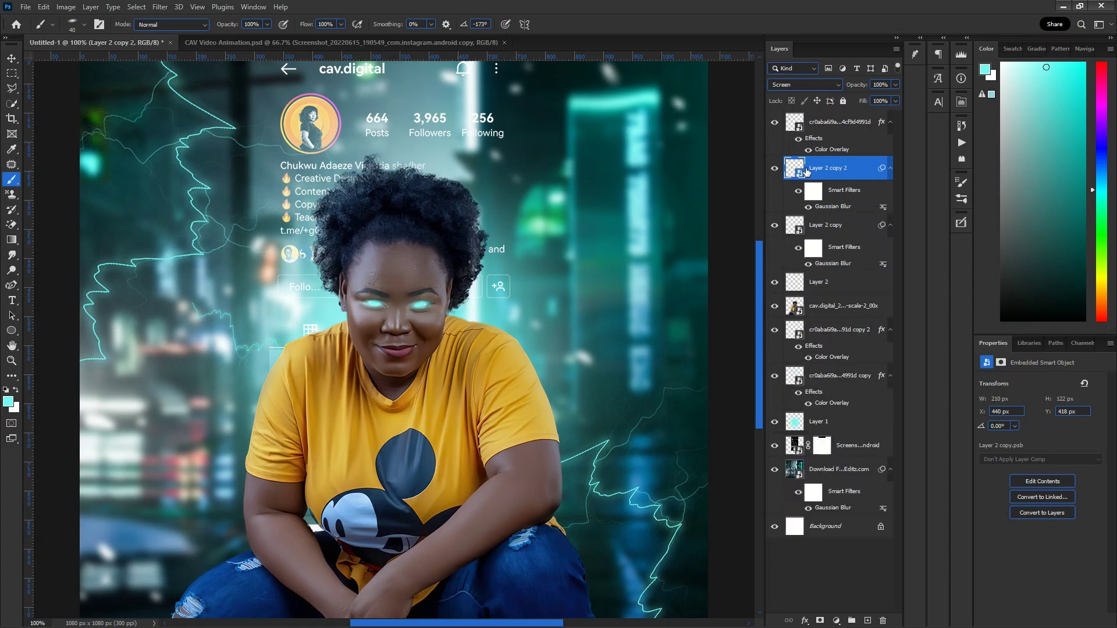
pyautogui.click(825, 233)
pyautogui.click(832, 167)
pyautogui.hotkey('ctrl', 'j')
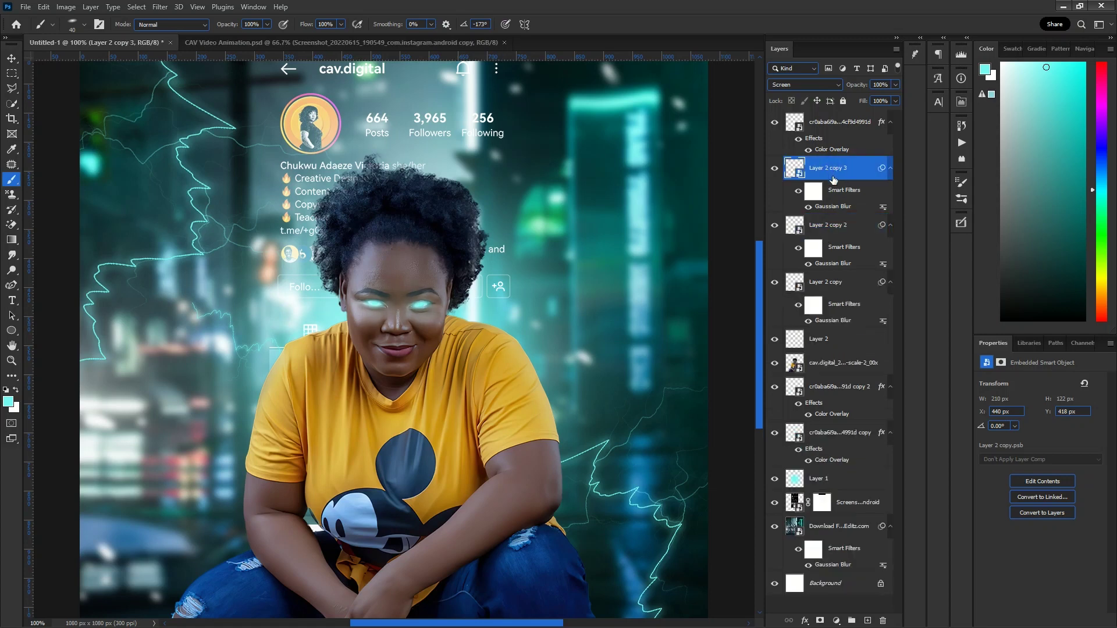
pyautogui.hotkey('ctrl', 'j')
pyautogui.hotkey('ctrl', 'j')
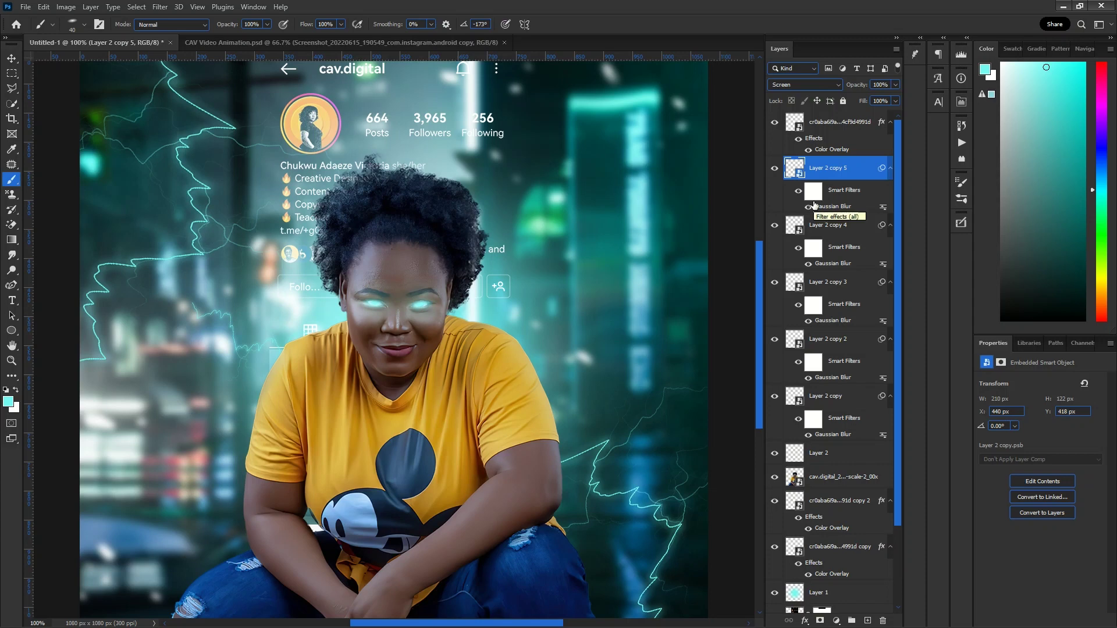
pyautogui.hotkey('ctrl', 'j')
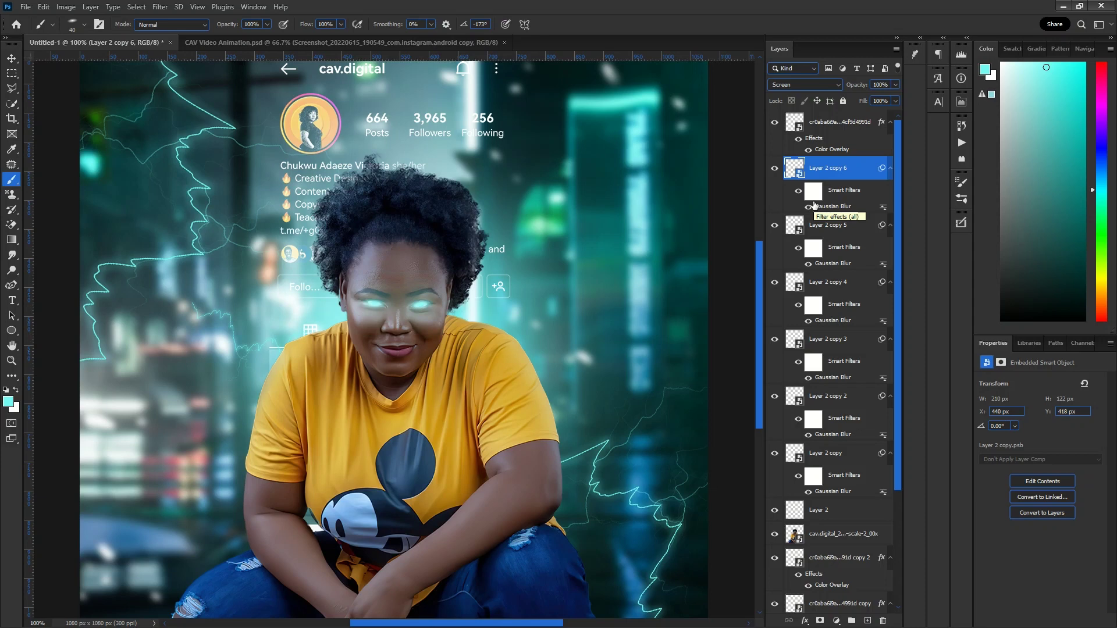
# - Duplicate the upper lightning layer beneath the portrait and place the copy among the blurred eye-glow layers, between copies 4 and 5
pyautogui.scroll(-2, 371, 254)
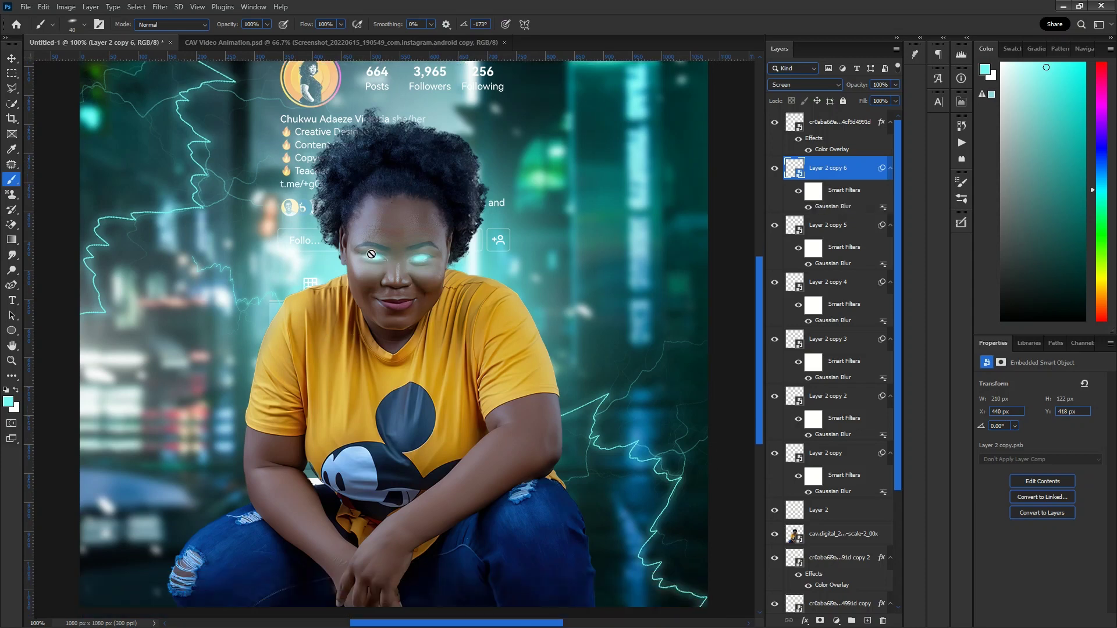
pyautogui.hotkey('ctrl', '-')
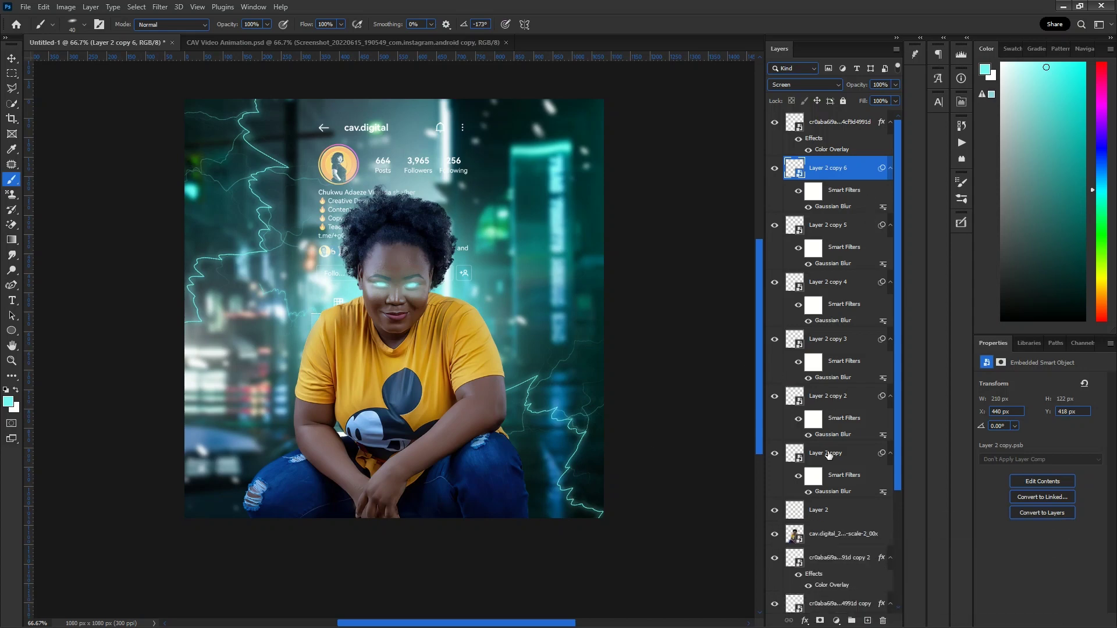
pyautogui.scroll(-3, 836, 465)
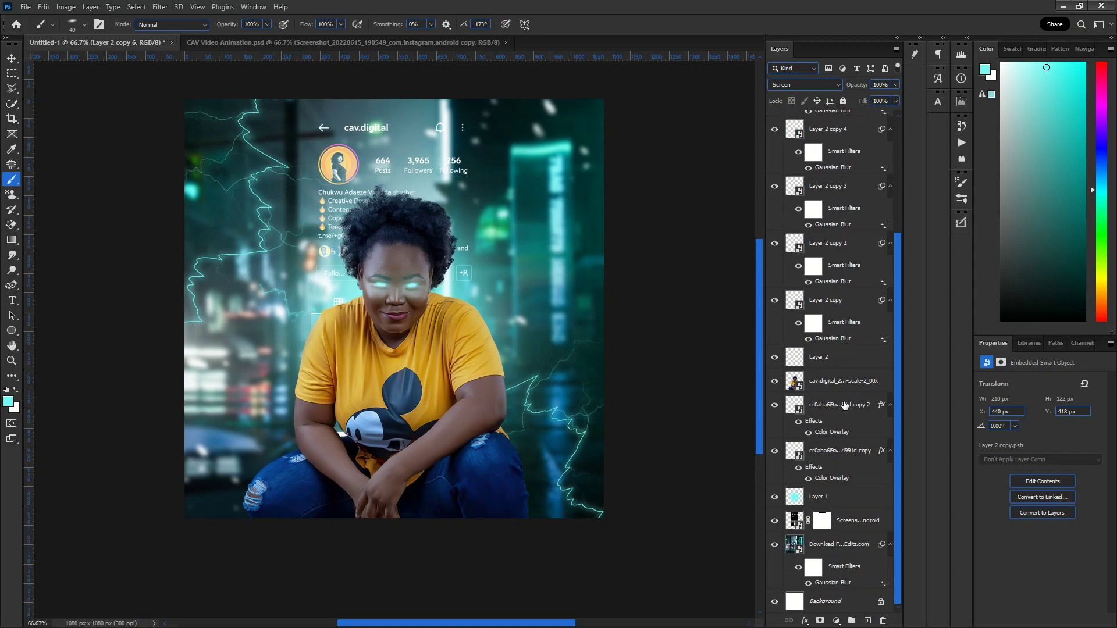
pyautogui.click(833, 408)
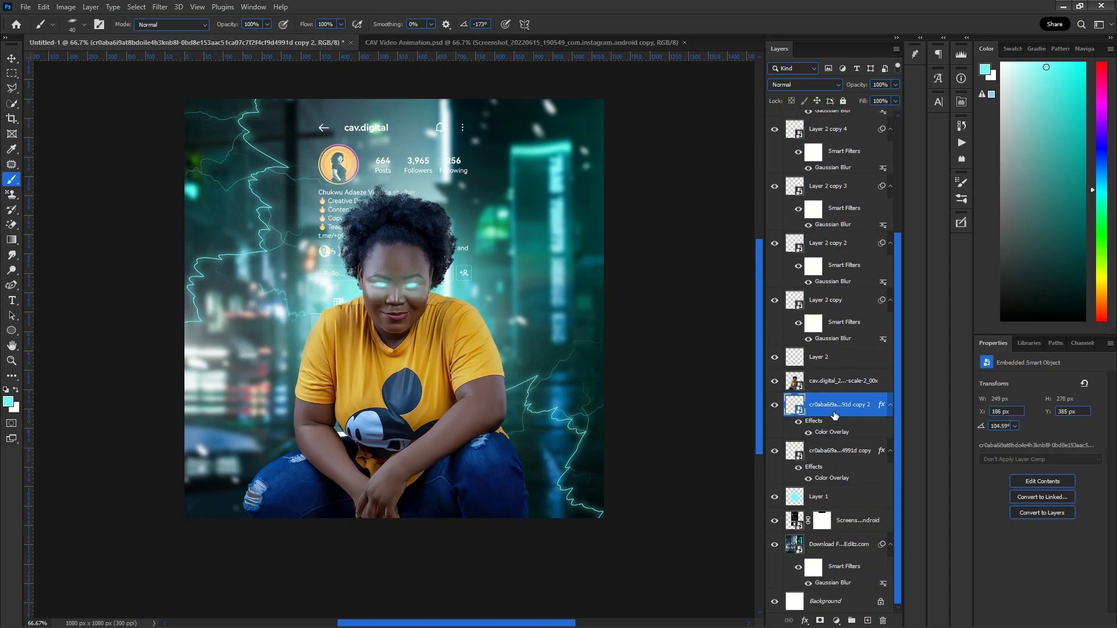
pyautogui.click(769, 407)
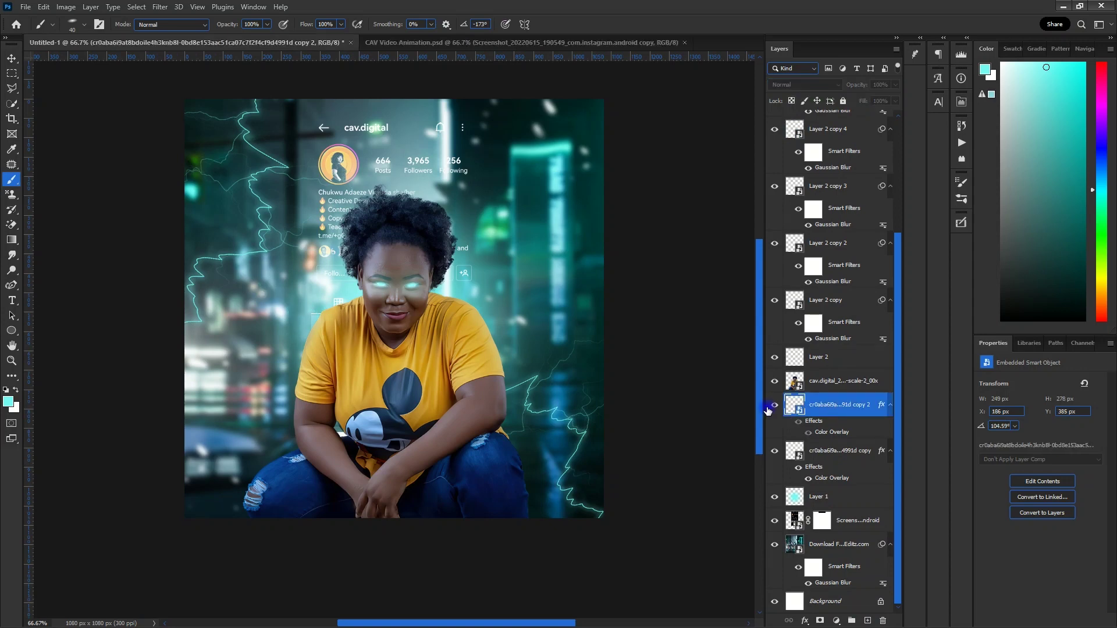
pyautogui.click(769, 408)
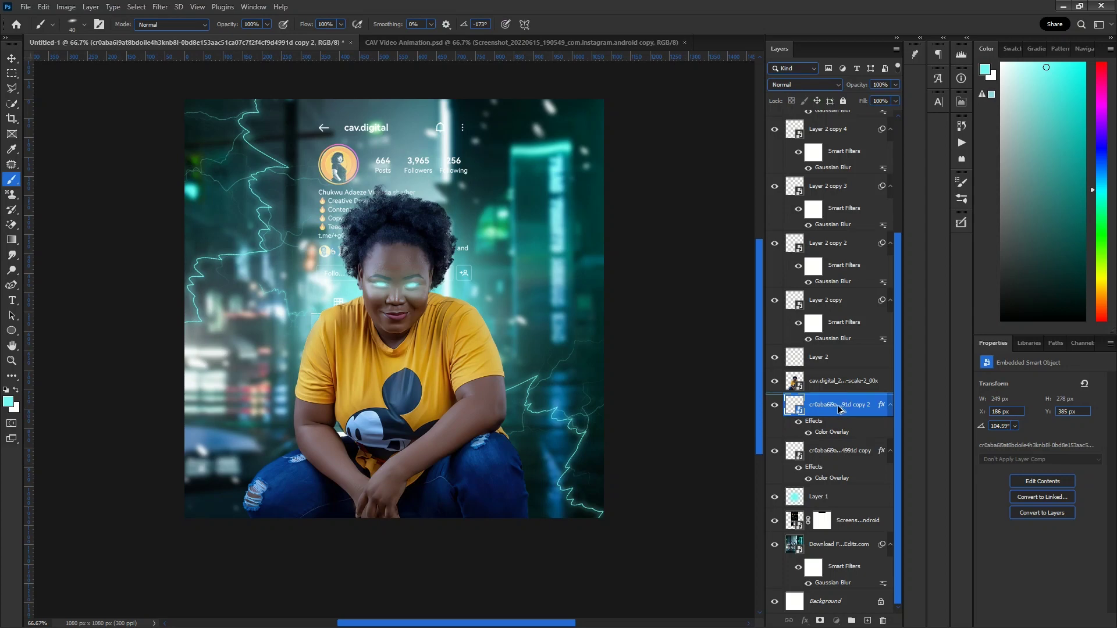
pyautogui.moveTo(838, 409); pyautogui.dragTo(835, 279)
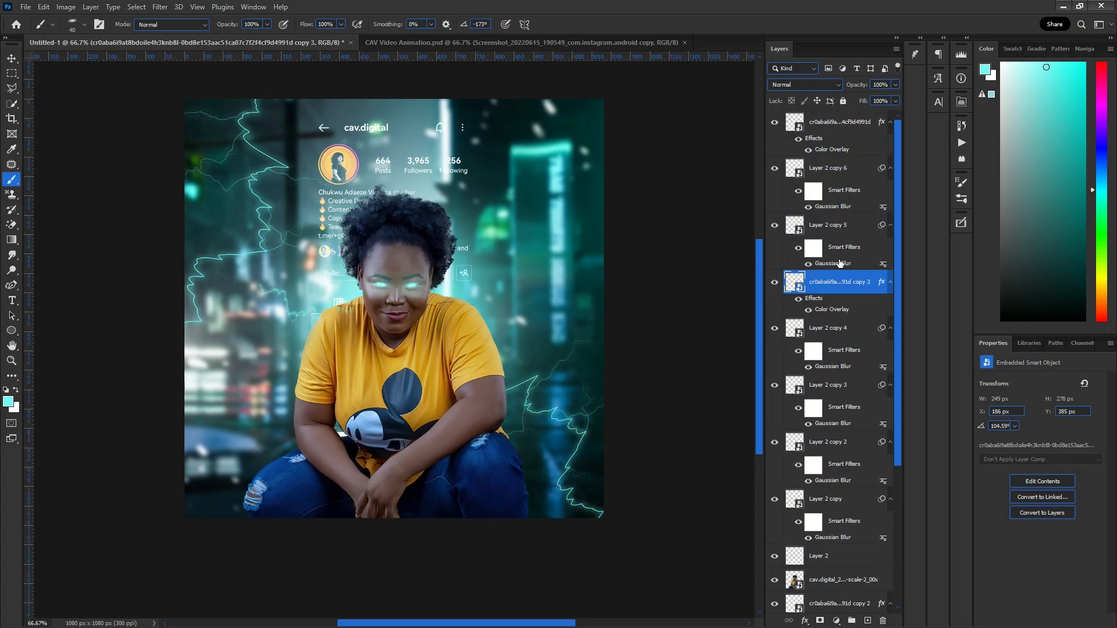
# - Scale the new lightning copy to 3.40%, rotate it to about 95.21° and place it over the right-hand eye
pyautogui.hotkey('ctrl', 't')
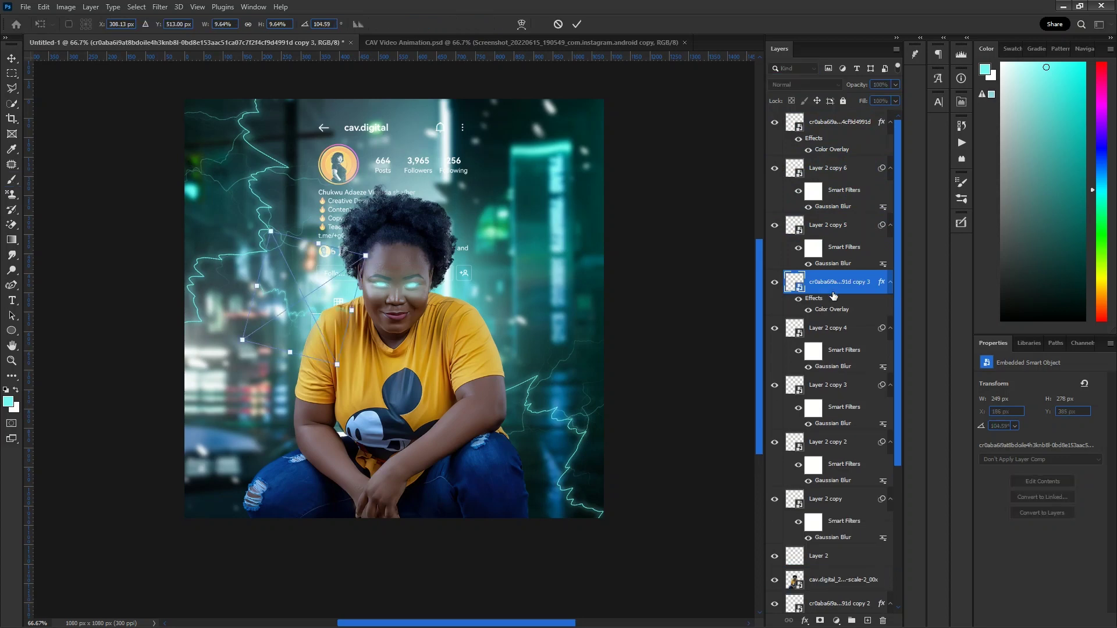
pyautogui.moveTo(390, 251); pyautogui.dragTo(407, 228)
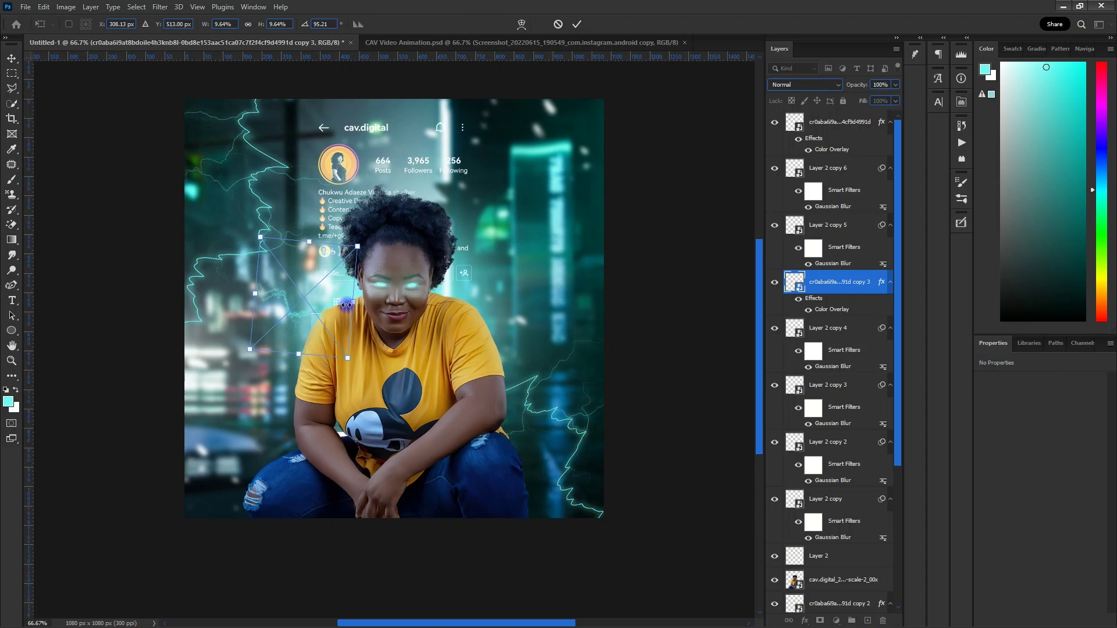
pyautogui.moveTo(353, 303); pyautogui.dragTo(372, 289)
pyautogui.scroll(2, 372, 289)
pyautogui.scroll(3, 372, 289)
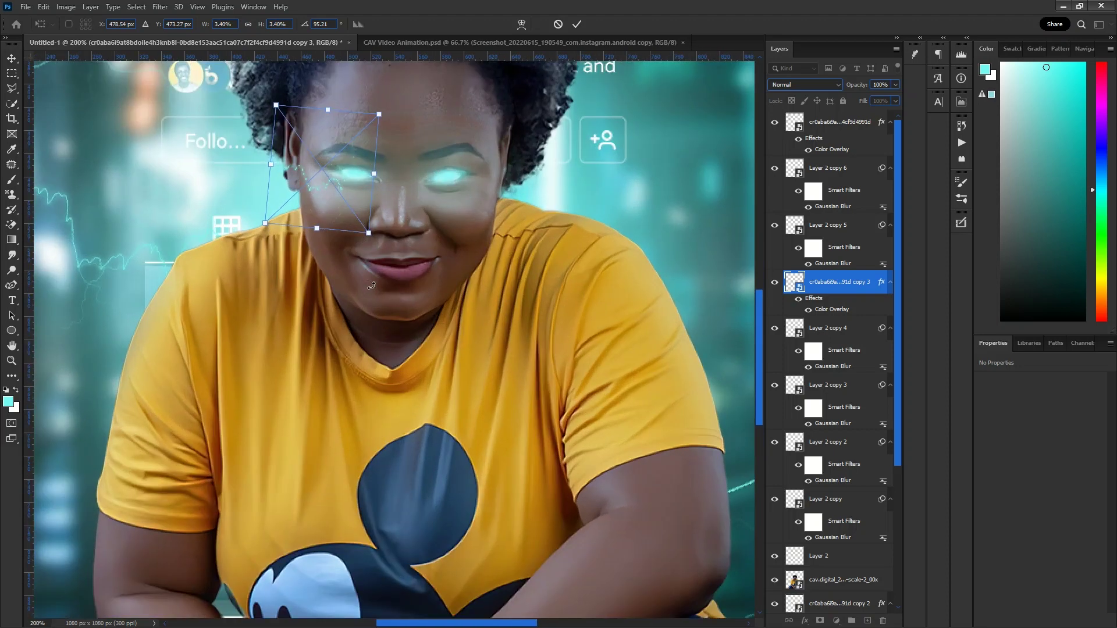
pyautogui.scroll(1, 371, 286)
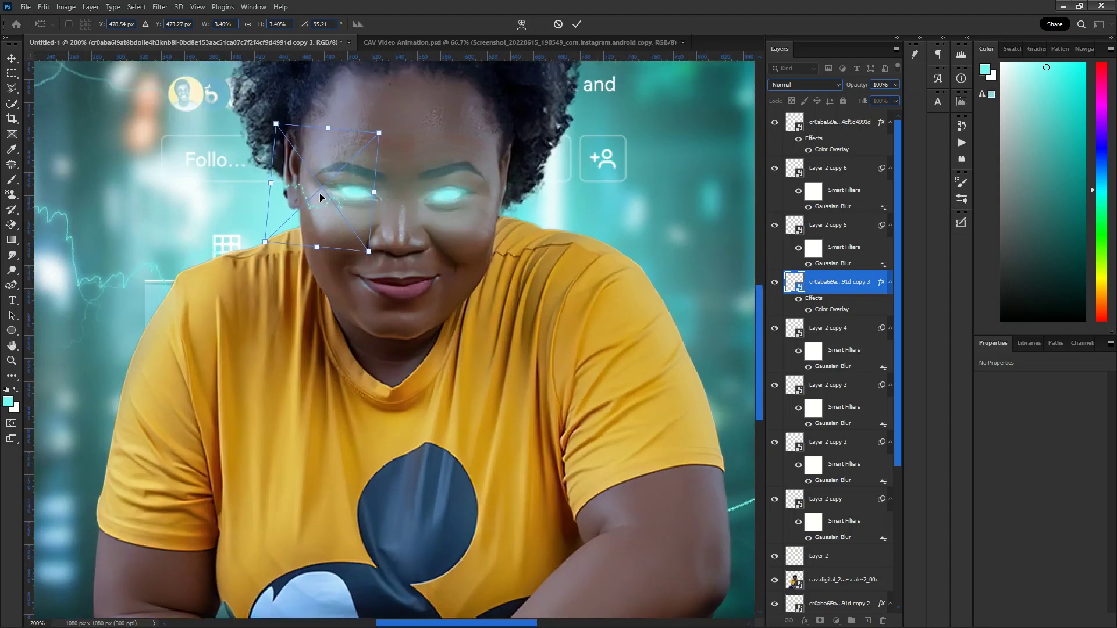
pyautogui.moveTo(319, 197); pyautogui.dragTo(487, 207)
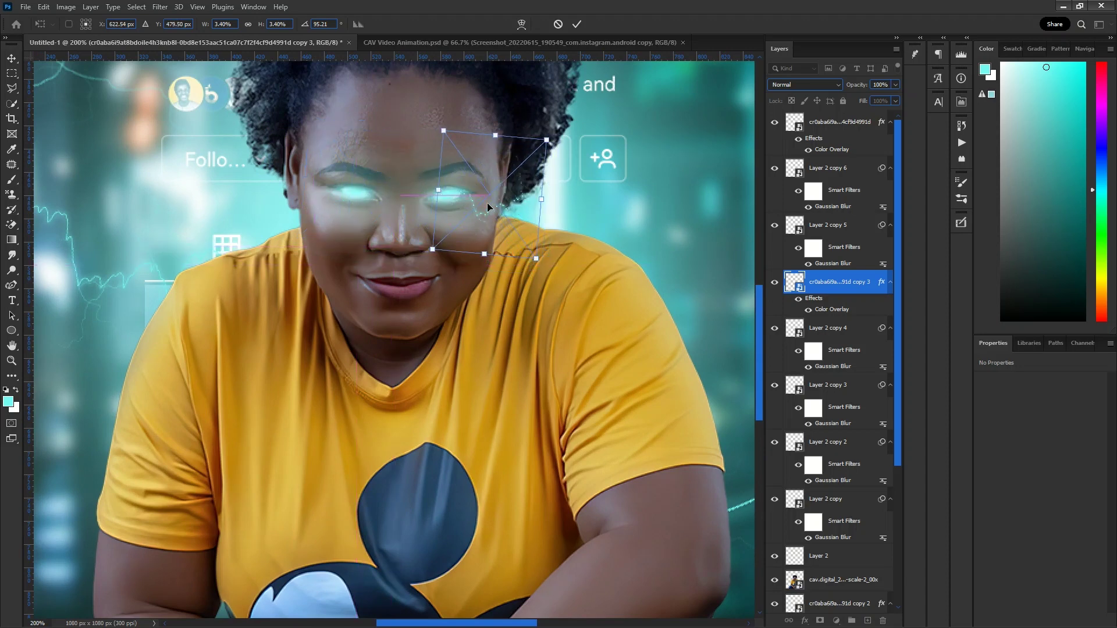
pyautogui.press('Return')
# - Nudge the small lightning bolt to X 592 px, Y 435 px so it starts at the right-hand eye
pyautogui.press('b')
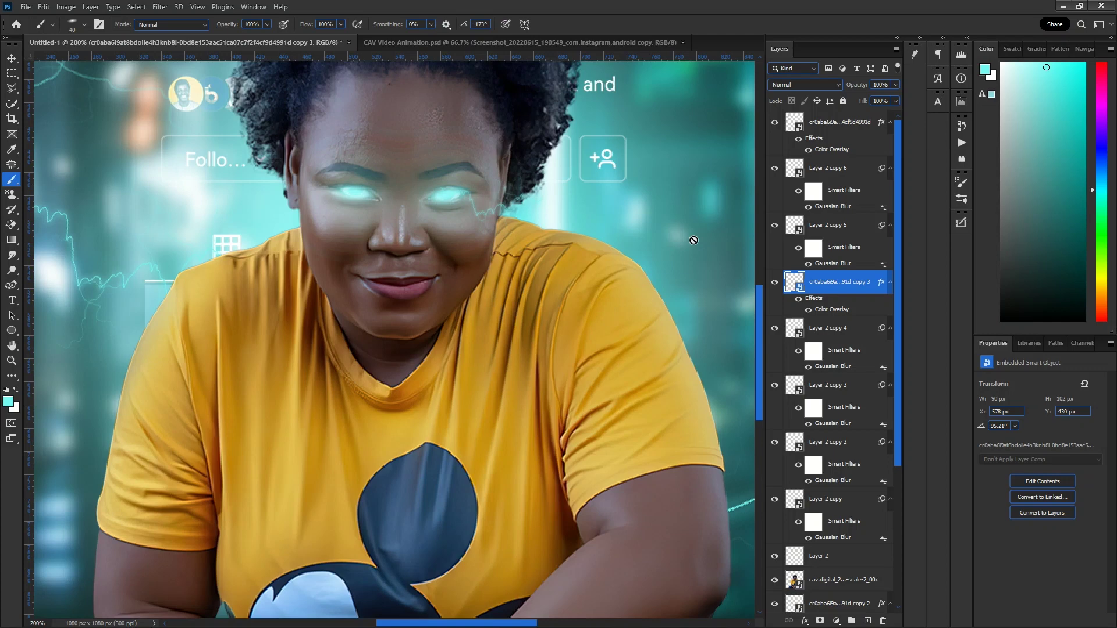
pyautogui.press('v')
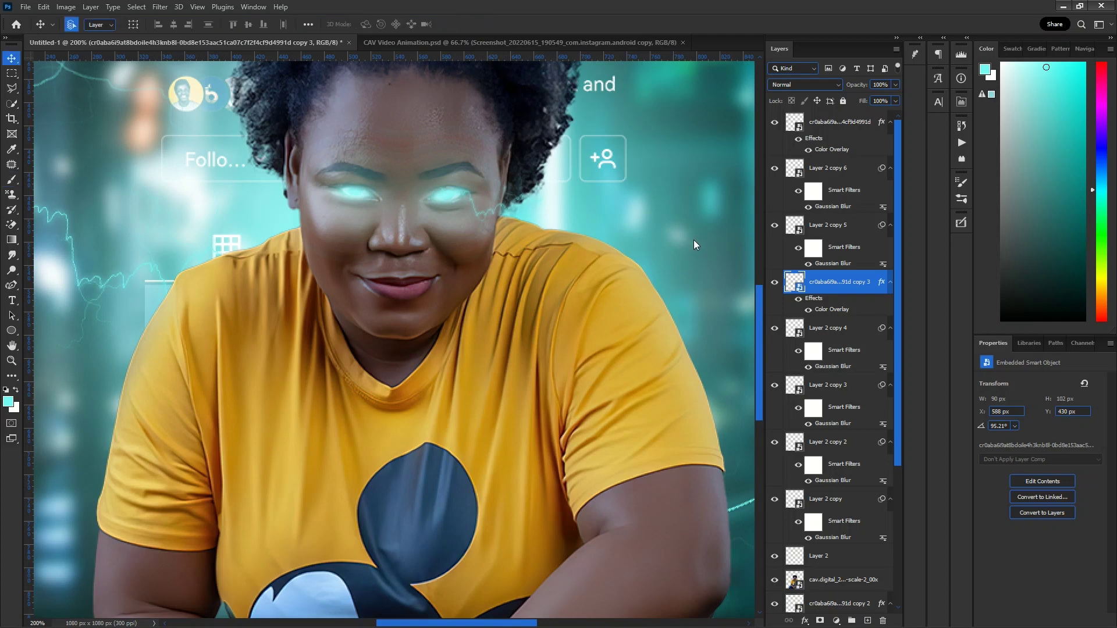
pyautogui.hotkey('shift', 'Right')
pyautogui.hotkey('shift', 'Down')
pyautogui.press('Right')
pyautogui.press('Right')
pyautogui.press('Right')
pyautogui.press('Up')
pyautogui.press('Up')
pyautogui.press('Up')
pyautogui.press('Up')
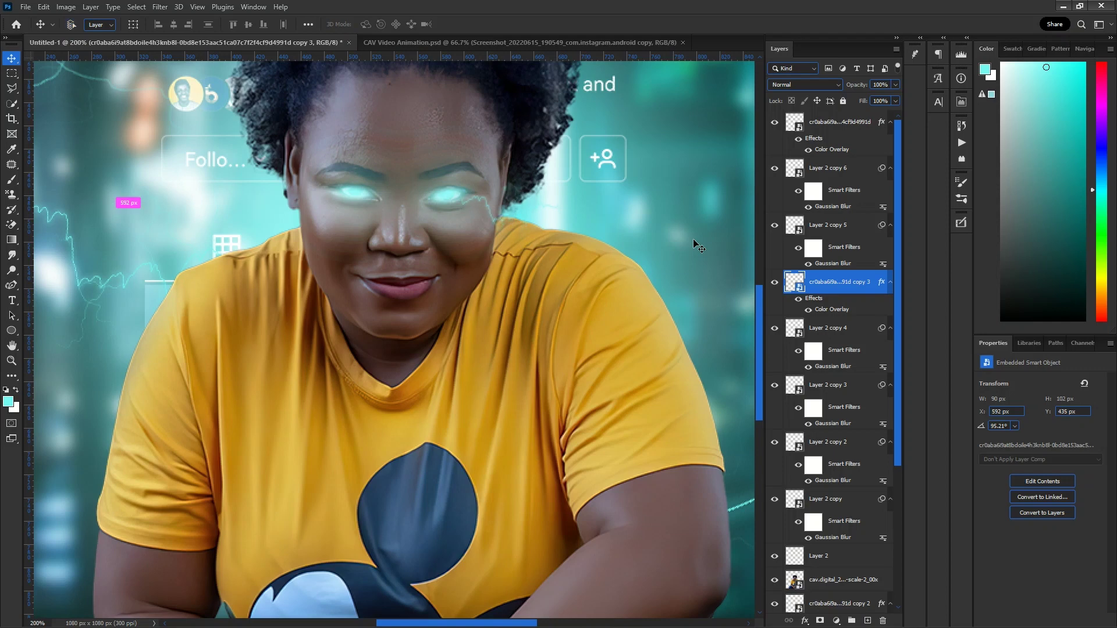
# - Stretch the small lightning bolt to about 121 px wide and reposition it at the right-hand eye, near X 589 px, Y 432 px
pyautogui.hotkey('ctrl', 't')
pyautogui.moveTo(480, 227); pyautogui.dragTo(677, 214)
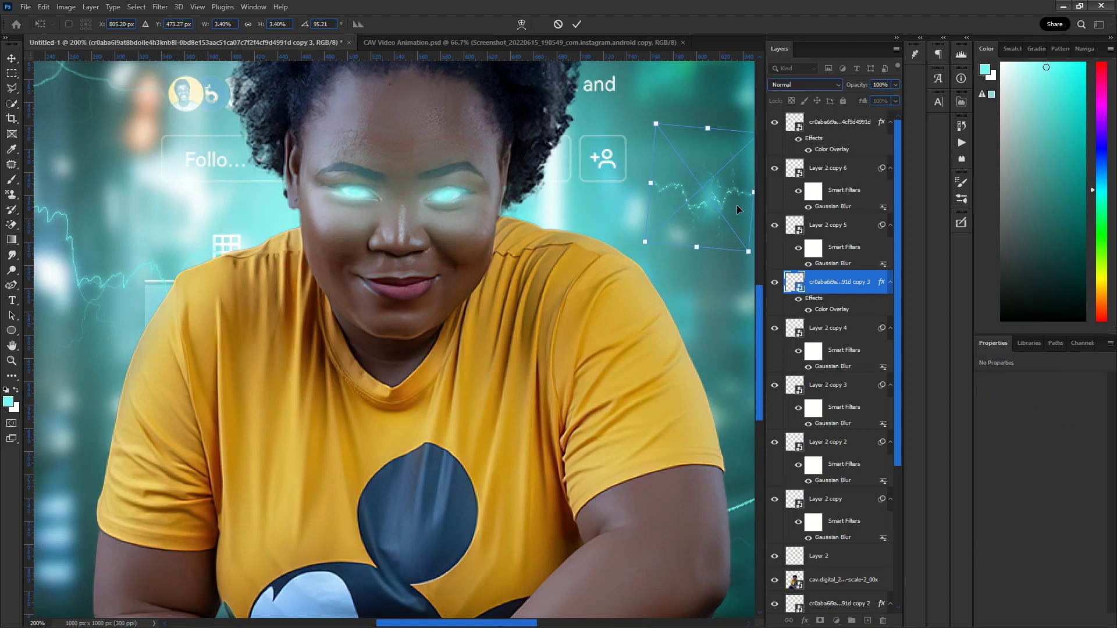
pyautogui.moveTo(754, 214); pyautogui.dragTo(593, 201)
pyautogui.press('Return')
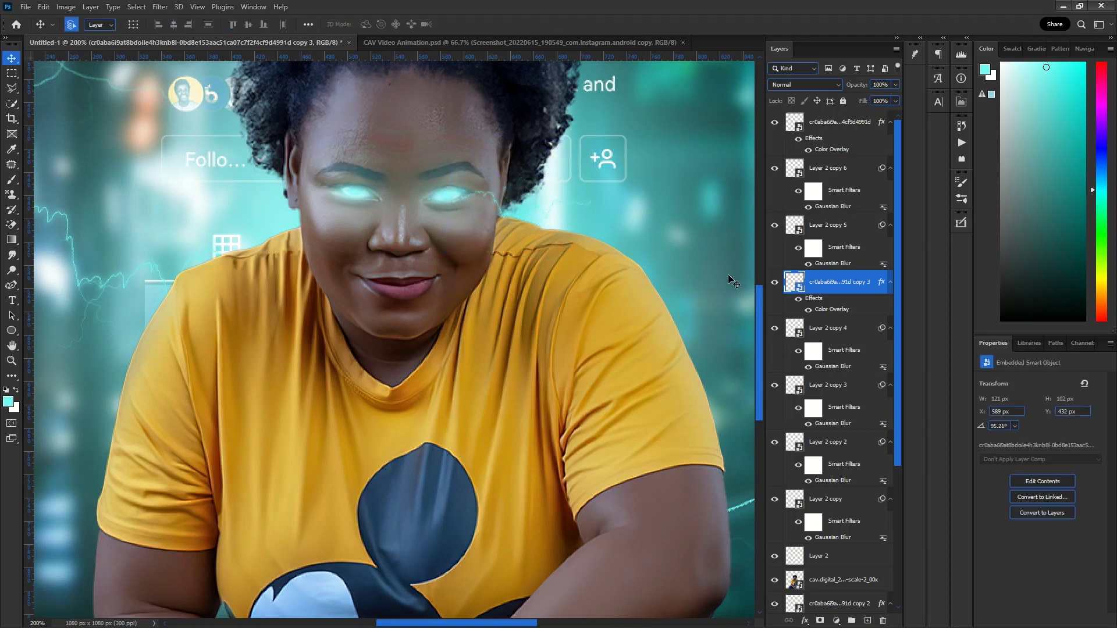
# - Duplicate the eye lightning layer twice and combine all three copies into one smart object
pyautogui.hotkey('ctrl', 'j')
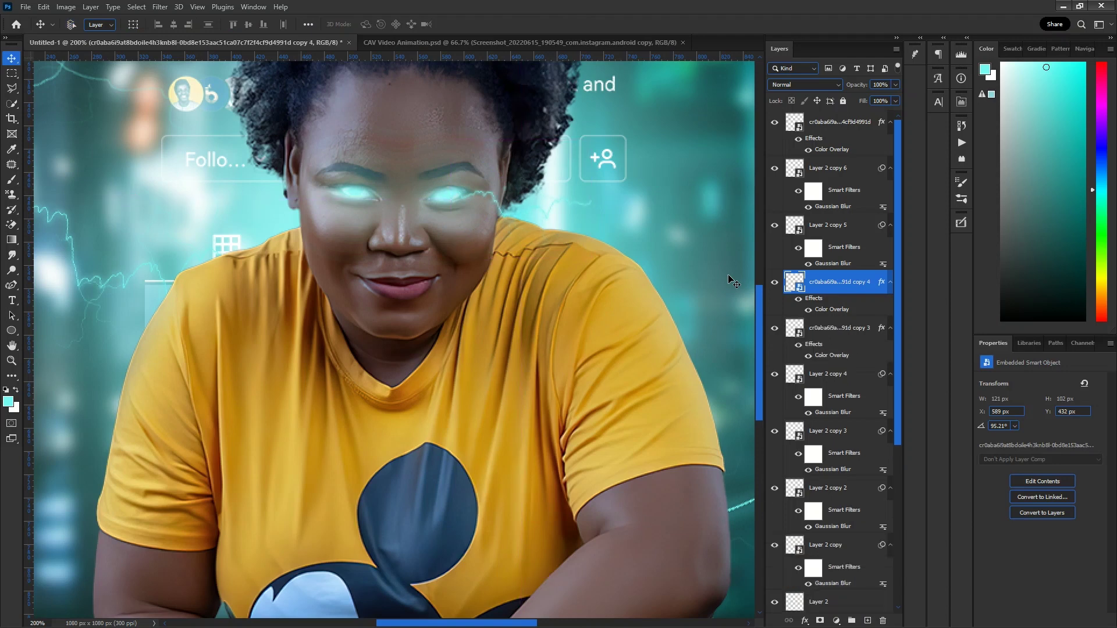
pyautogui.hotkey('ctrl', 'j')
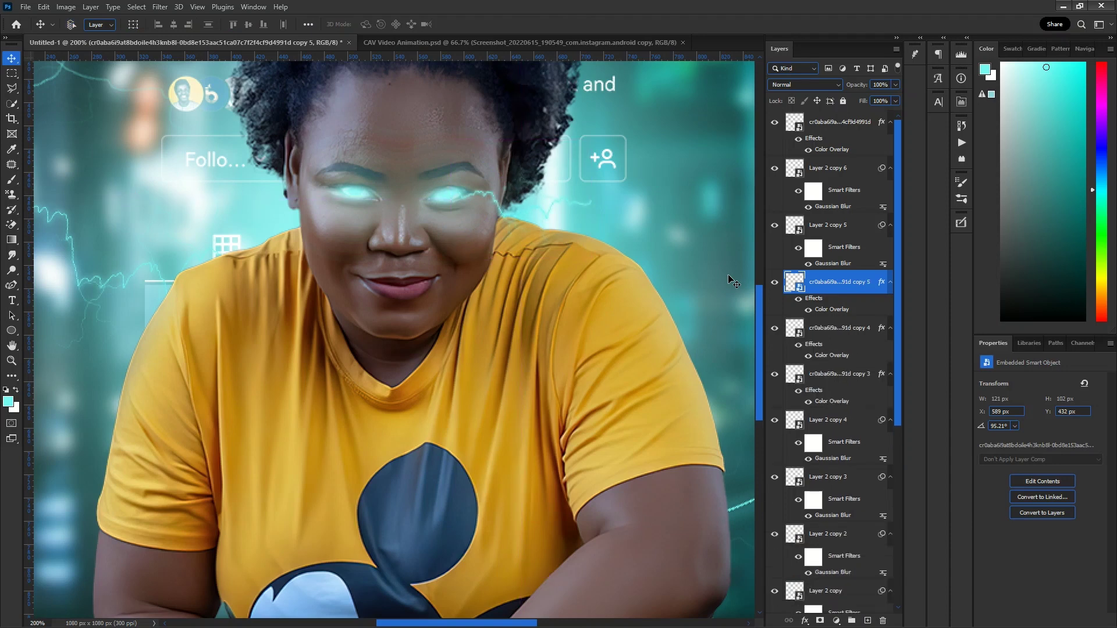
pyautogui.keyDown('shift'); pyautogui.click(849, 377); pyautogui.keyUp('shift')
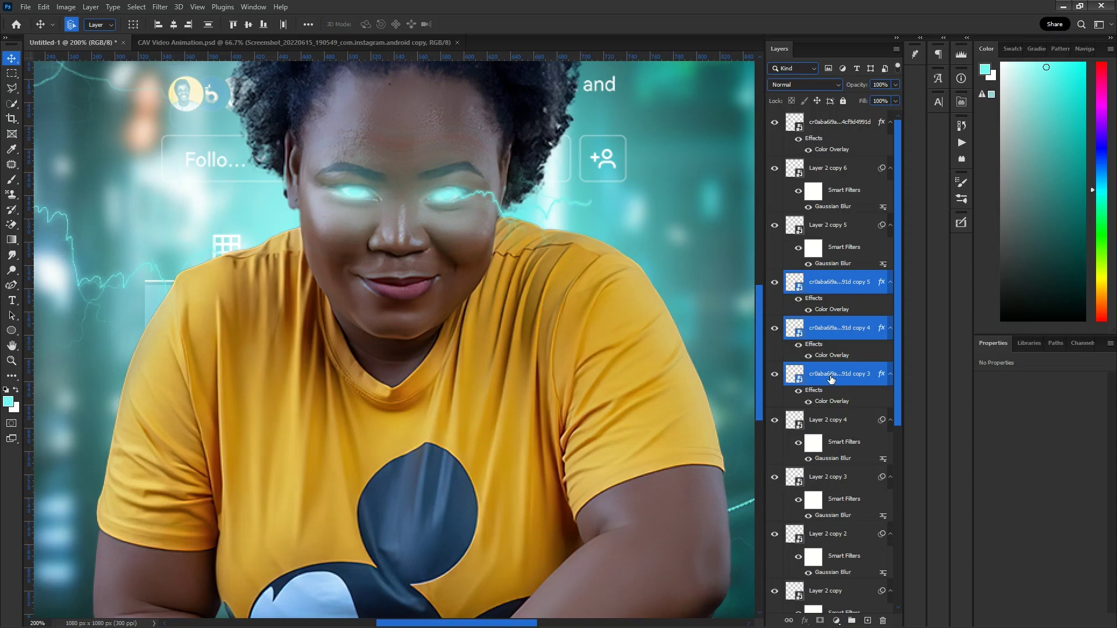
pyautogui.rightClick(818, 330)
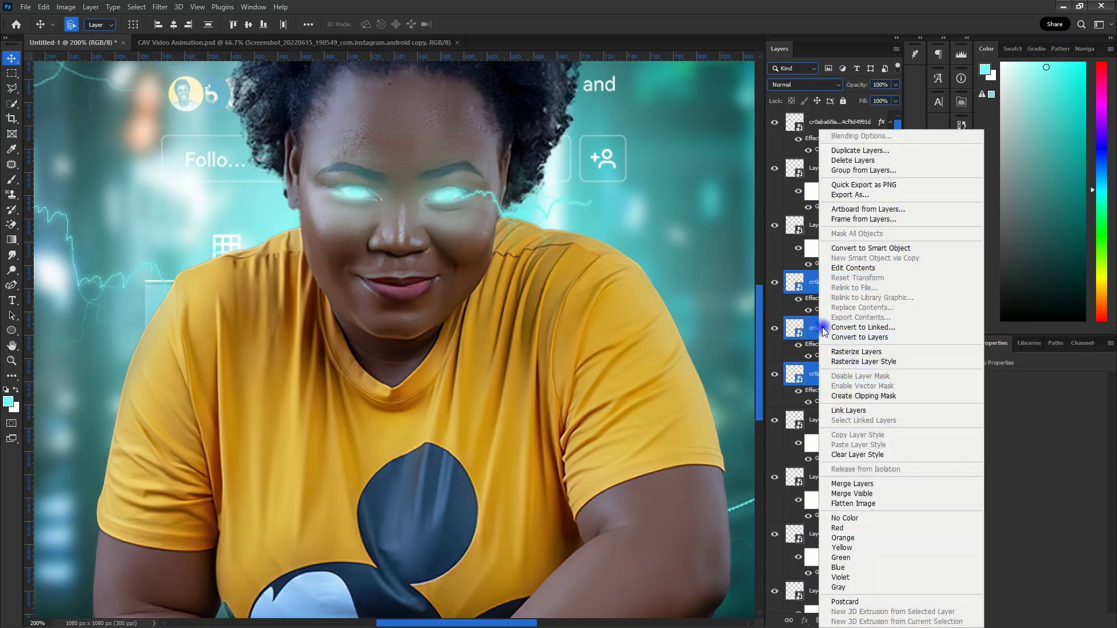
pyautogui.click(866, 248)
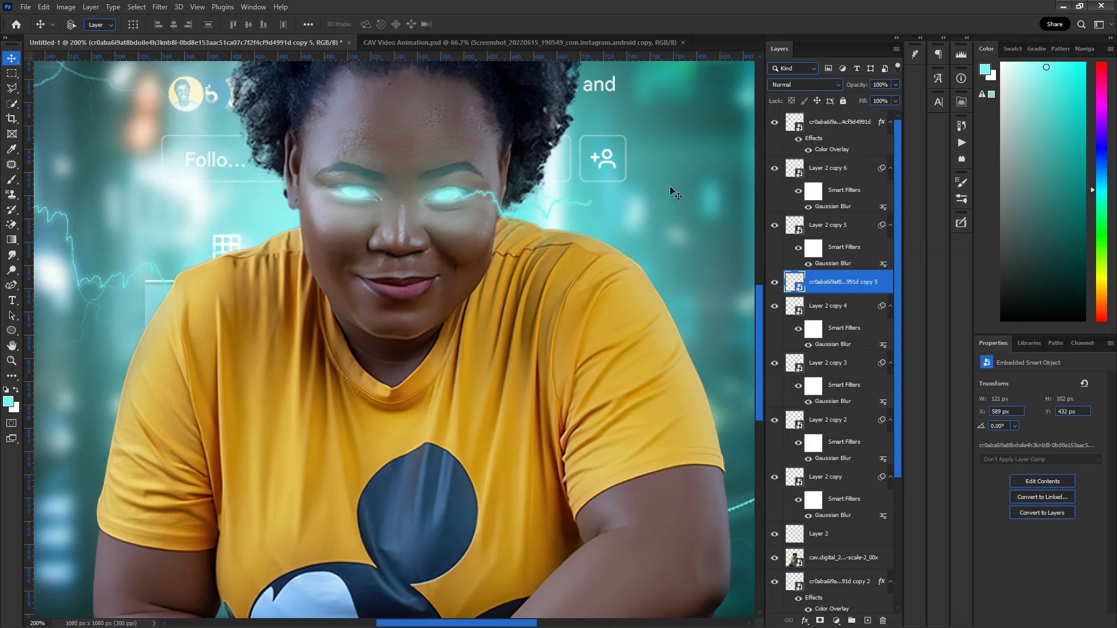
# - Rotate the combined eye lightning to about -2.43° at X 588 px, Y 431 px, and choose the Type tool
pyautogui.hotkey('ctrl', 't')
pyautogui.moveTo(671, 189); pyautogui.dragTo(671, 180)
pyautogui.press('Return')
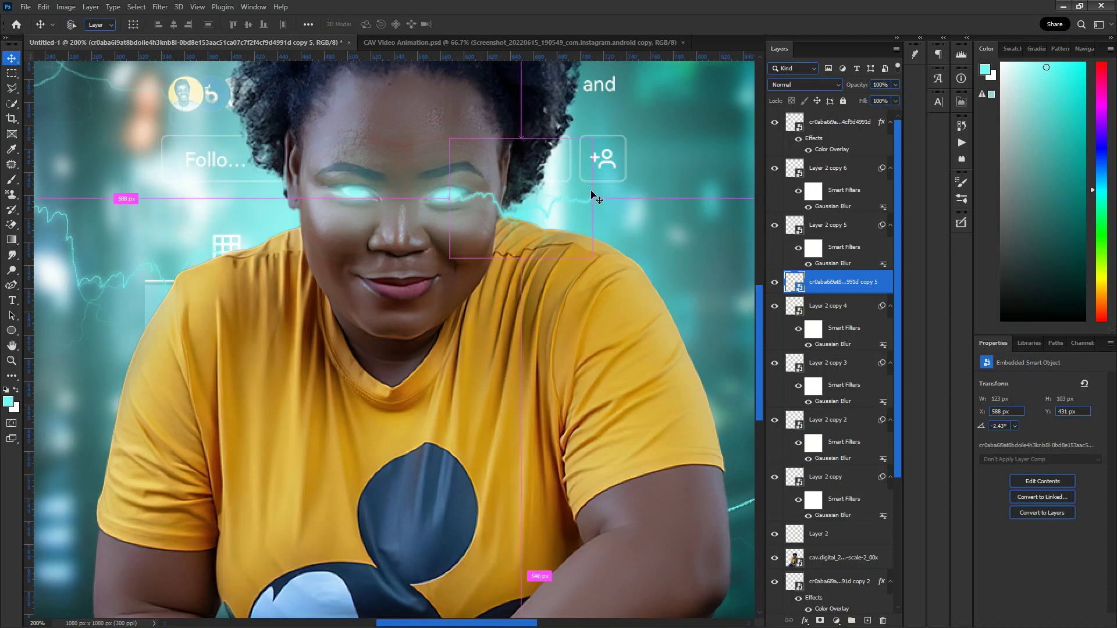
pyautogui.hotkey('ctrl', '-')
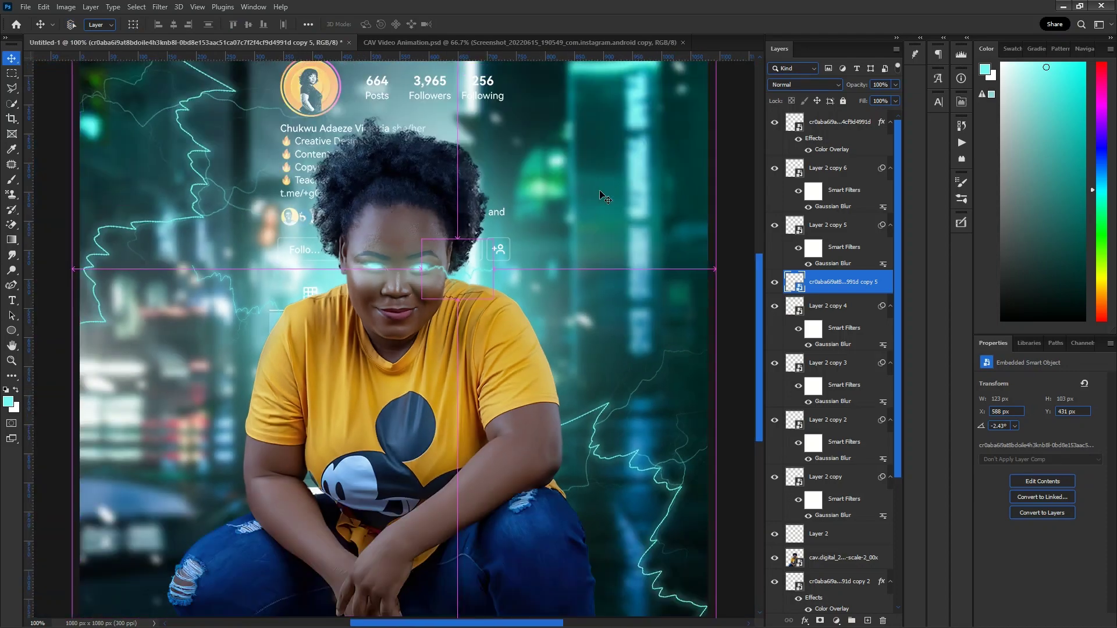
pyautogui.press('t')
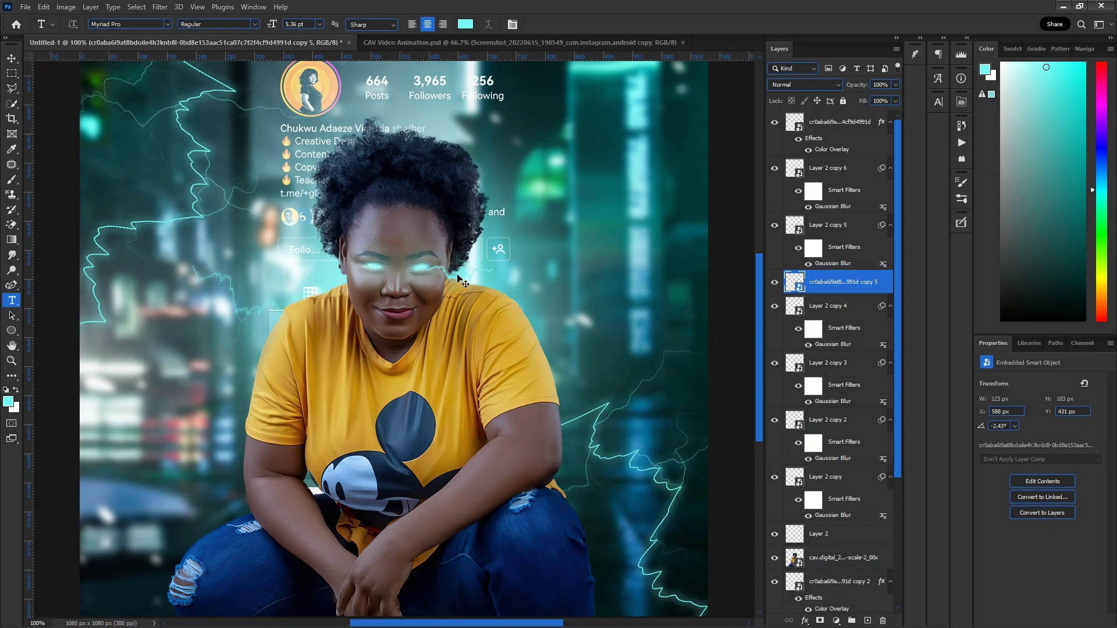
# - Flip the right-hand eye lightning vertically and rotate it to about 8.47°
pyautogui.hotkey('ctrl', 't')
pyautogui.rightClick(459, 280)
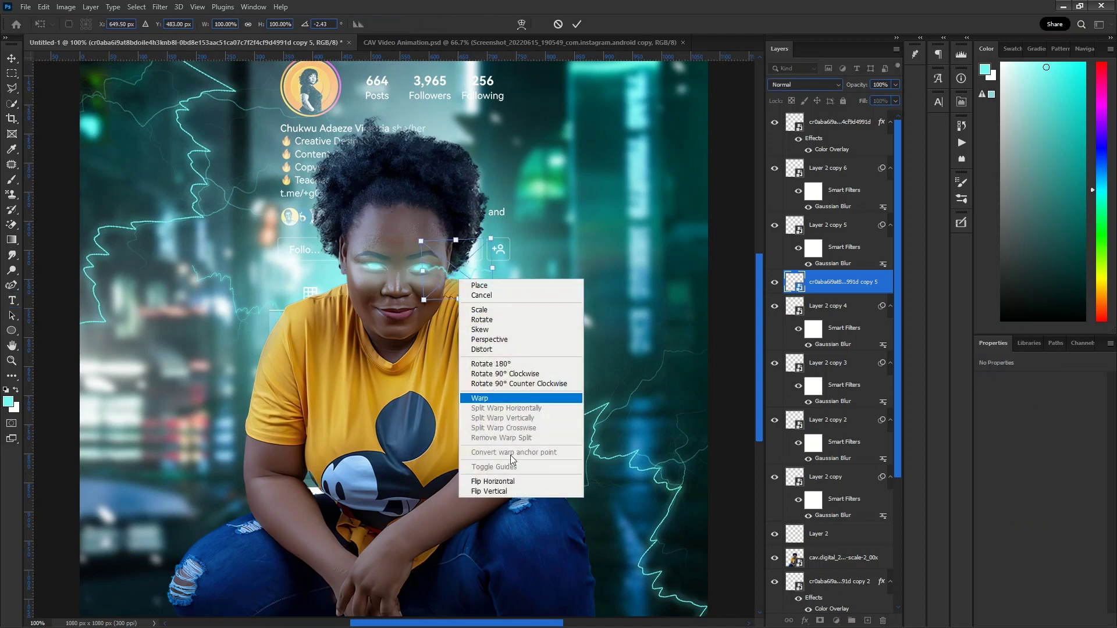
pyautogui.click(511, 491)
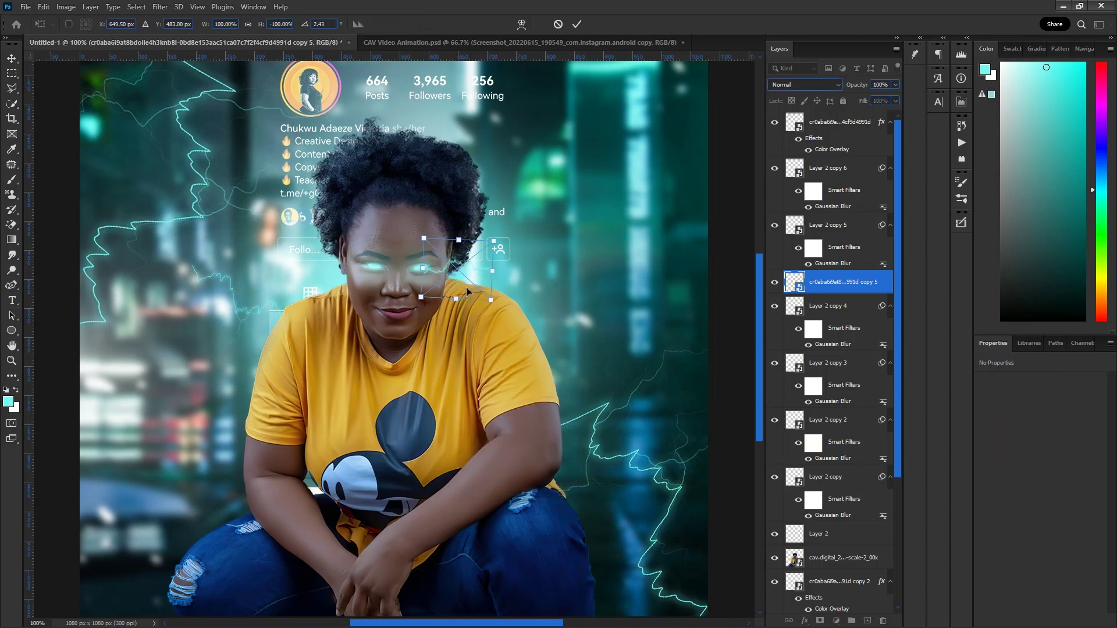
pyautogui.moveTo(467, 256); pyautogui.dragTo(512, 234)
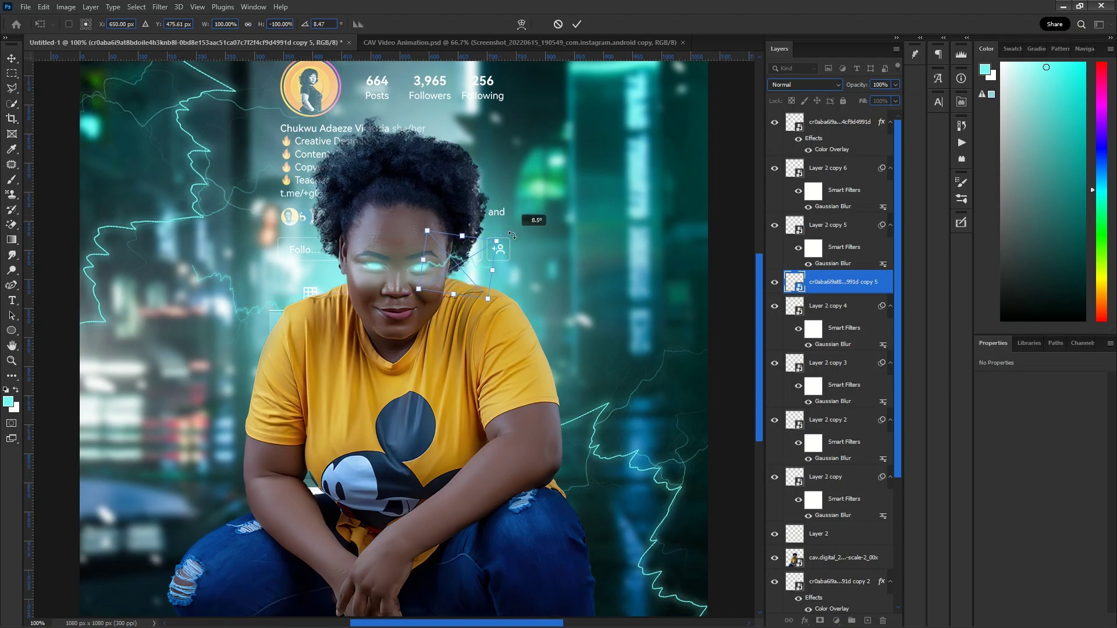
pyautogui.press('Return')
pyautogui.press('t')
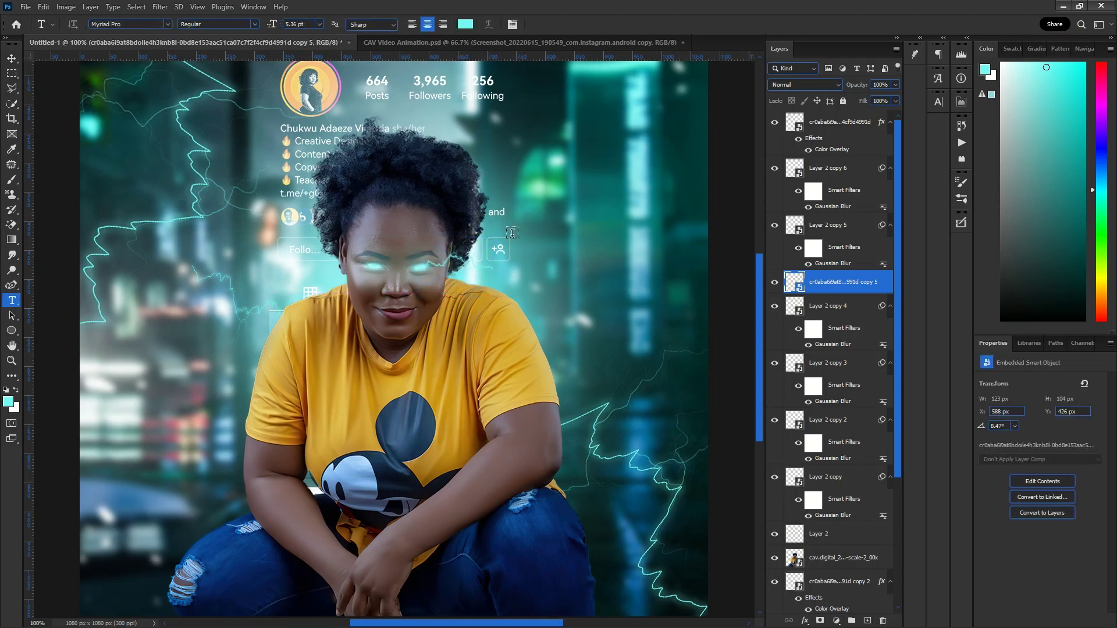
# - Nudge the right-hand eye lightning down 4 px to Y 430 px
pyautogui.press('v')
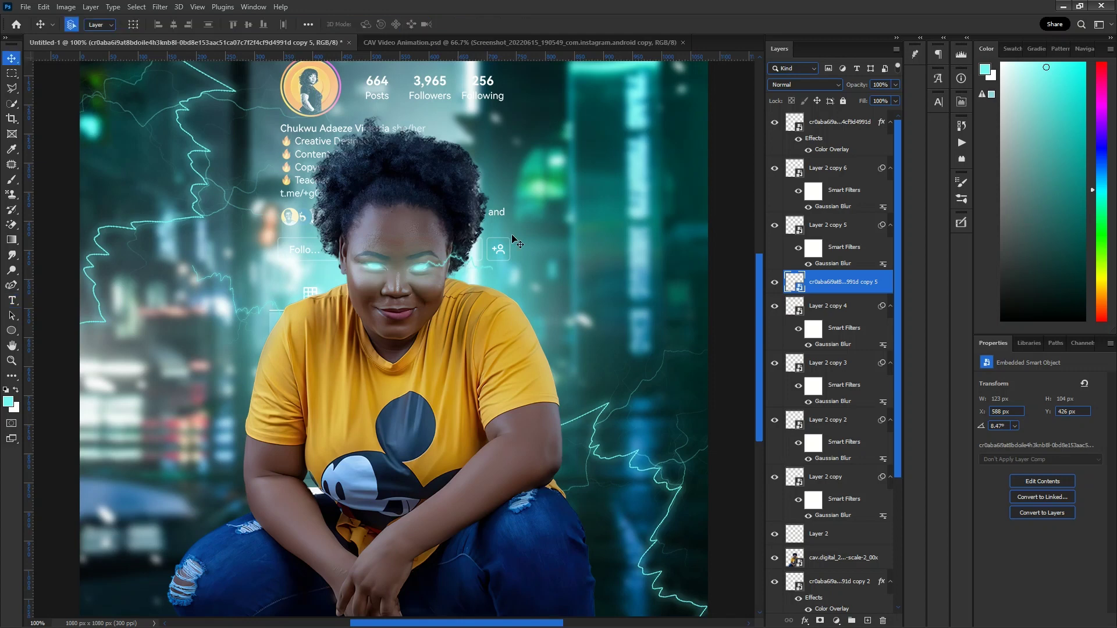
pyautogui.press('Down')
pyautogui.press('Down')
pyautogui.press('Down')
pyautogui.press('Down')
# - Duplicate the eye lightning, flip the copy horizontally and place it at the left-hand eye, near X 375 px, Y 430 px
pyautogui.hotkey('ctrl', 'j')
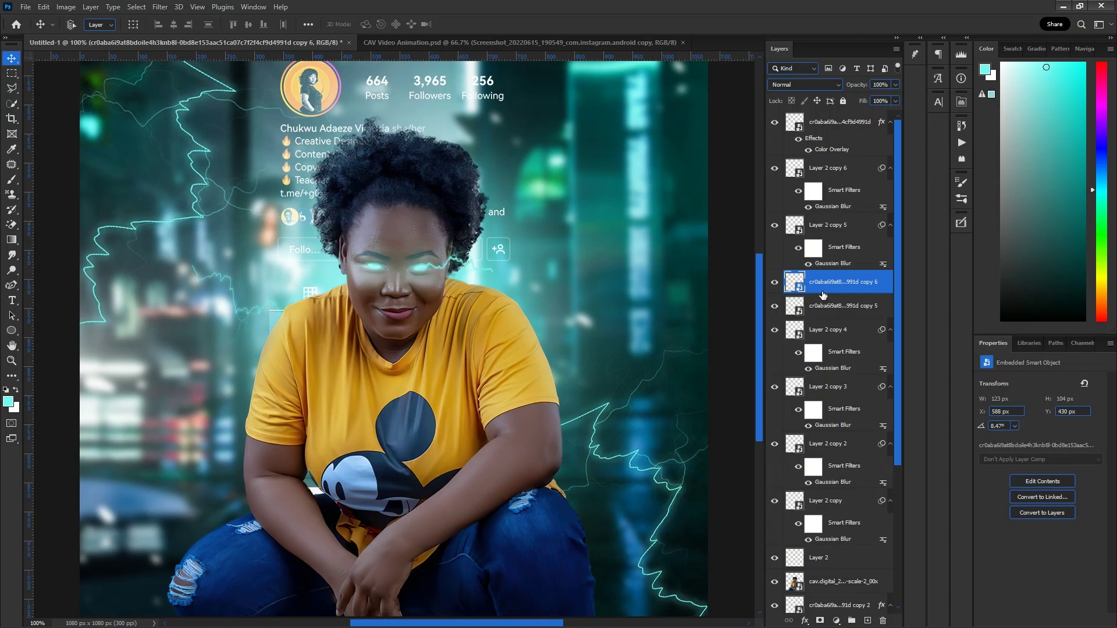
pyautogui.hotkey('ctrl', 't')
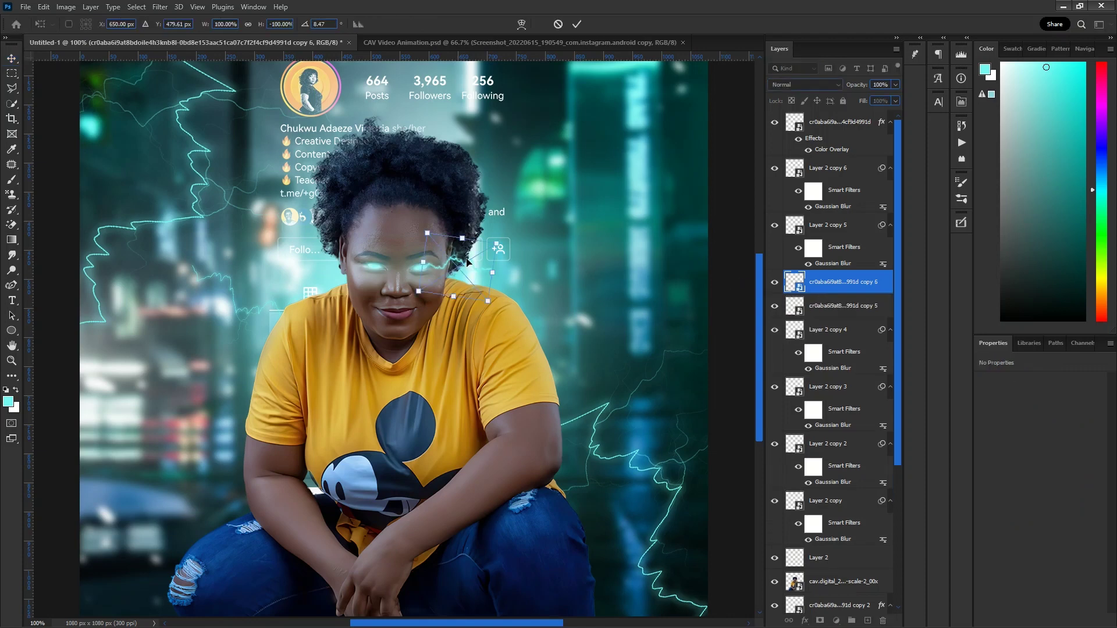
pyautogui.rightClick(466, 260)
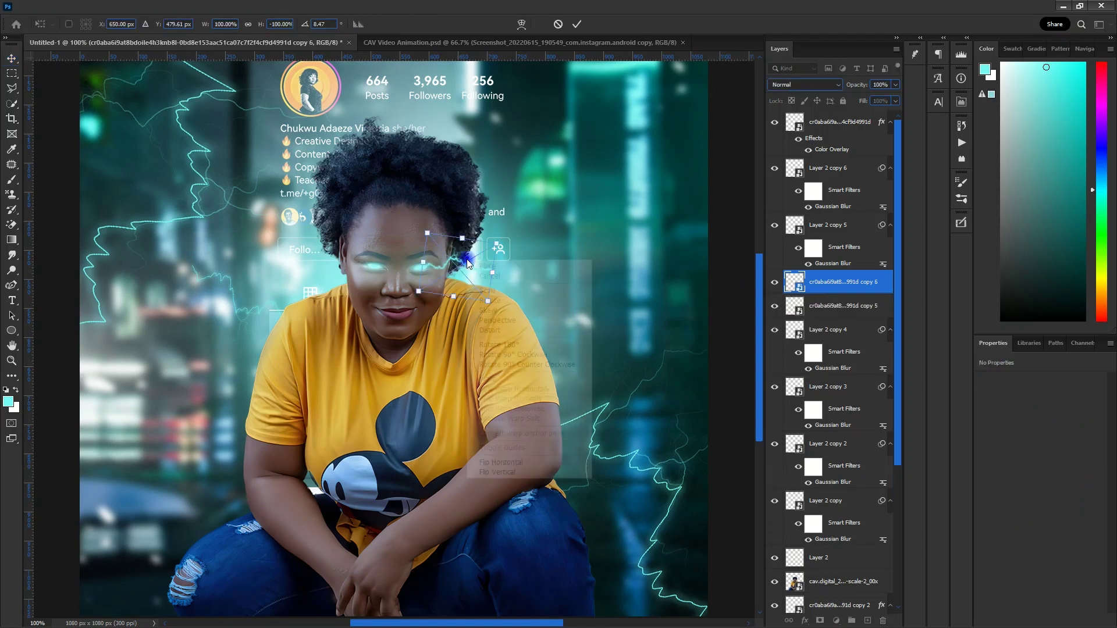
pyautogui.click(521, 463)
pyautogui.moveTo(449, 268); pyautogui.dragTo(327, 266)
pyautogui.press('Return')
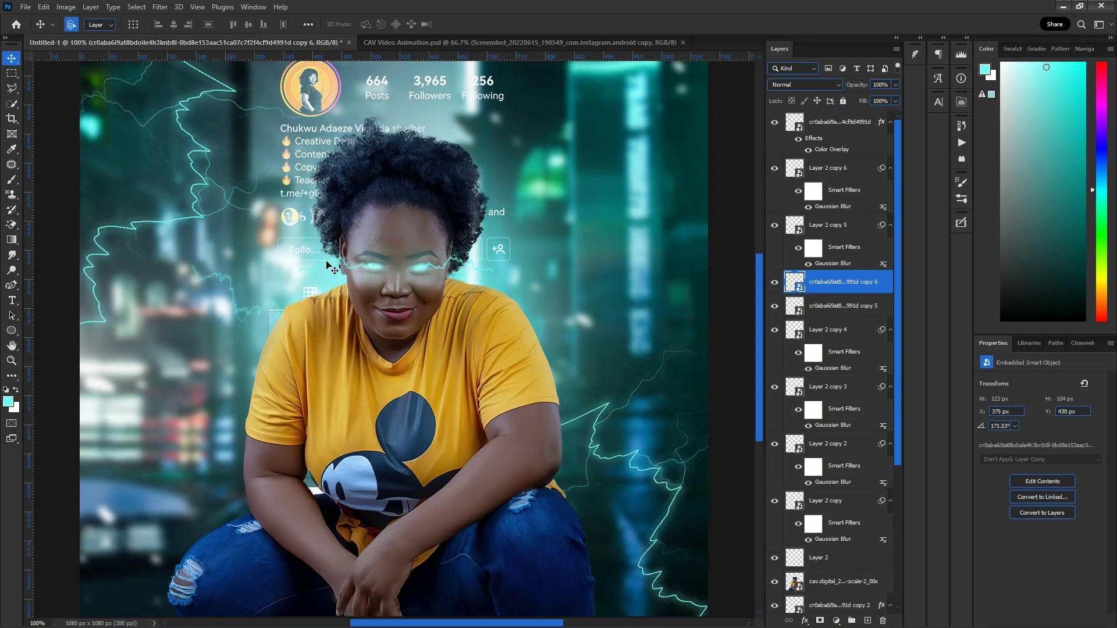
# - Nudge the left-hand eye lightning 4 px to the right so it meets the eye
pyautogui.press('Right')
pyautogui.press('Right')
pyautogui.press('Right')
pyautogui.press('Right')
# - Select both eye lightning layers and move them below Layer 2, directly above the portrait layer
pyautogui.keyDown('ctrl'); pyautogui.click(871, 307); pyautogui.keyUp('ctrl')
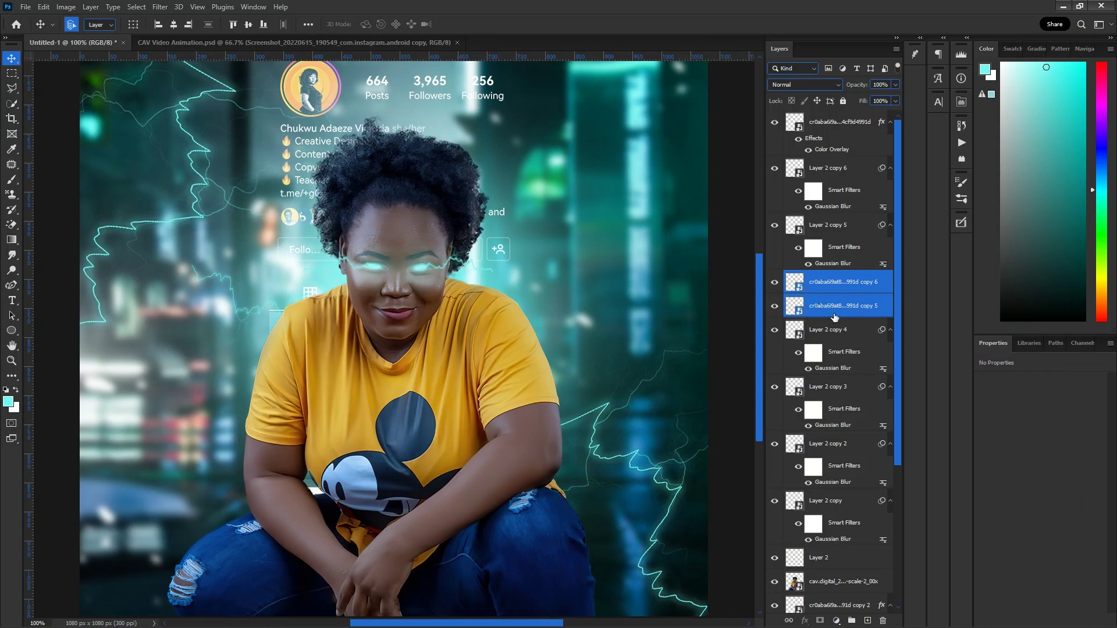
pyautogui.moveTo(834, 314); pyautogui.dragTo(812, 467)
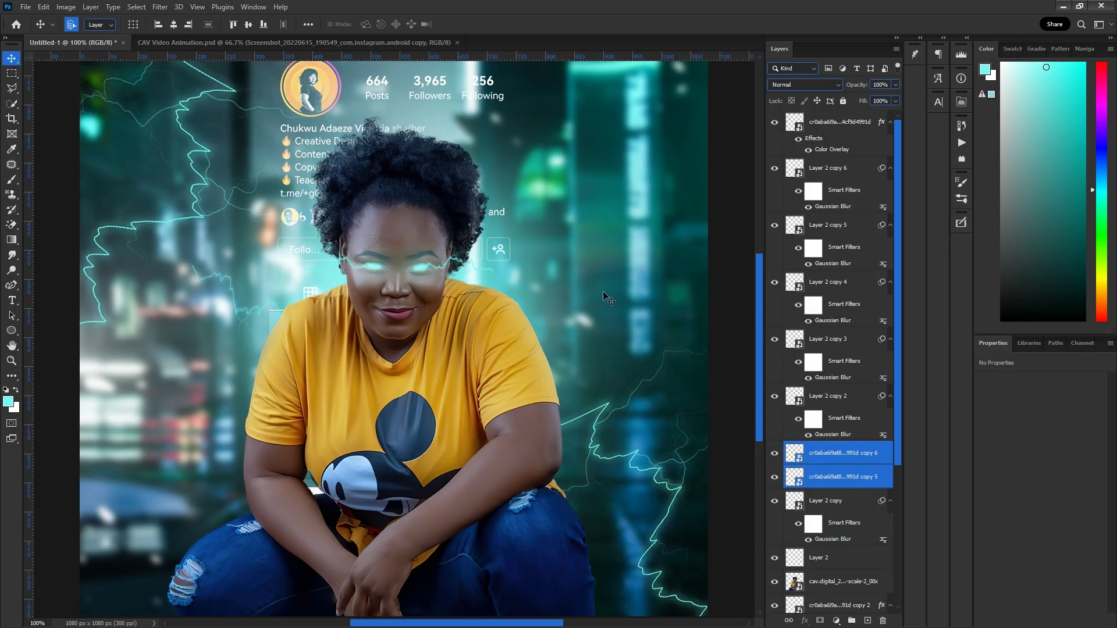
pyautogui.scroll(-3, 844, 447)
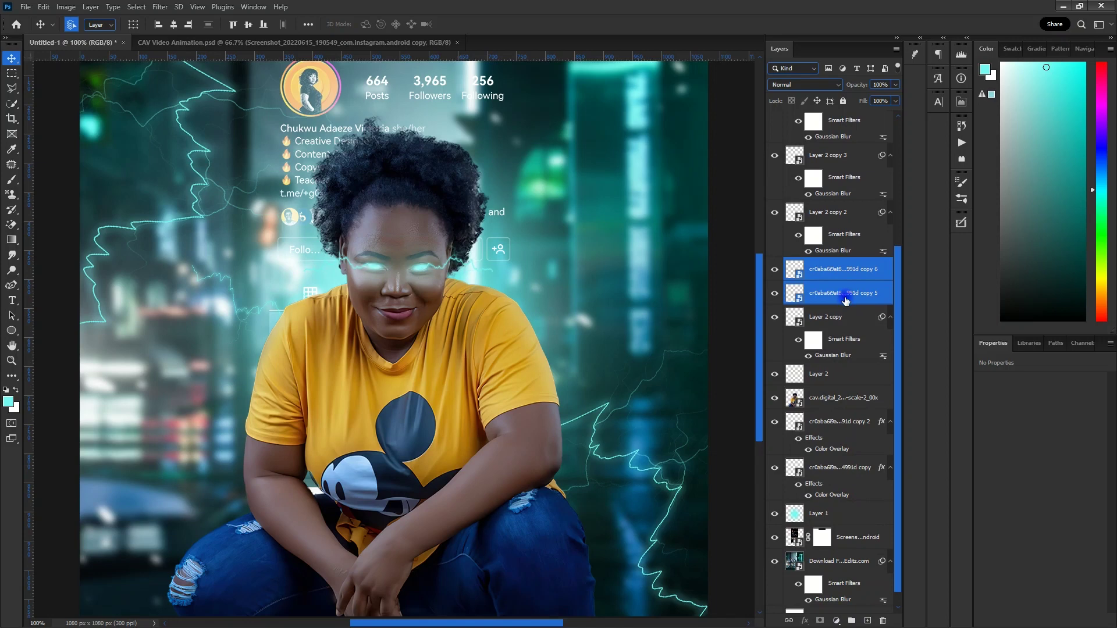
pyautogui.moveTo(844, 300); pyautogui.dragTo(823, 361)
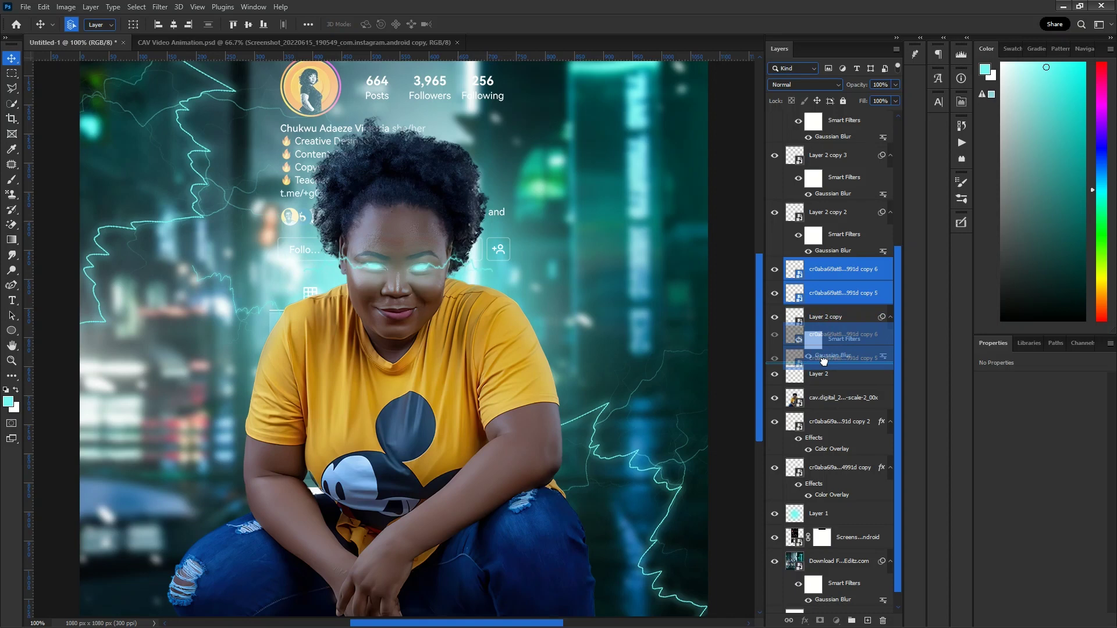
pyautogui.moveTo(823, 360); pyautogui.dragTo(810, 388)
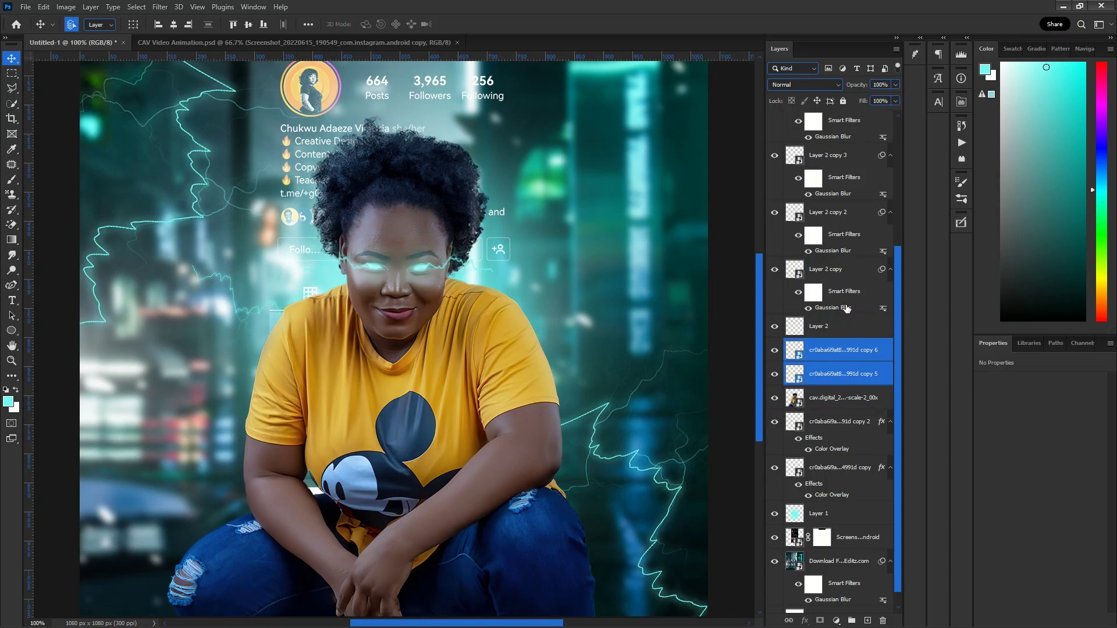
# - Rename Layer 2 as "Brush on the eyes"
pyautogui.click(816, 329)
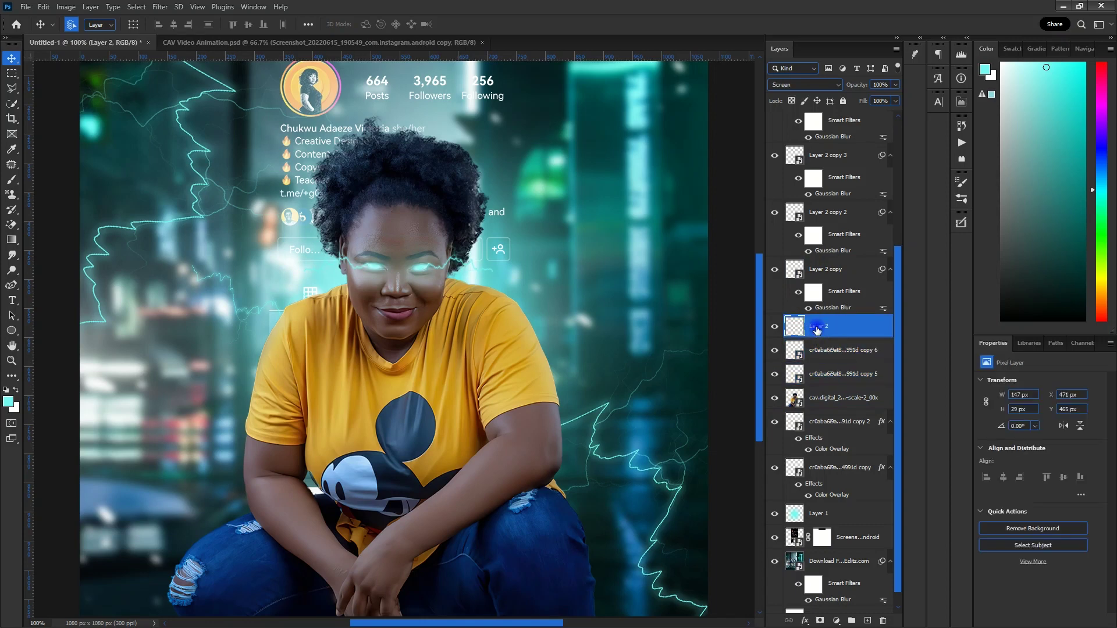
pyautogui.doubleClick(817, 326)
pyautogui.write('Brush on the eyes')
pyautogui.press('Return')
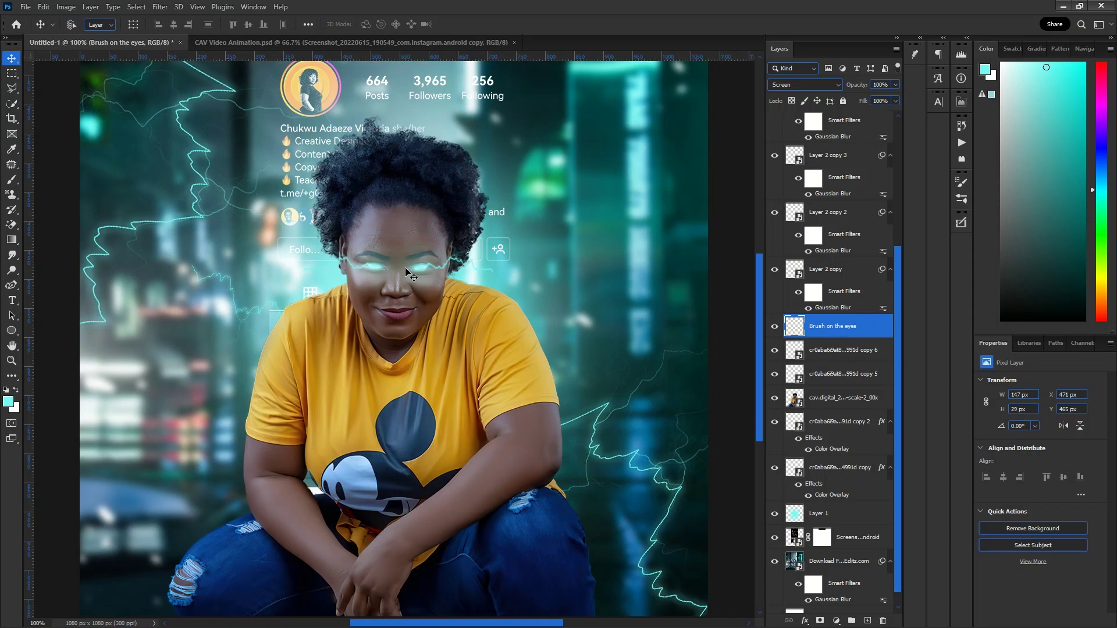
# - Open the portrait layer in the Camera Raw Filter and bring up the dialog for loading saved settings
pyautogui.hotkey('ctrl', '-')
pyautogui.press('ctrl')
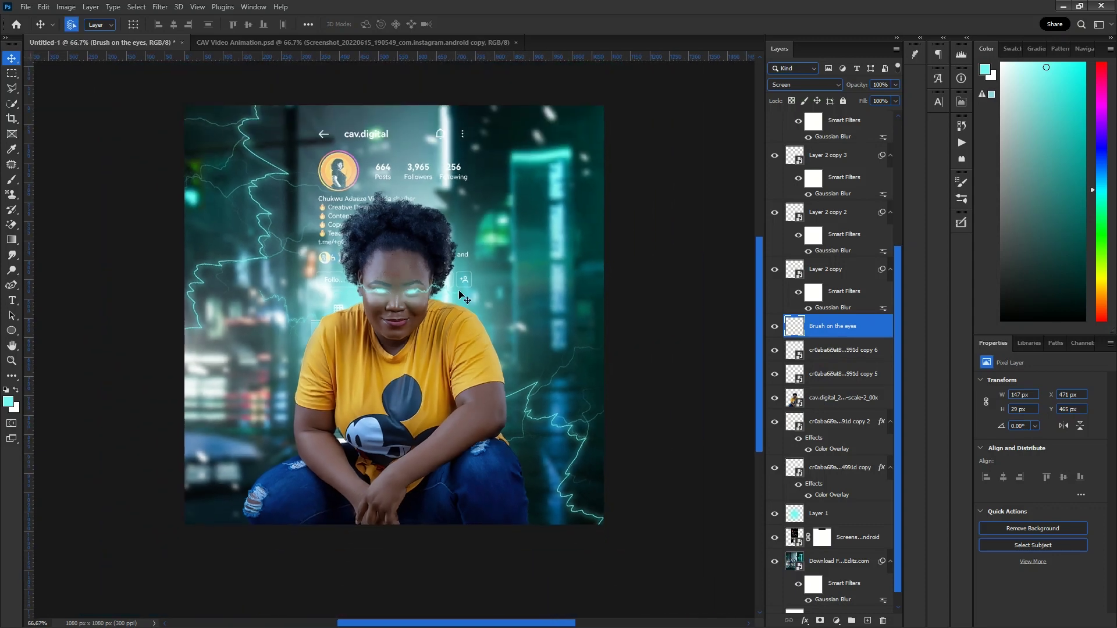
pyautogui.keyDown('ctrl'); pyautogui.click(445, 389); pyautogui.keyUp('ctrl')
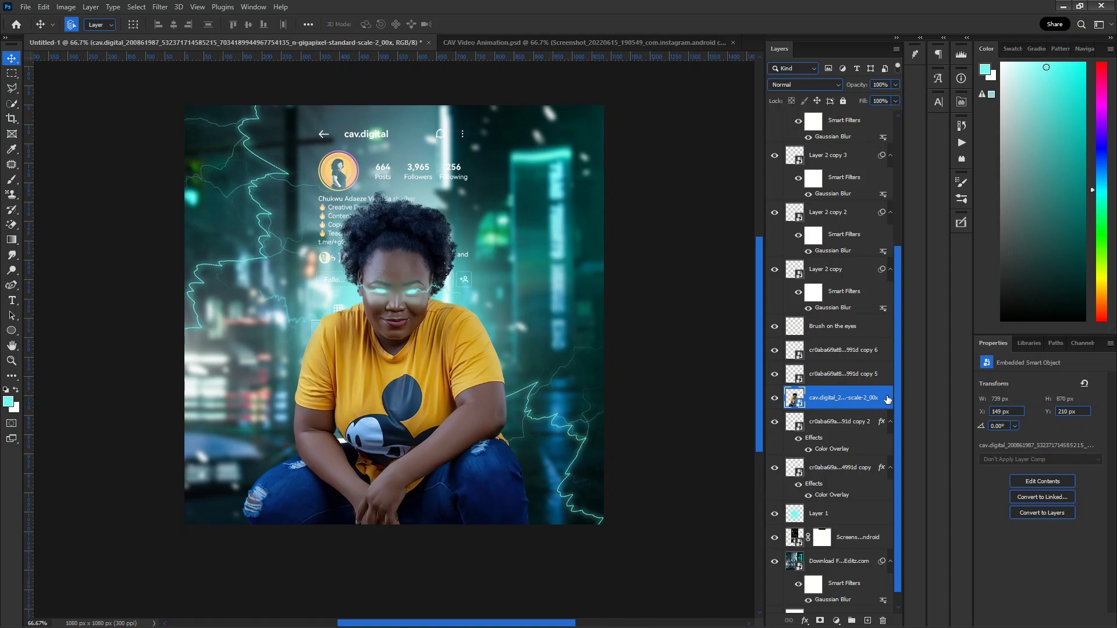
pyautogui.click(159, 7)
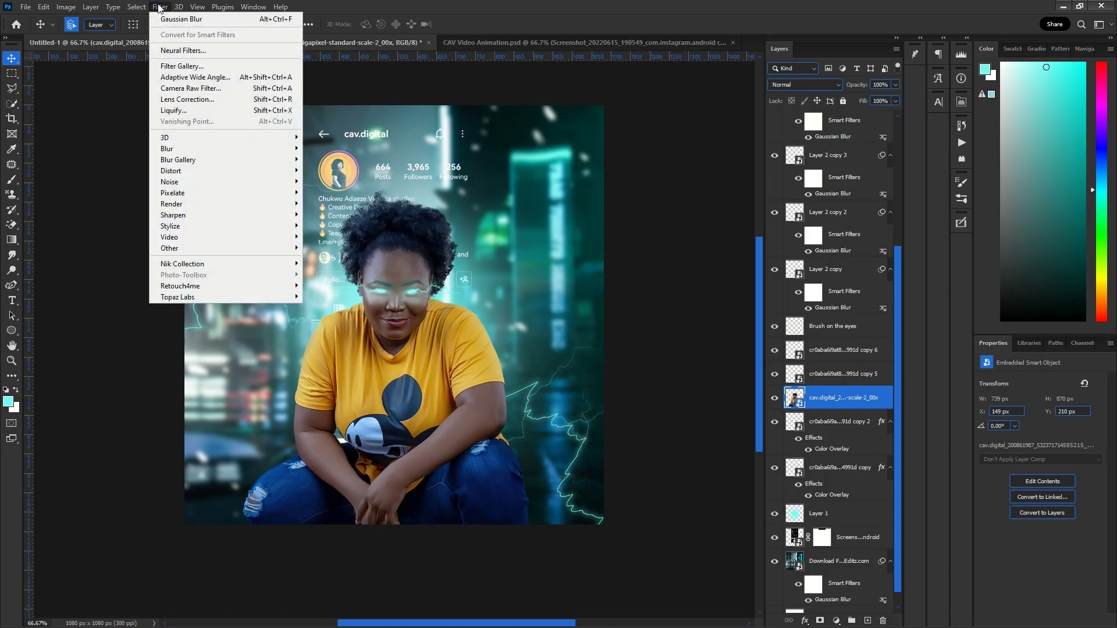
pyautogui.click(215, 91)
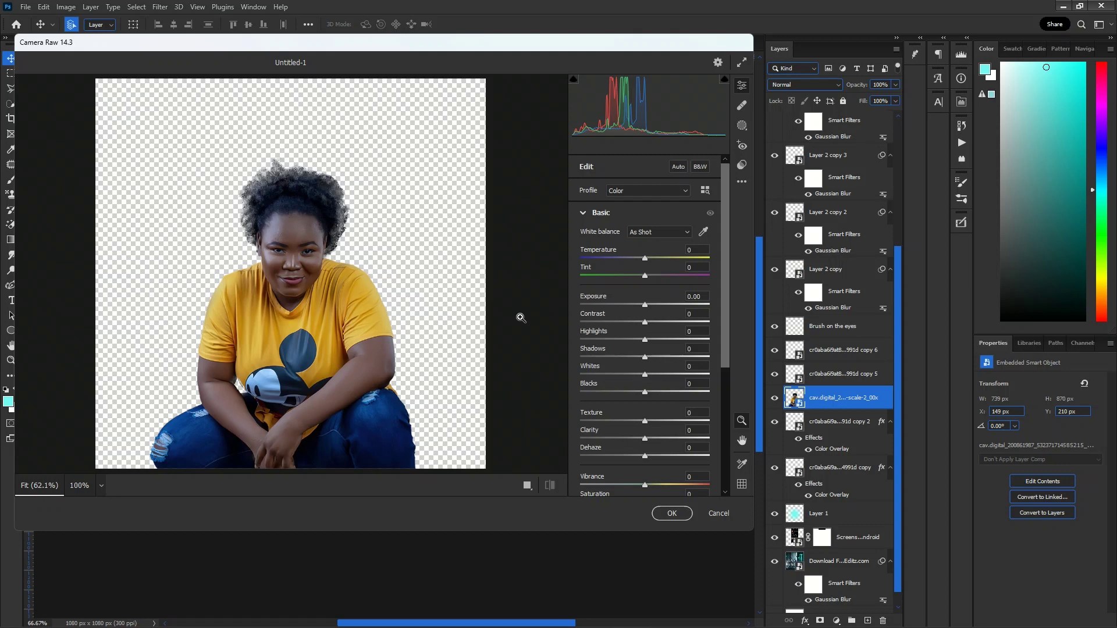
pyautogui.click(741, 183)
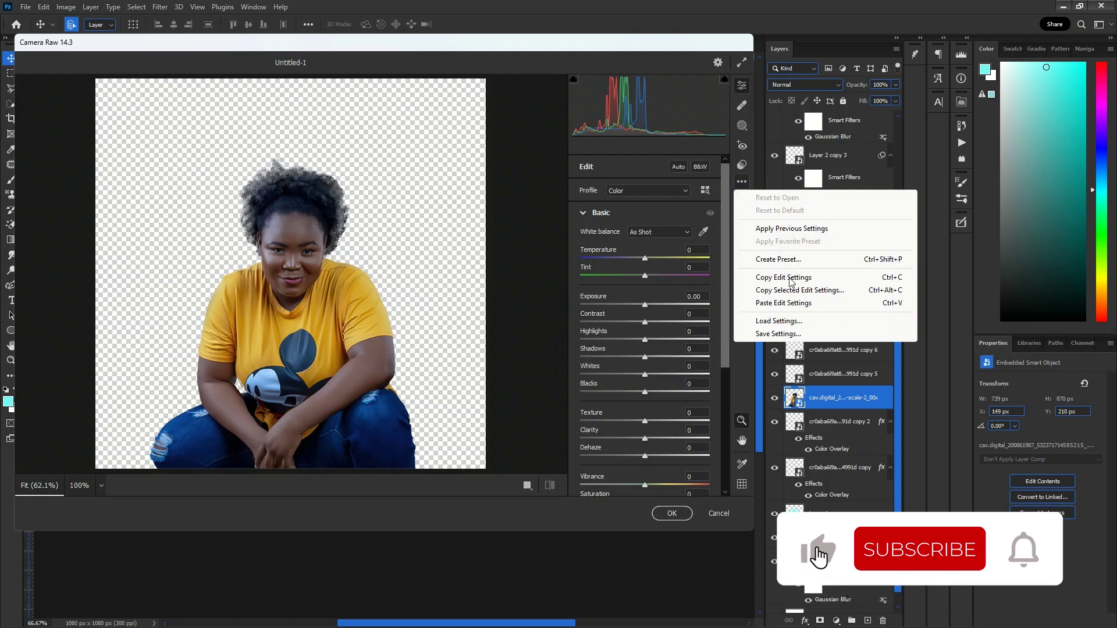
pyautogui.click(780, 320)
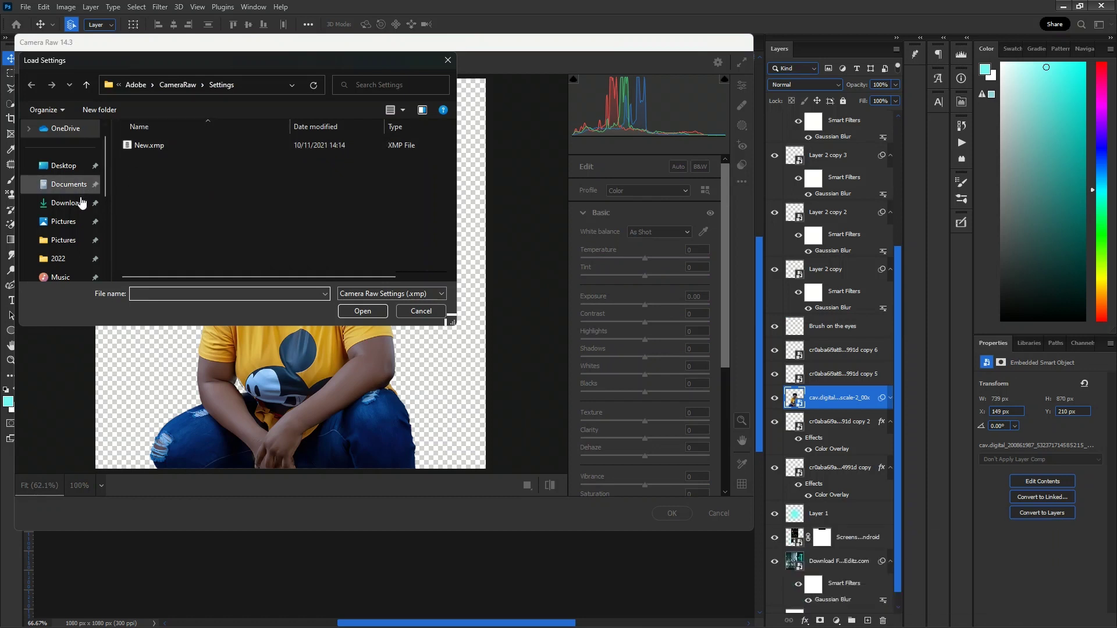
# - Load the saved Camera Raw settings from the CAV folder in Downloads and apply them to the portrait
pyautogui.click(76, 203)
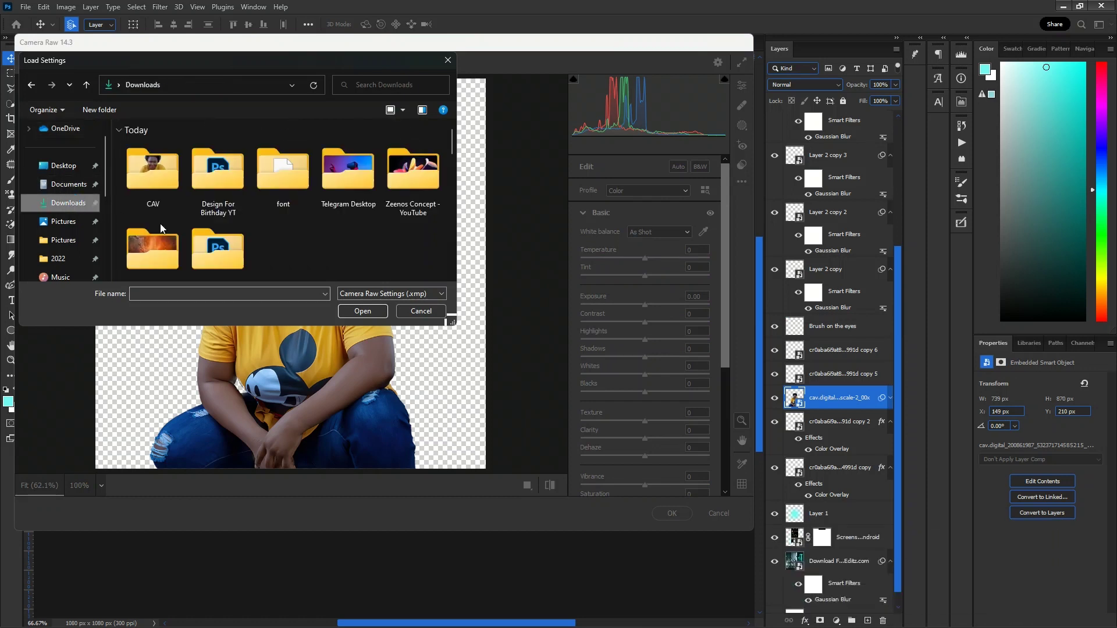
pyautogui.doubleClick(163, 162)
pyautogui.doubleClick(165, 164)
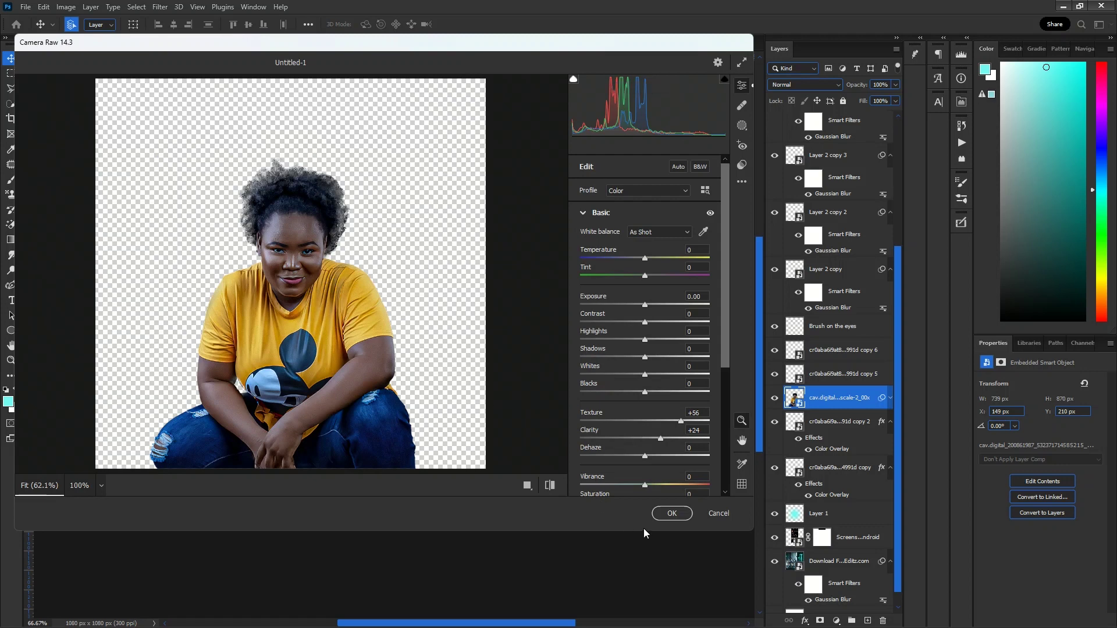
pyautogui.click(725, 531)
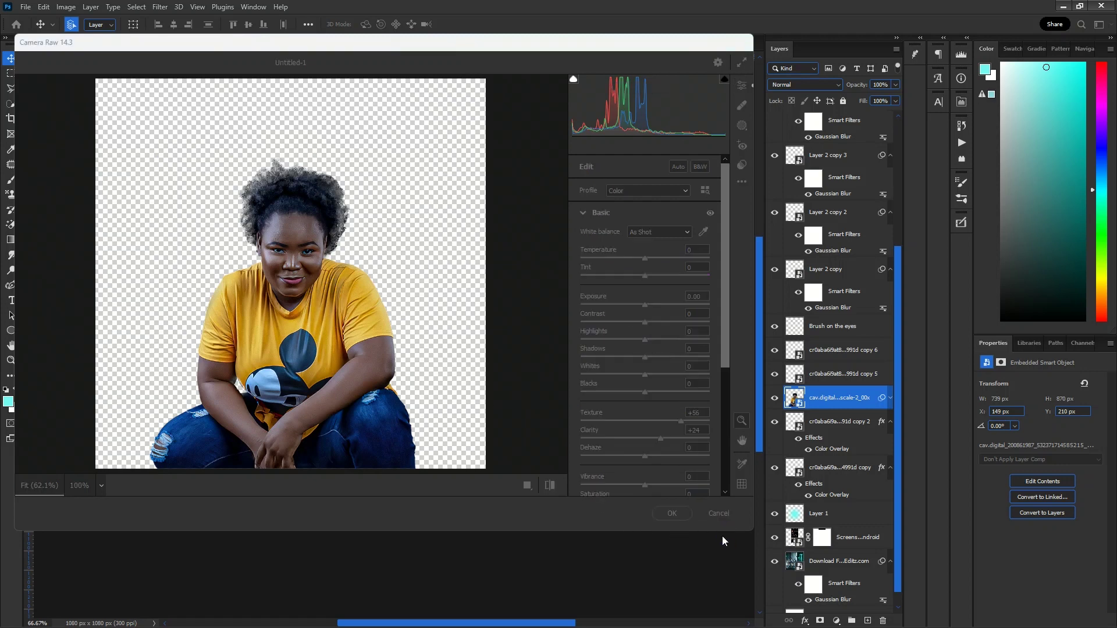
pyautogui.click(679, 514)
pyautogui.click(685, 516)
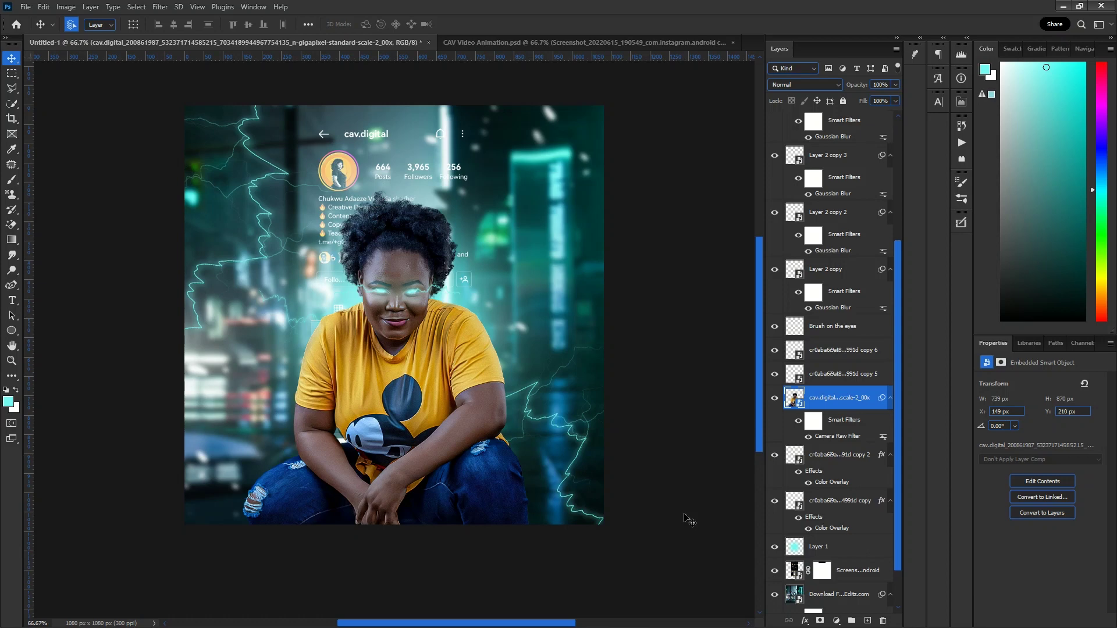
# - Edit the portrait's Camera Raw Filter, setting Clarity to +7 and Texture to +32, and apply it
pyautogui.doubleClick(867, 439)
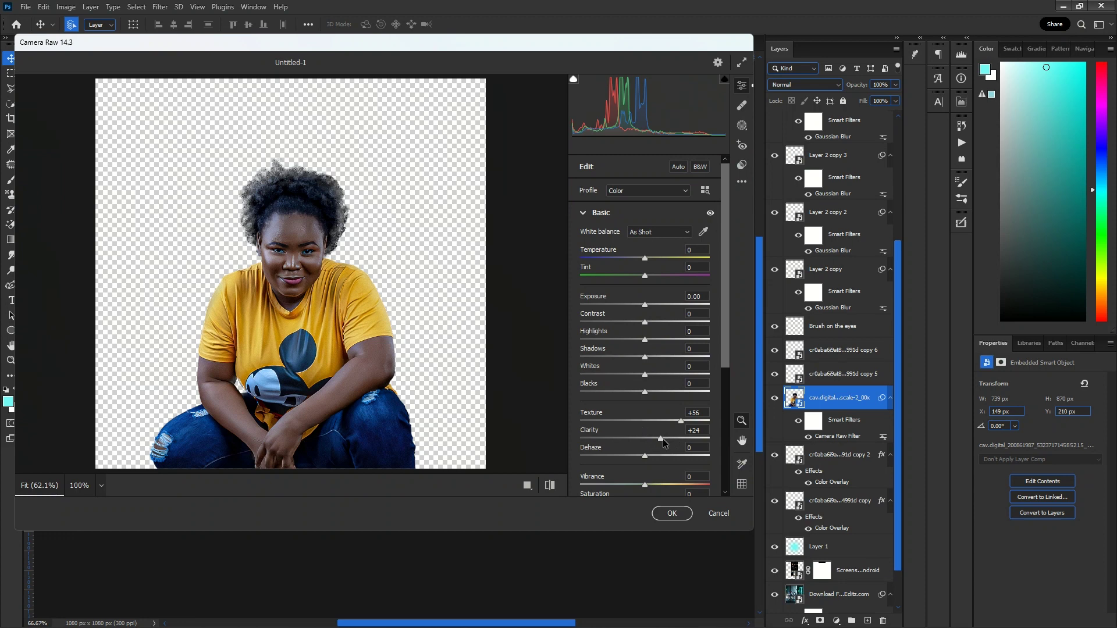
pyautogui.click(652, 439)
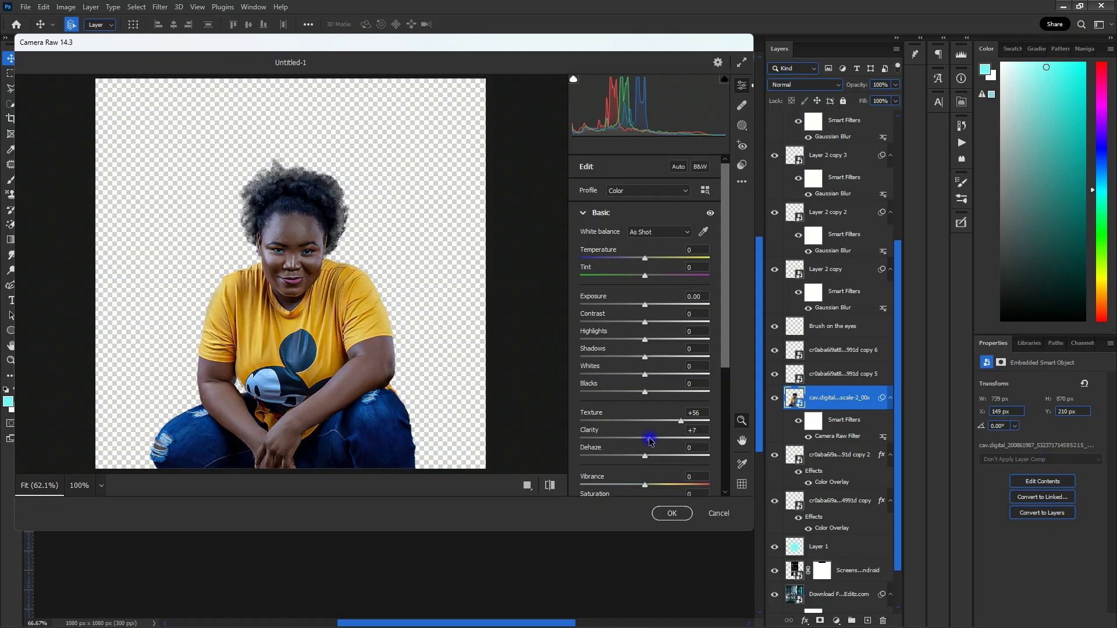
pyautogui.click(672, 421)
pyautogui.click(665, 422)
pyautogui.scroll(-5, 656, 456)
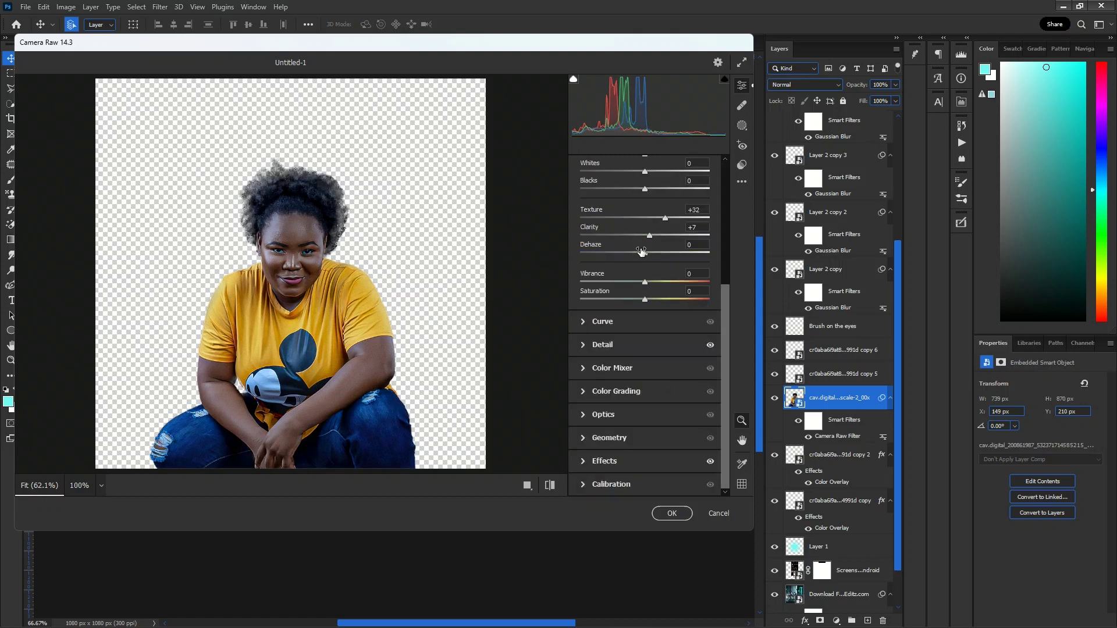
pyautogui.click(626, 350)
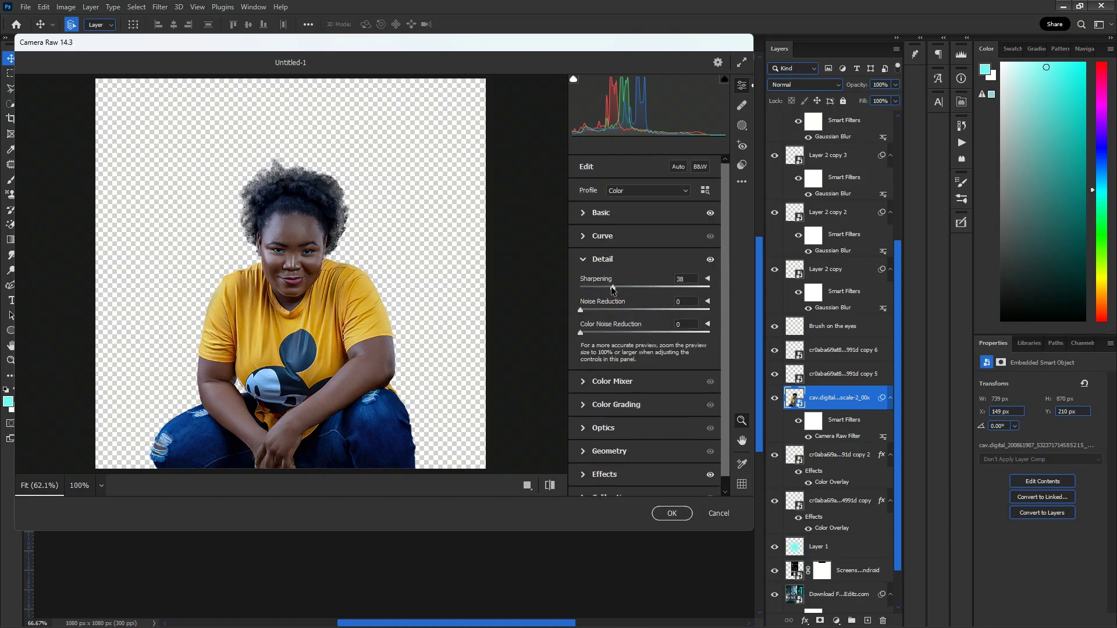
pyautogui.click(672, 513)
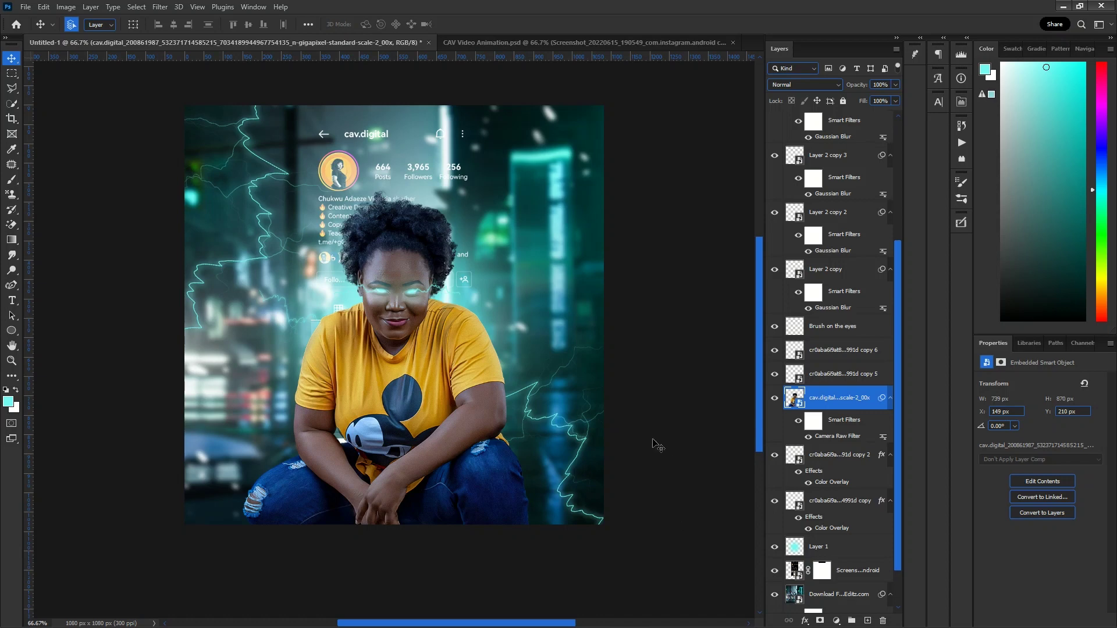
# - Add a new empty layer directly above the portrait and clip it to the portrait layer
pyautogui.hotkey('ctrl', '-')
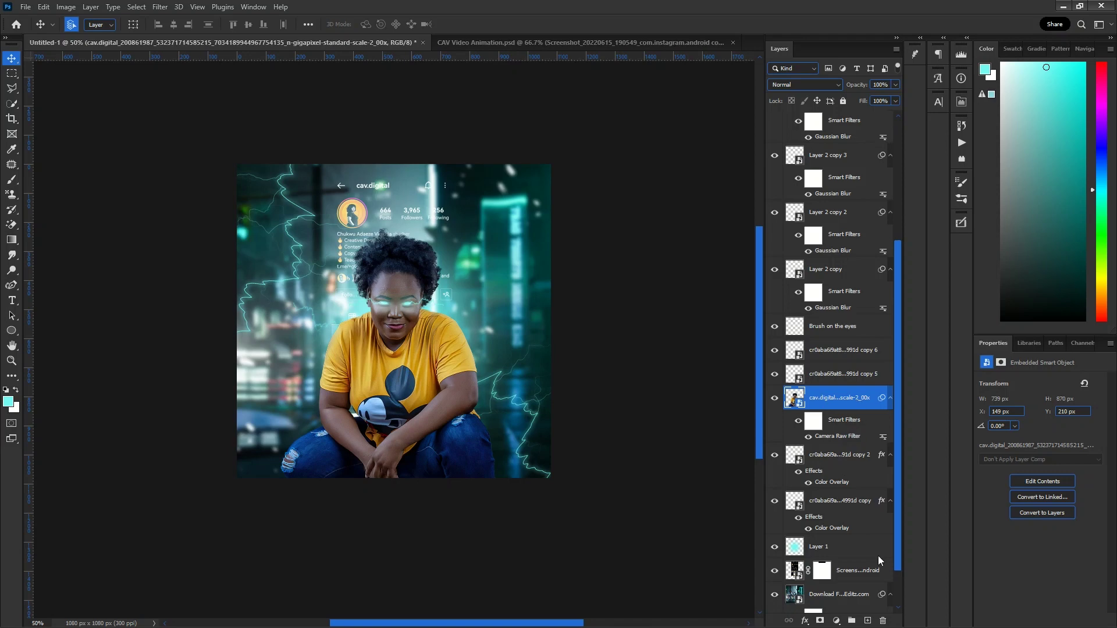
pyautogui.click(867, 621)
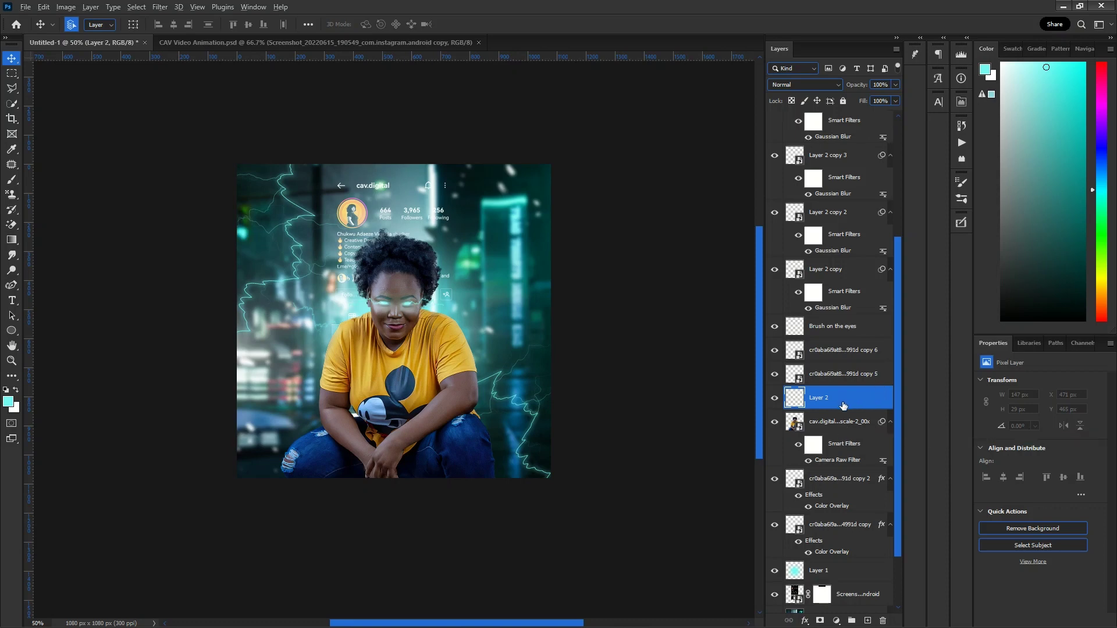
pyautogui.moveTo(843, 405); pyautogui.dragTo(844, 412)
pyautogui.moveTo(843, 412); pyautogui.dragTo(842, 409)
pyautogui.keyDown('alt'); pyautogui.click(843, 409); pyautogui.keyUp('alt')
# - Paint soft cyan light on the clipped layer along the portrait's neck, shoulder, arm and knee on the image's right side, using a larger soft brush
pyautogui.press('b')
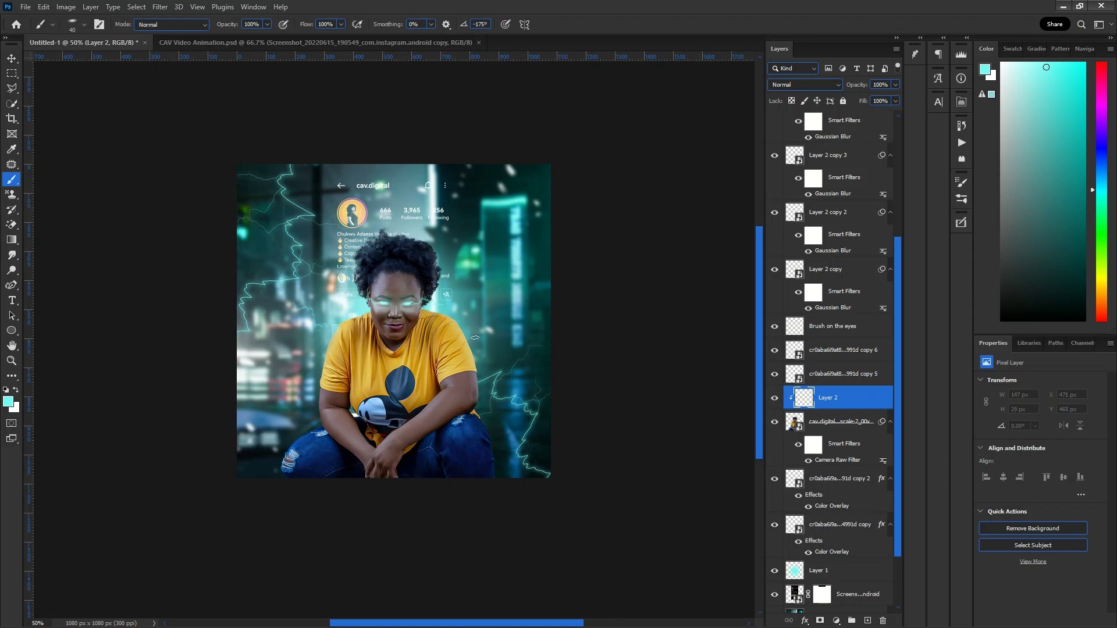
pyautogui.click(73, 23)
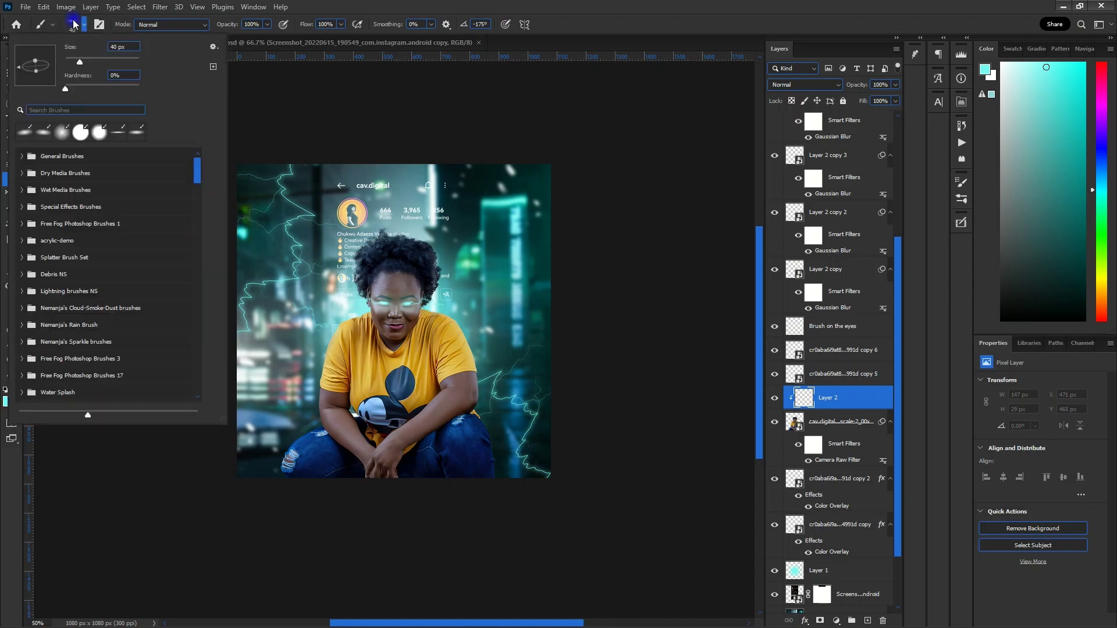
pyautogui.moveTo(36, 64)
pyautogui.mouseDown()
pyautogui.moveTo(36, 54)
pyautogui.moveTo(113, 58)
pyautogui.mouseUp()
pyautogui.press('Return')
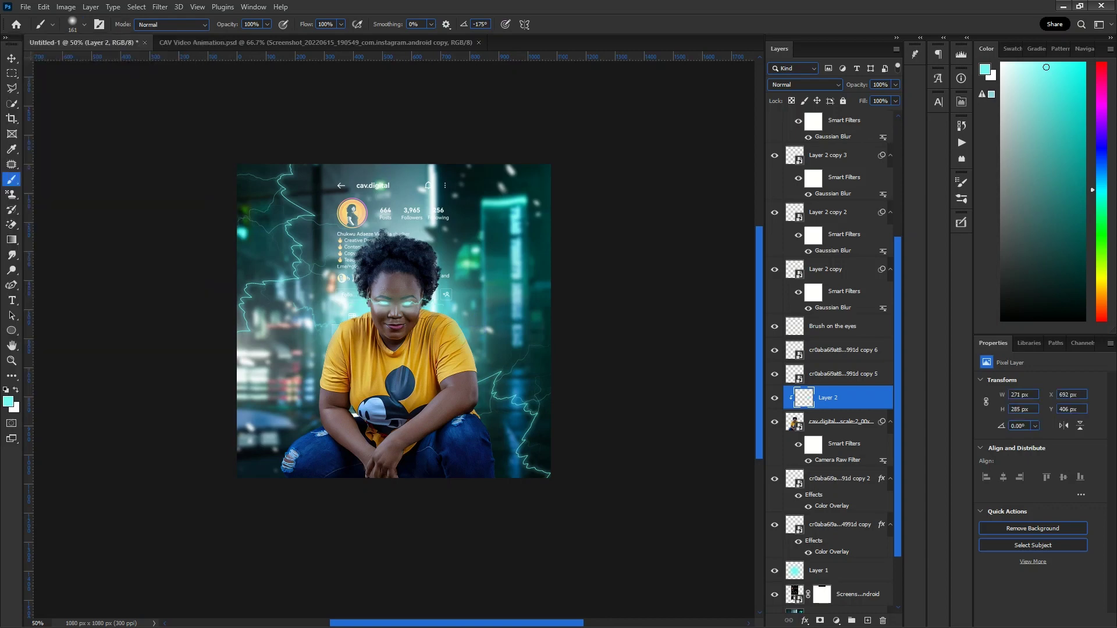
pyautogui.click(449, 326)
pyautogui.click(446, 299)
pyautogui.click(447, 300)
pyautogui.click(492, 358)
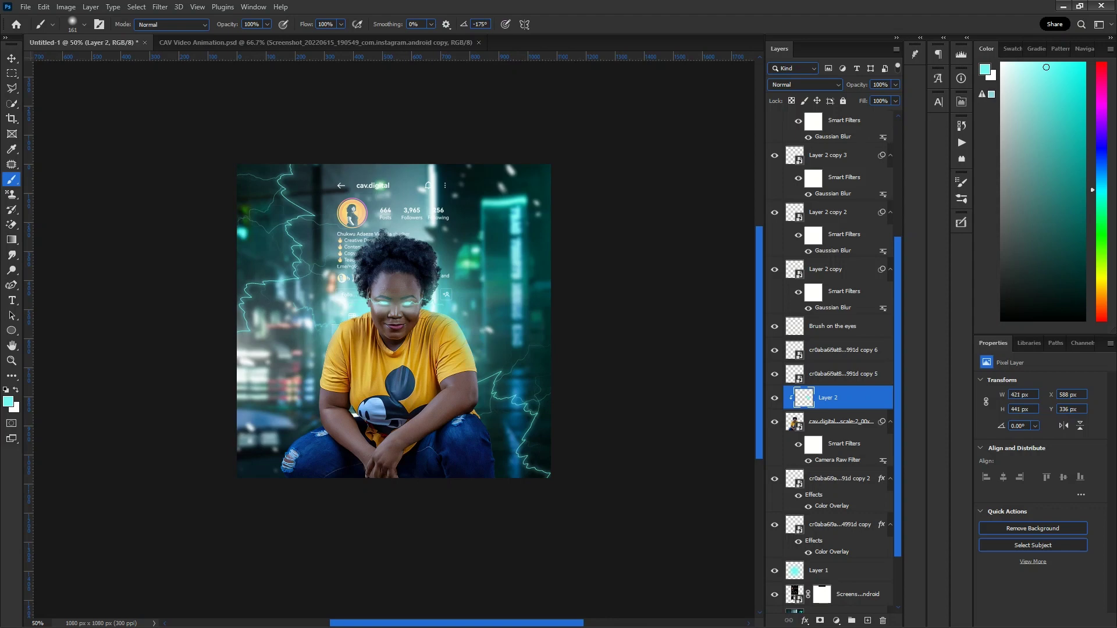
pyautogui.click(492, 359)
pyautogui.click(499, 393)
pyautogui.click(497, 398)
pyautogui.click(496, 406)
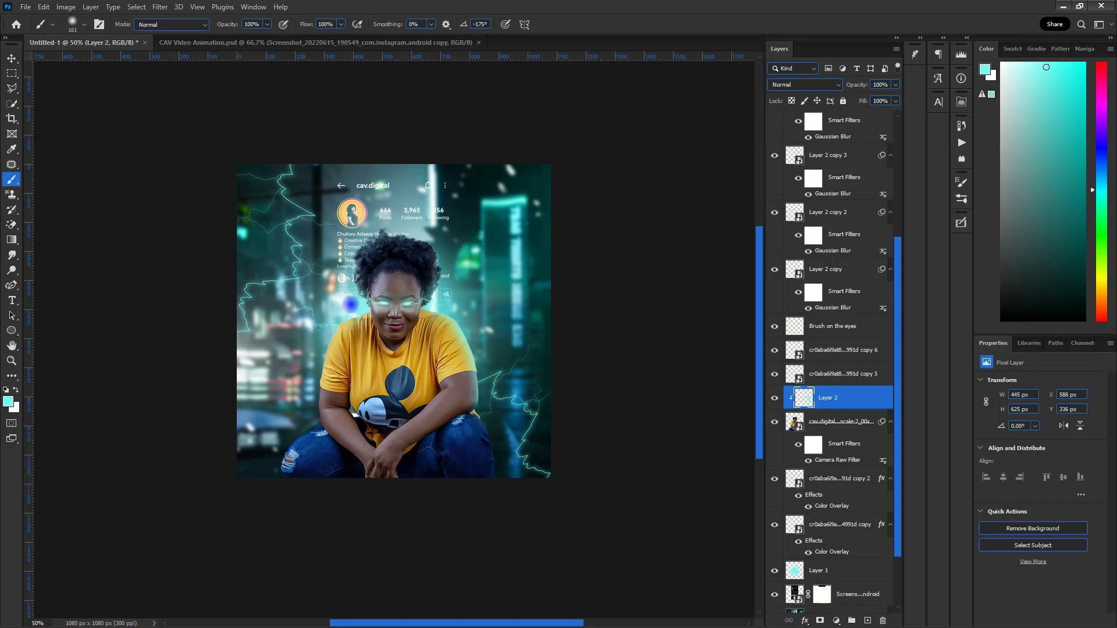
# - Paint matching cyan light along the neck, shoulder and arm on the image's left side, and set the clipped layer's blend mode to Screen
pyautogui.click(356, 307)
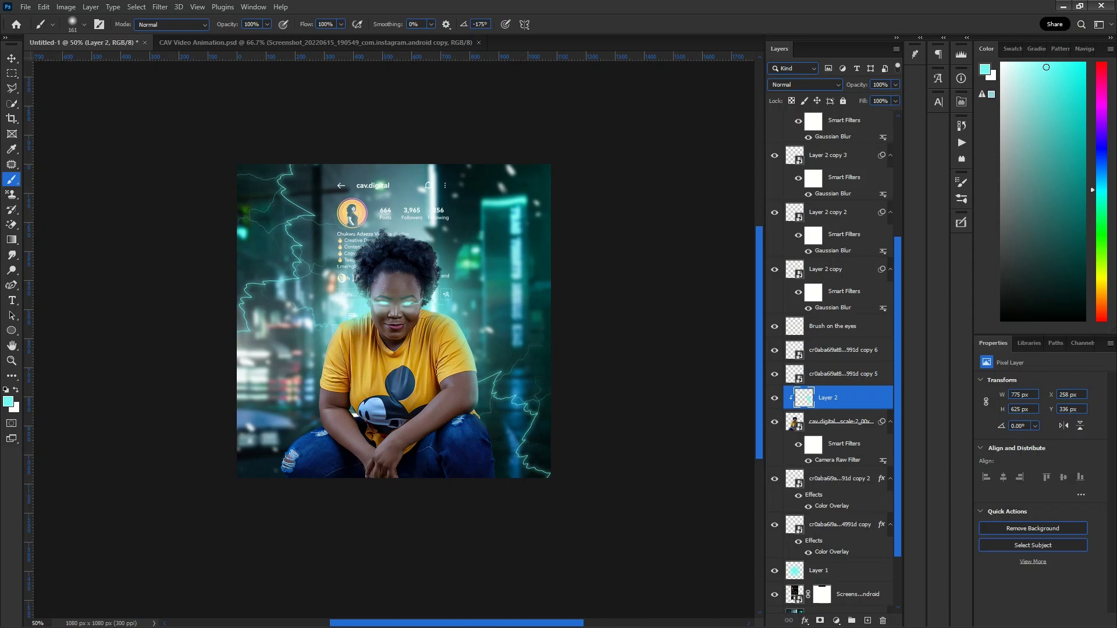
pyautogui.click(348, 307)
pyautogui.click(321, 326)
pyautogui.click(309, 334)
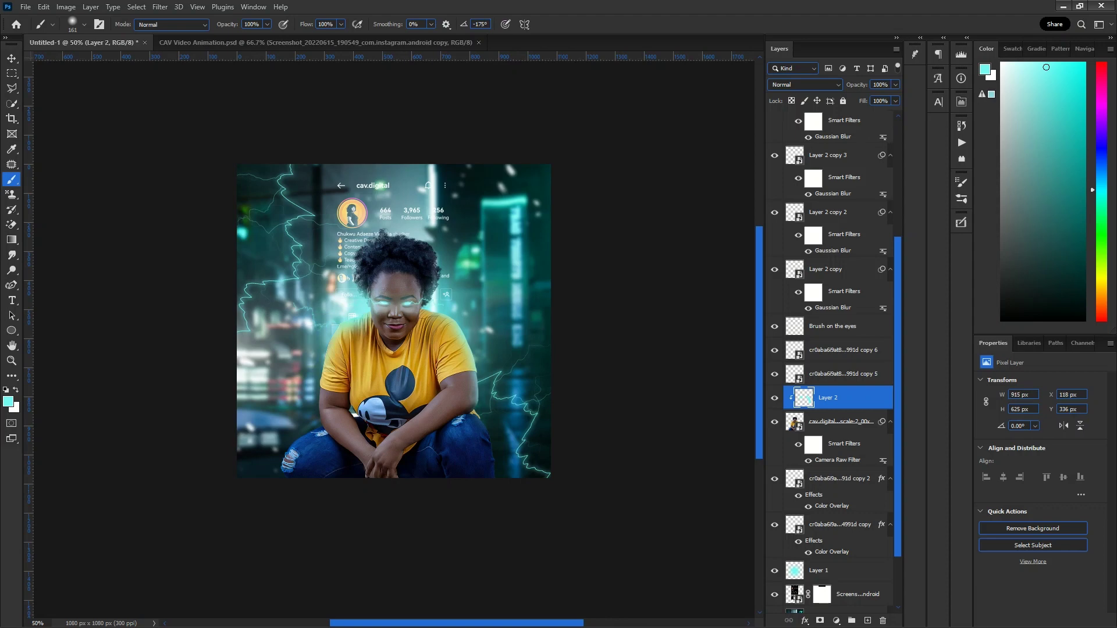
pyautogui.click(306, 374)
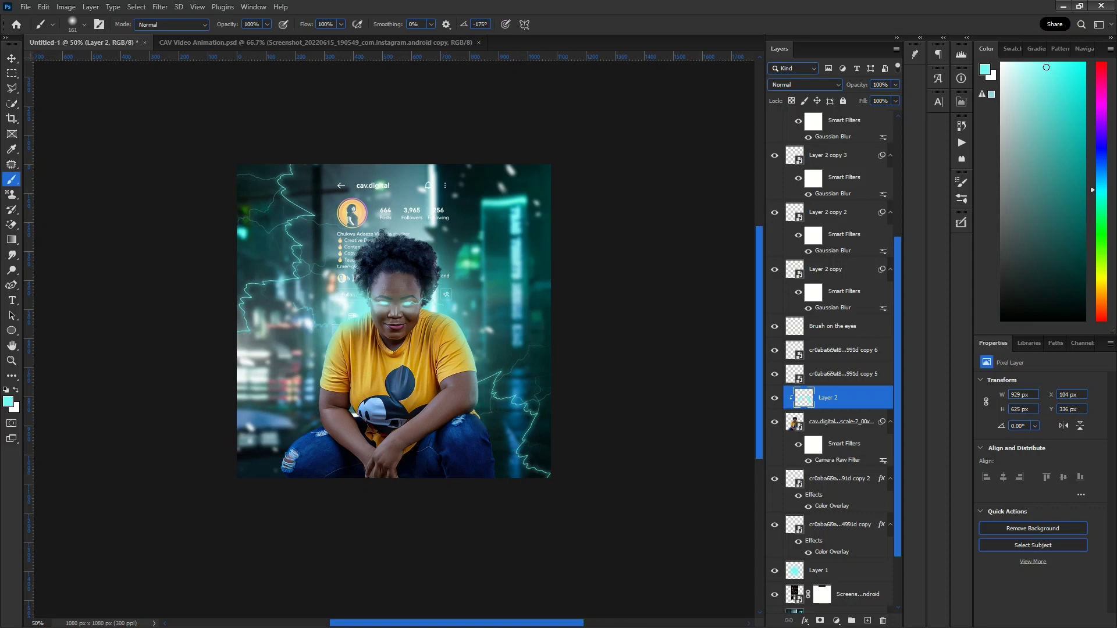
pyautogui.click(303, 376)
pyautogui.click(806, 84)
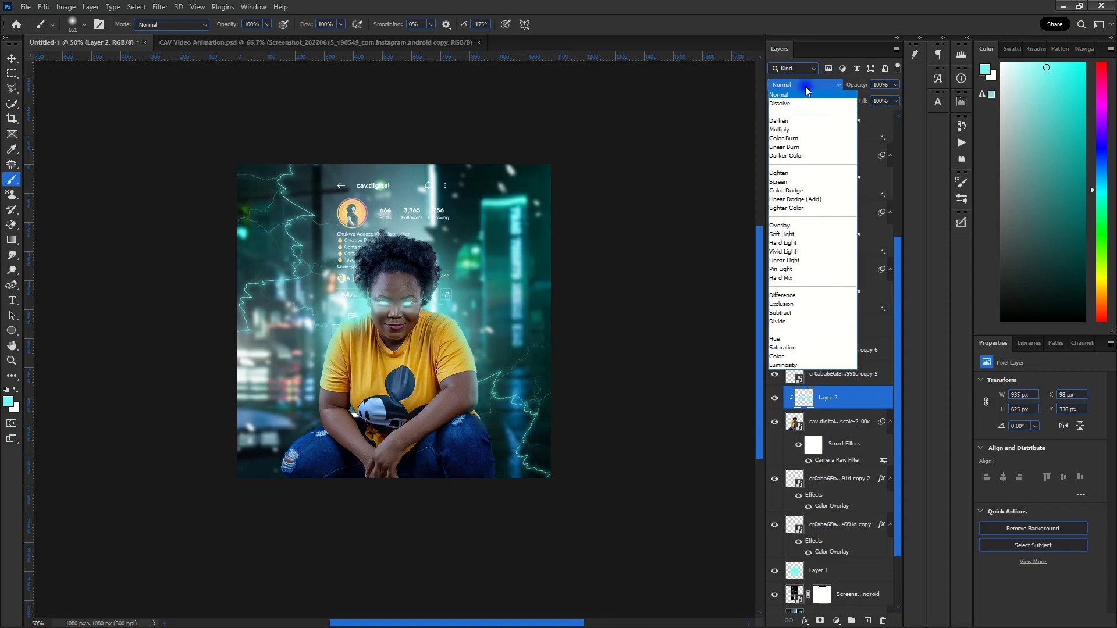
pyautogui.click(793, 182)
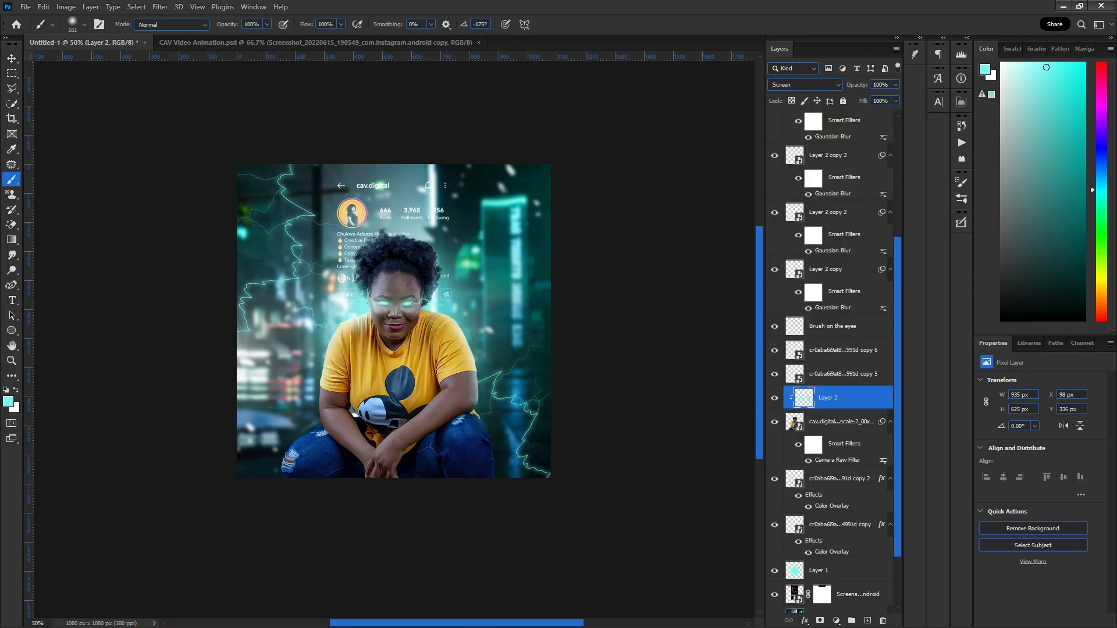
# - Enlarge the brush to 400 px and dab more cyan light around the portrait's outer arm, shoulders and hair
pyautogui.press(']')
pyautogui.click(505, 378)
pyautogui.click(517, 369)
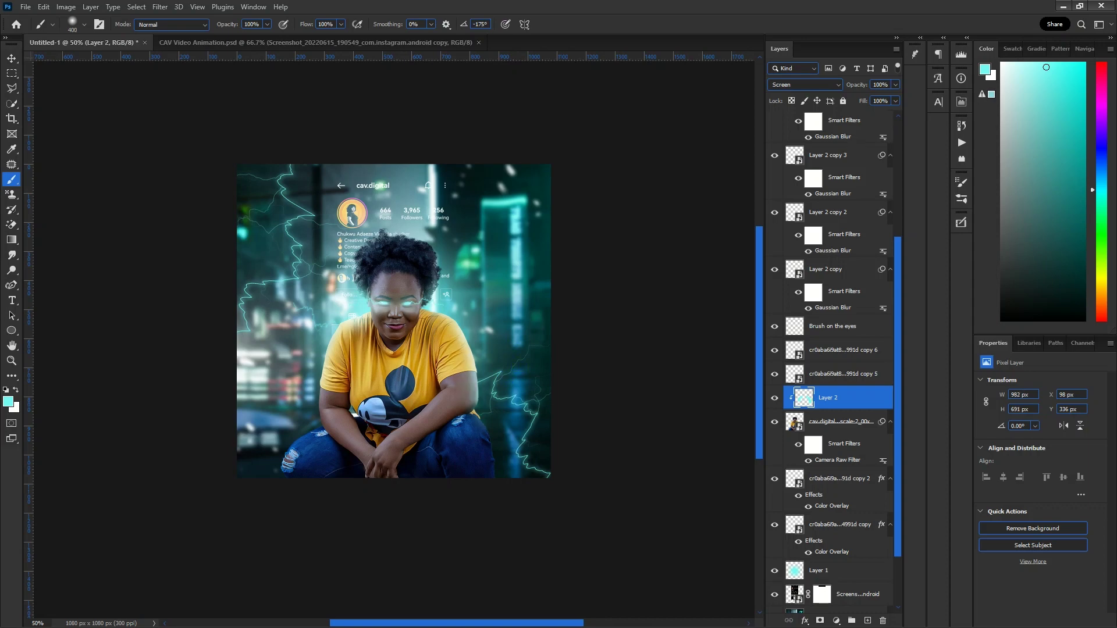
pyautogui.click(508, 324)
pyautogui.click(431, 264)
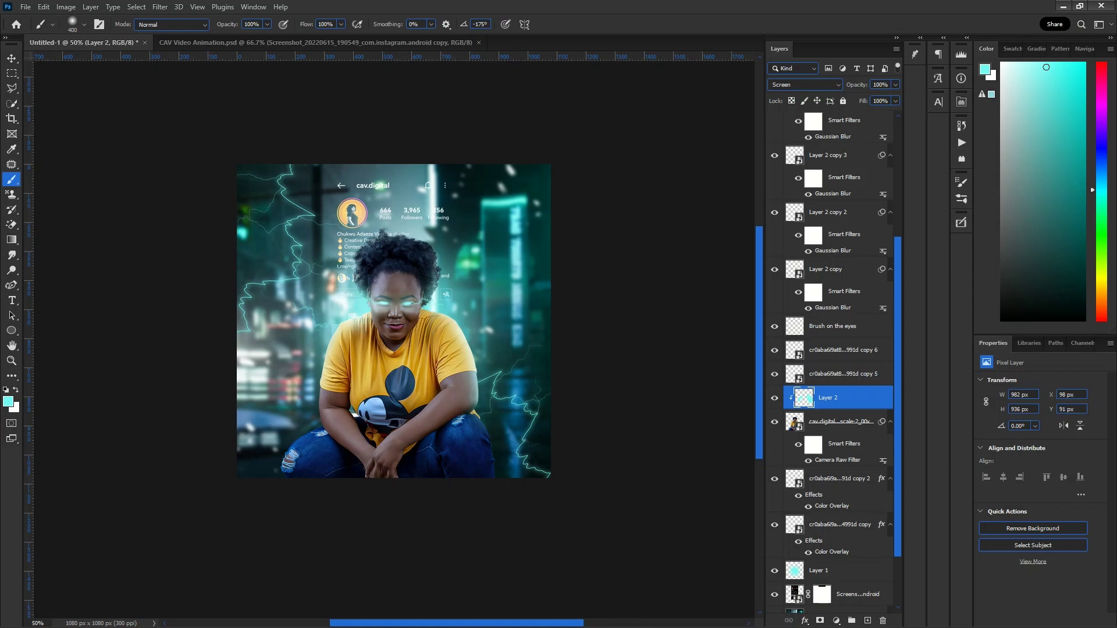
pyautogui.click(308, 288)
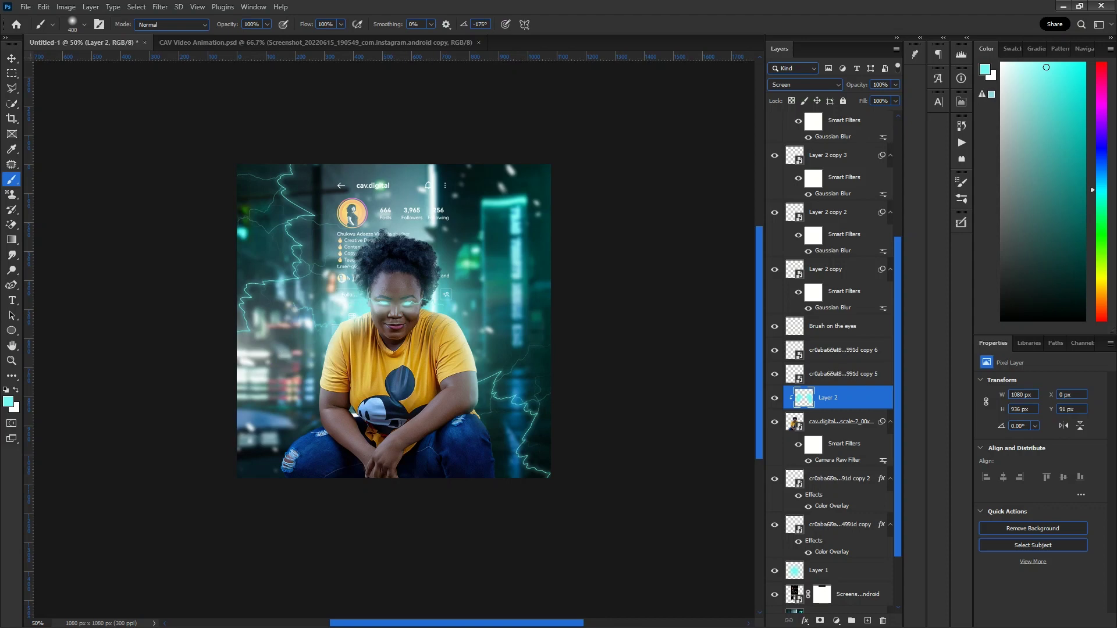
pyautogui.click(425, 228)
pyautogui.click(380, 224)
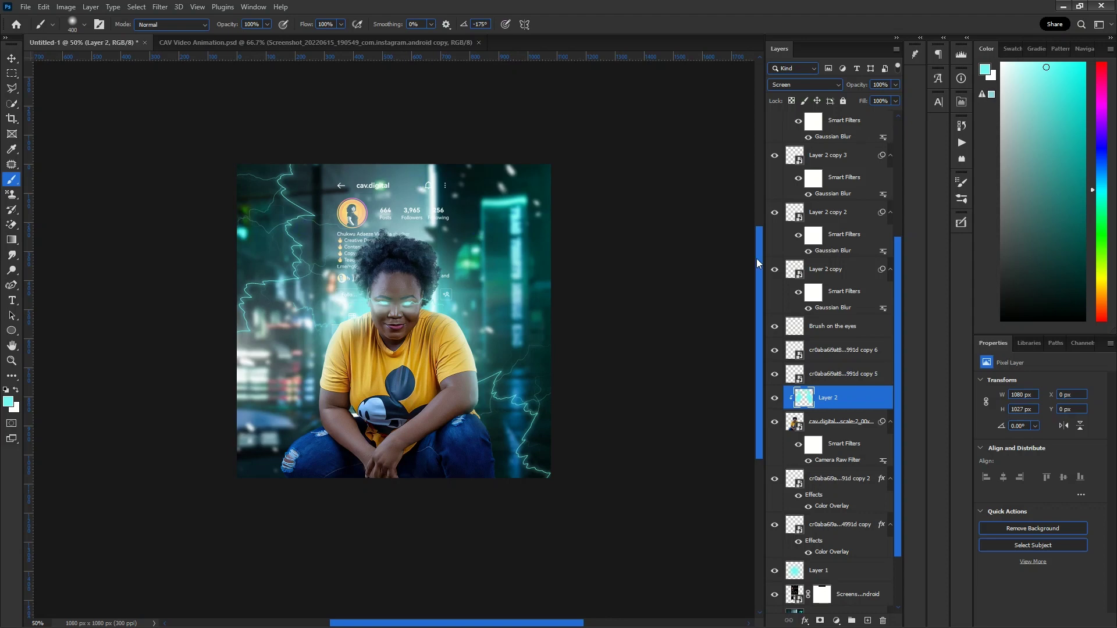
pyautogui.press('v')
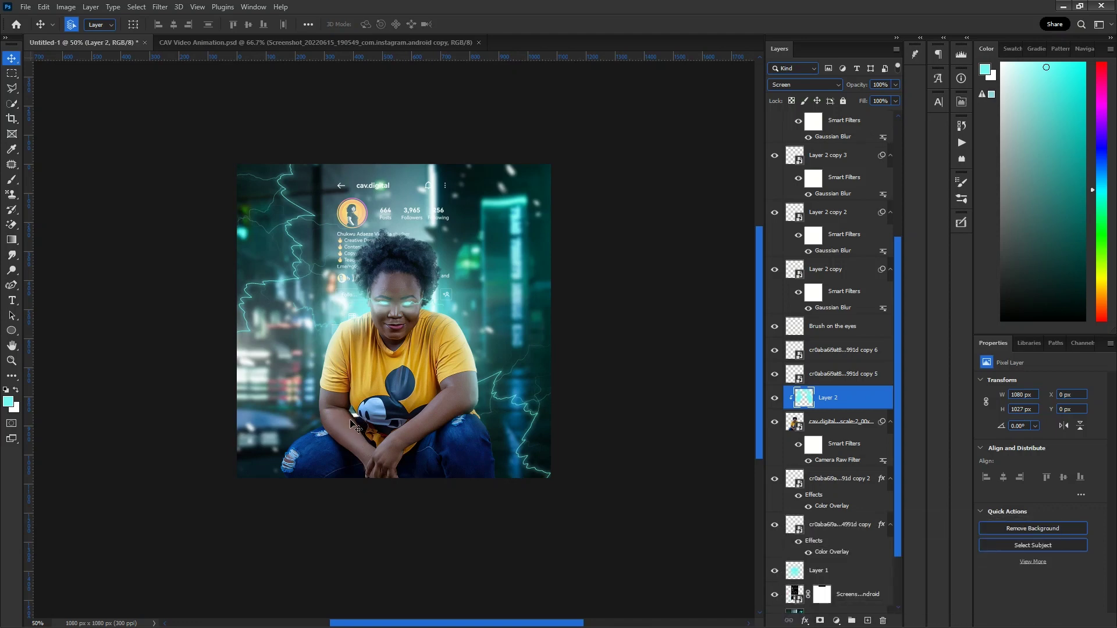
# - Try an 80 px cyan glow on the clipped layer where the left-hand forearm meets the shirt, and undo it
pyautogui.hotkey('ctrl', '+')
pyautogui.hotkey('ctrl', '+')
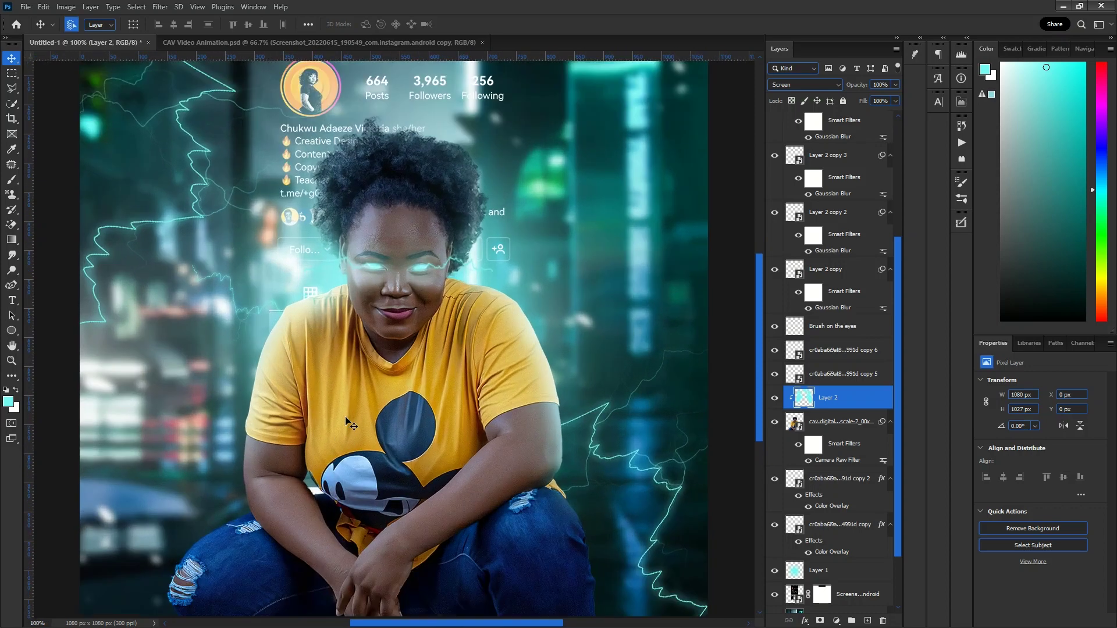
pyautogui.scroll(-7, 323, 358)
pyautogui.click(837, 421)
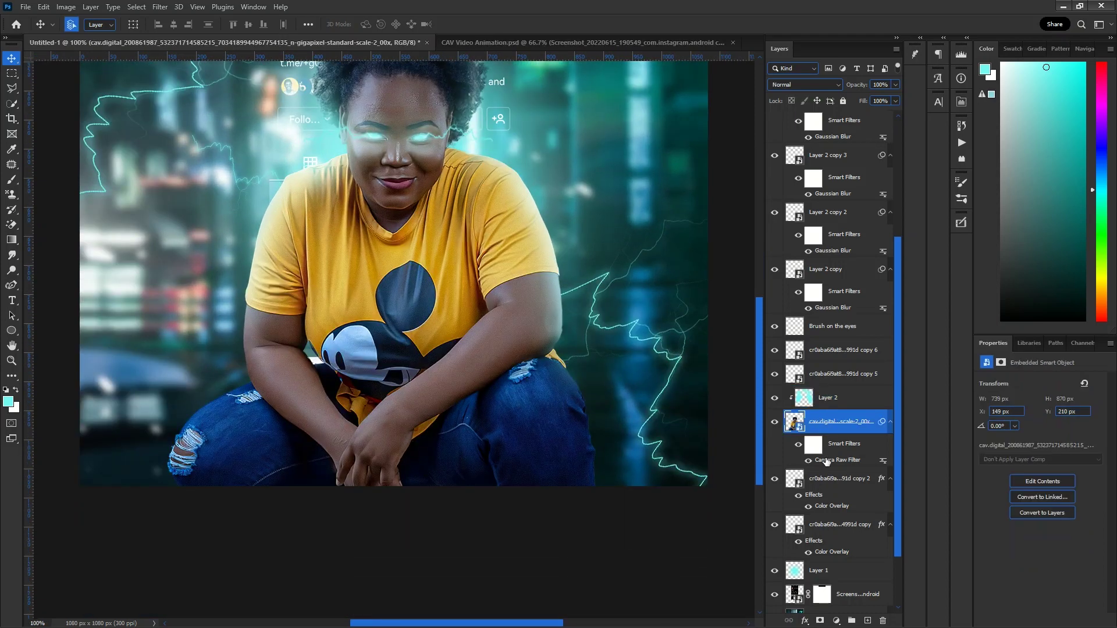
pyautogui.click(863, 398)
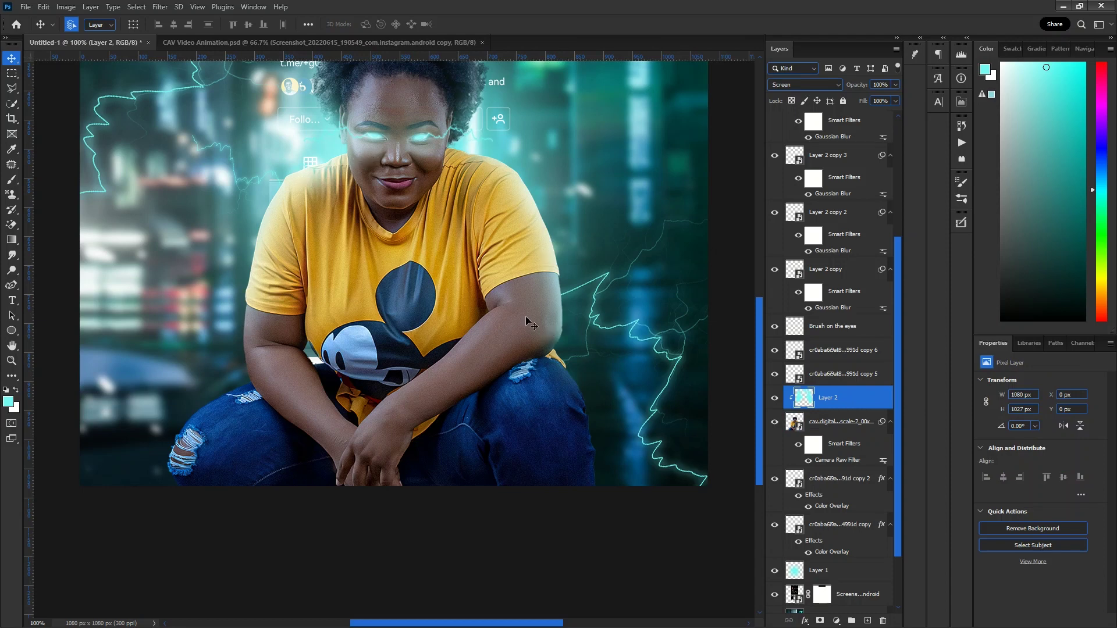
pyautogui.press('b')
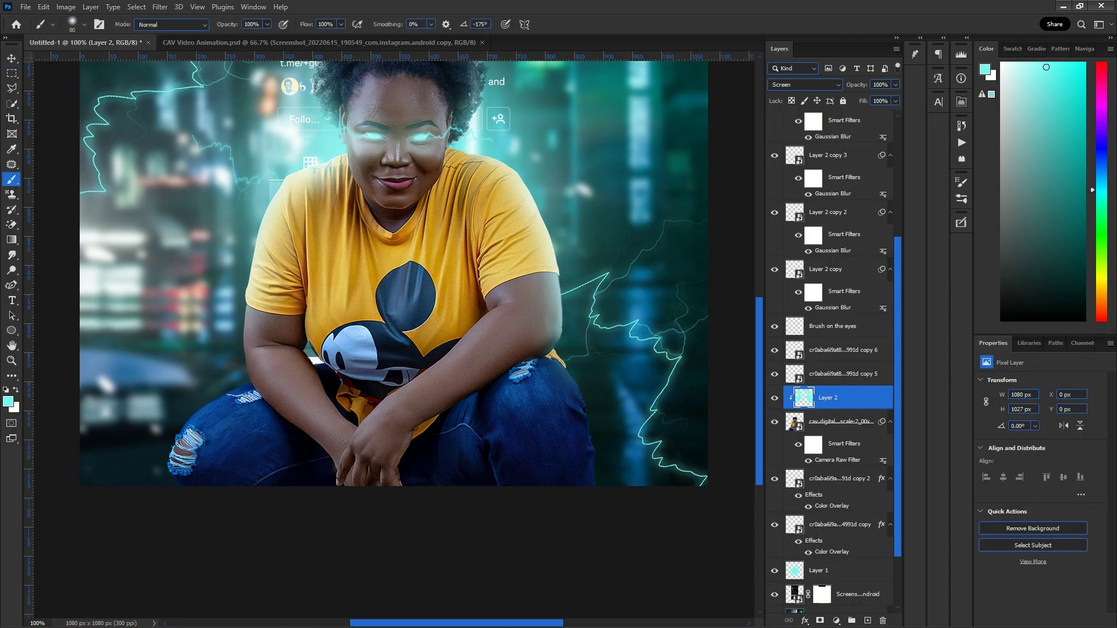
pyautogui.click(312, 362)
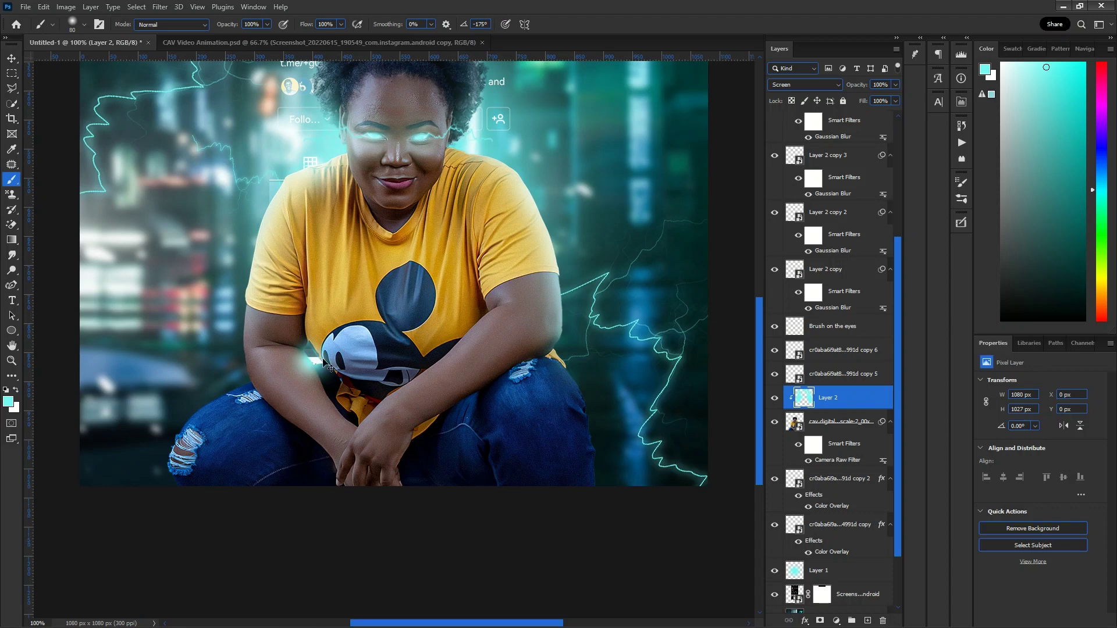
pyautogui.hotkey('ctrl', 'z')
# - Paint a faint cyan glow where the left-hand forearm meets the shirt, using a 50 px brush at 36% Flow
pyautogui.press('[')
pyautogui.press('[')
pyautogui.press('[')
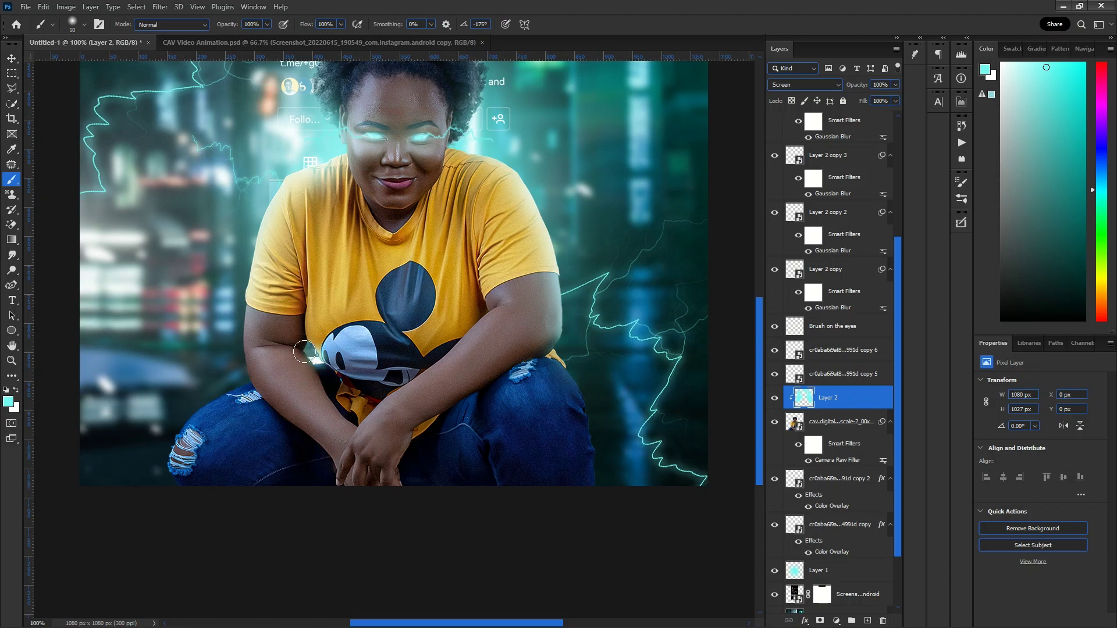
pyautogui.click(305, 351)
pyautogui.hotkey('ctrl', 'z')
pyautogui.moveTo(313, 27); pyautogui.dragTo(272, 31)
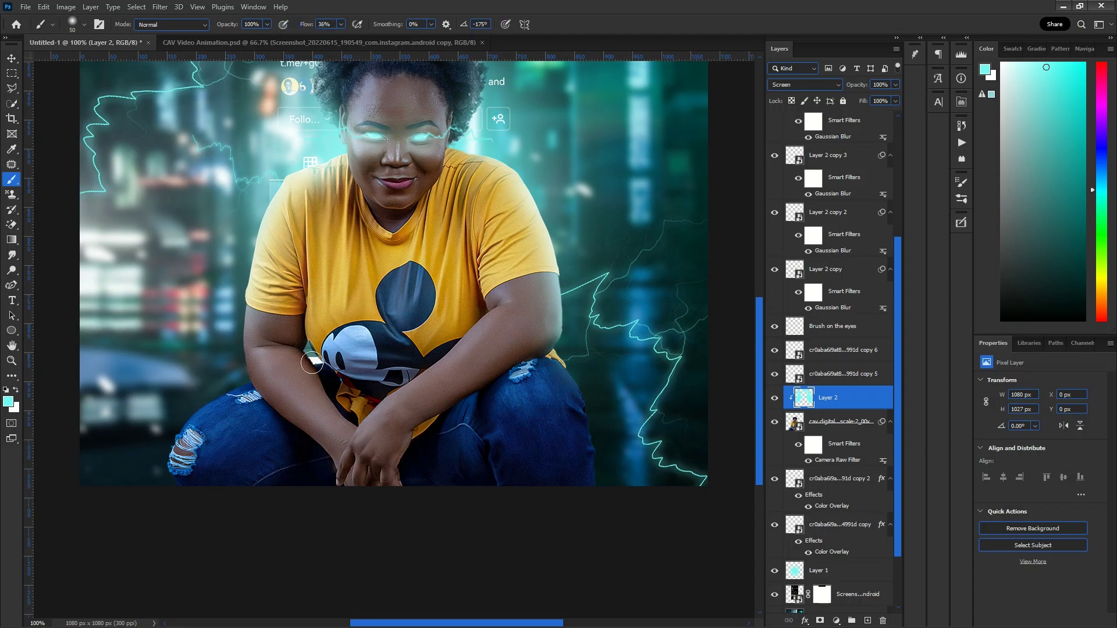
pyautogui.moveTo(322, 364); pyautogui.dragTo(306, 350)
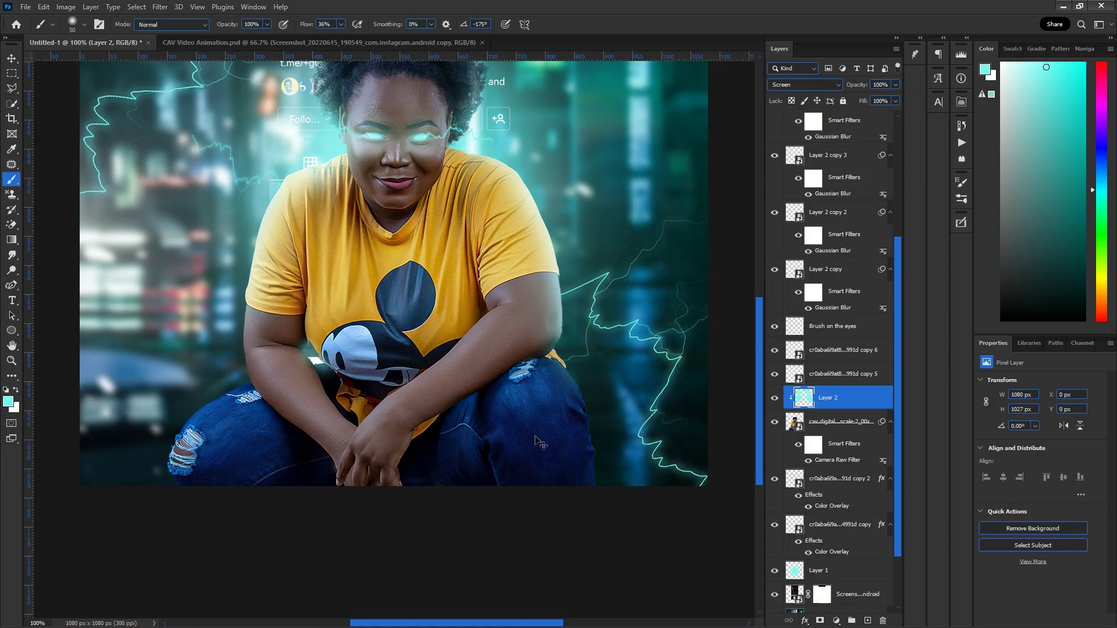
pyautogui.hotkey('ctrl', '-')
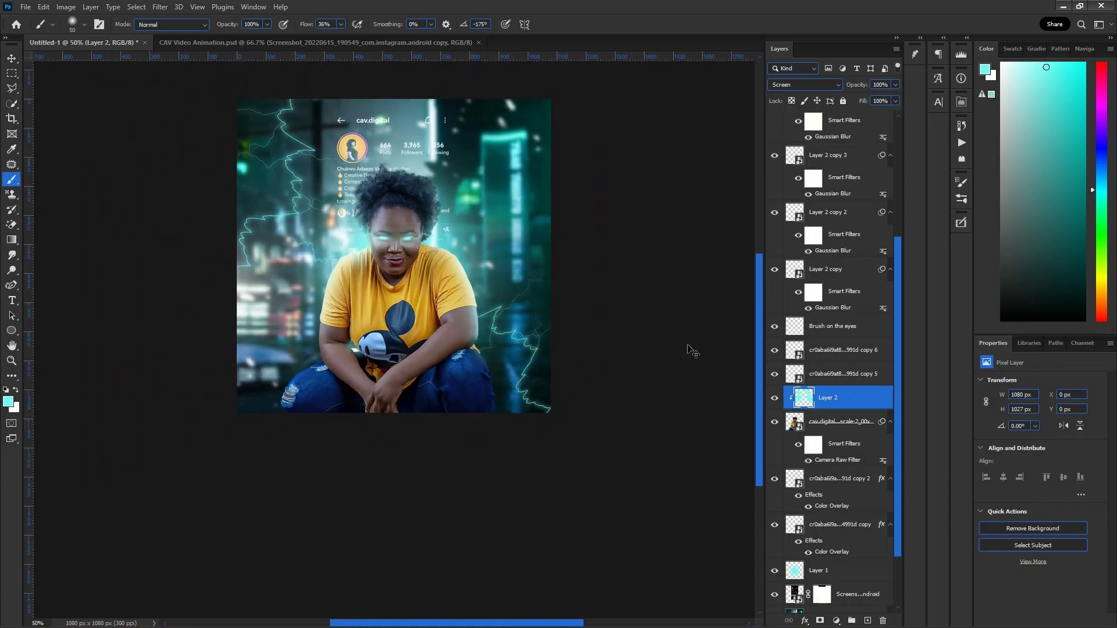
pyautogui.press('v')
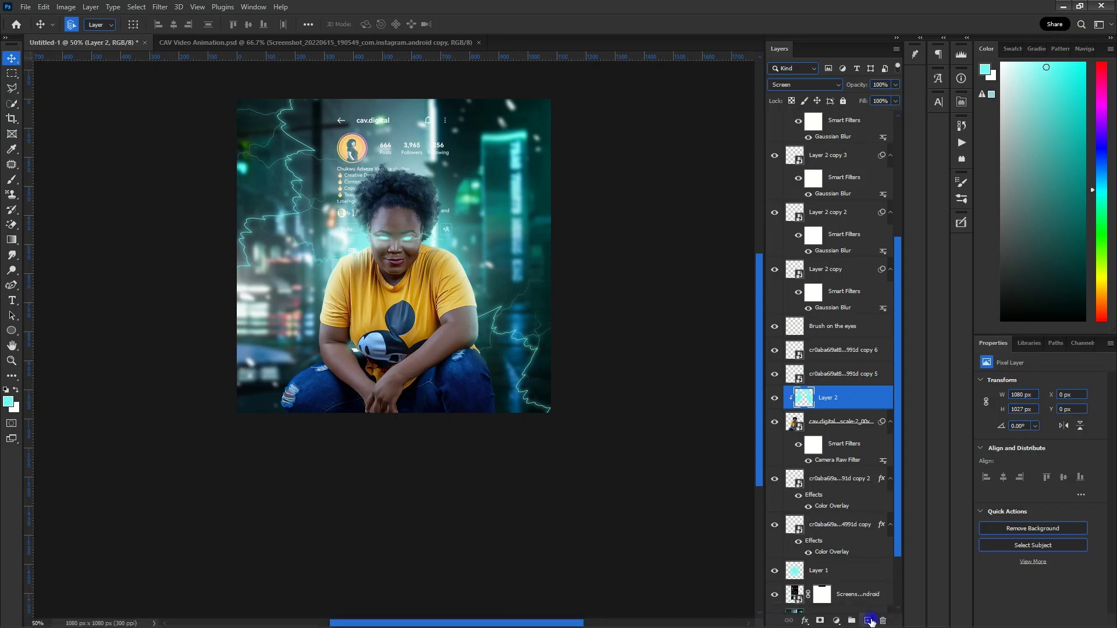
# - Add a new layer above the clipped glow layer with its blend mode set to Screen, and enlarge the brush to 175 px
pyautogui.click(868, 620)
pyautogui.press('b')
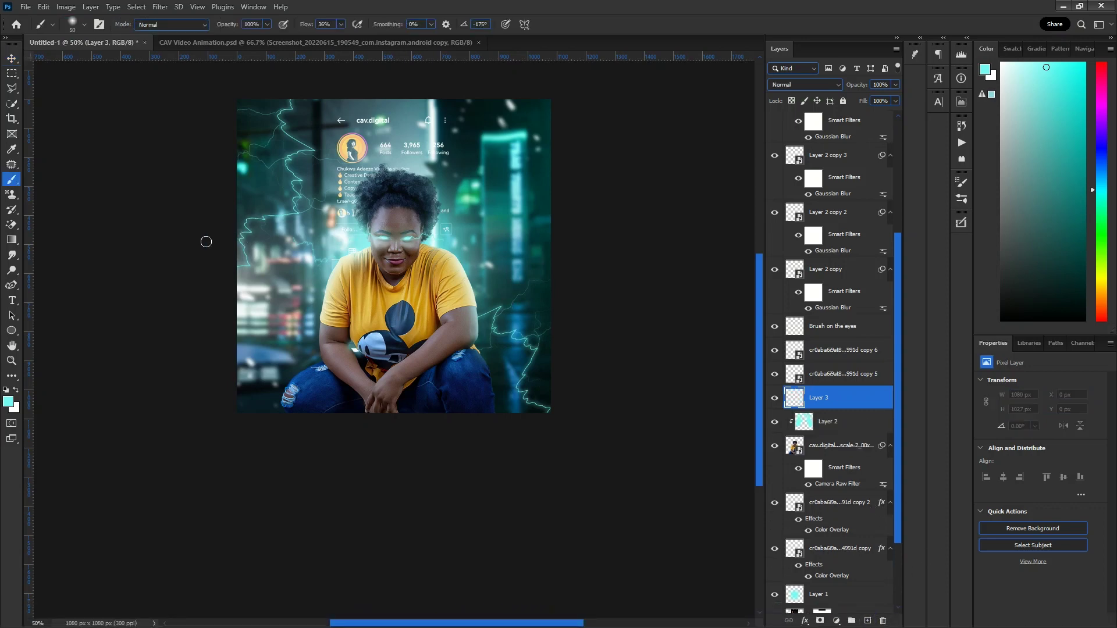
pyautogui.press(']')
pyautogui.press(']')
pyautogui.press(']')
pyautogui.press(']')
pyautogui.press(']')
pyautogui.press(']')
pyautogui.click(396, 242)
pyautogui.click(782, 85)
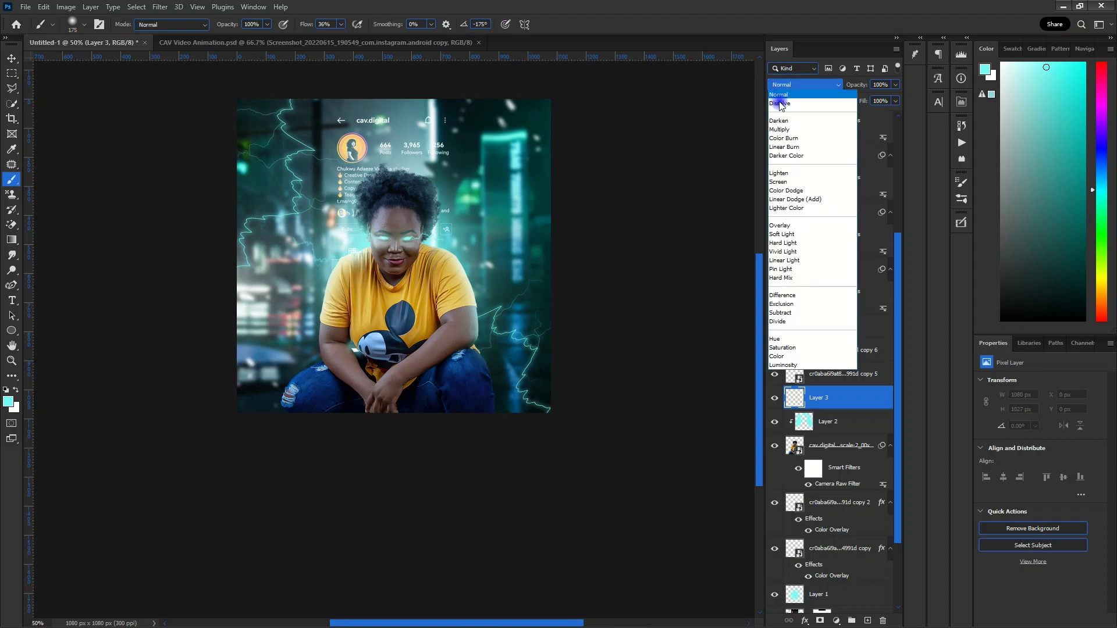
pyautogui.click(784, 183)
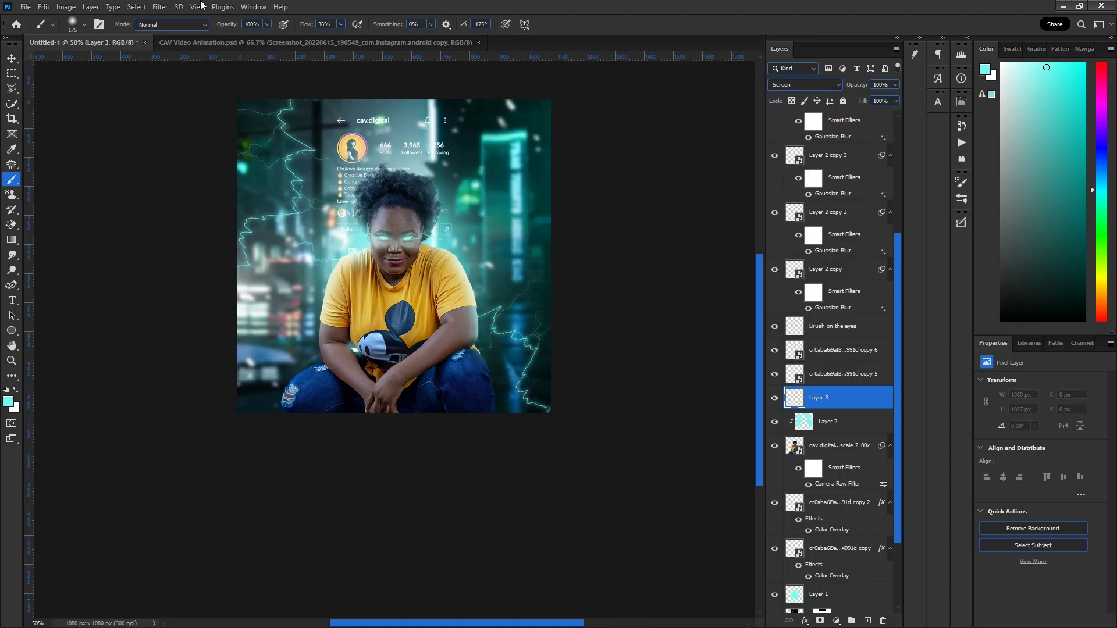
# - Dab a cyan glow across the eyes with the flattened soft brush angled at 178°, and lower the layer's opacity to 47%
pyautogui.click(72, 26)
pyautogui.moveTo(37, 51); pyautogui.dragTo(19, 65)
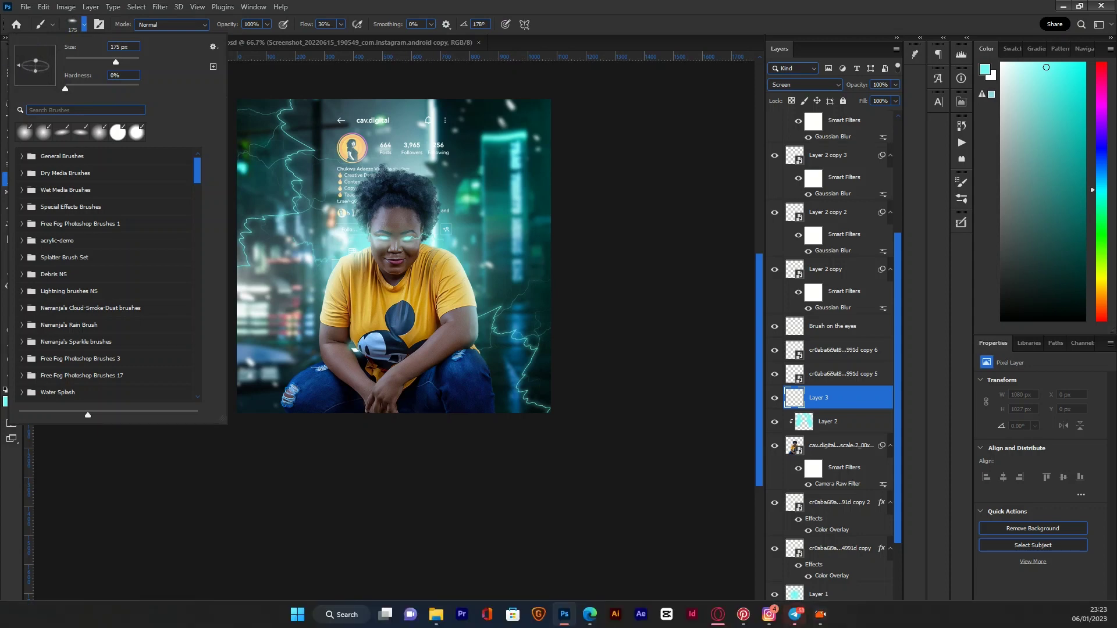
pyautogui.click(395, 238)
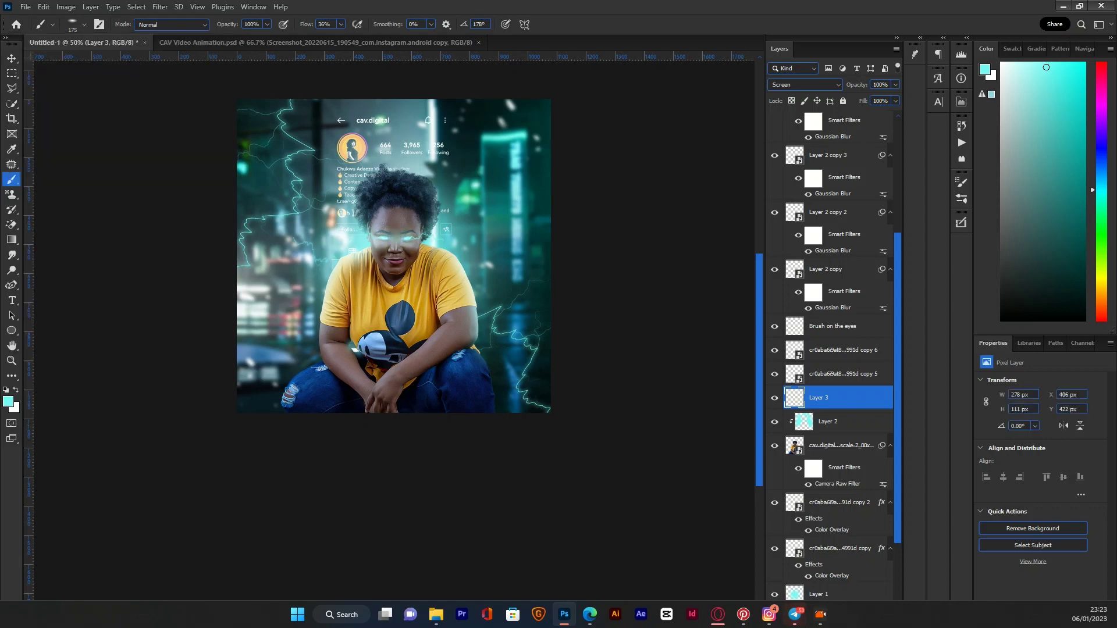
pyautogui.click(396, 237)
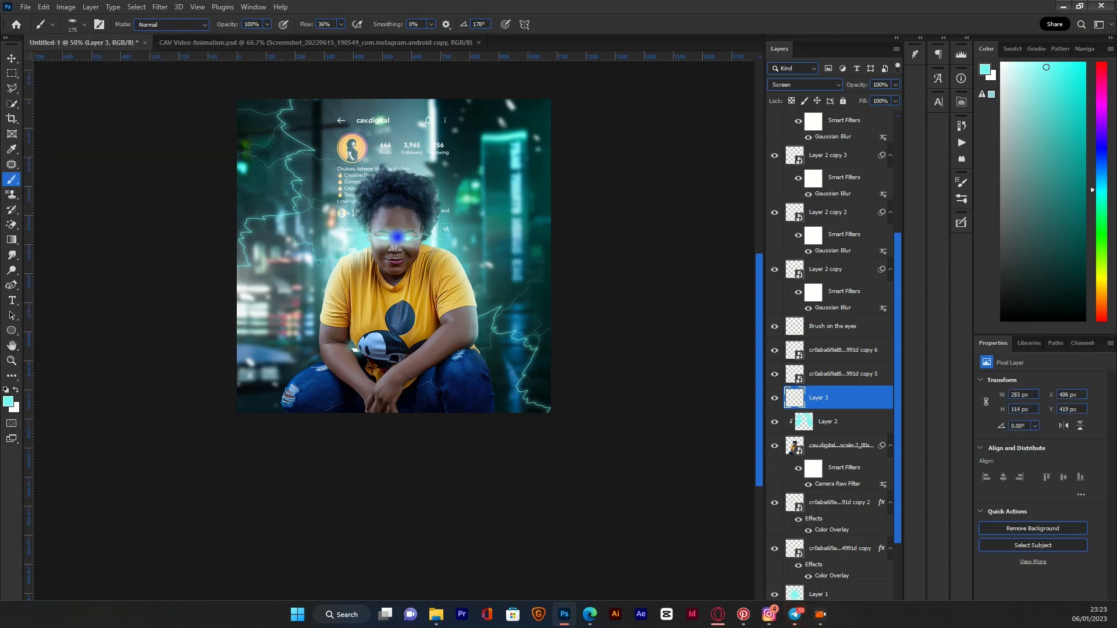
pyautogui.click(397, 237)
pyautogui.moveTo(865, 88); pyautogui.dragTo(850, 88)
pyautogui.hotkey('ctrl', '+')
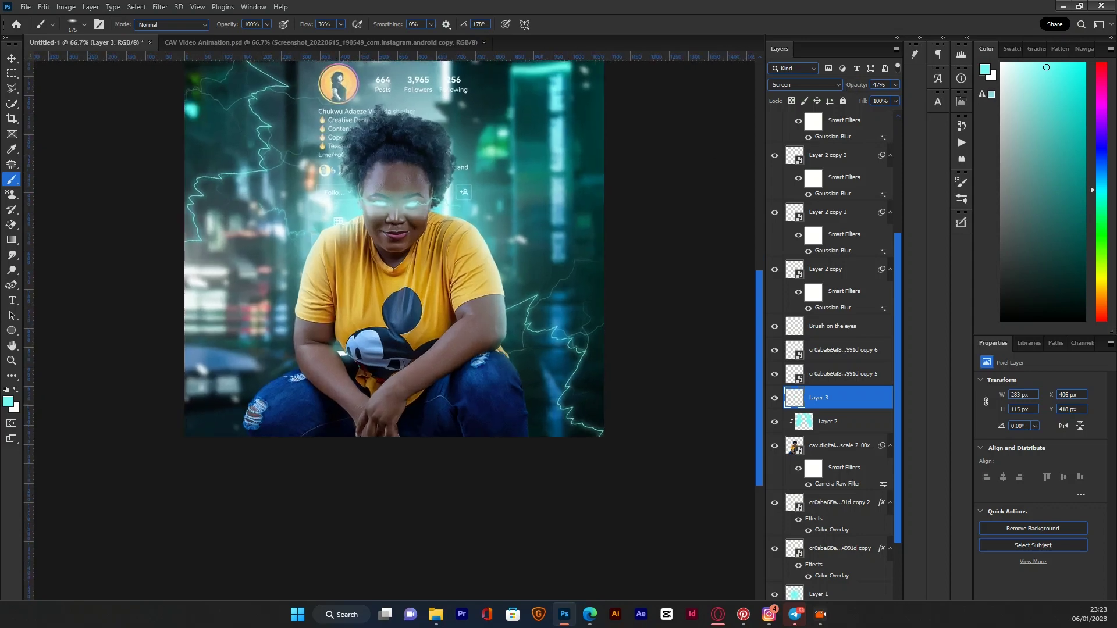
pyautogui.press('v')
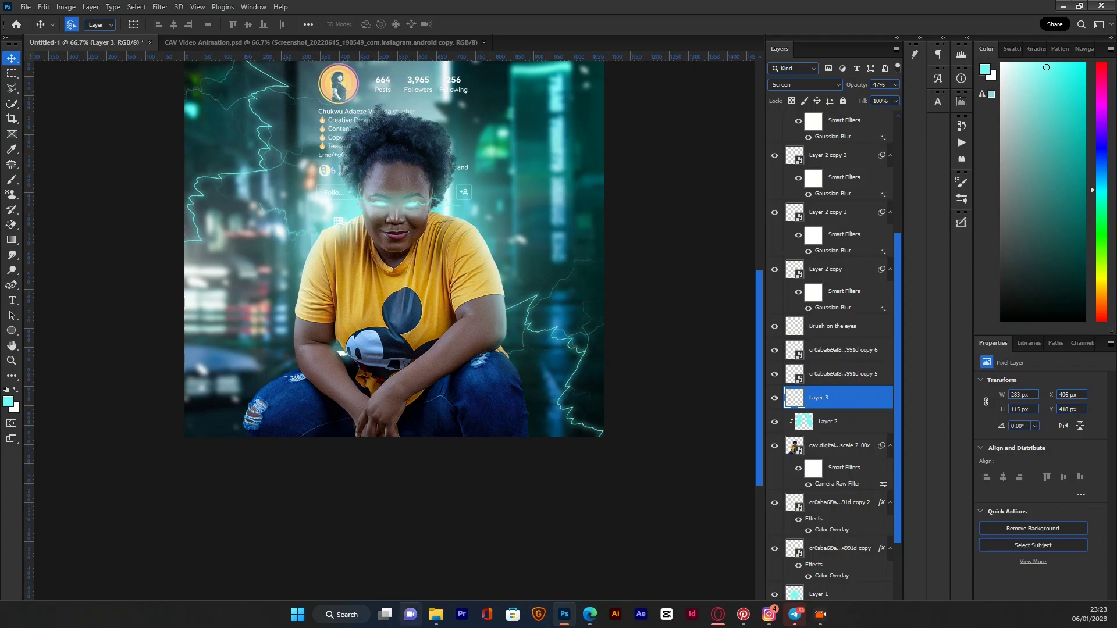
# - Place the V.I.P. rubber stamp image from the Downloads folder and scale it to about 460 px wide over the forearm and knee
pyautogui.moveTo(432, 625)
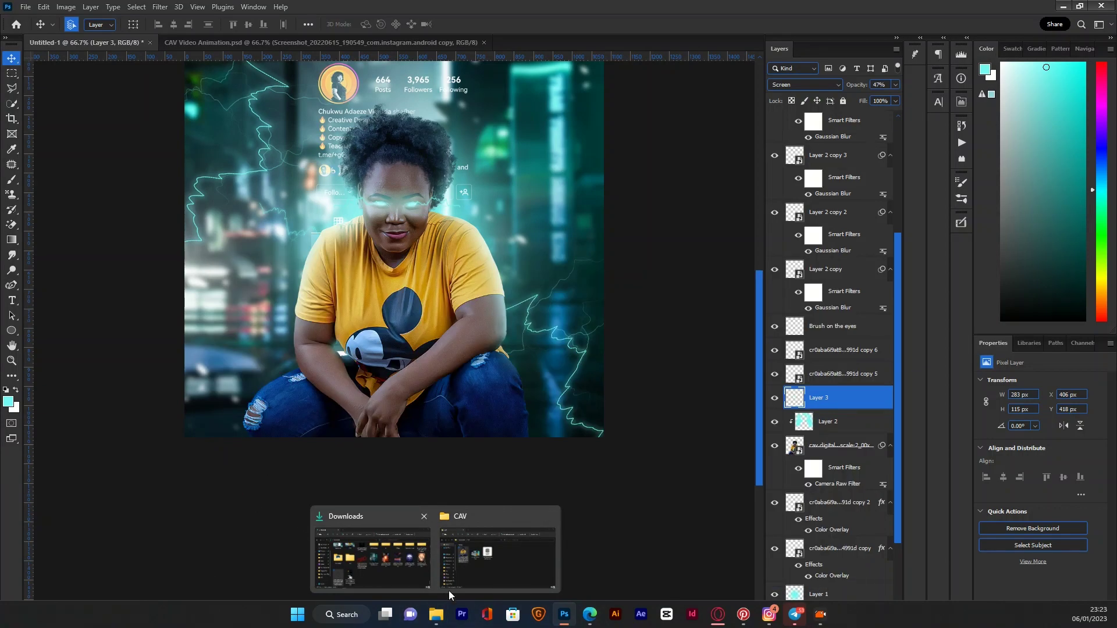
pyautogui.click(482, 573)
pyautogui.moveTo(436, 615)
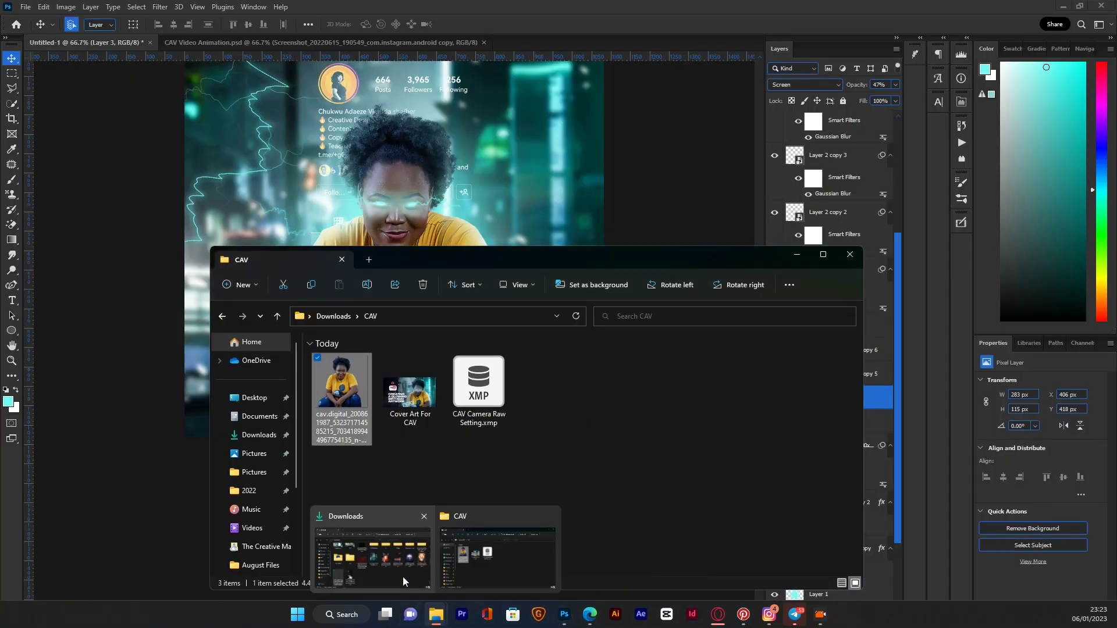
pyautogui.click(372, 550)
pyautogui.click(557, 314)
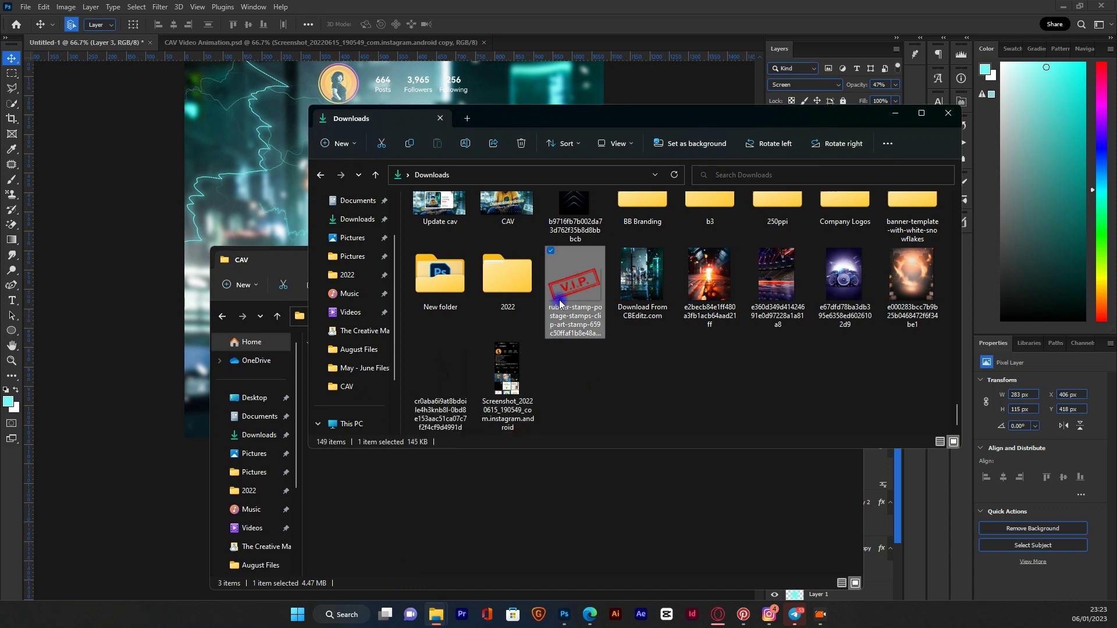
pyautogui.moveTo(566, 300); pyautogui.dragTo(250, 173)
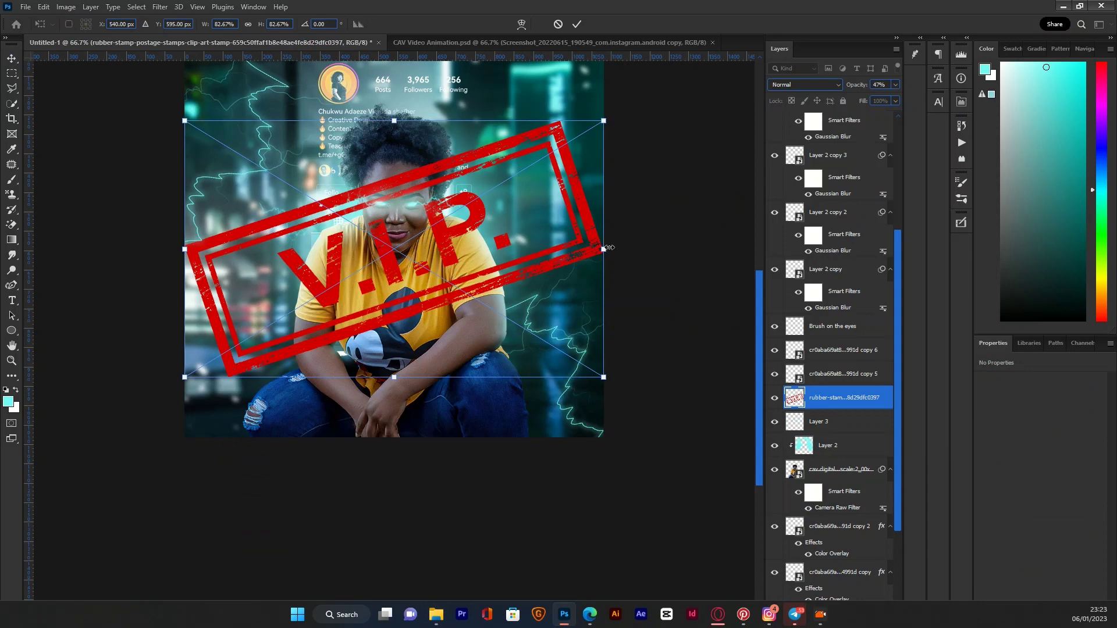
pyautogui.moveTo(604, 248); pyautogui.dragTo(491, 343)
pyautogui.press('Return')
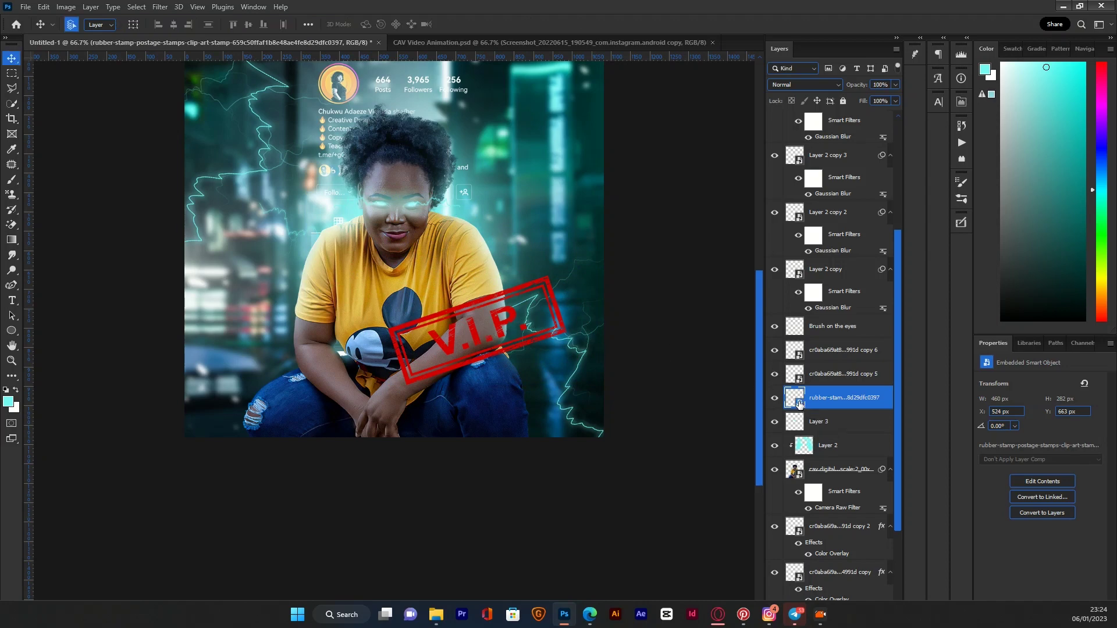
# - Open the contents of the V.I.P. stamp's smart object for editing
pyautogui.doubleClick(832, 398)
pyautogui.press('Home')
pyautogui.press('Return')
pyautogui.doubleClick(799, 404)
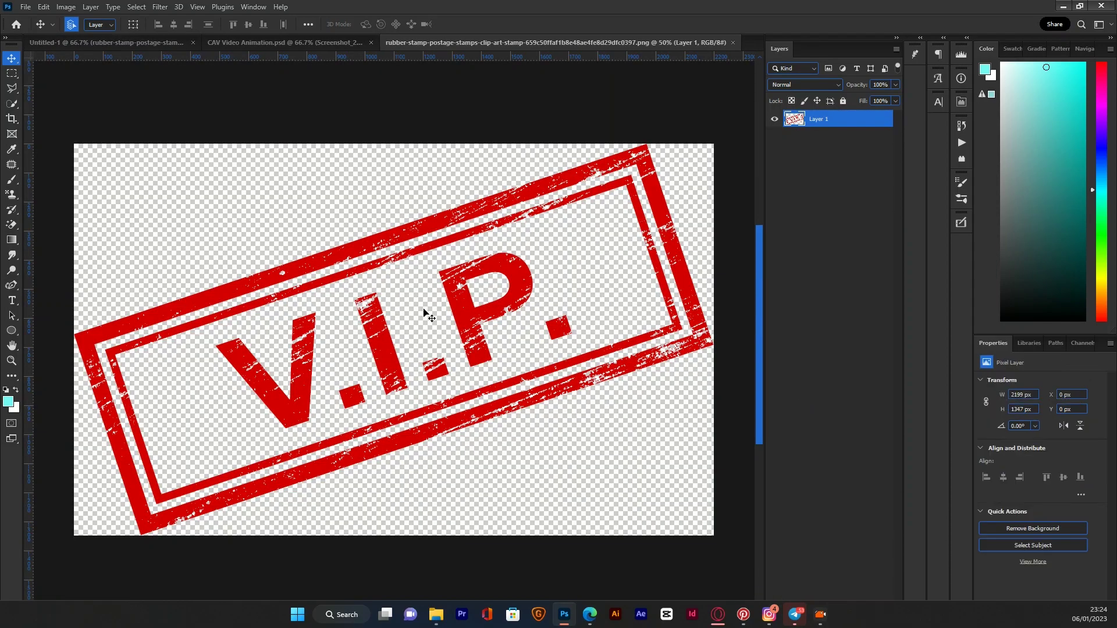
pyautogui.rightClick(874, 122)
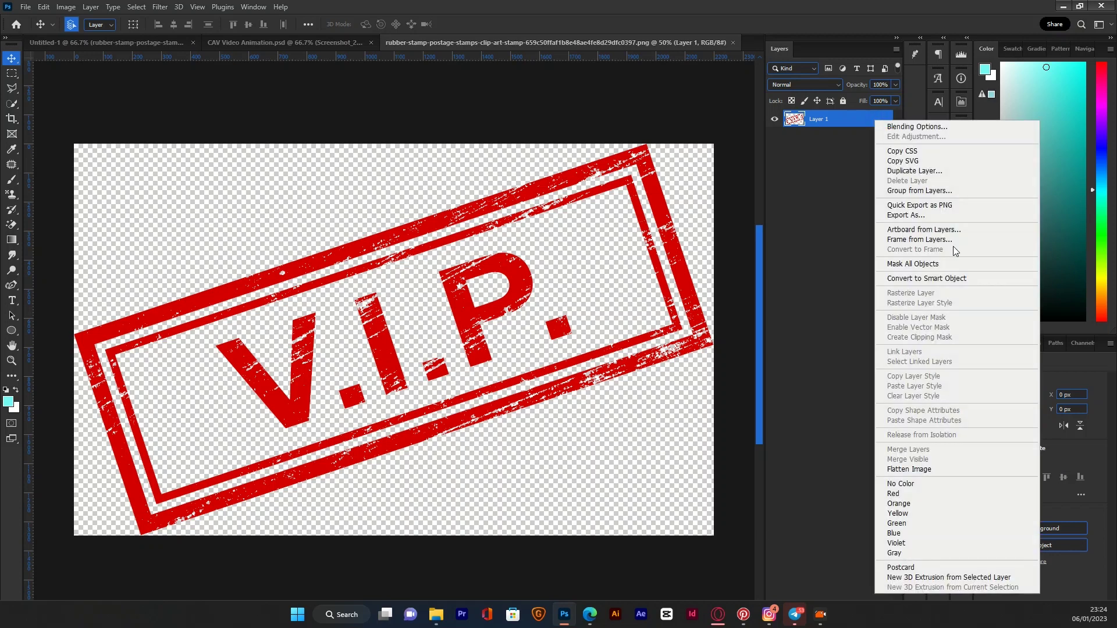
pyautogui.click(942, 280)
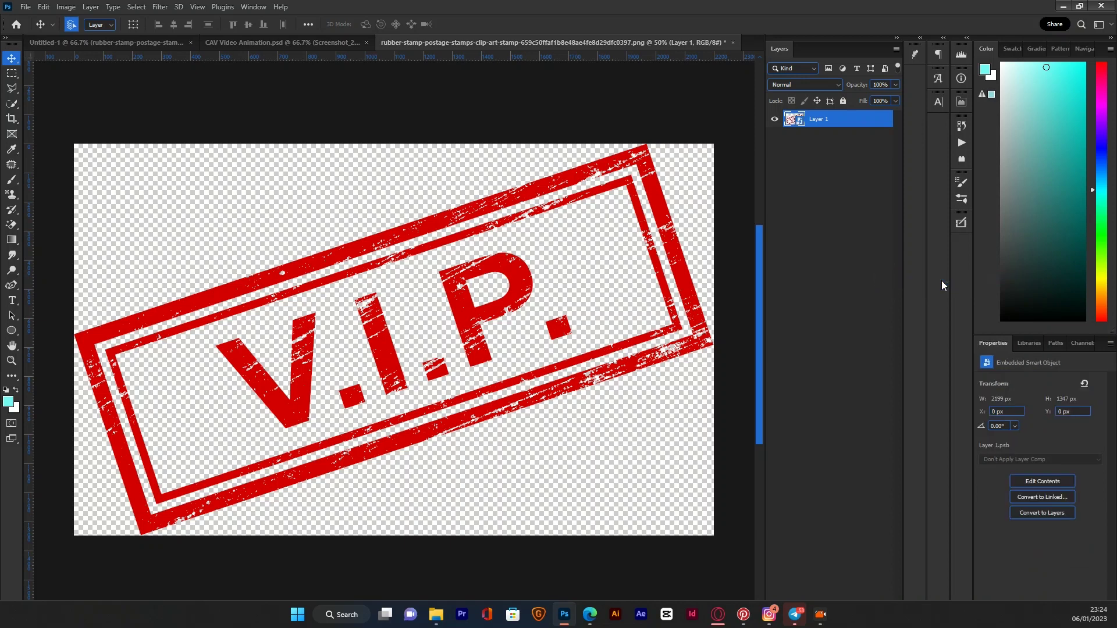
pyautogui.hotkey('ctrl', 'z')
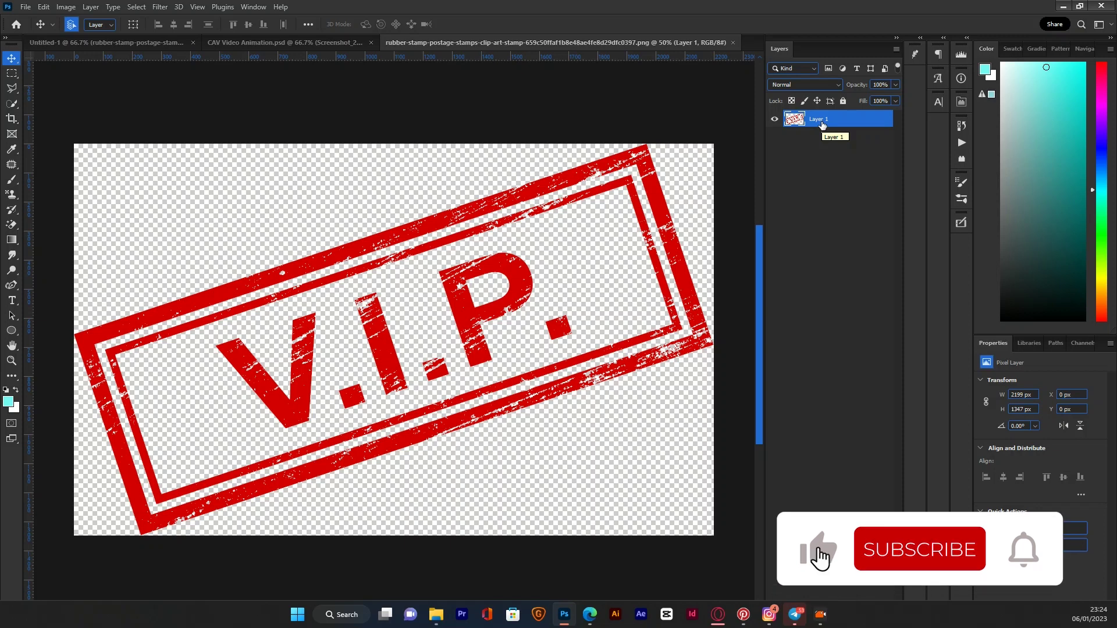
# - Apply a Color Overlay in cyan 73faf4 at 100% opacity, Normal blend mode, to the stamp layer
pyautogui.rightClick(821, 123)
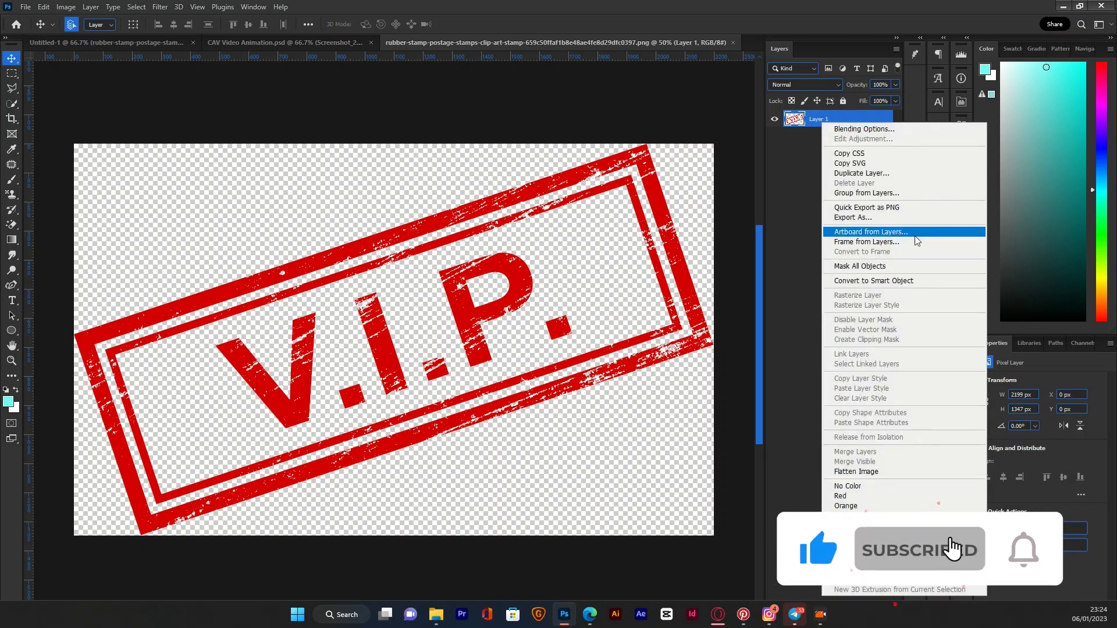
pyautogui.click(890, 129)
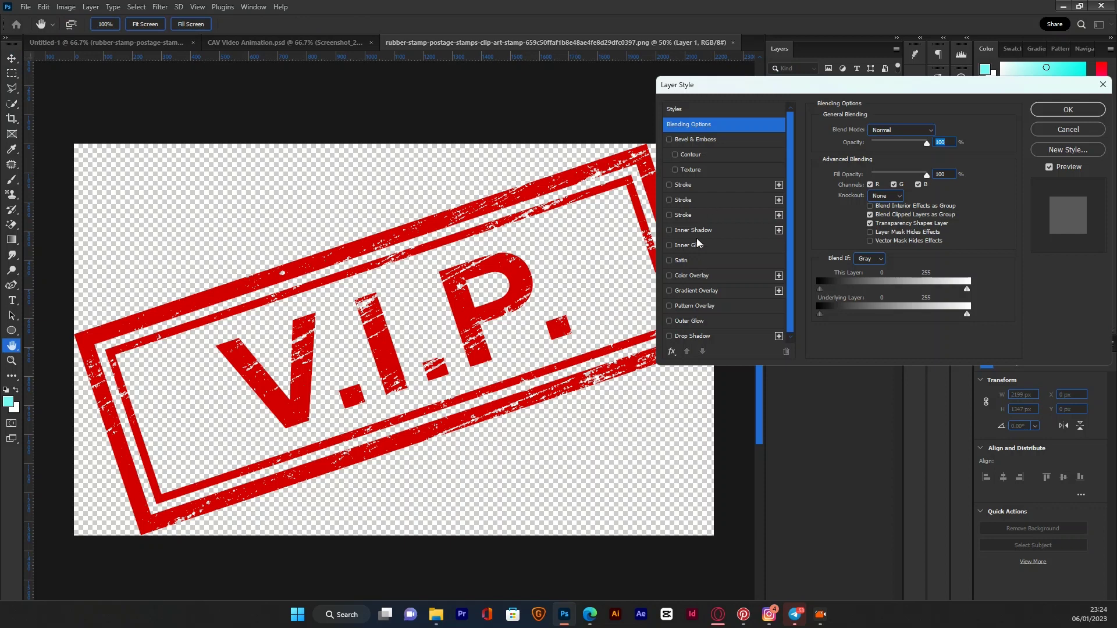
pyautogui.click(698, 275)
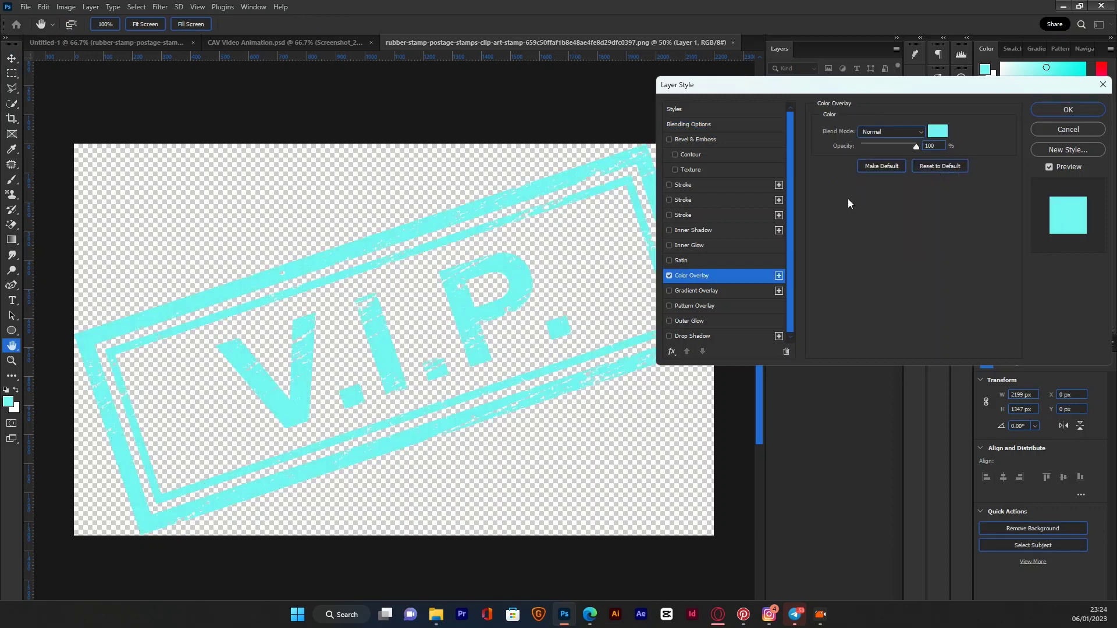
pyautogui.click(937, 132)
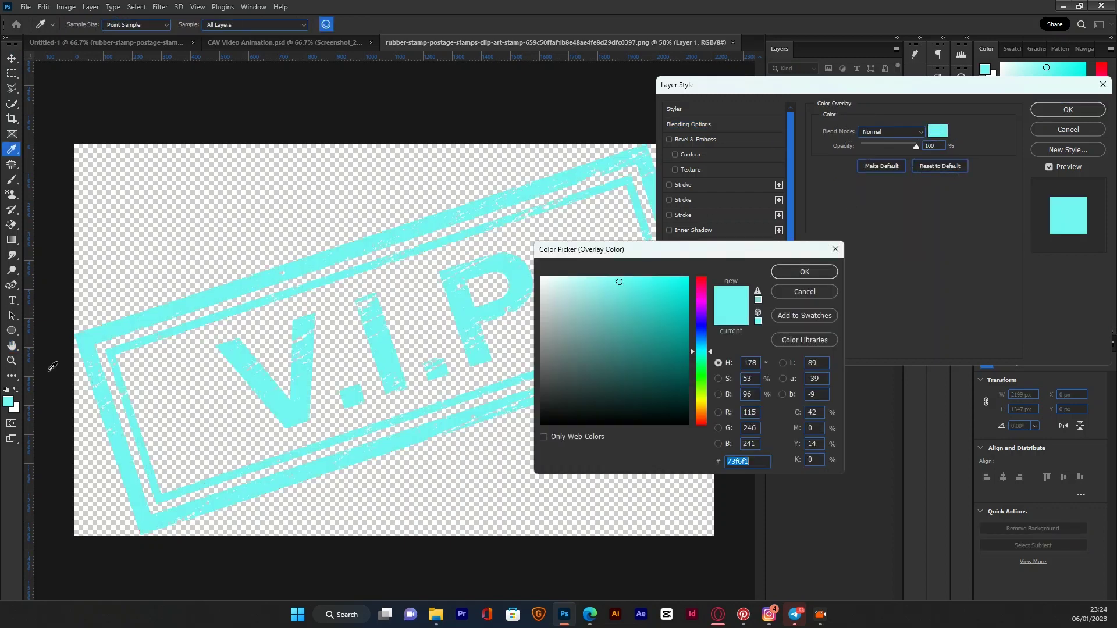
pyautogui.click(13, 399)
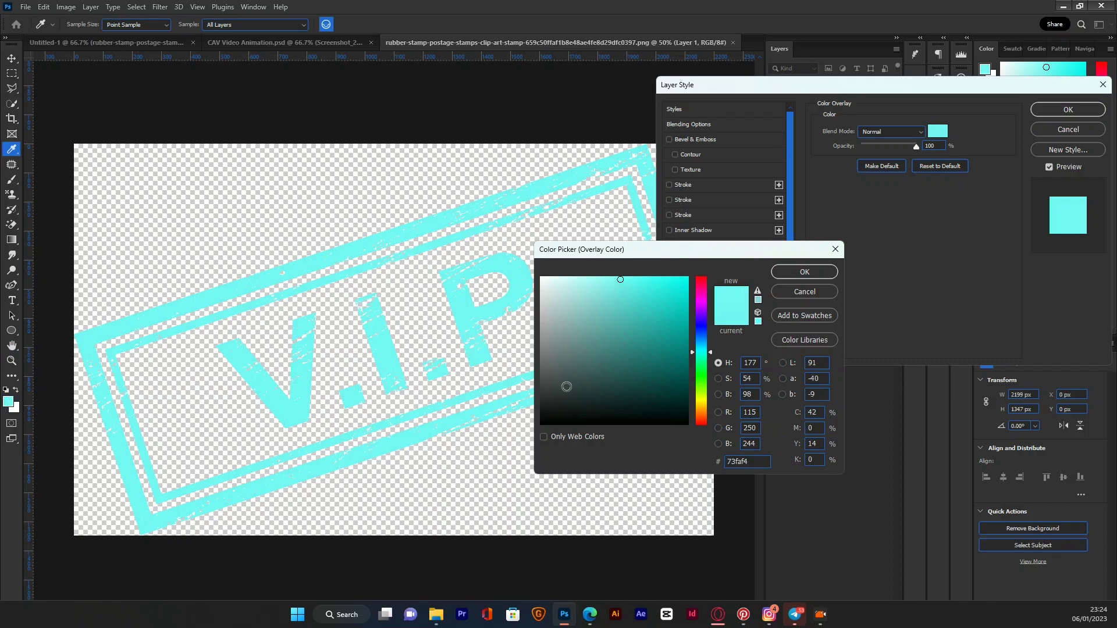
pyautogui.click(781, 274)
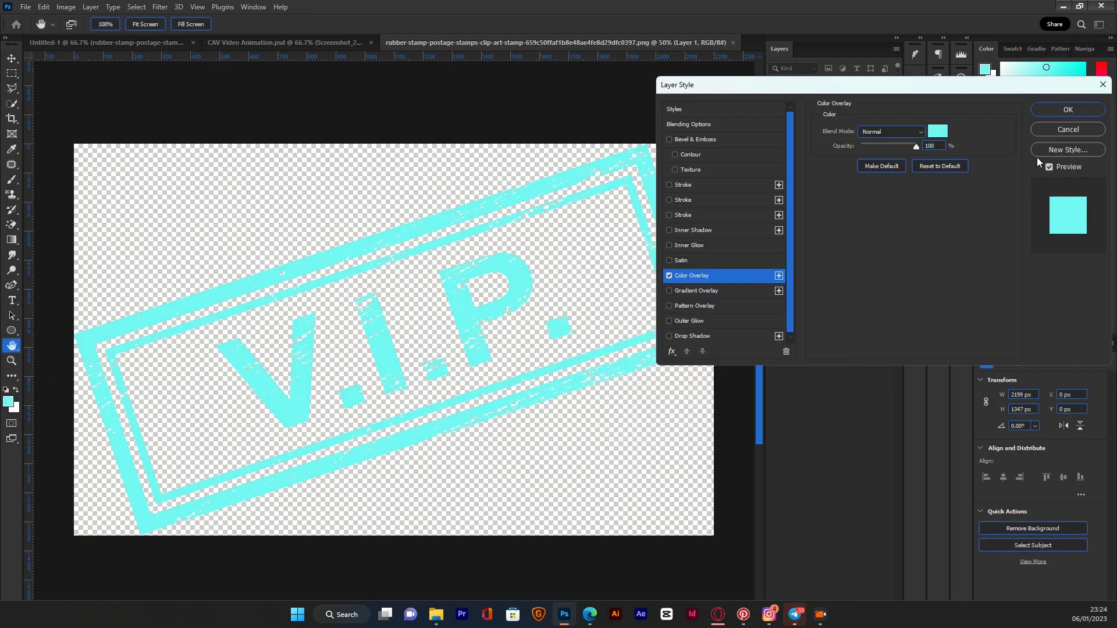
pyautogui.click(1056, 108)
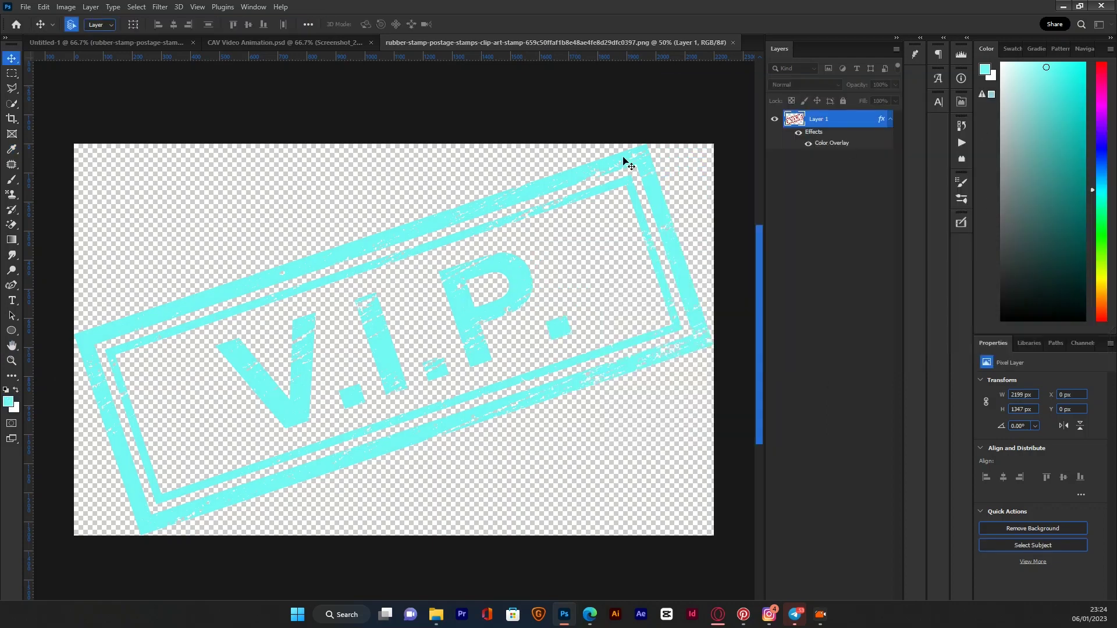
# - Save and close the stamp's contents, and move the stamp on the flyer slightly down to about X 540, Y 707 px
pyautogui.press('ctrl')
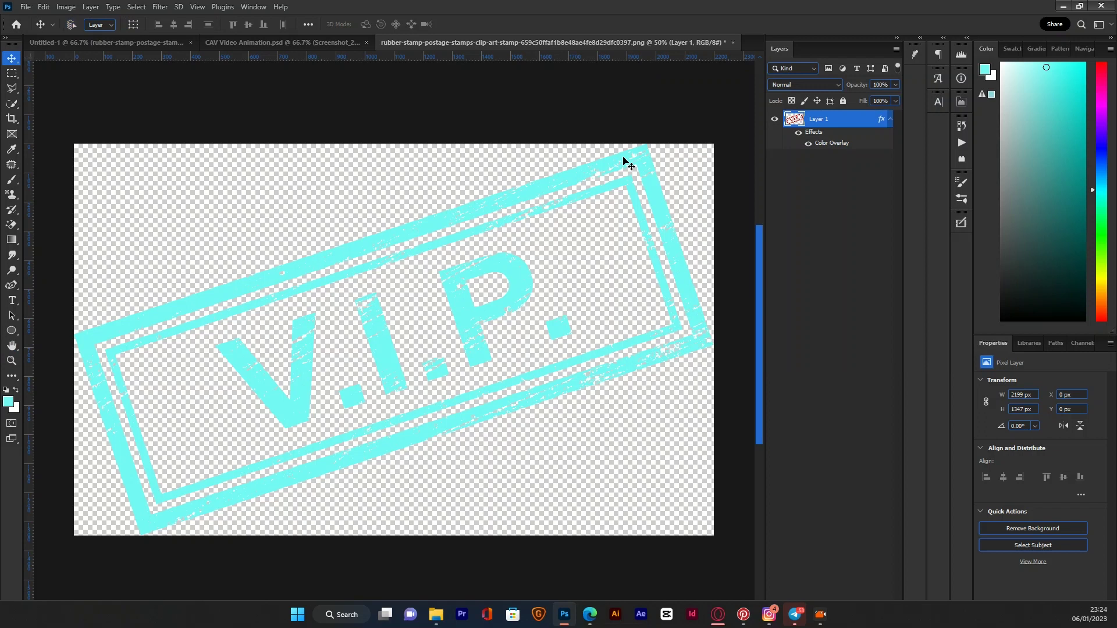
pyautogui.hotkey('ctrl', 's')
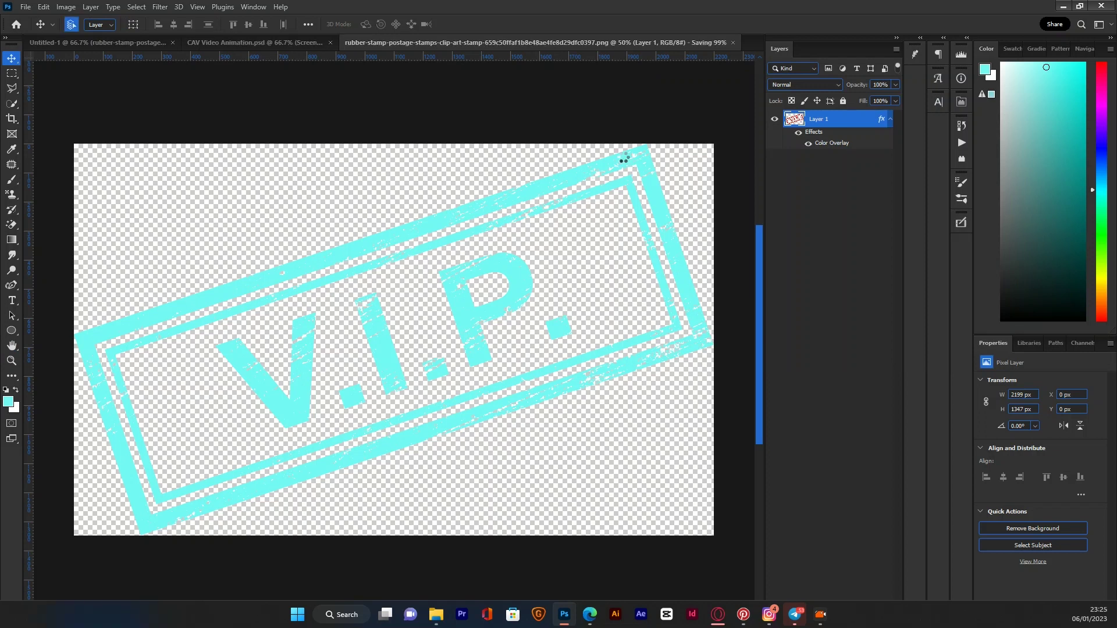
pyautogui.click(731, 43)
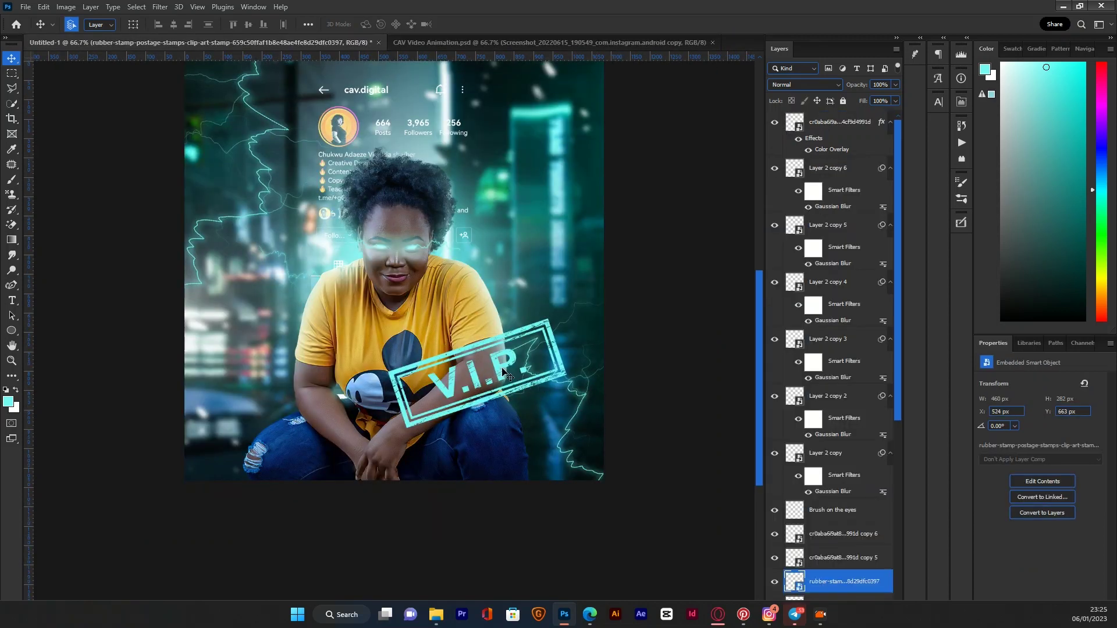
pyautogui.moveTo(497, 364)
pyautogui.mouseDown()
pyautogui.moveTo(551, 416)
pyautogui.moveTo(503, 384)
pyautogui.mouseUp()
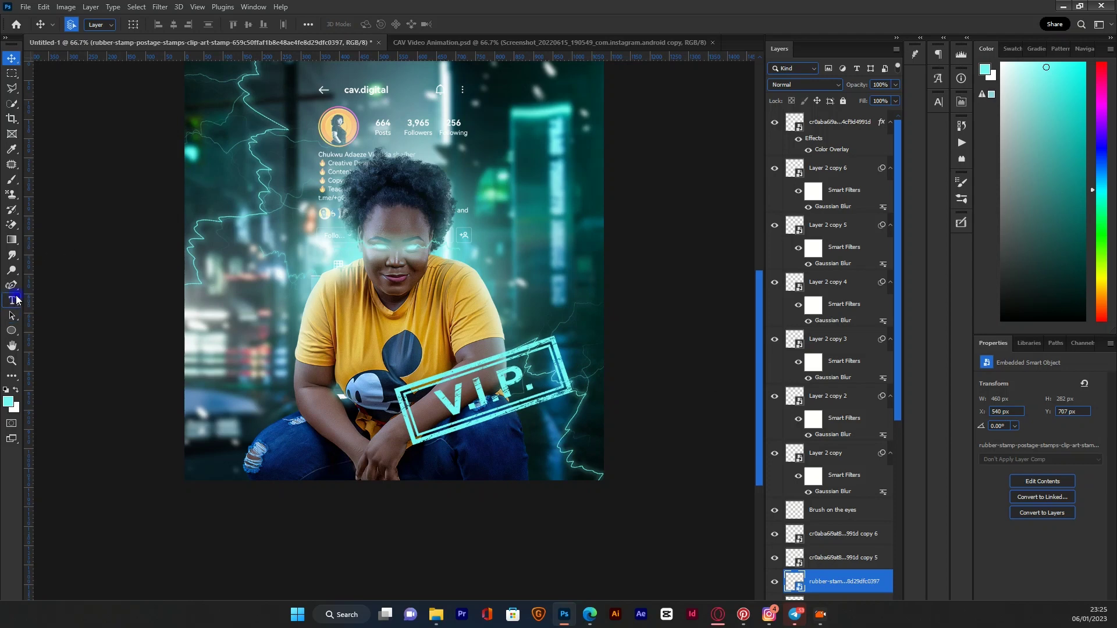
# - Add the text "Designer" over the lower edge of the stamp in the Autograf PERSONAL USE ONLY font
pyautogui.moveTo(16, 299); pyautogui.dragTo(47, 301)
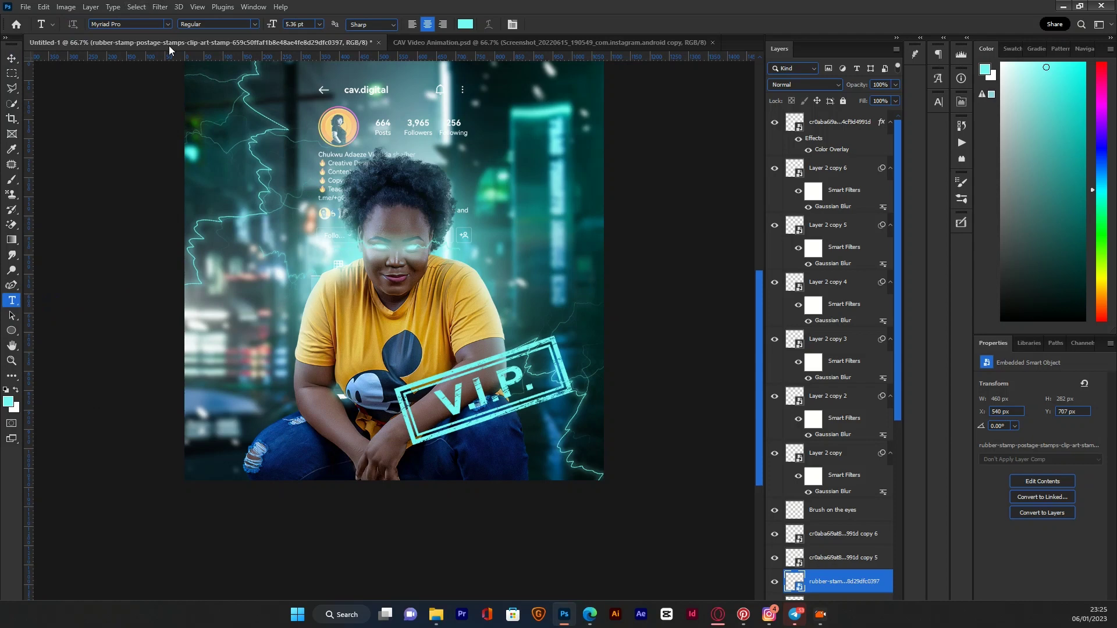
pyautogui.click(147, 22)
pyautogui.write('auto')
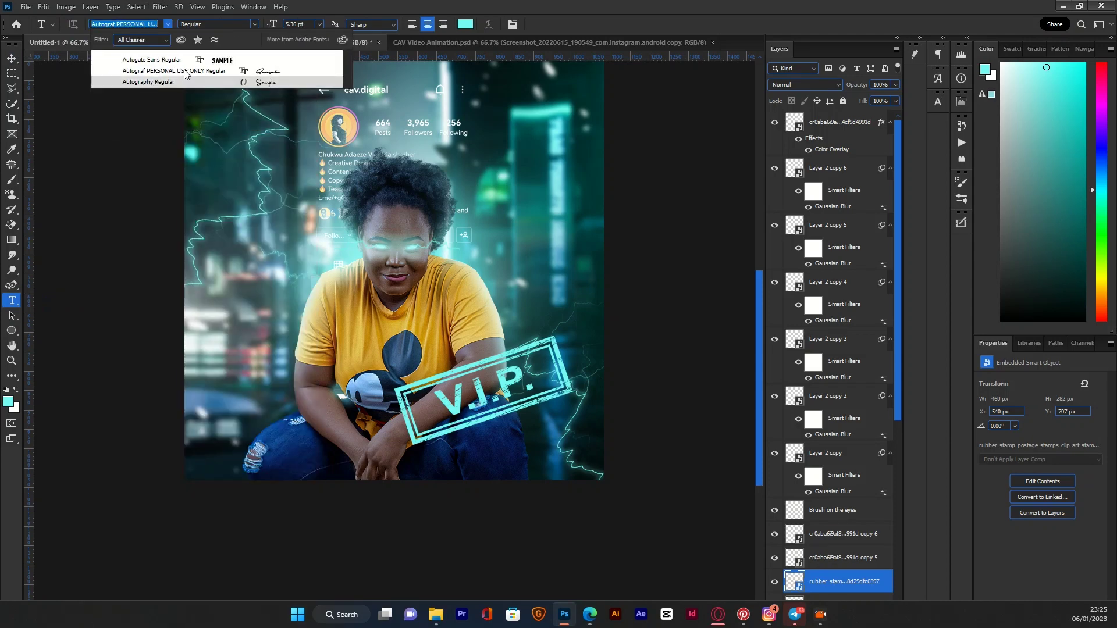
pyautogui.click(185, 71)
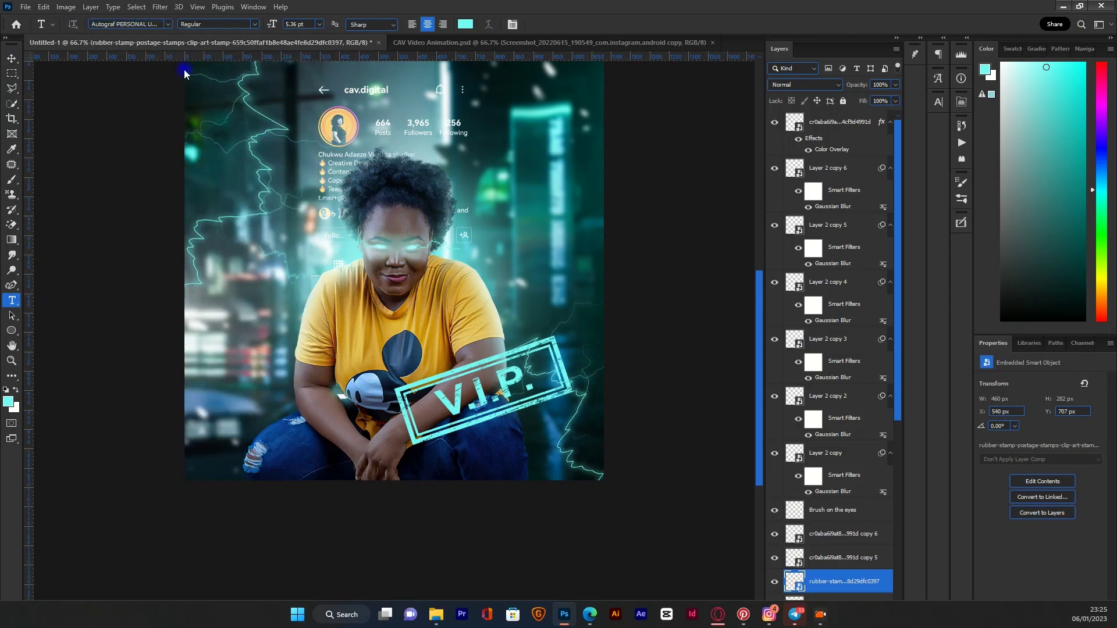
pyautogui.click(402, 413)
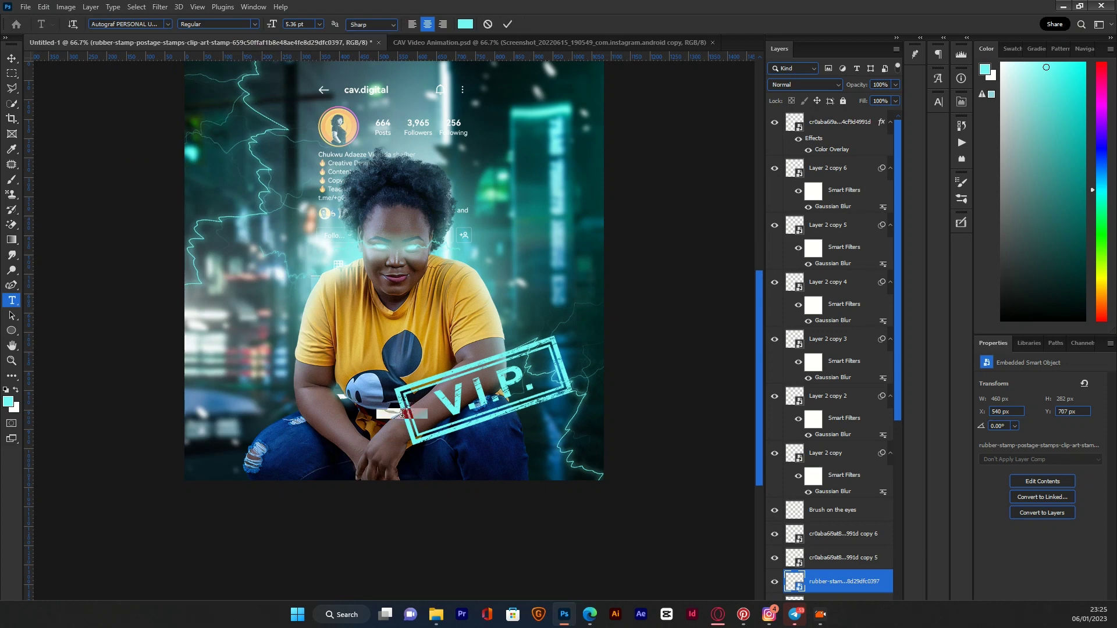
pyautogui.press('BackSpace')
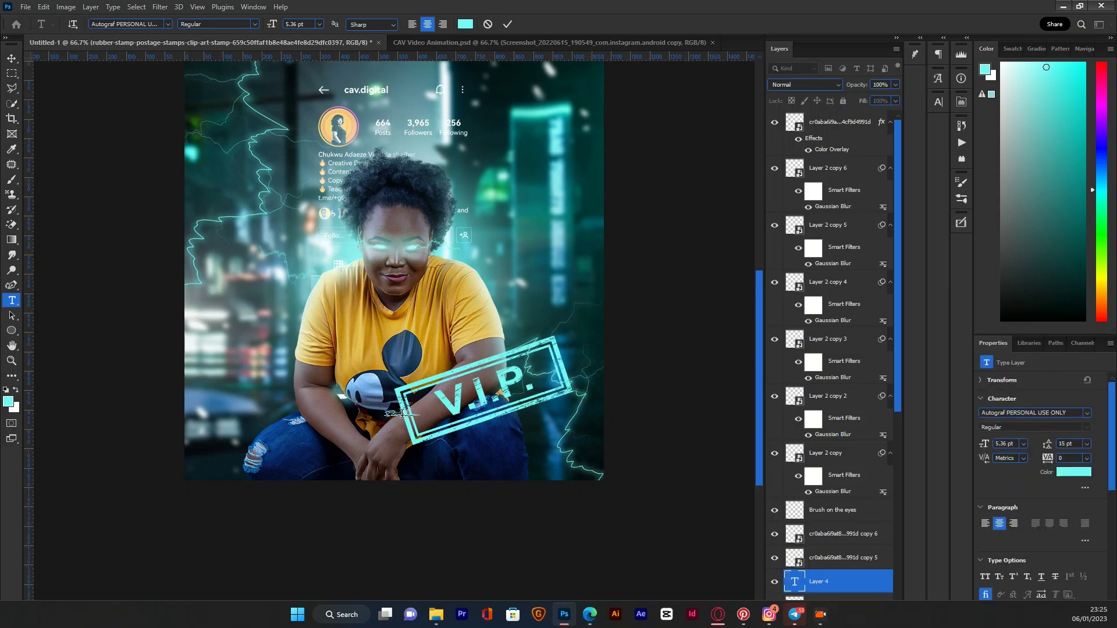
pyautogui.hotkey('ctrl', 'Return')
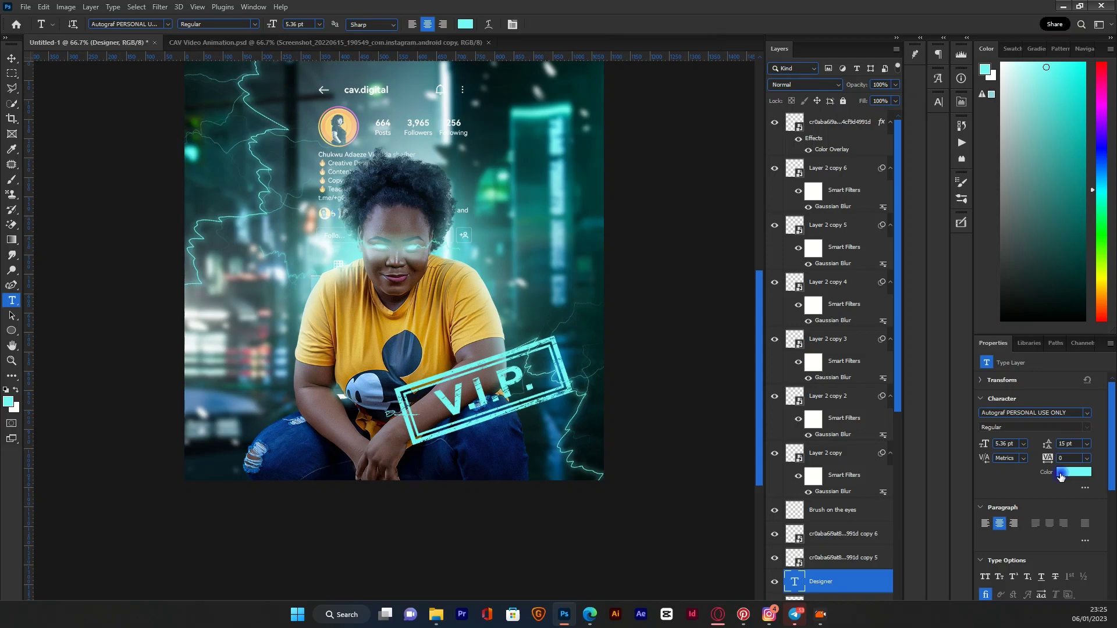
# - Set the colour of the "Designer" text to white ffffff
pyautogui.click(1073, 472)
pyautogui.moveTo(585, 297); pyautogui.dragTo(513, 275)
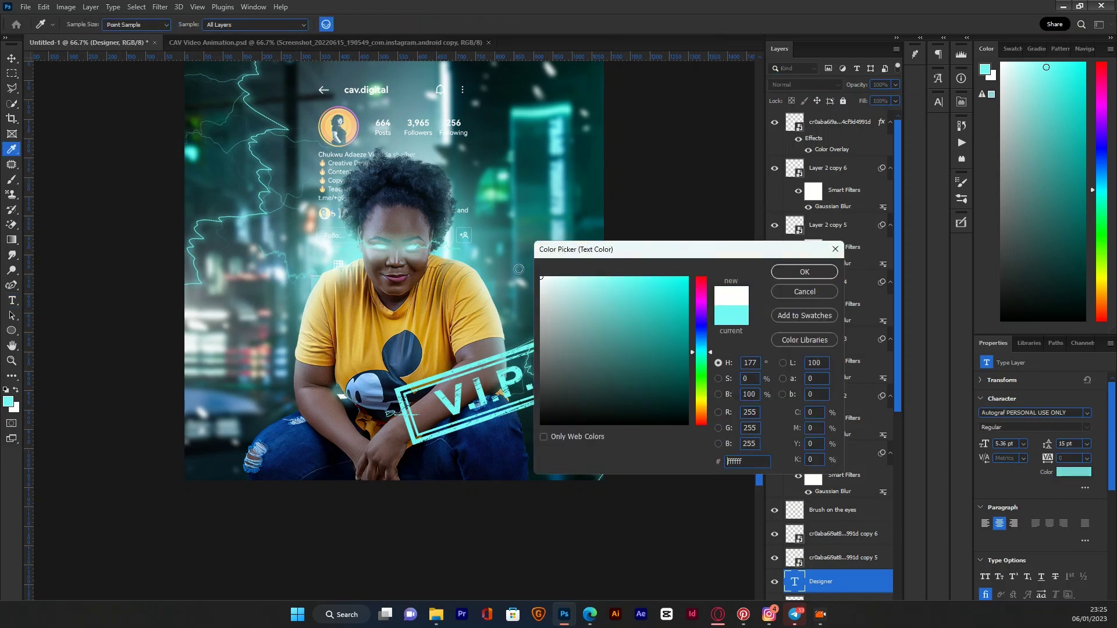
pyautogui.press('Return')
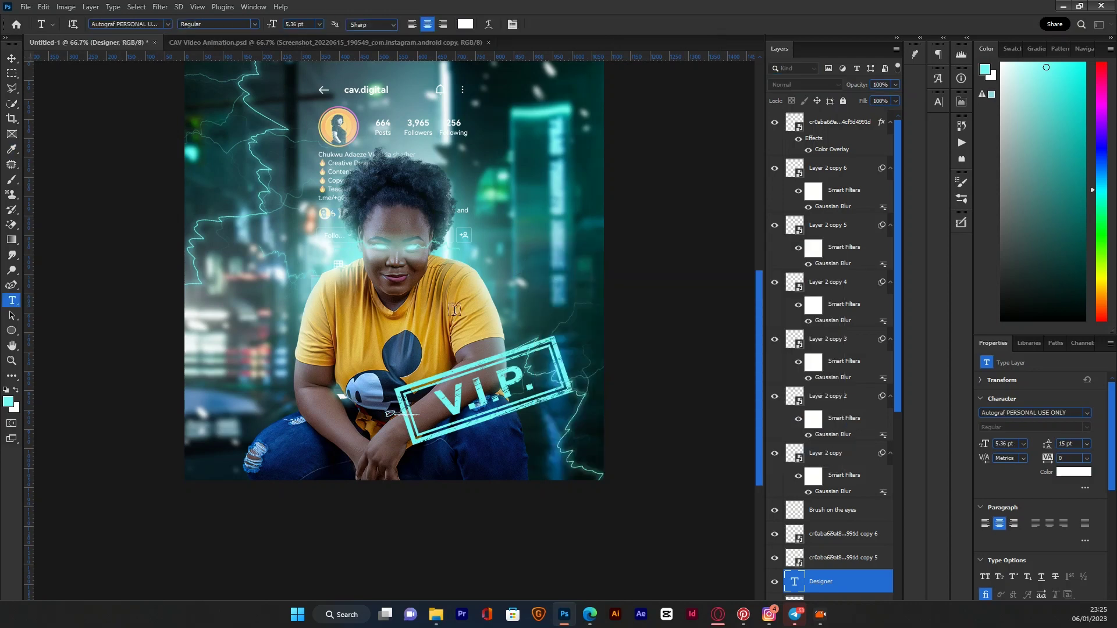
# - Enlarge the "Designer" text to about 594%, rotate it to -17.64° and lay it across the V.I.P. stamp
pyautogui.hotkey('ctrl', 't')
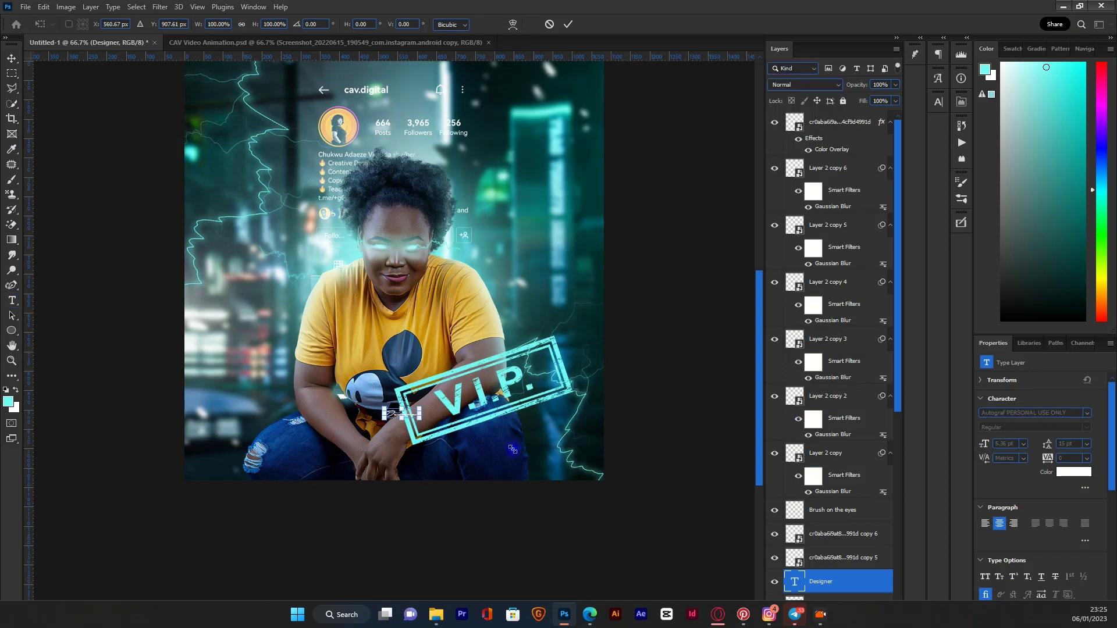
pyautogui.moveTo(512, 449); pyautogui.dragTo(576, 396)
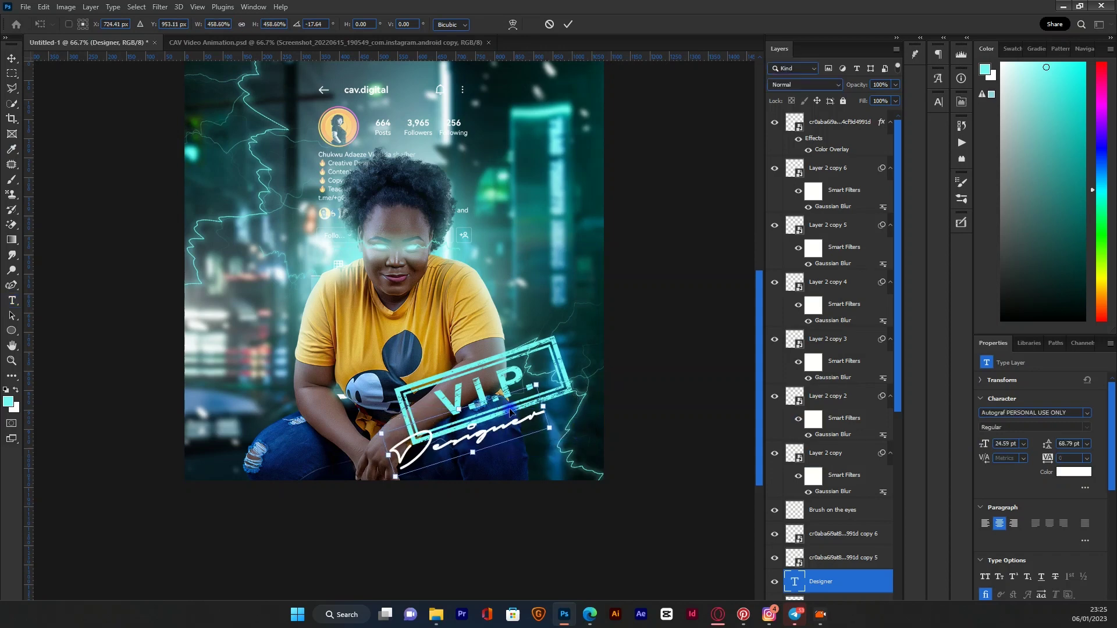
pyautogui.moveTo(510, 411); pyautogui.dragTo(555, 362)
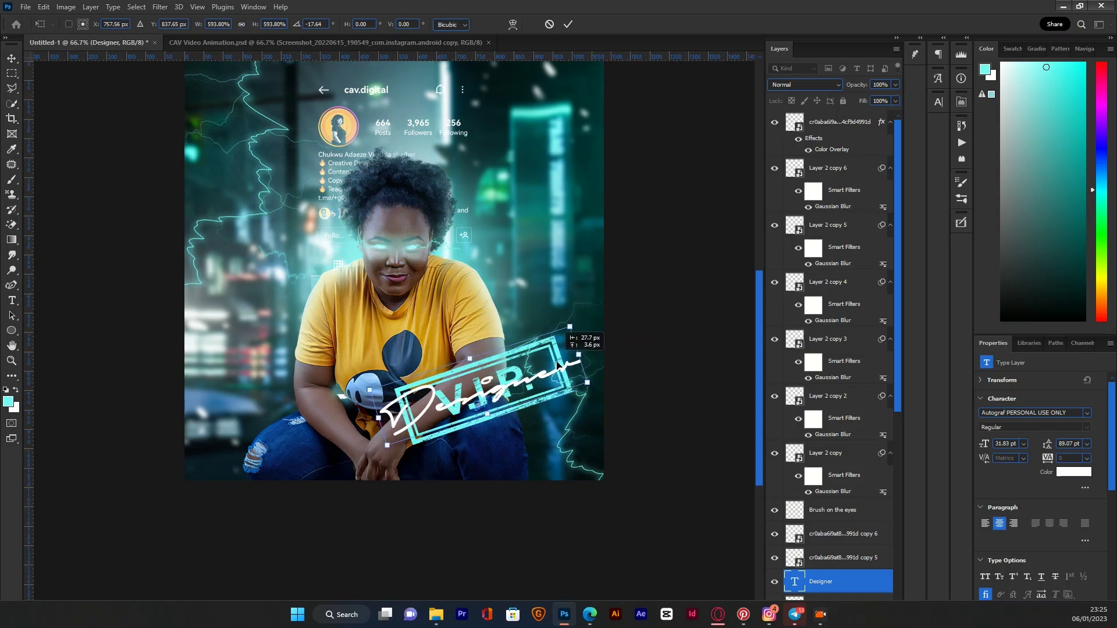
pyautogui.hotkey('ctrl', 'z')
pyautogui.press('Return')
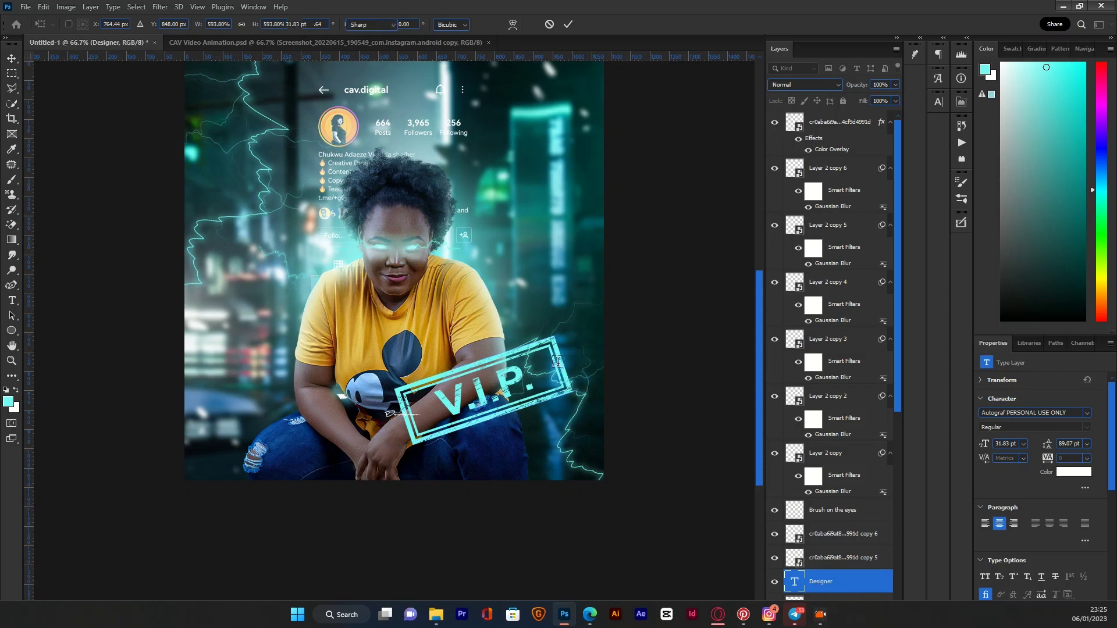
pyautogui.press('Return')
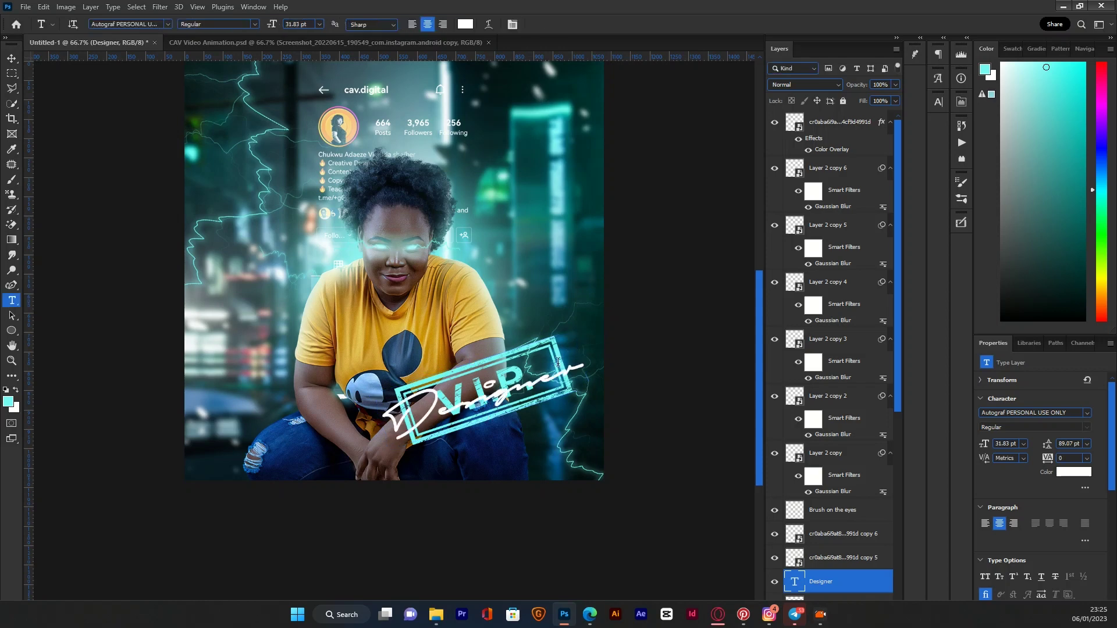
pyautogui.press('v')
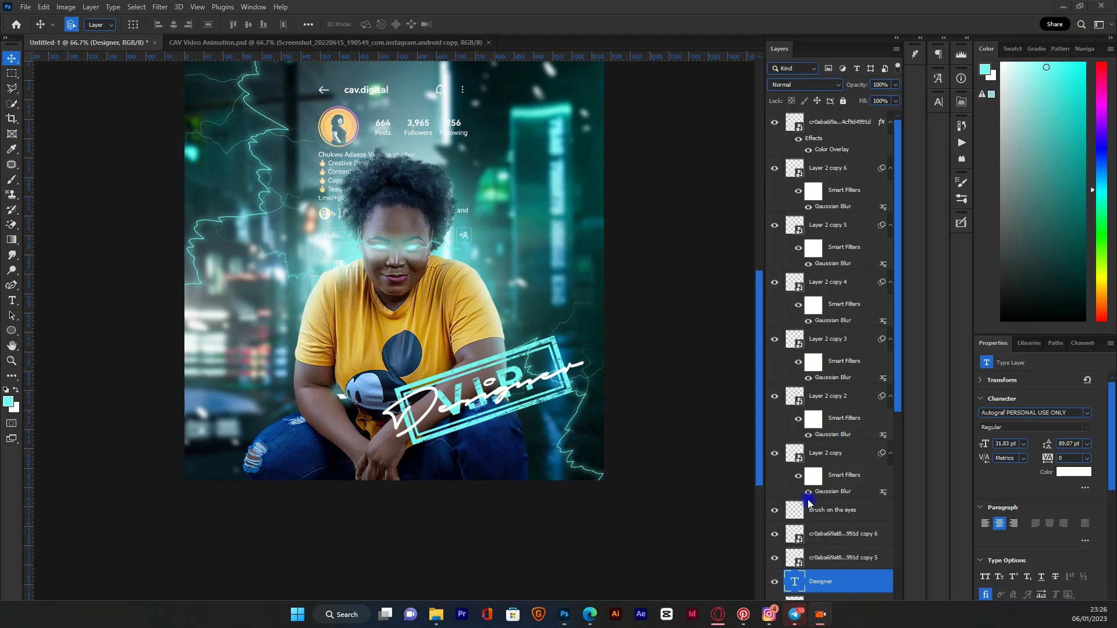
pyautogui.scroll(-8, 840, 577)
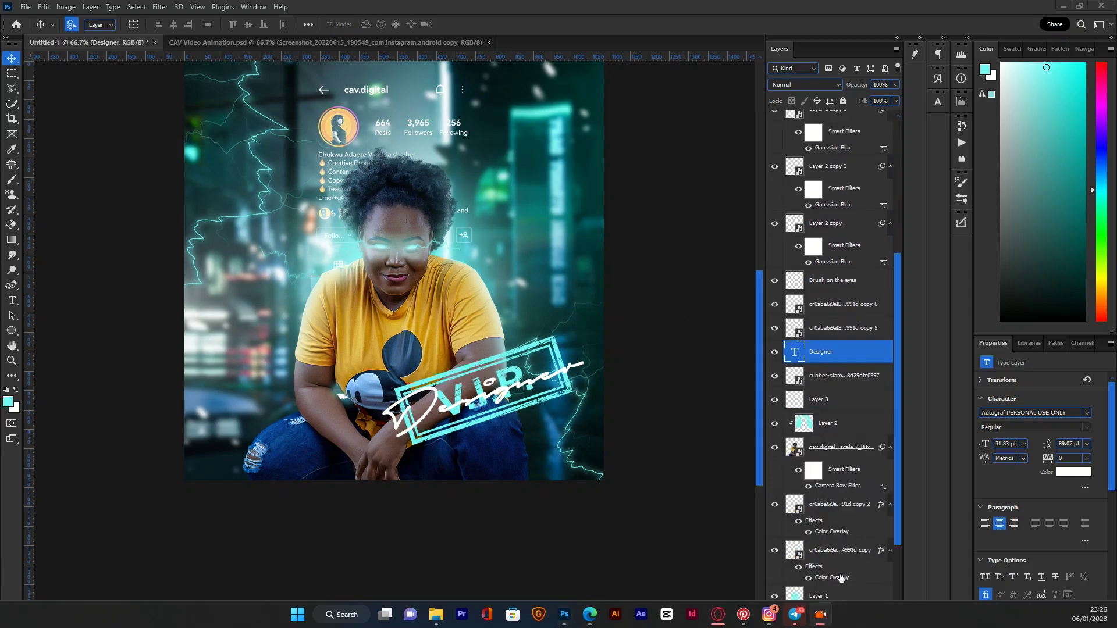
# - Combine the "Designer" text layer and the rubber-stamp layer into a single smart object
pyautogui.scroll(5, 842, 574)
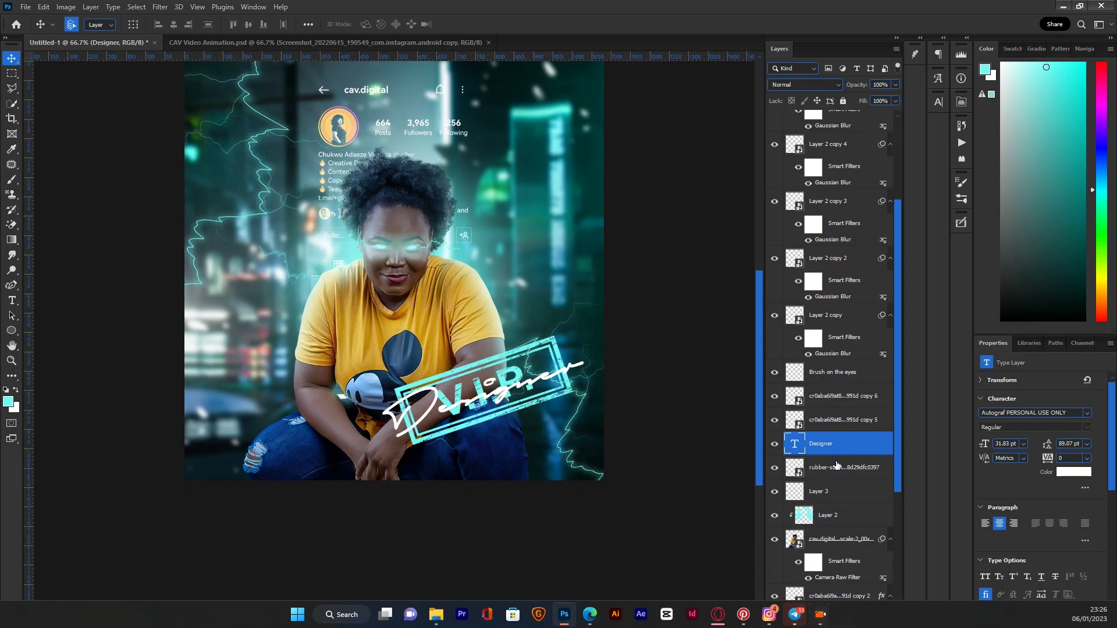
pyautogui.press('ctrl')
pyautogui.keyDown('ctrl'); pyautogui.click(842, 469); pyautogui.keyUp('ctrl')
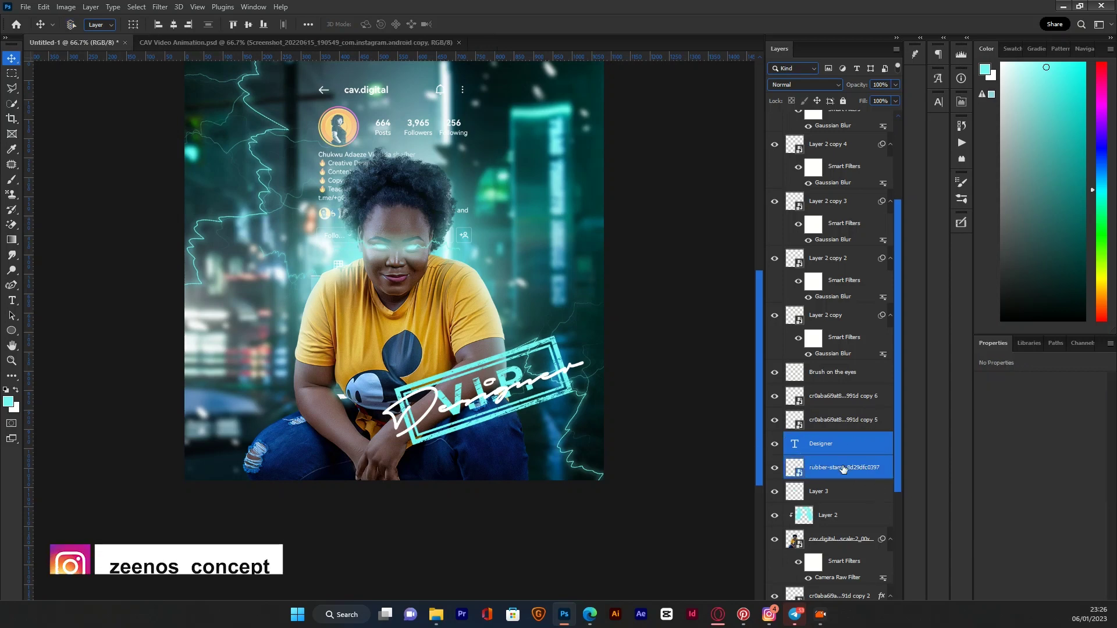
pyautogui.press('ctrl')
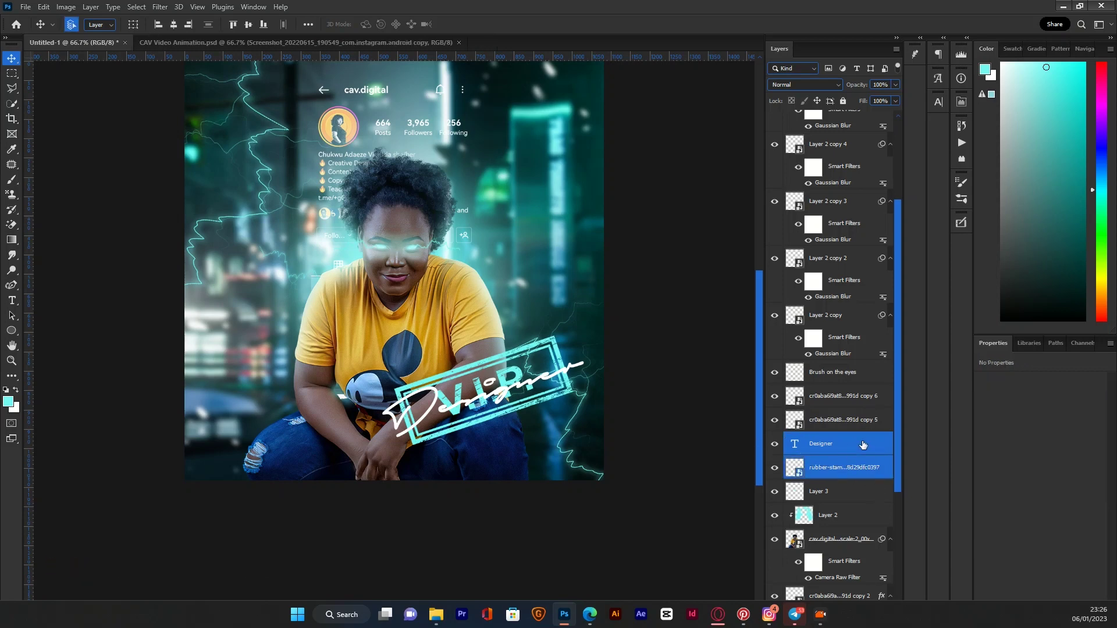
pyautogui.rightClick(856, 445)
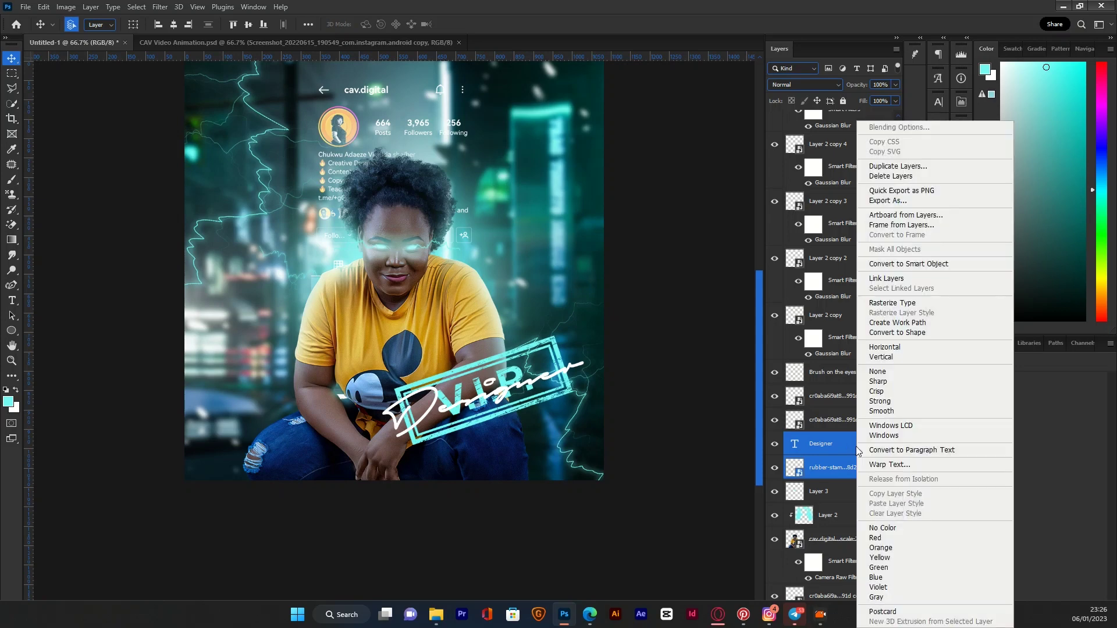
pyautogui.click(874, 266)
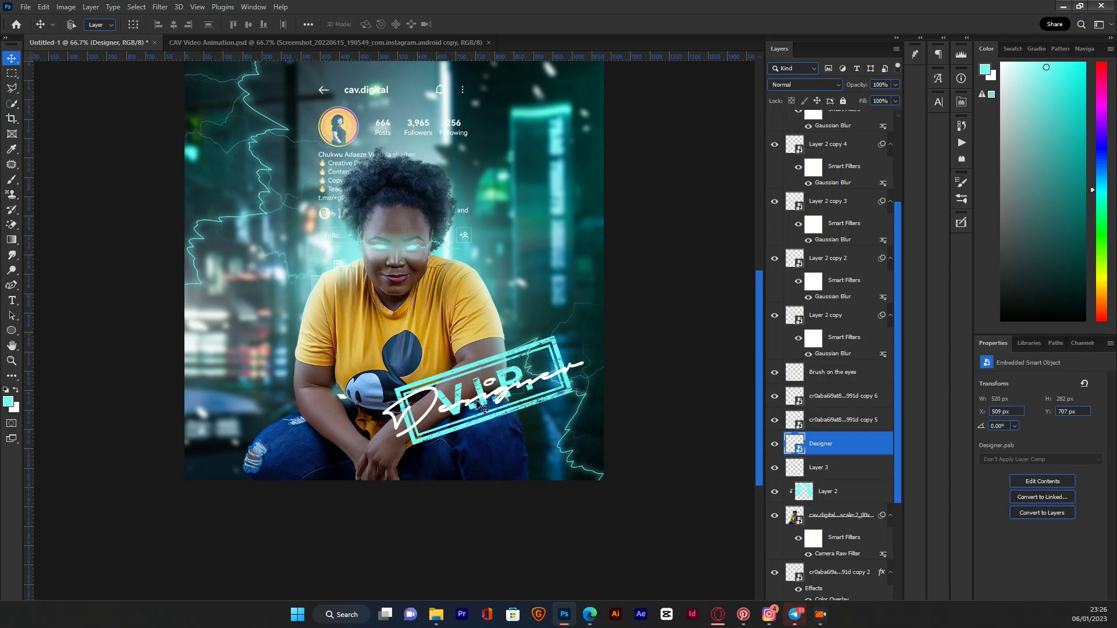
# - Rotate the combined stamp to about 38.70°, shrink it to about 378 x 224 px and place it in the flyer's lower-right corner
pyautogui.hotkey('ctrl', 't')
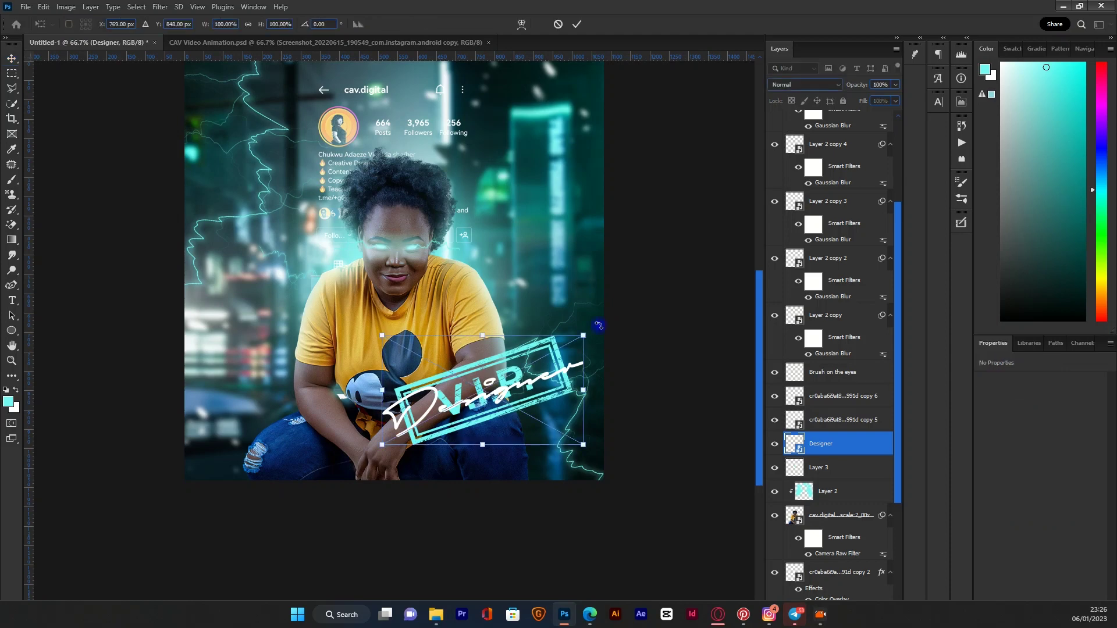
pyautogui.moveTo(605, 325); pyautogui.dragTo(631, 489)
pyautogui.moveTo(572, 384); pyautogui.dragTo(585, 391)
pyautogui.moveTo(558, 436)
pyautogui.mouseDown()
pyautogui.moveTo(560, 427)
pyautogui.moveTo(571, 438)
pyautogui.mouseUp()
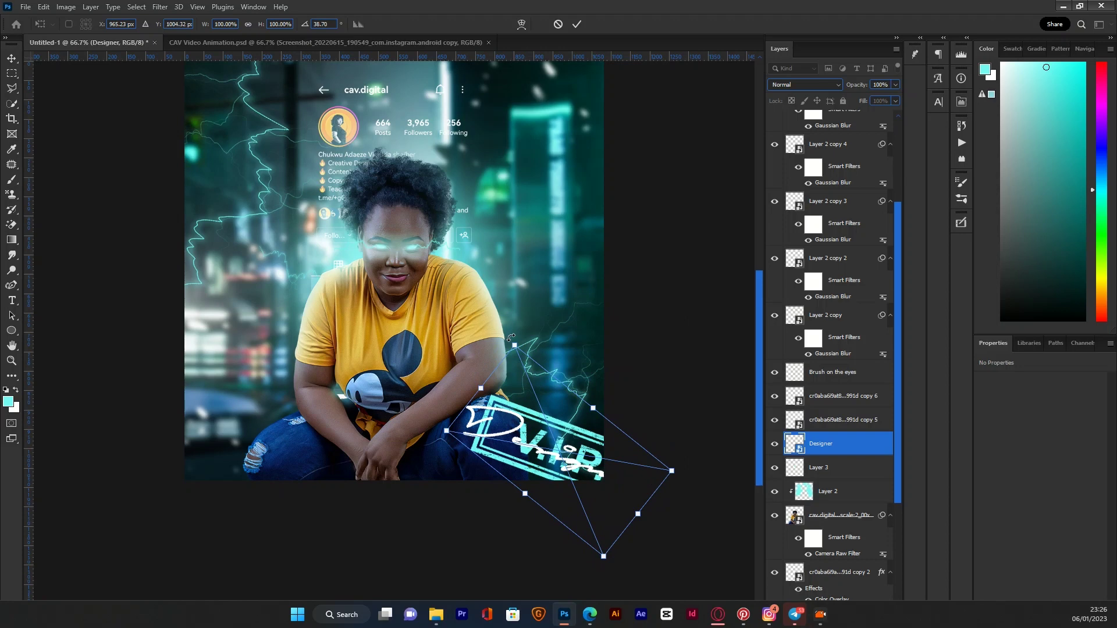
pyautogui.moveTo(514, 345); pyautogui.dragTo(525, 370)
pyautogui.press('Return')
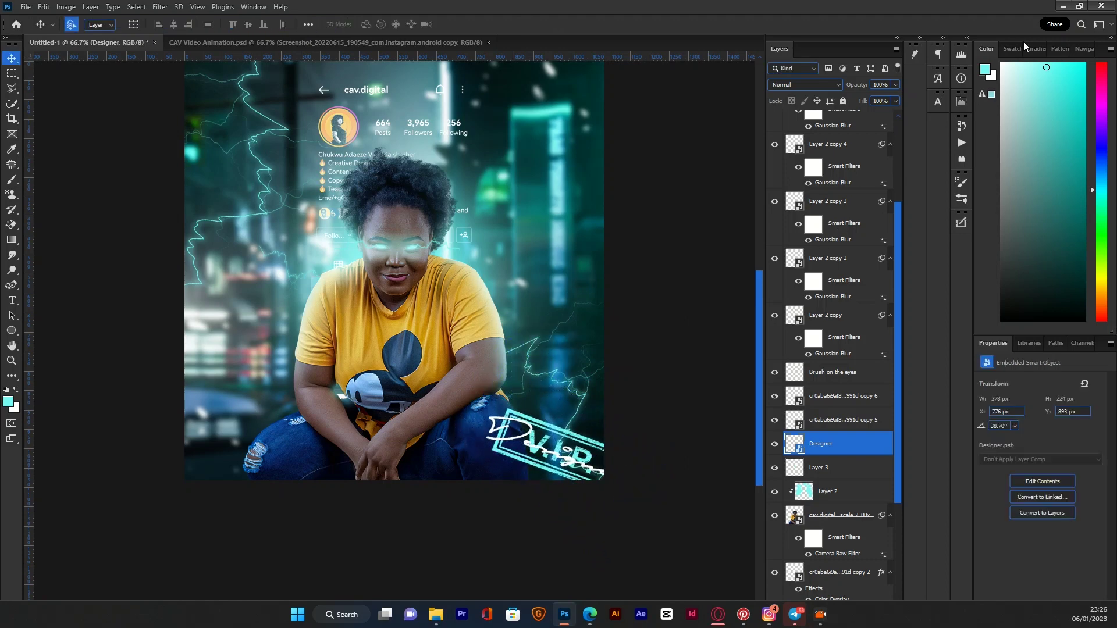
# - Apply a Gaussian Blur with a 3.9-pixel radius to the combined "Designer" stamp
pyautogui.click(826, 85)
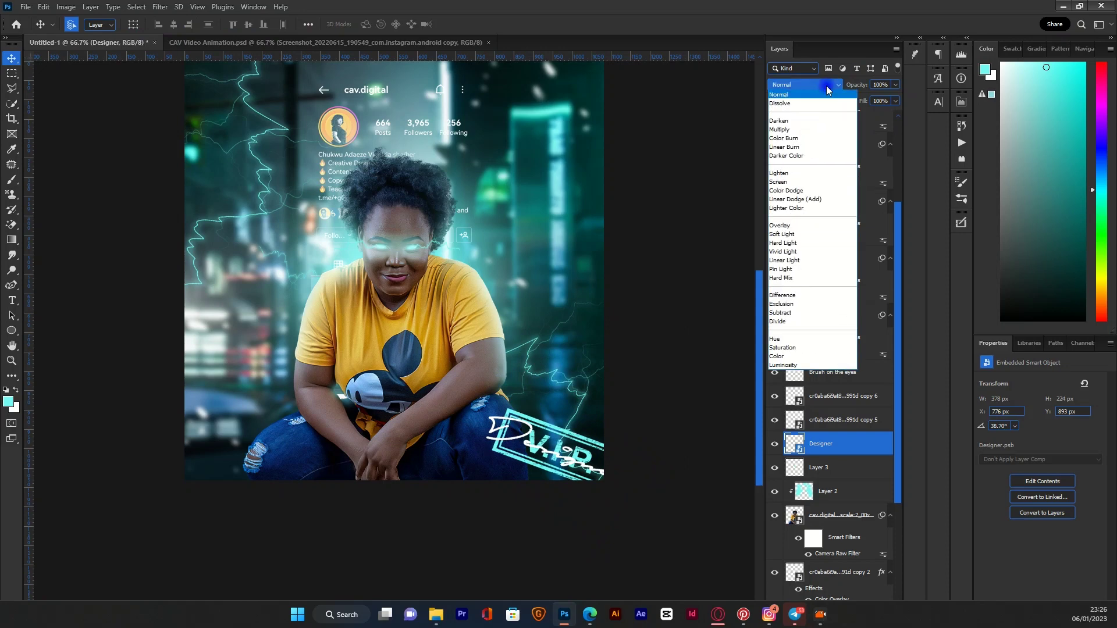
pyautogui.click(827, 88)
pyautogui.click(160, 7)
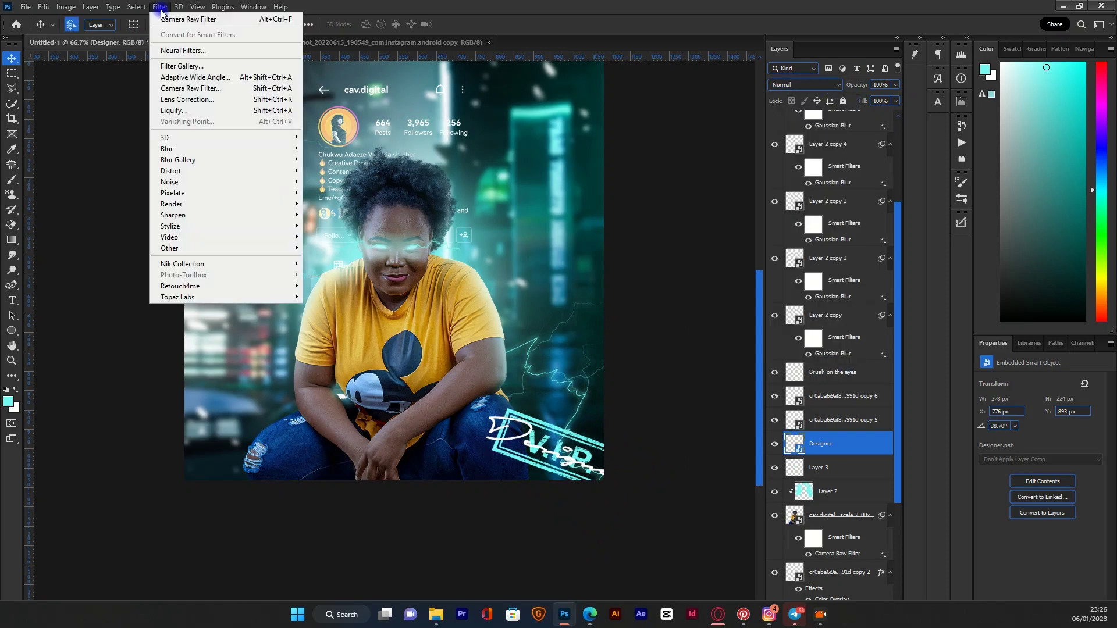
pyautogui.moveTo(266, 150)
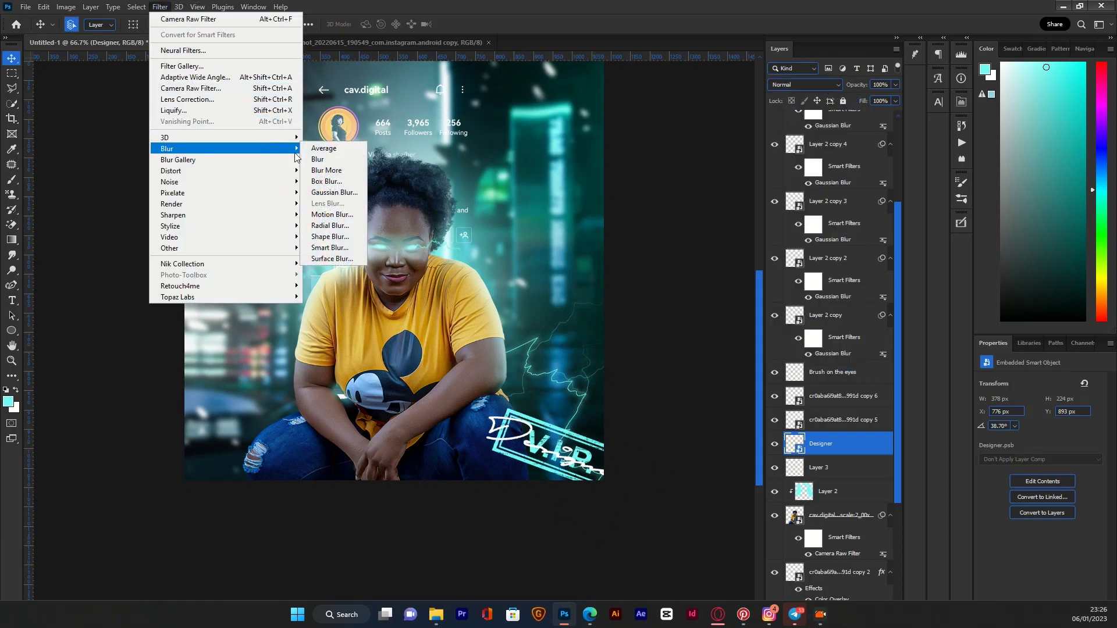
pyautogui.click(348, 193)
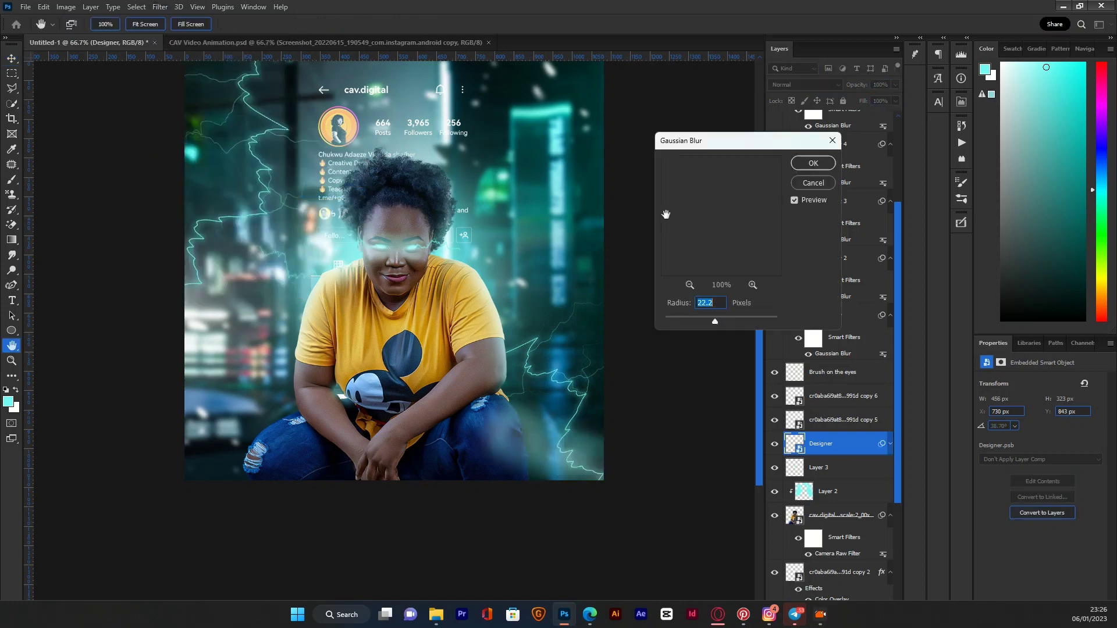
pyautogui.click(689, 321)
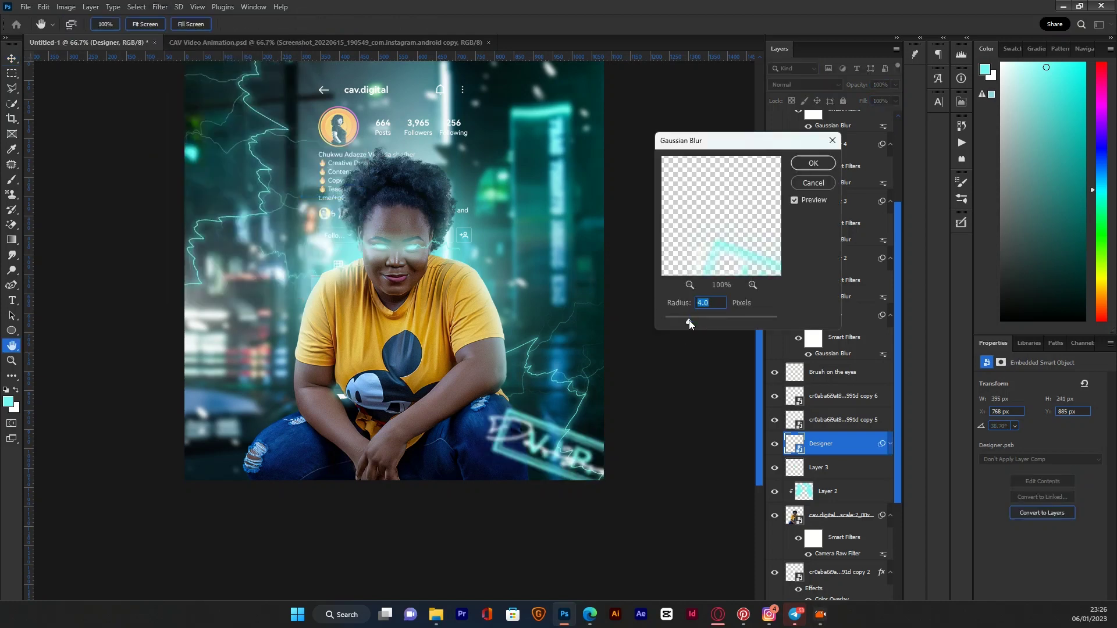
pyautogui.moveTo(683, 319); pyautogui.dragTo(682, 319)
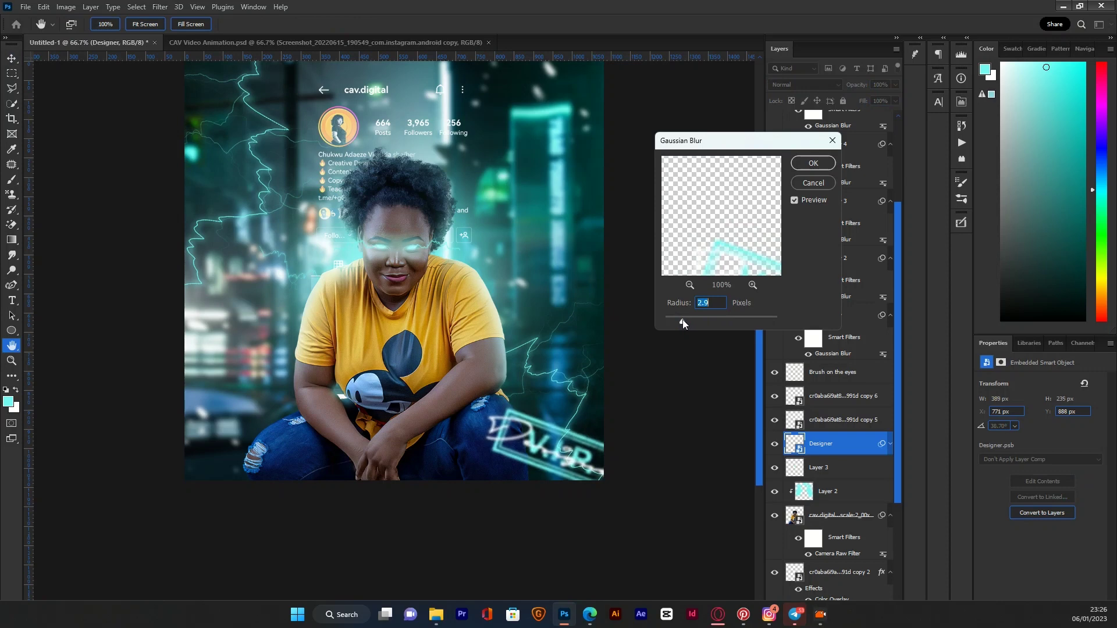
pyautogui.click(689, 320)
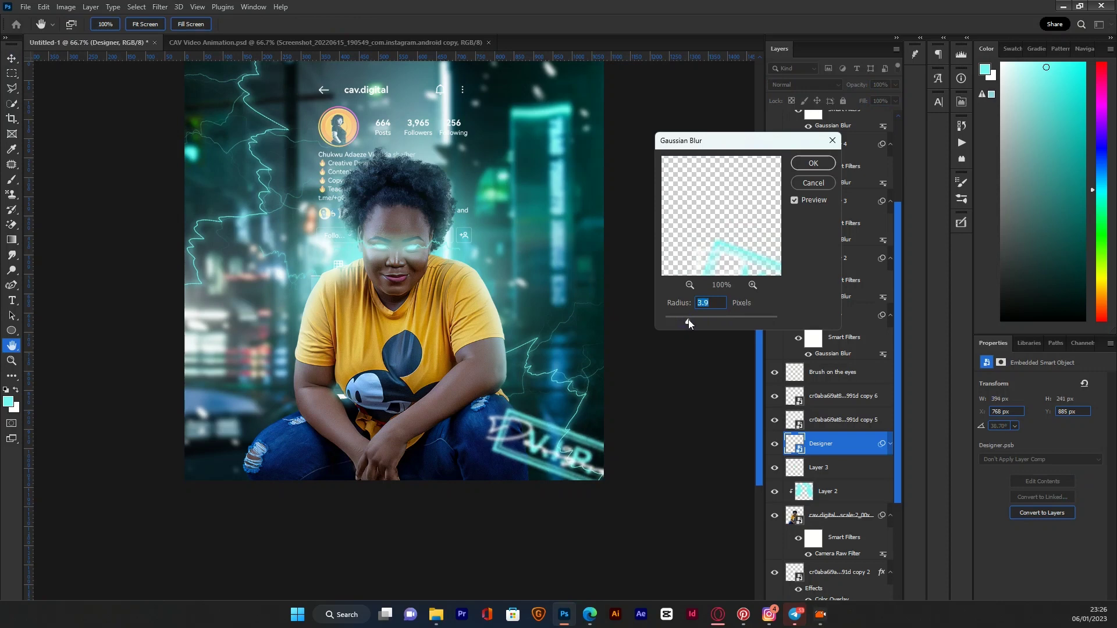
pyautogui.press('Return')
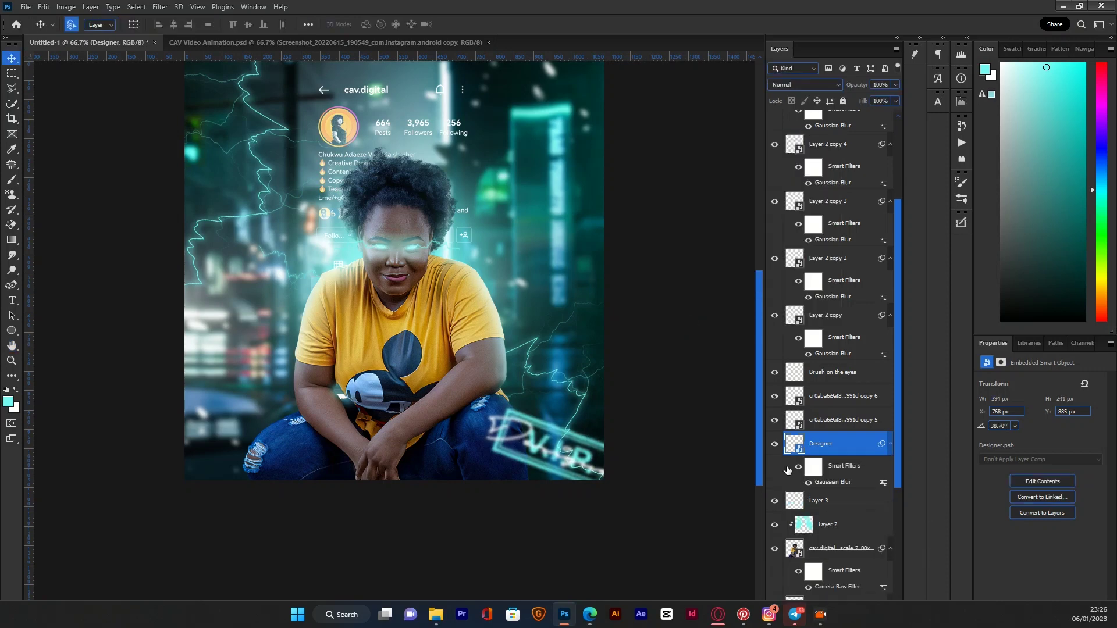
# - Duplicate the blurred stamp and place two smaller, tilted copies on the flyer's left side, beside and above the woman's shoulder
pyautogui.hotkey('ctrl', 'j')
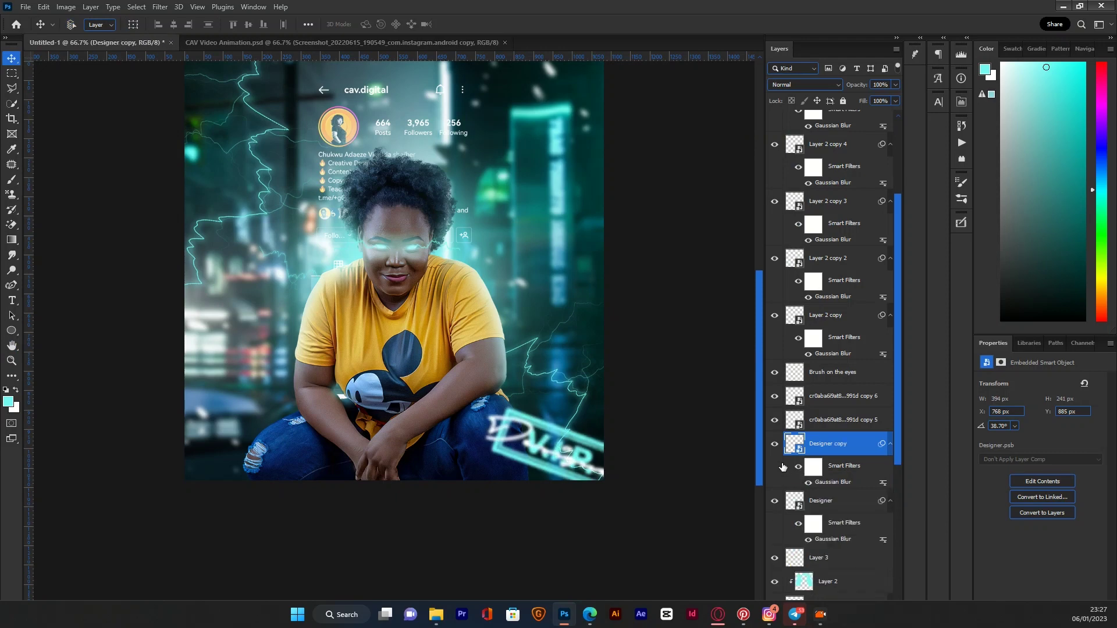
pyautogui.hotkey('ctrl', 't')
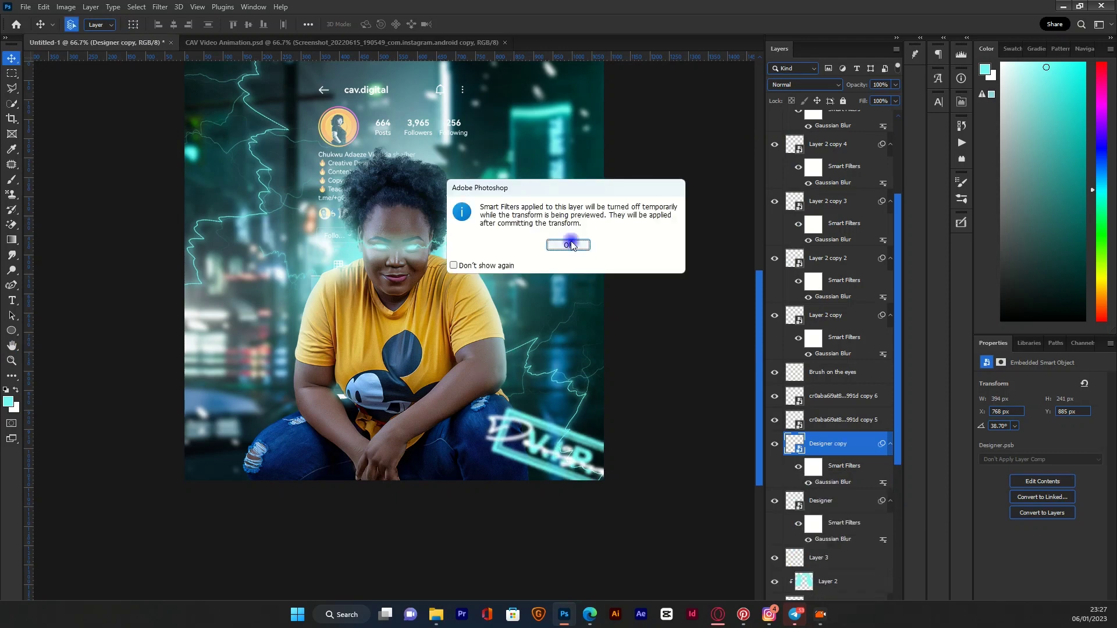
pyautogui.click(568, 245)
pyautogui.moveTo(460, 377); pyautogui.dragTo(435, 463)
pyautogui.moveTo(561, 452); pyautogui.dragTo(289, 247)
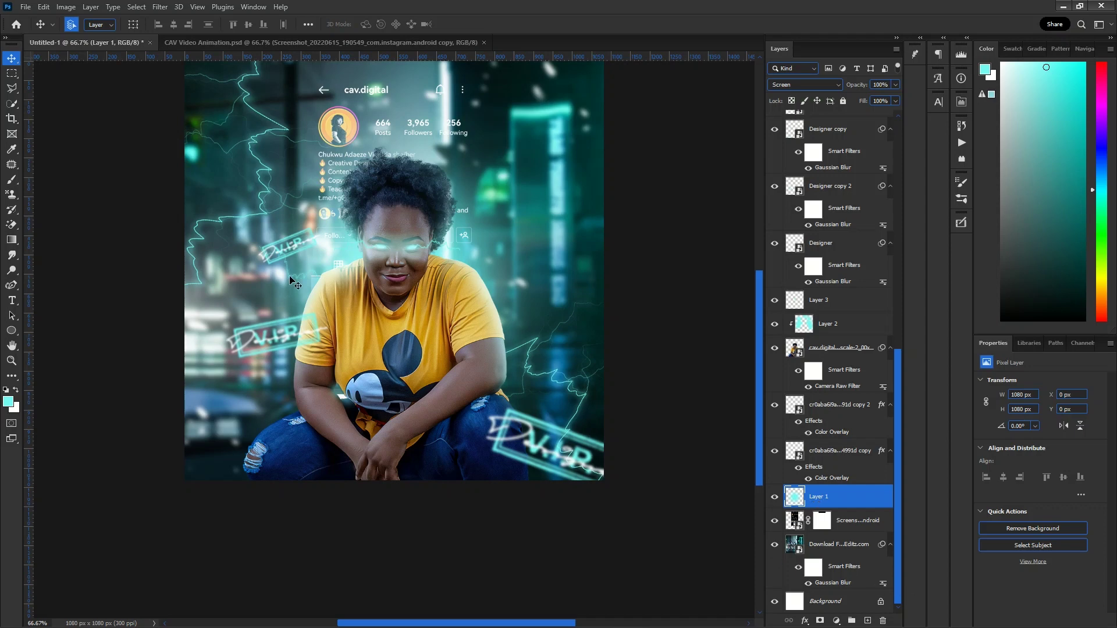
# - Set the font for new text to Heading Pro Trial Bold
pyautogui.press('c')
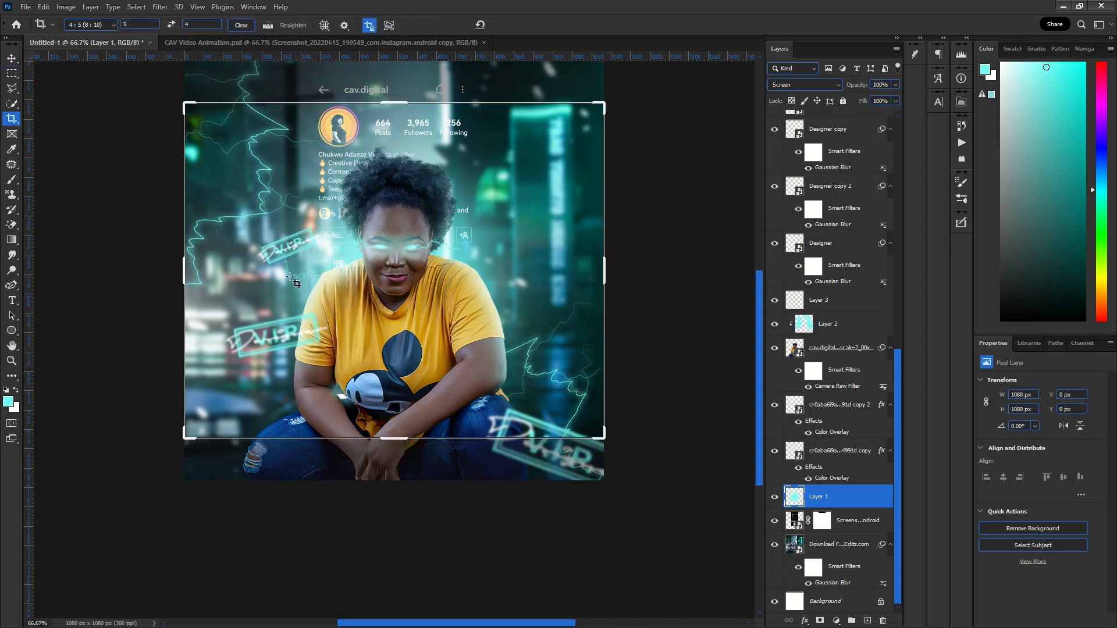
pyautogui.press('Escape')
pyautogui.press('t')
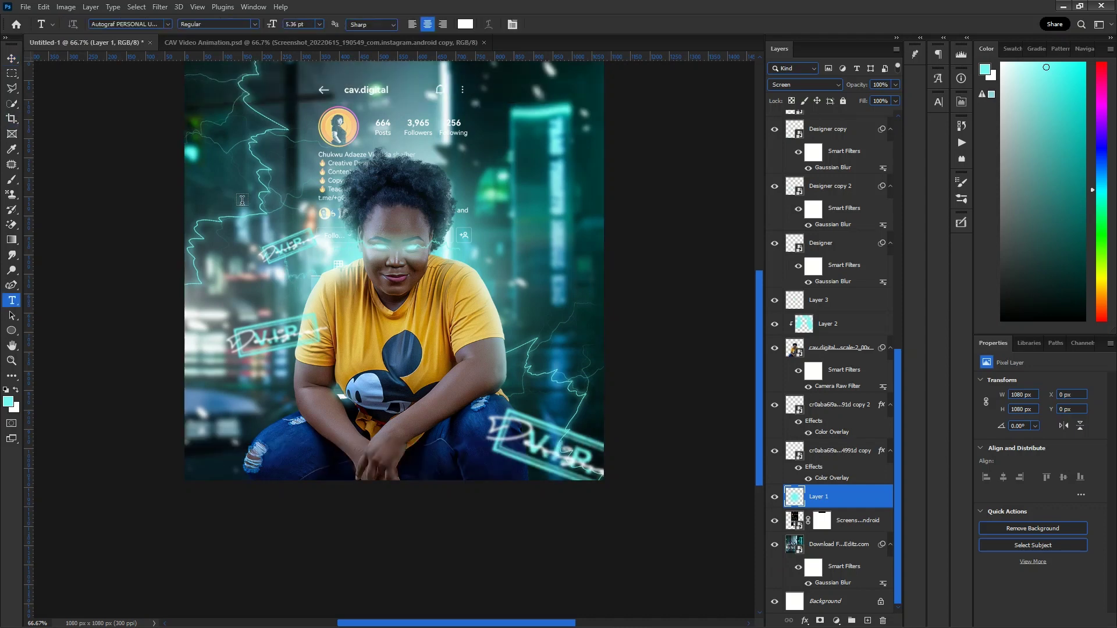
pyautogui.click(153, 24)
pyautogui.write('hea')
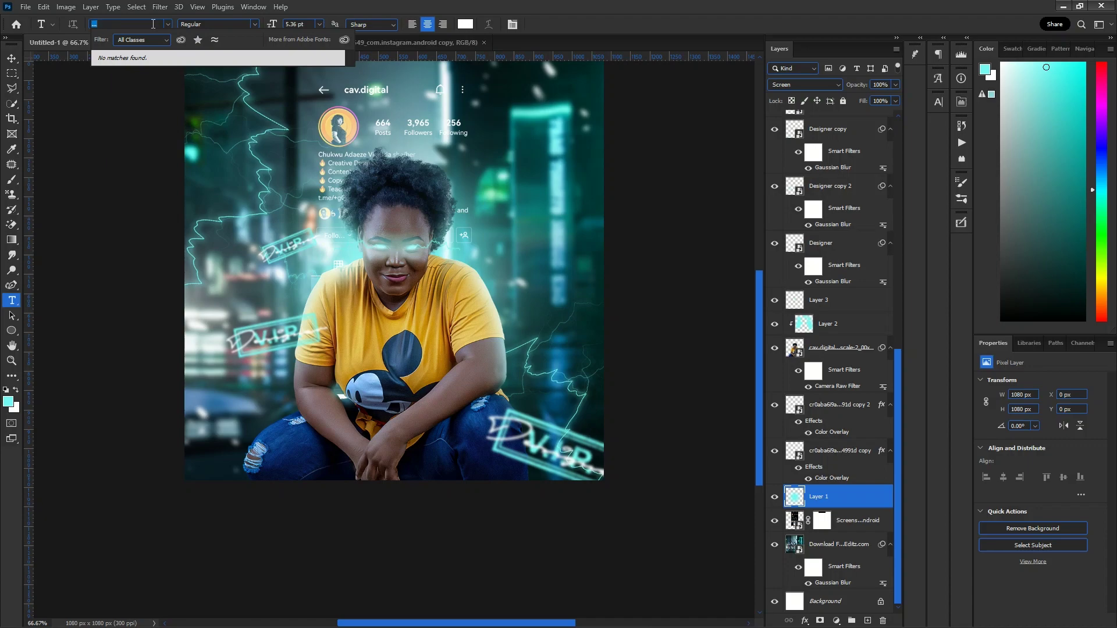
pyautogui.write('ea')
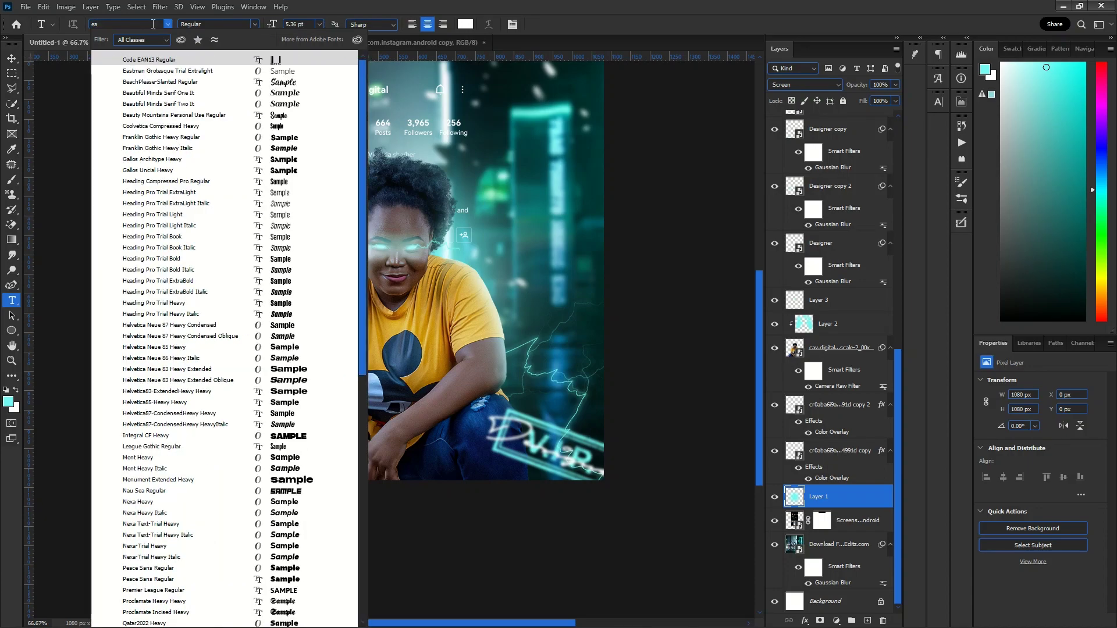
pyautogui.press('Home')
pyautogui.write('h')
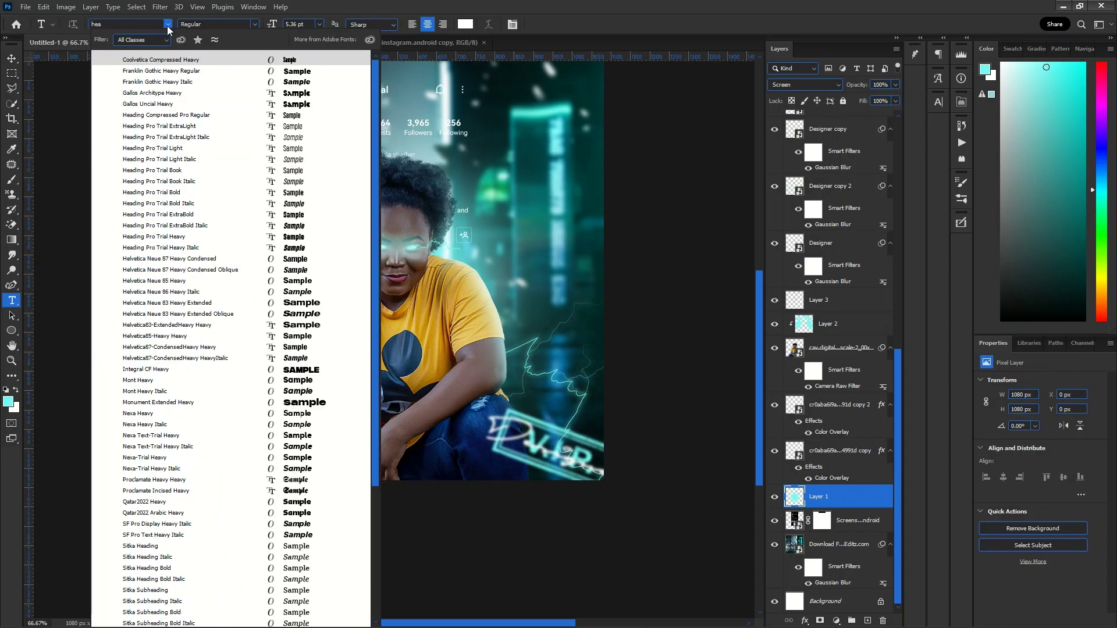
pyautogui.write('ding Pro Trial')
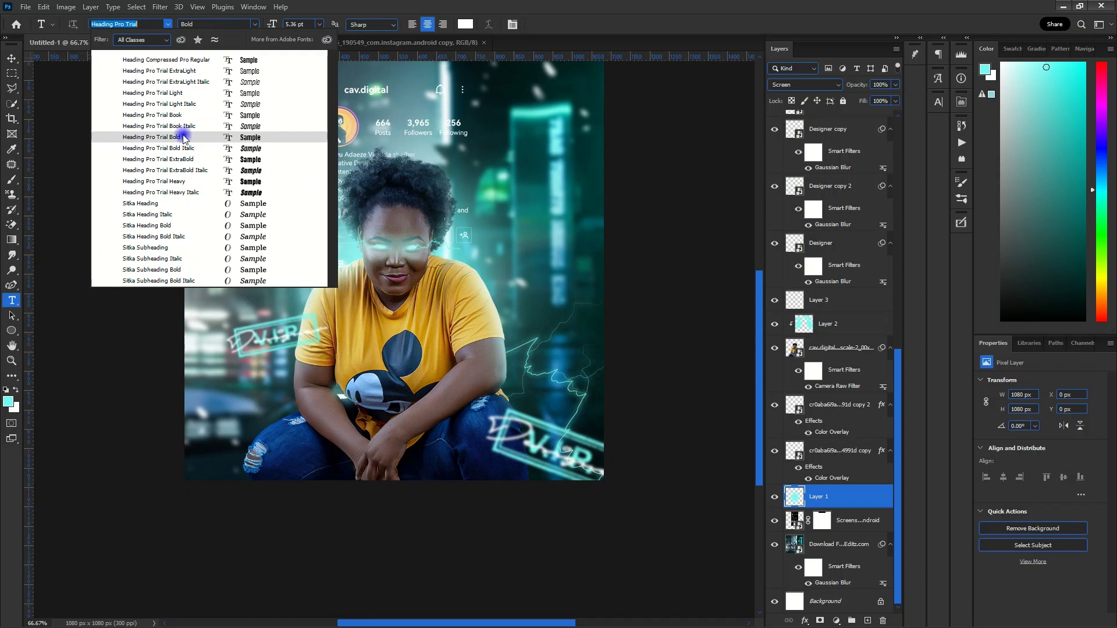
pyautogui.click(183, 136)
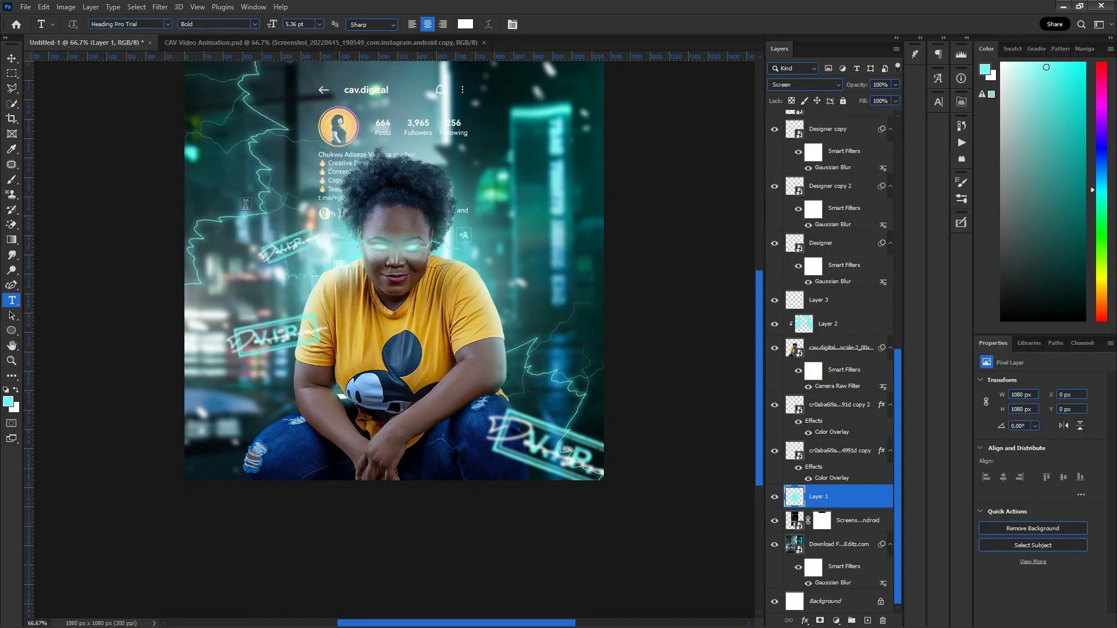
# - Add the text "CAV" above Layer 1, enlarge it to about 3580% and spread it across the flyer behind the portrait
pyautogui.click(246, 203)
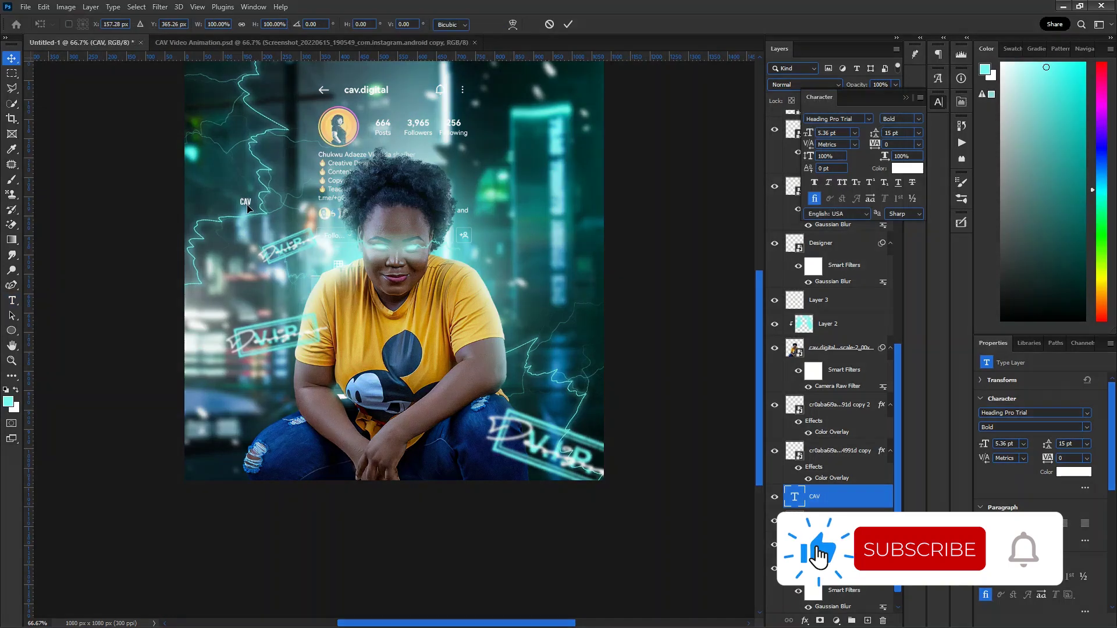
pyautogui.moveTo(247, 208); pyautogui.dragTo(551, 333)
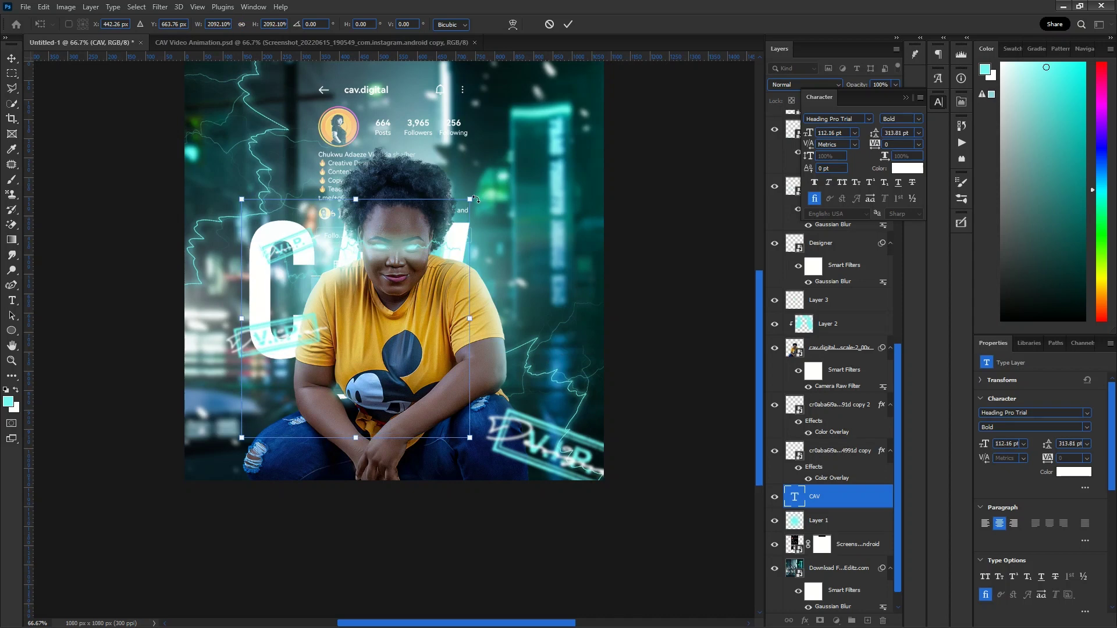
pyautogui.moveTo(474, 193); pyautogui.dragTo(581, 77)
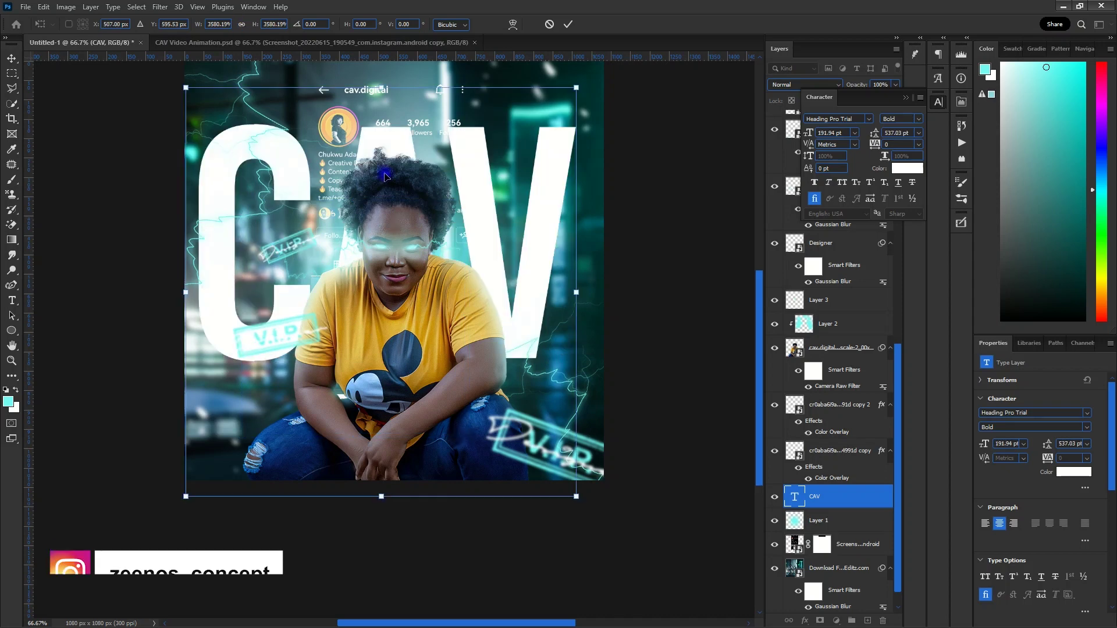
pyautogui.moveTo(385, 178); pyautogui.dragTo(391, 178)
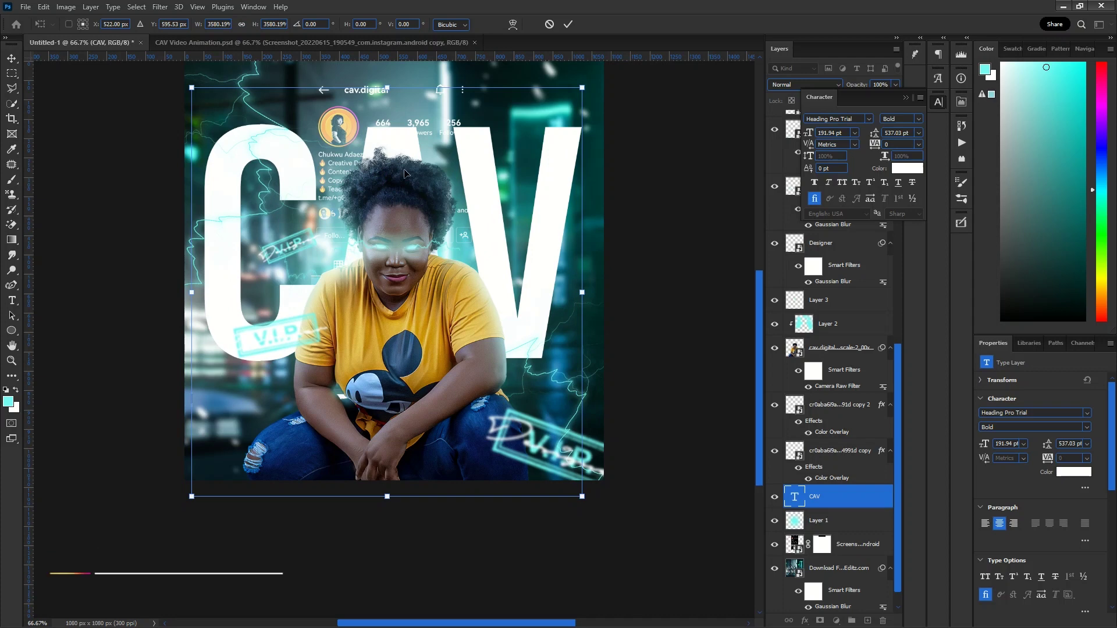
pyautogui.doubleClick(403, 173)
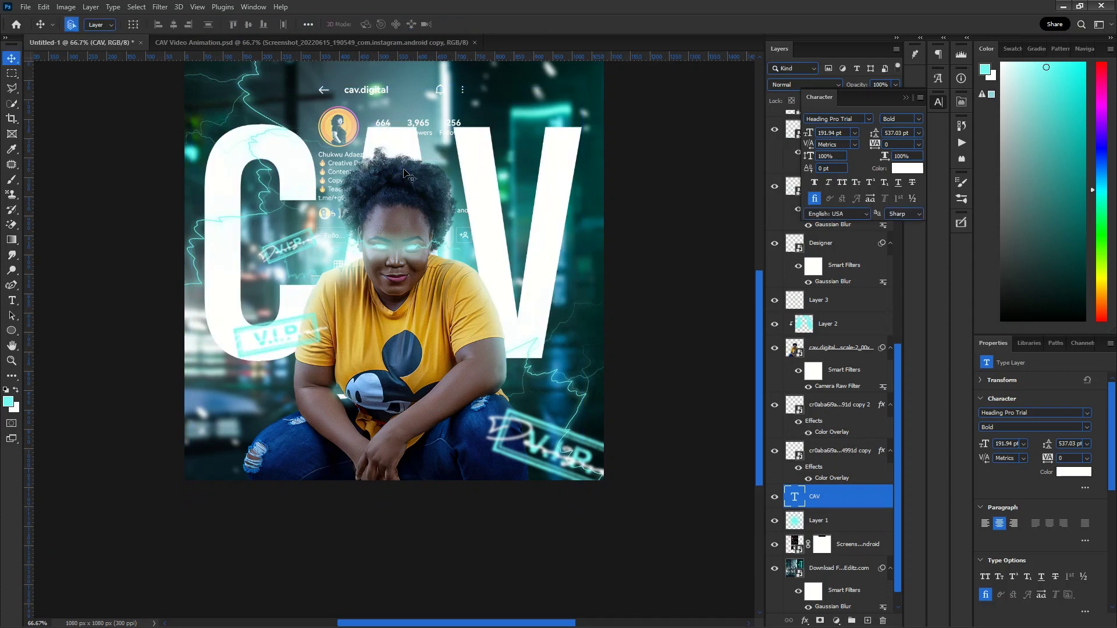
# - Centre the "CAV" text horizontally on the whole canvas and clear the selection
pyautogui.hotkey('ctrl', 'a')
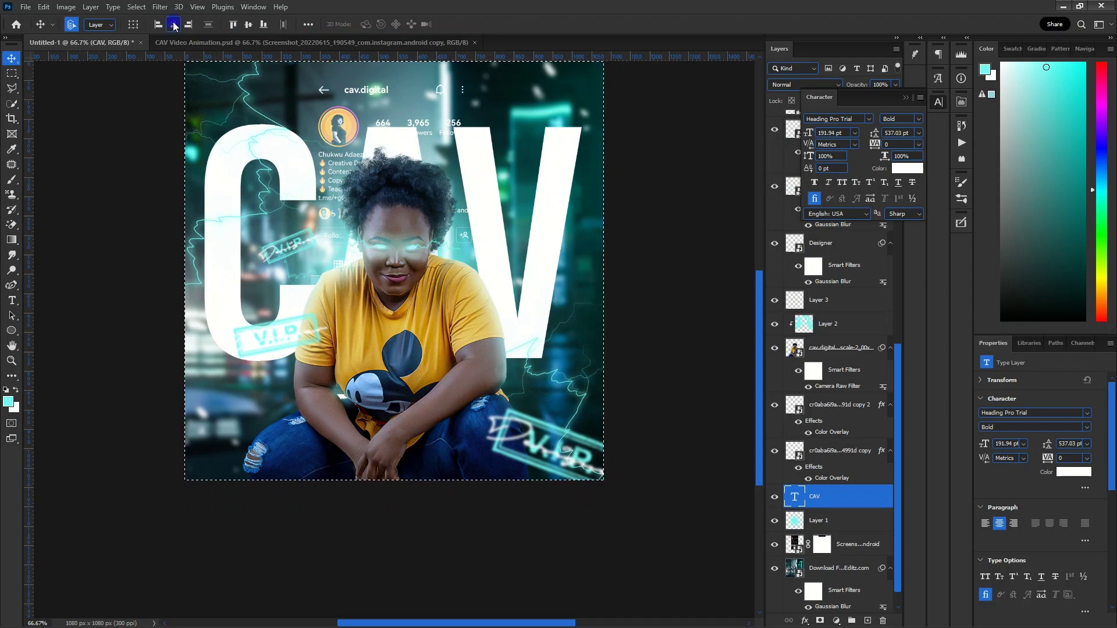
pyautogui.click(174, 25)
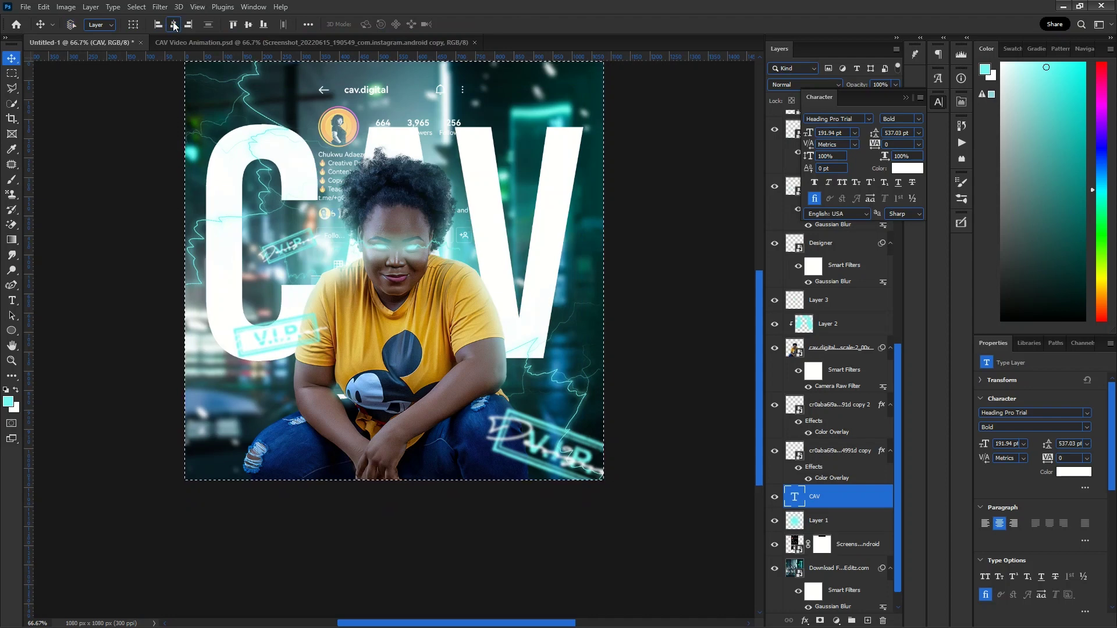
pyautogui.hotkey('ctrl', 'd')
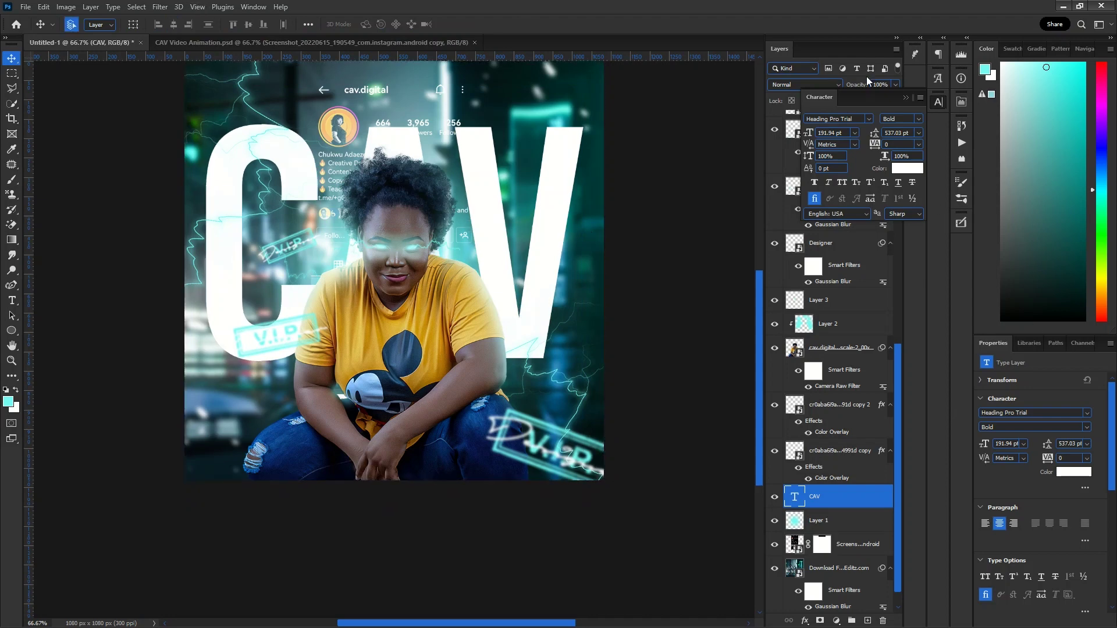
# - Set the "CAV" text layer's blend mode to Overlay and lower its opacity to about 60%
pyautogui.click(829, 84)
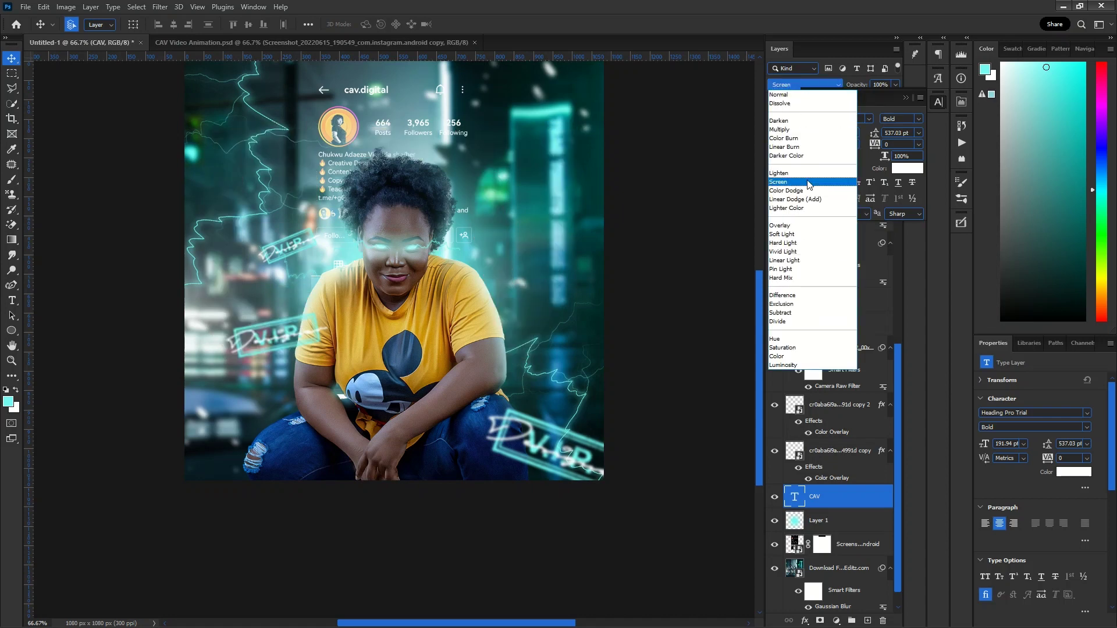
pyautogui.click(806, 226)
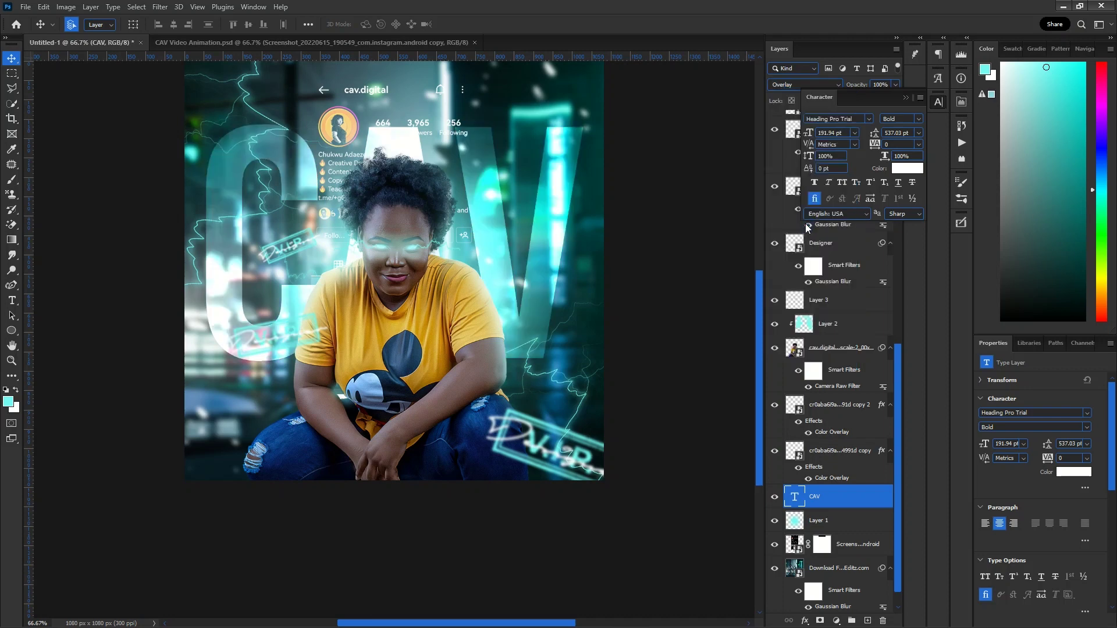
pyautogui.click(904, 99)
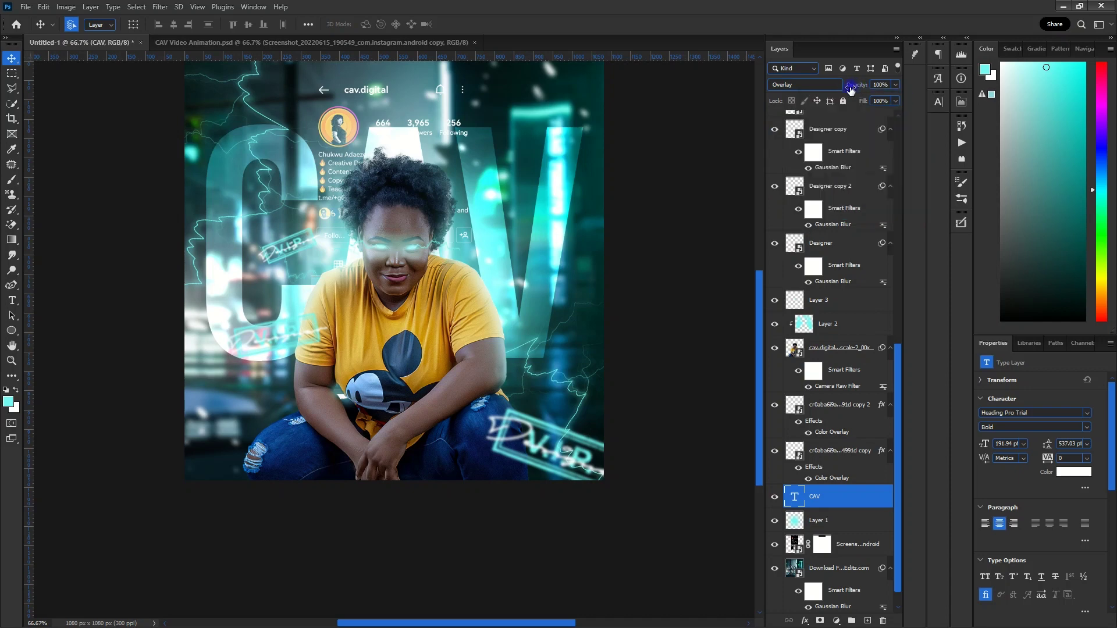
pyautogui.moveTo(851, 88); pyautogui.dragTo(842, 89)
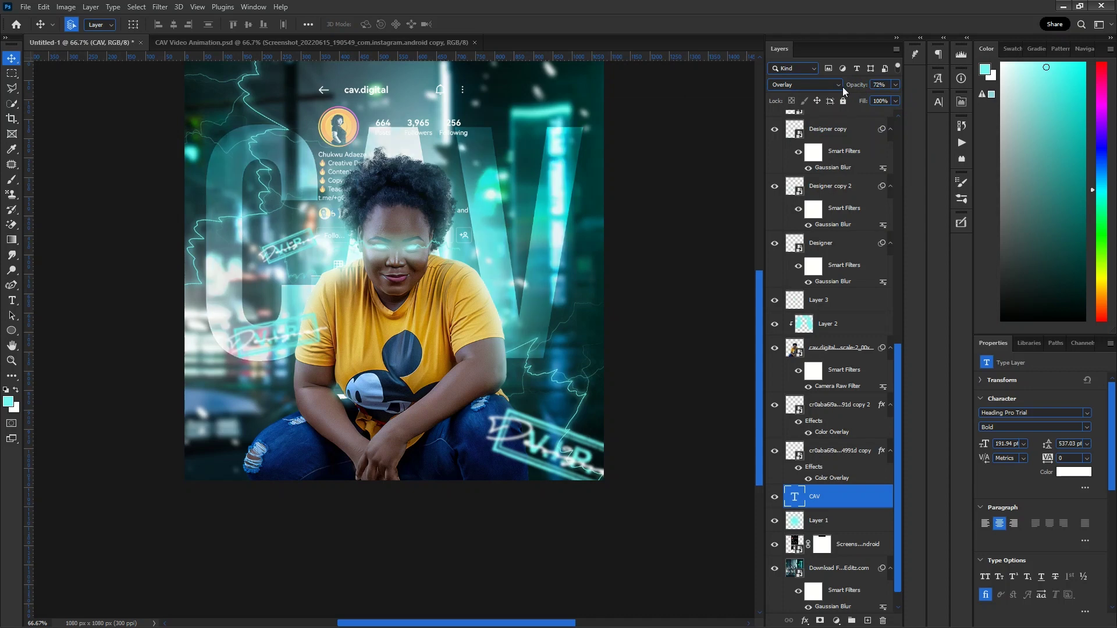
pyautogui.moveTo(856, 88); pyautogui.dragTo(849, 91)
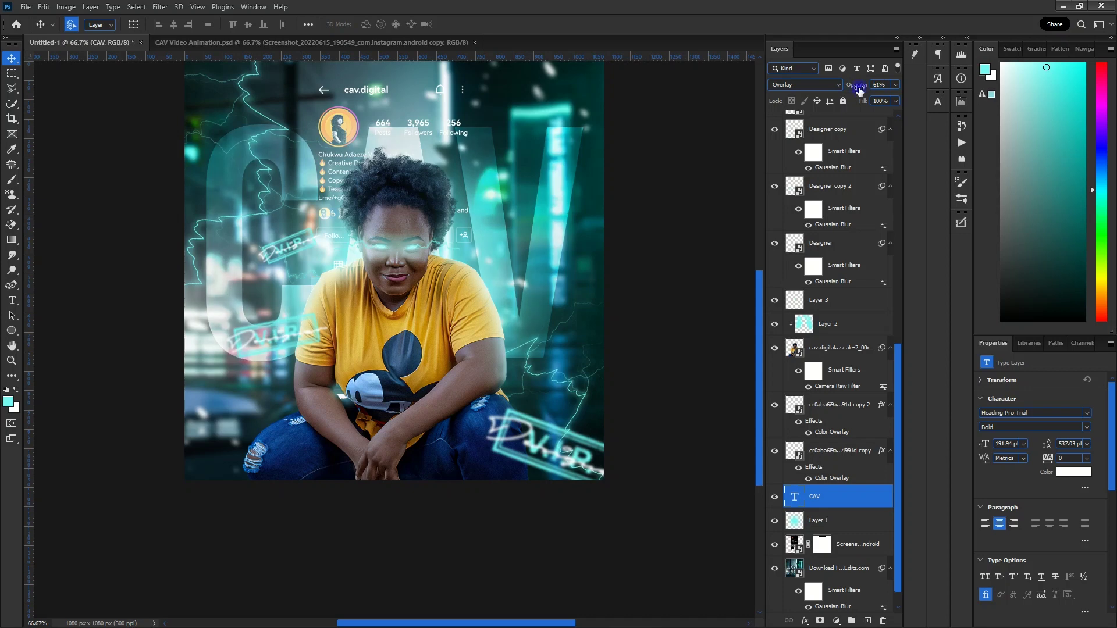
pyautogui.click(850, 88)
# - Duplicate the city background layer near the top of the layer stack and set its Gaussian Blur radius to 98.5 pixels
pyautogui.keyDown('alt'); pyautogui.click(833, 568); pyautogui.keyUp('alt')
pyautogui.moveTo(833, 568); pyautogui.dragTo(811, 401)
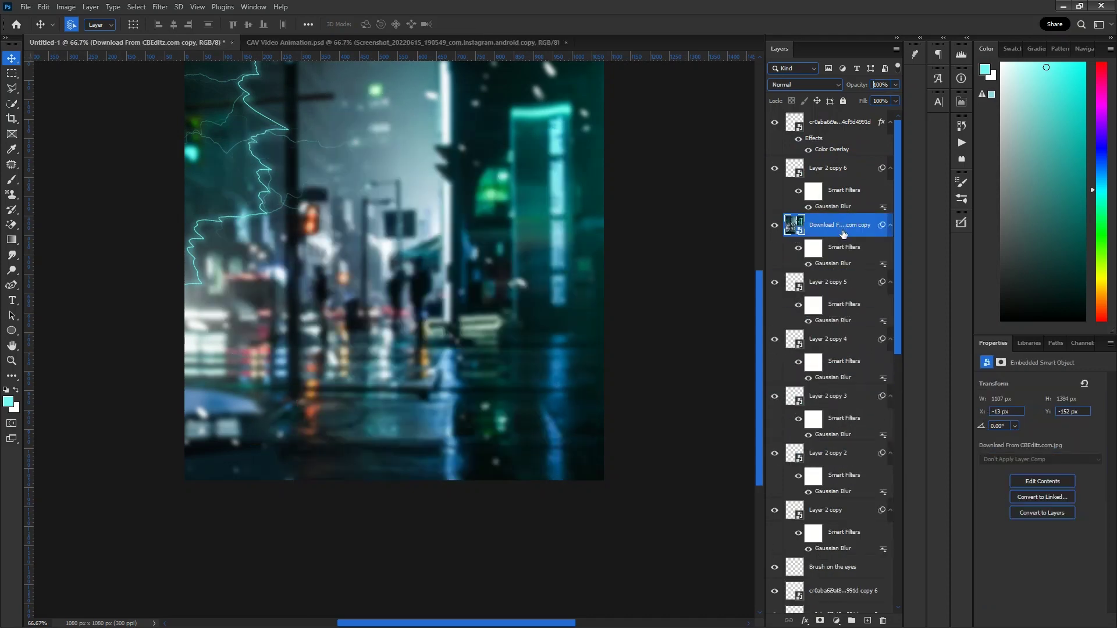
pyautogui.doubleClick(867, 265)
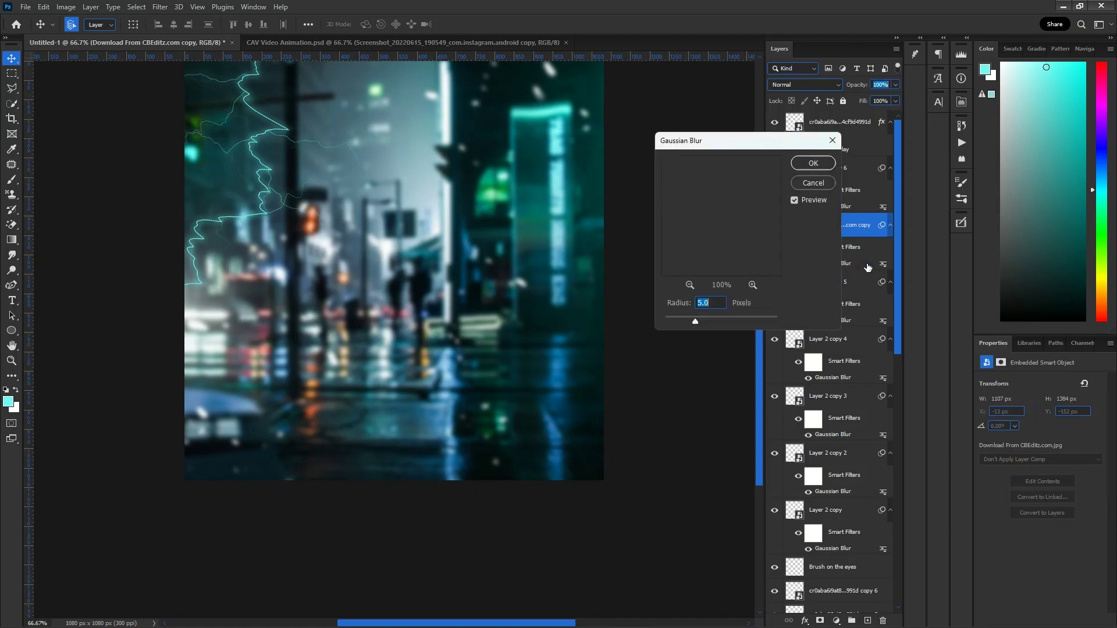
pyautogui.click(737, 318)
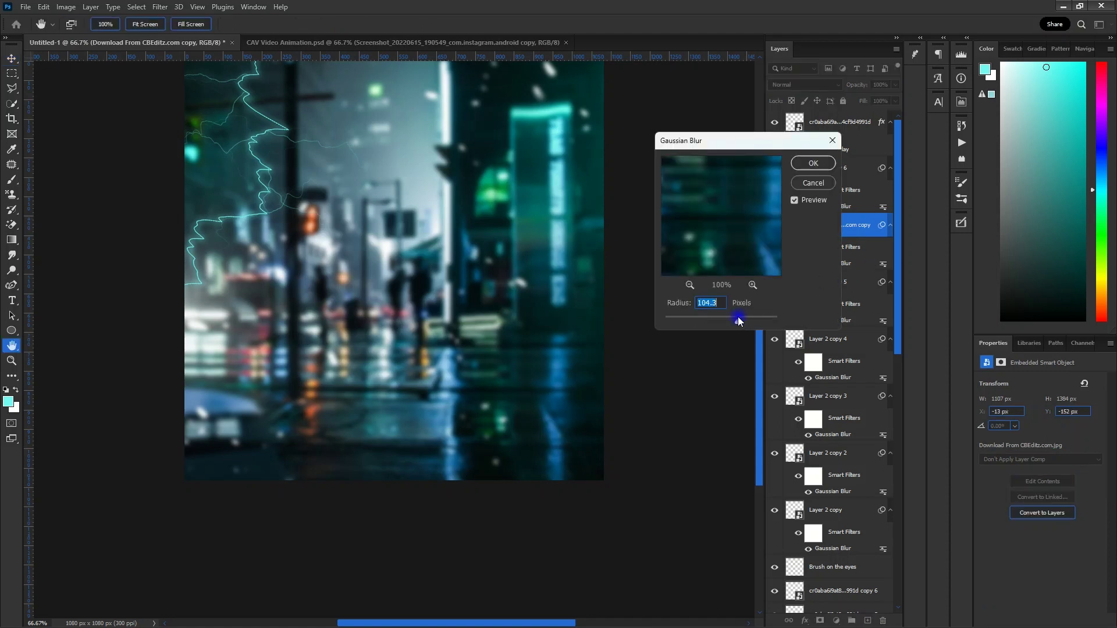
pyautogui.moveTo(737, 319); pyautogui.dragTo(736, 319)
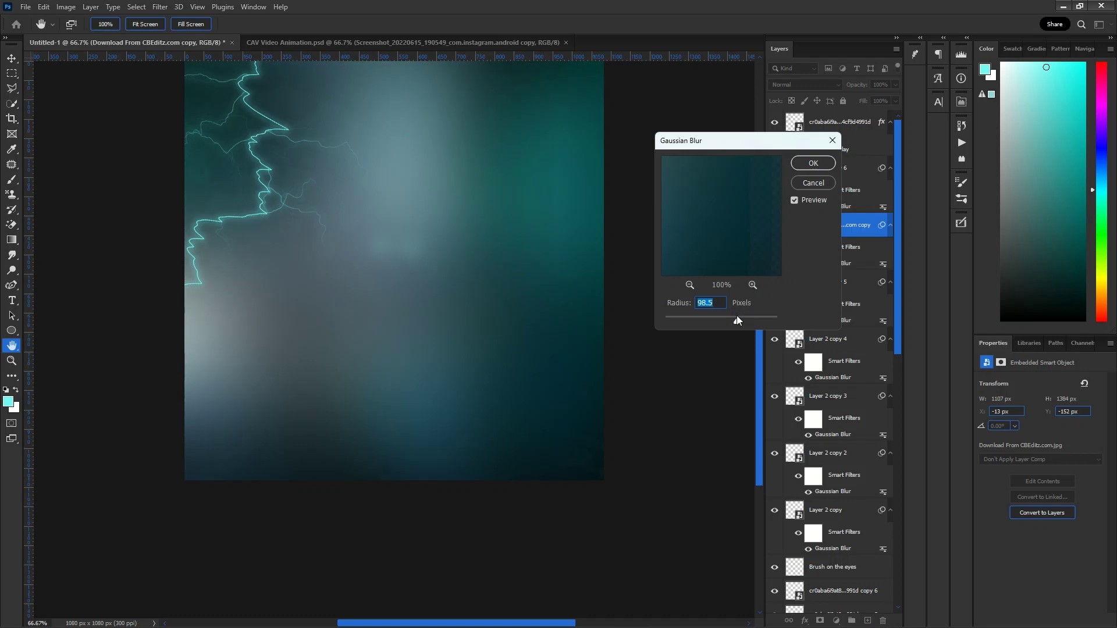
pyautogui.press('Return')
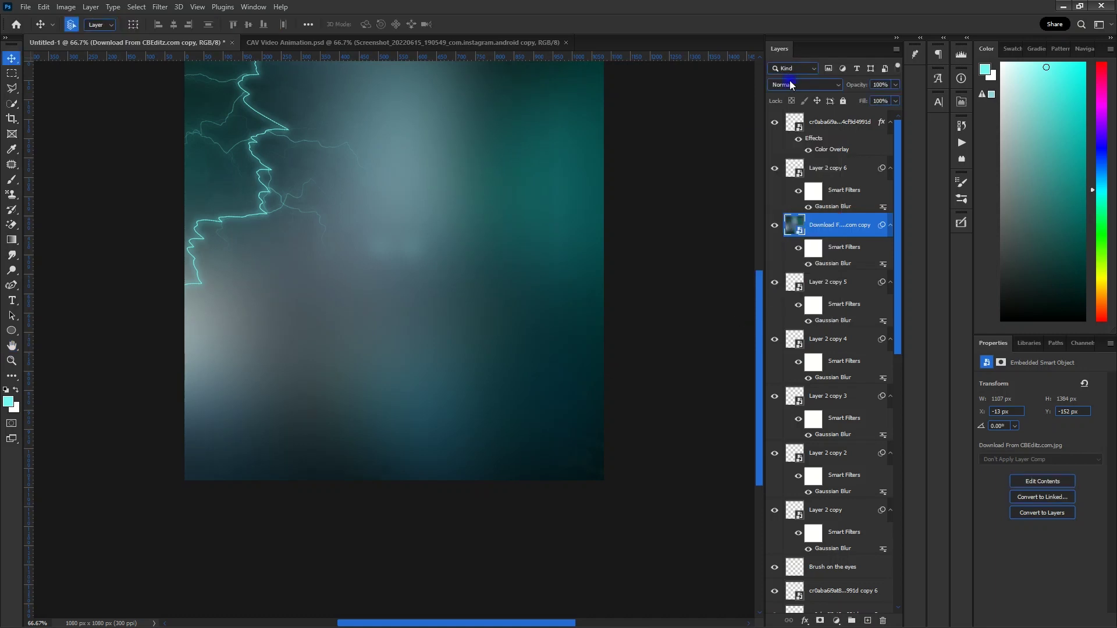
# - Blend the heavily blurred city copy in Screen mode at 90% opacity
pyautogui.click(790, 82)
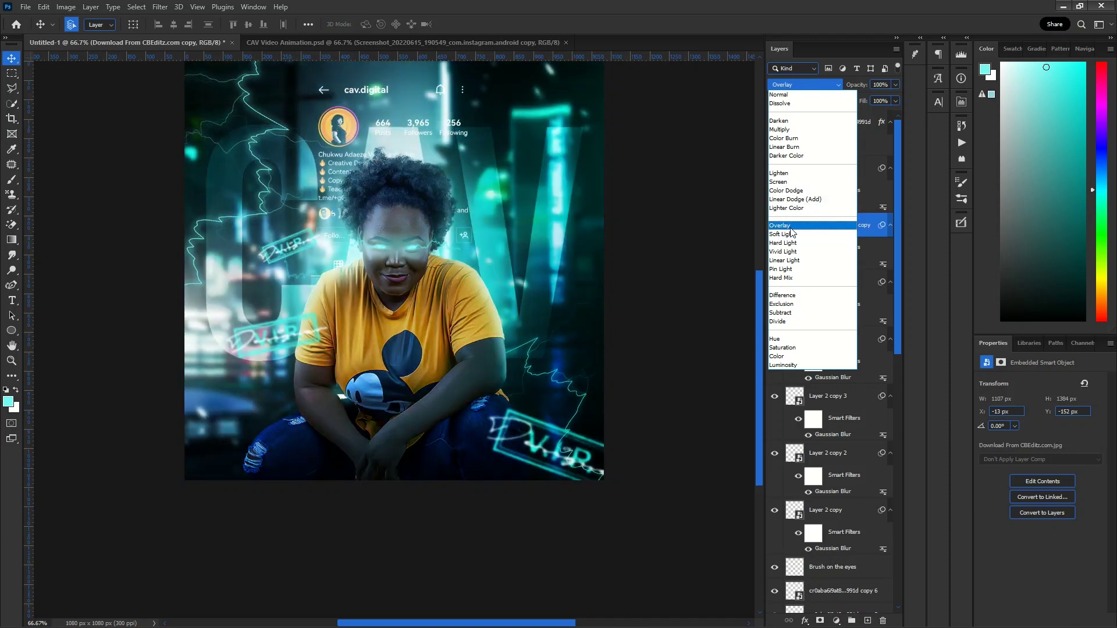
pyautogui.click(791, 186)
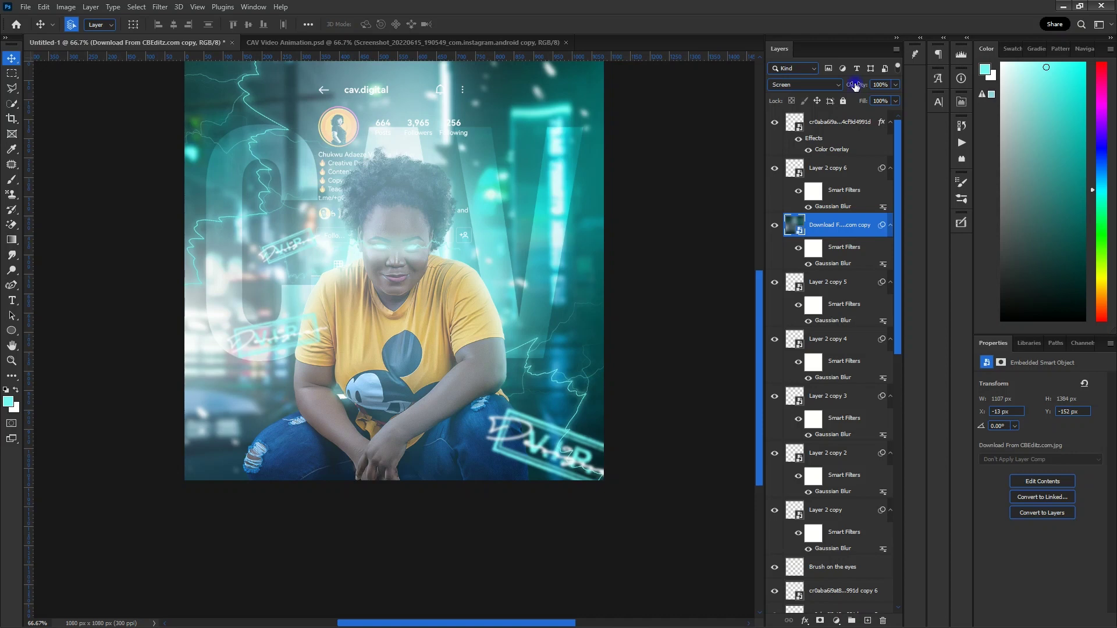
pyautogui.moveTo(856, 85)
pyautogui.mouseDown()
pyautogui.moveTo(843, 85)
pyautogui.moveTo(868, 85)
pyautogui.mouseUp()
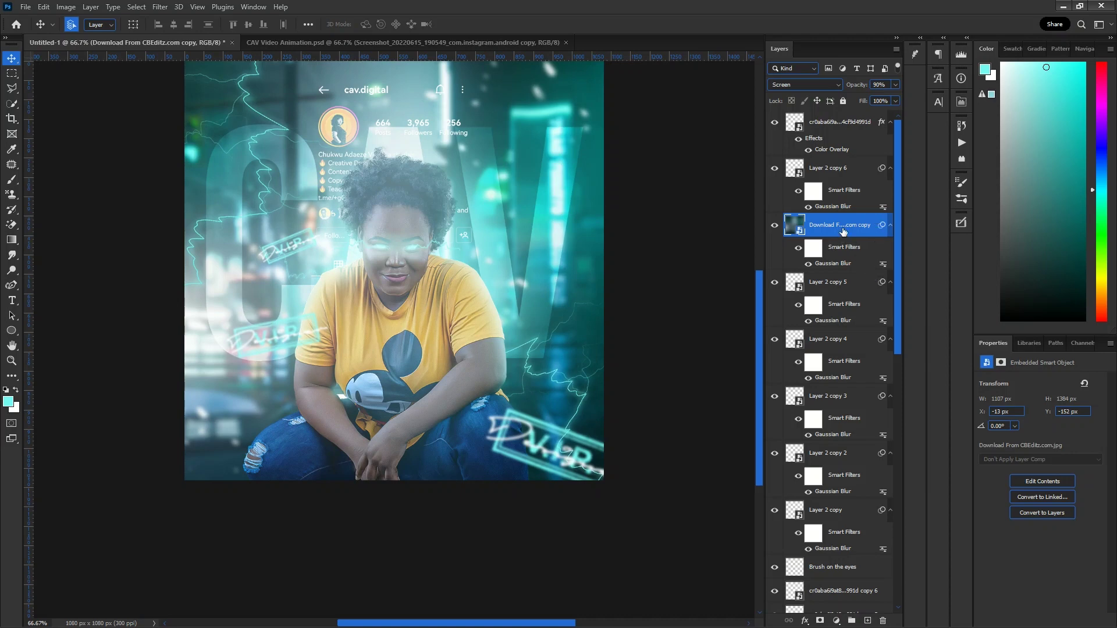
# - Move the blurred city copy down the layer stack to between the Designer layer and Layer 3, without clipping it
pyautogui.moveTo(862, 228)
pyautogui.mouseDown()
pyautogui.moveTo(840, 571)
pyautogui.moveTo(841, 549)
pyautogui.mouseUp()
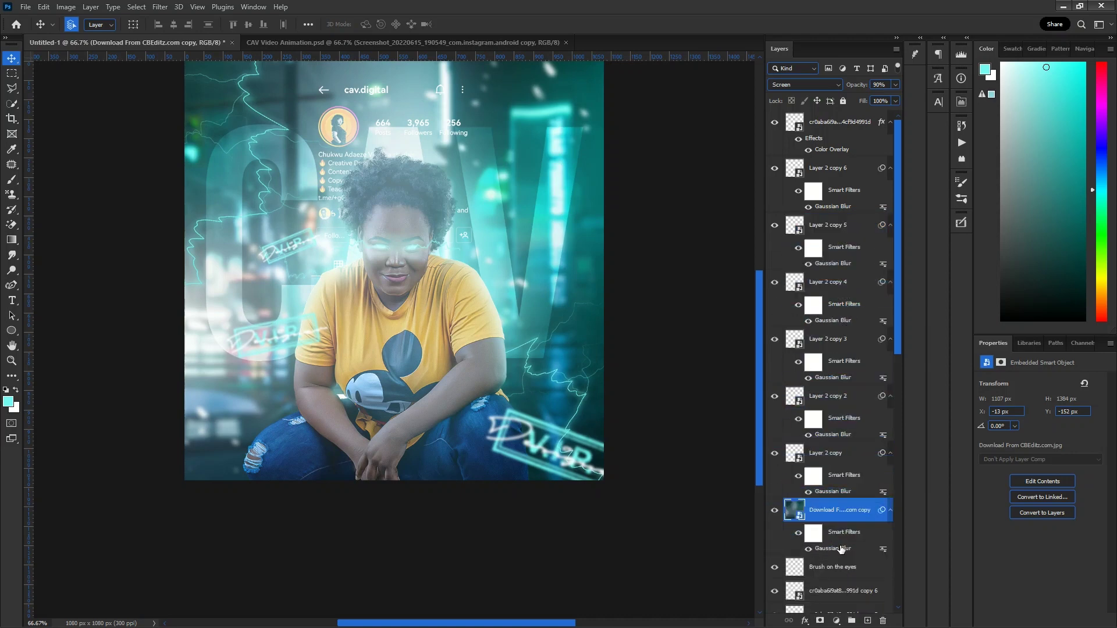
pyautogui.scroll(-5, 841, 549)
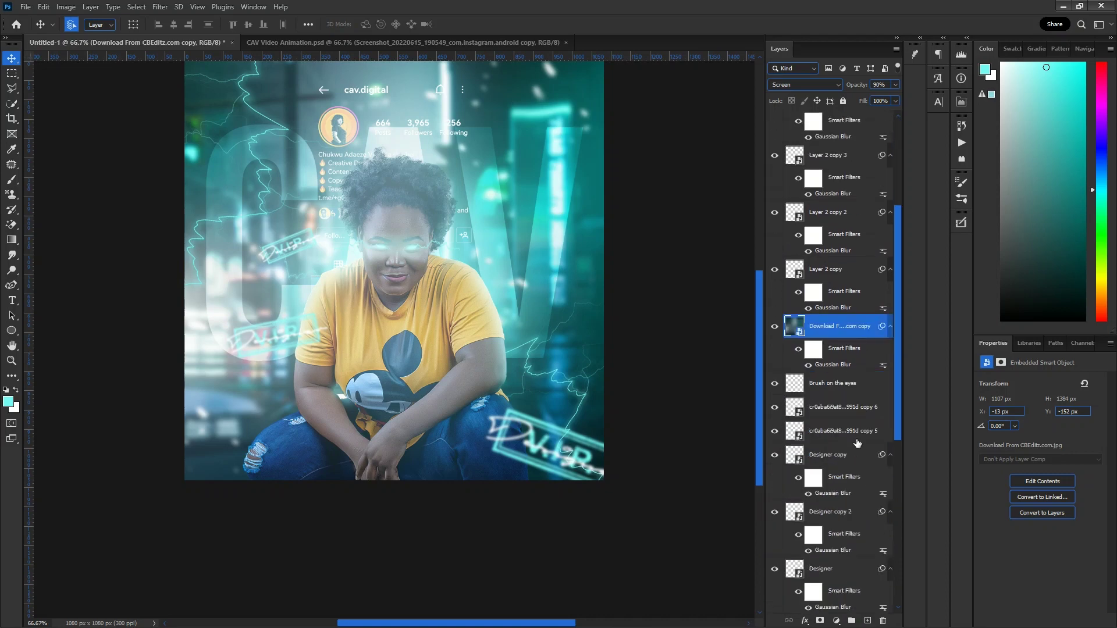
pyautogui.moveTo(843, 329); pyautogui.dragTo(842, 549)
pyautogui.scroll(-2, 842, 551)
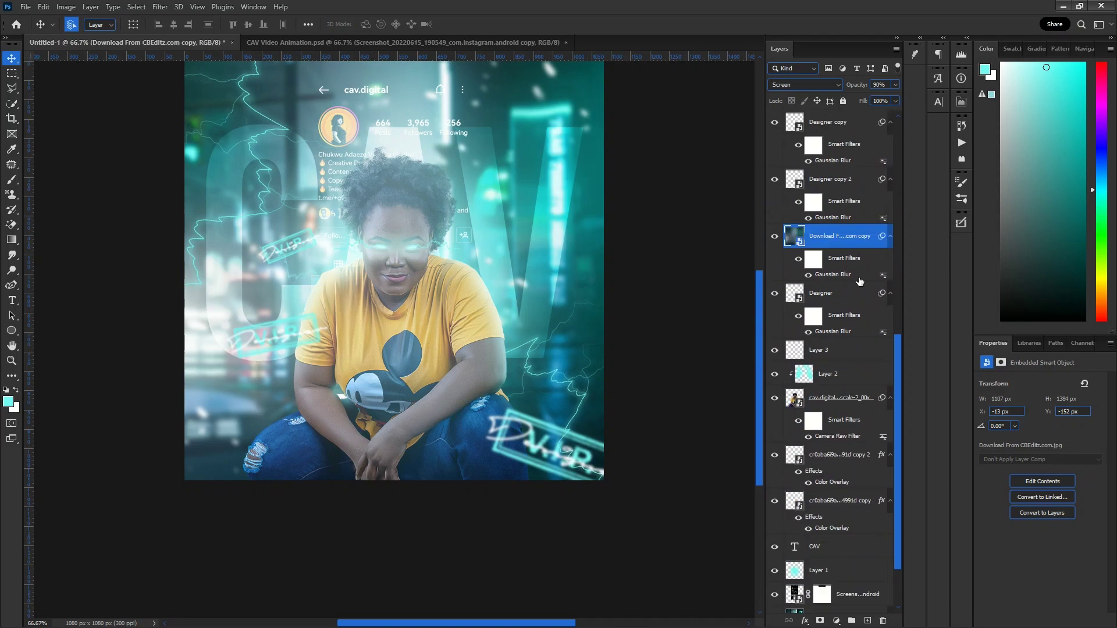
pyautogui.click(849, 250)
pyautogui.moveTo(849, 251); pyautogui.dragTo(849, 375)
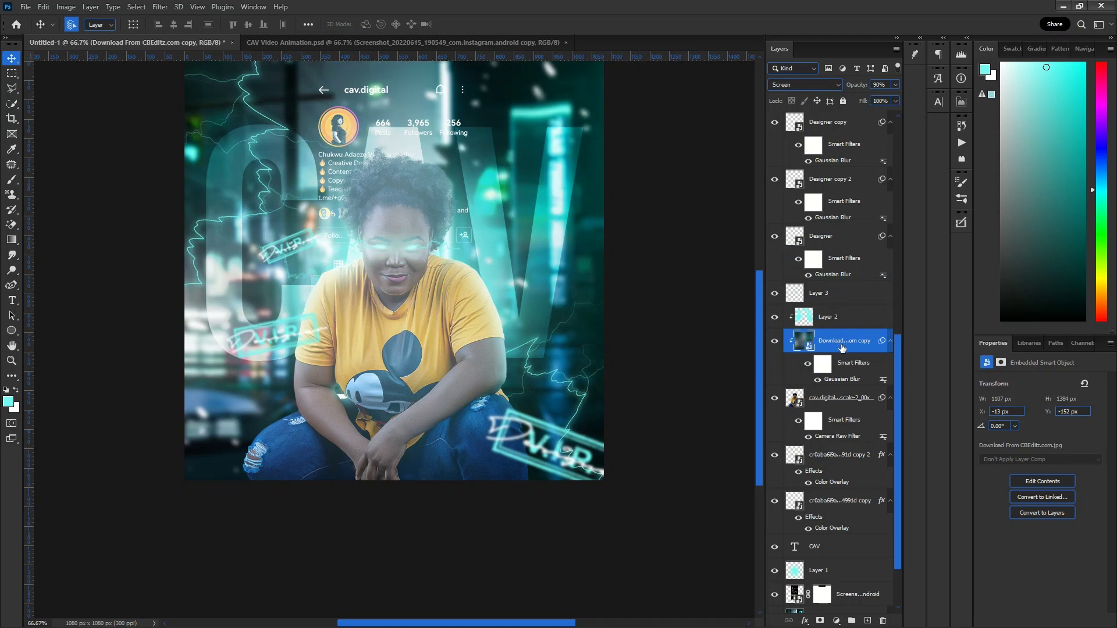
pyautogui.moveTo(841, 343); pyautogui.dragTo(828, 288)
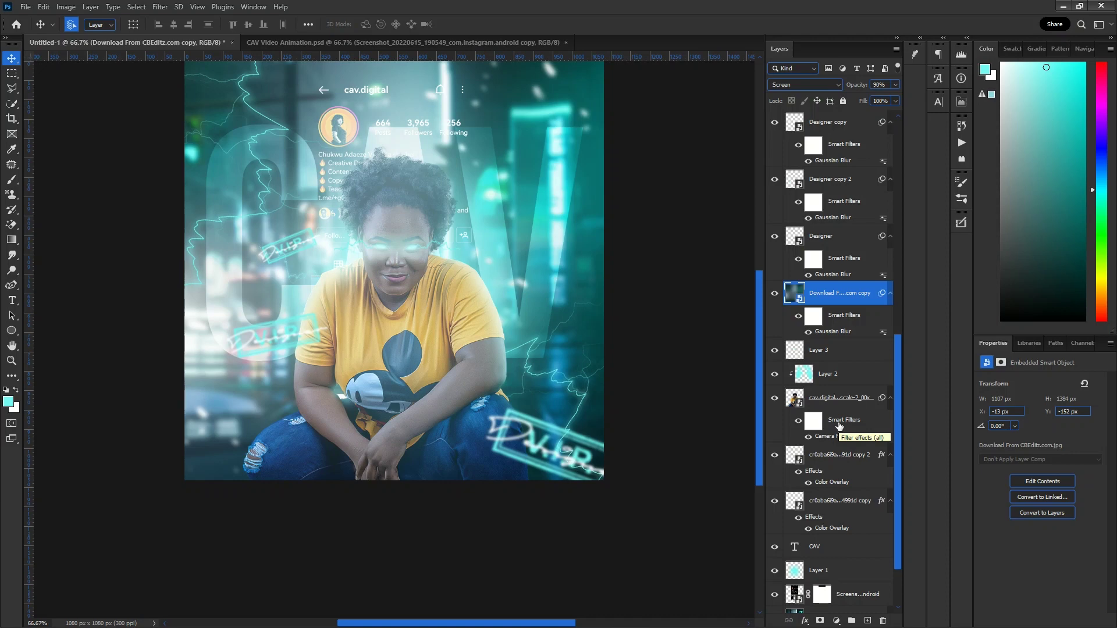
# - Apply a Camera Raw filter to the blurred city copy with Texture +41 and Clarity +38
pyautogui.click(159, 7)
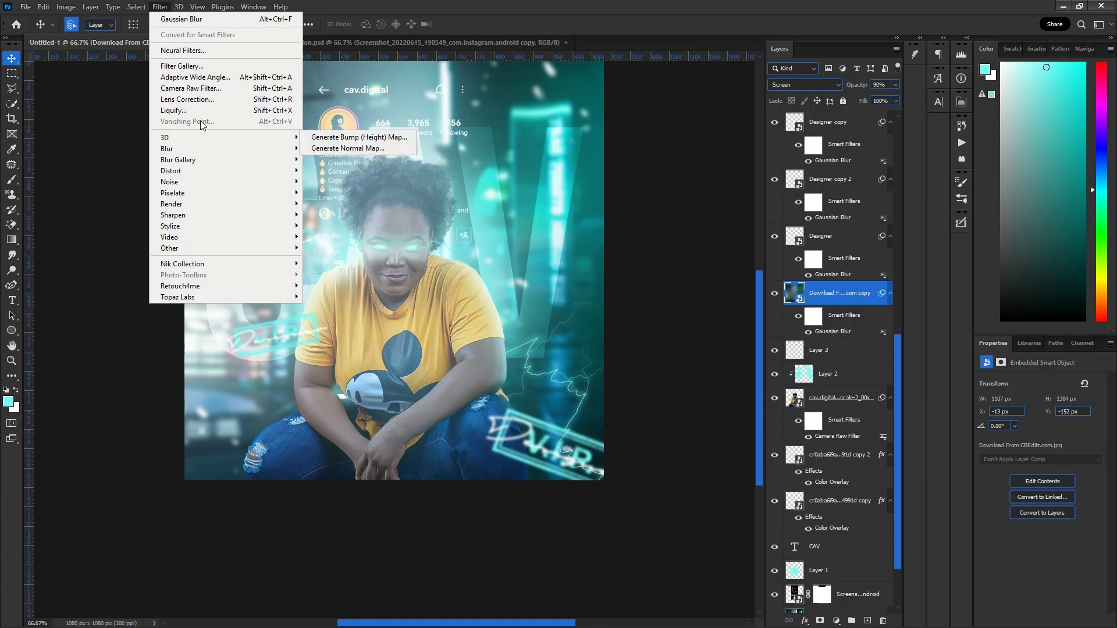
pyautogui.click(201, 88)
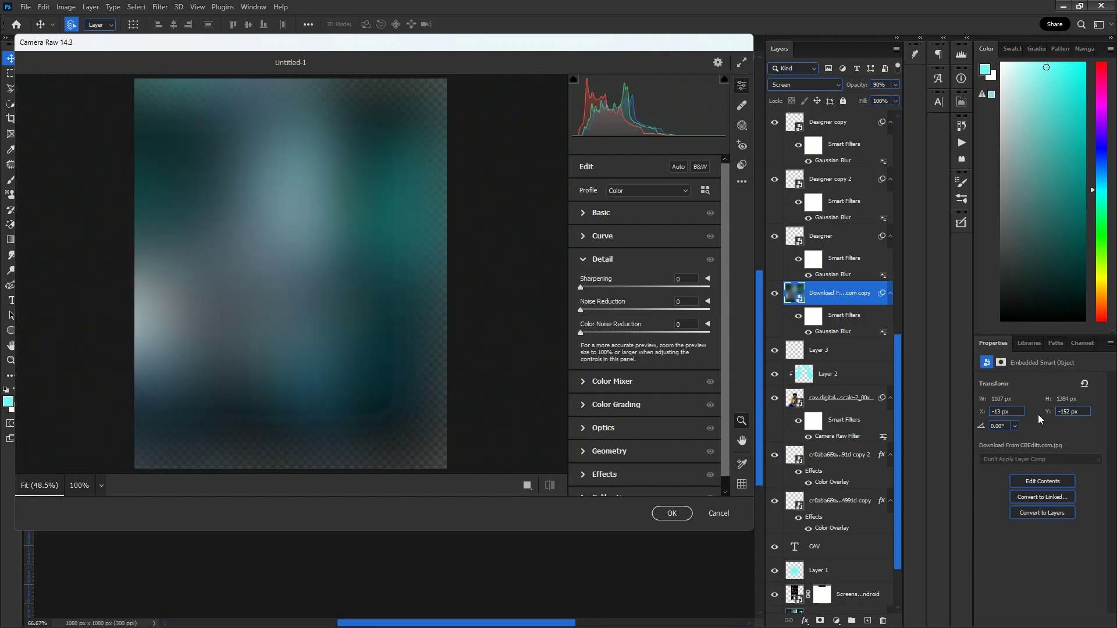
pyautogui.click(638, 221)
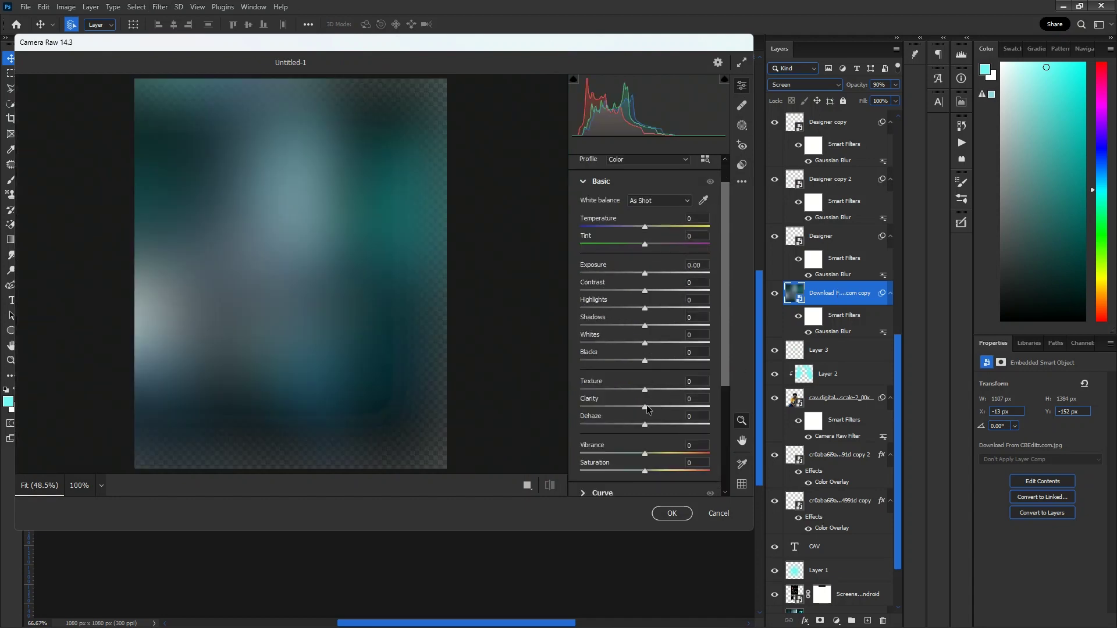
pyautogui.click(670, 389)
pyautogui.click(669, 406)
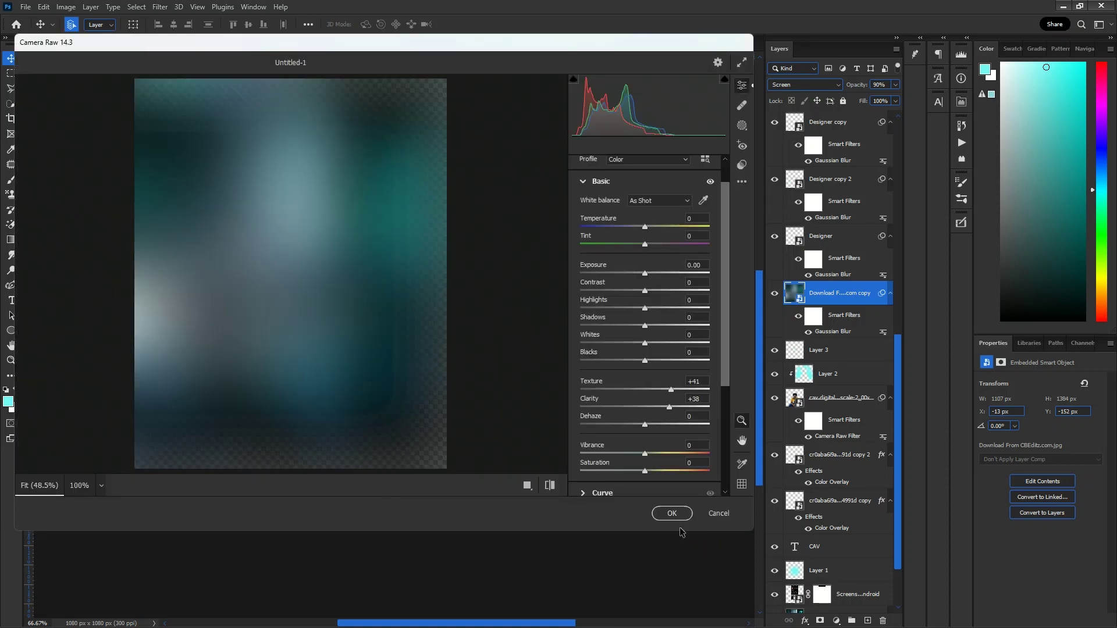
pyautogui.click(660, 513)
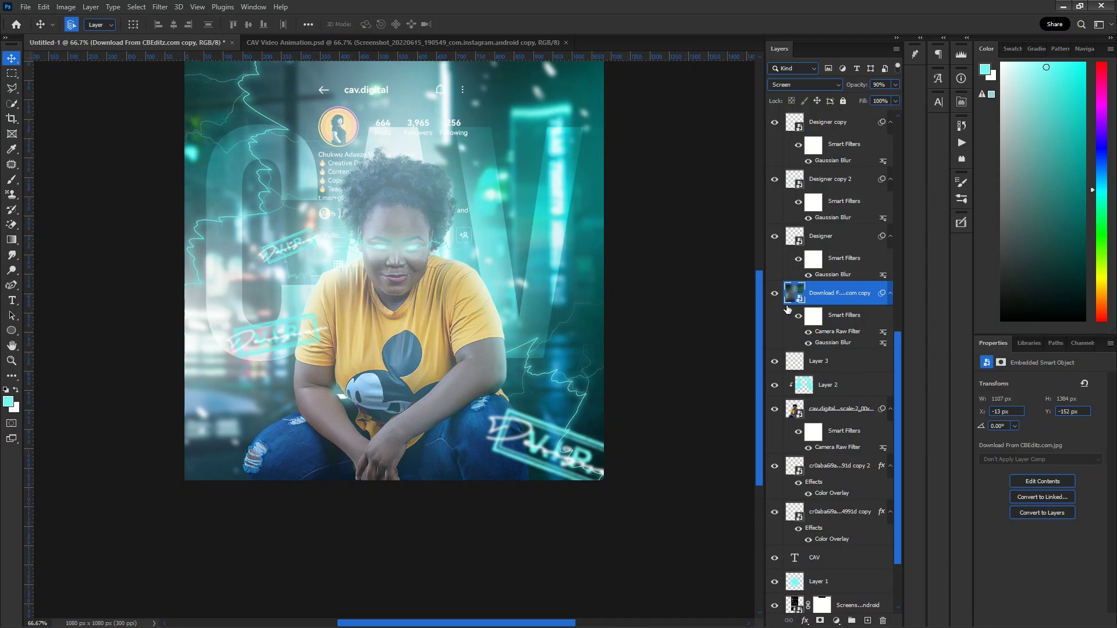
# - Move the blurred city copy between Designer copy and Designer copy 2 and reduce its opacity to 25%
pyautogui.moveTo(846, 294); pyautogui.dragTo(835, 172)
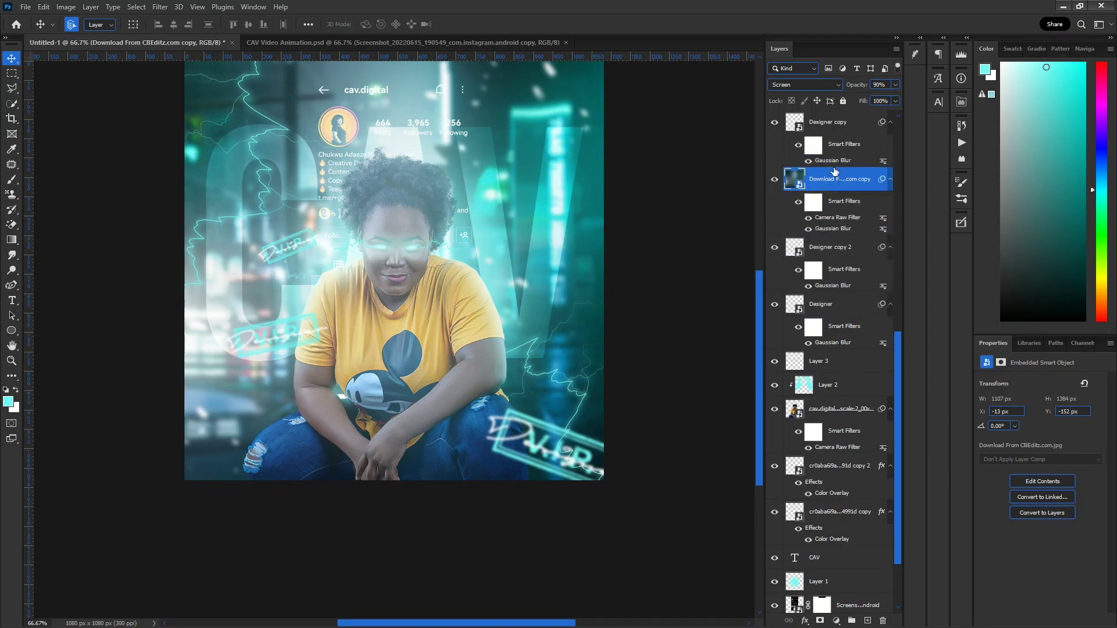
pyautogui.moveTo(855, 86); pyautogui.dragTo(842, 87)
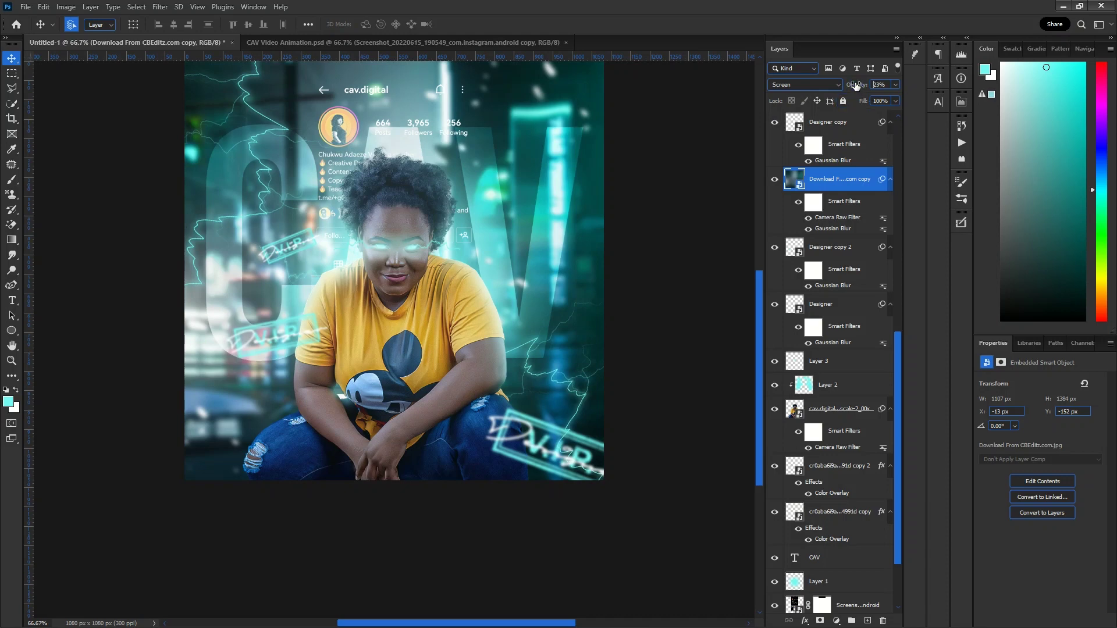
pyautogui.moveTo(853, 86); pyautogui.dragTo(857, 86)
# - Add a new layer on top and draw a dark linear gradient about 296 px high fading upward from the flyer's bottom edge
pyautogui.scroll(8, 854, 175)
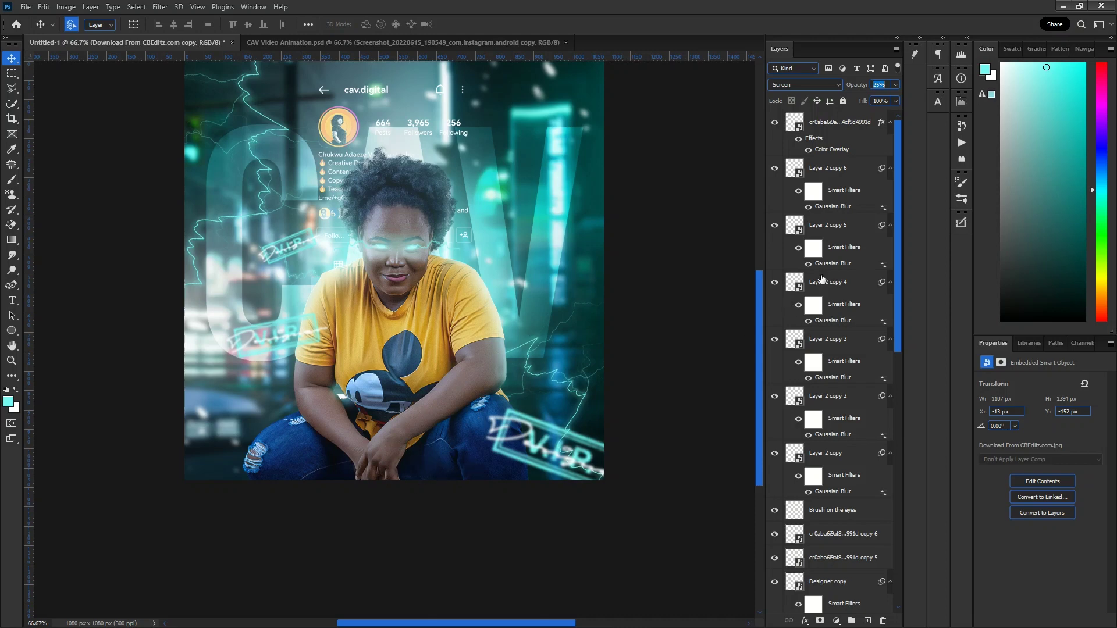
pyautogui.click(834, 121)
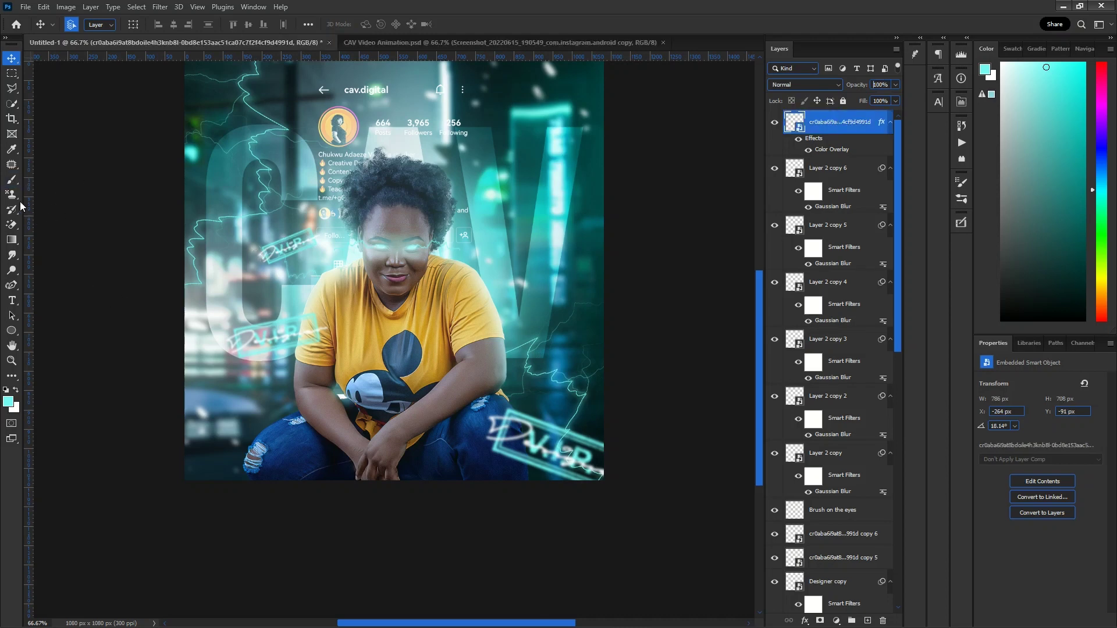
pyautogui.click(13, 243)
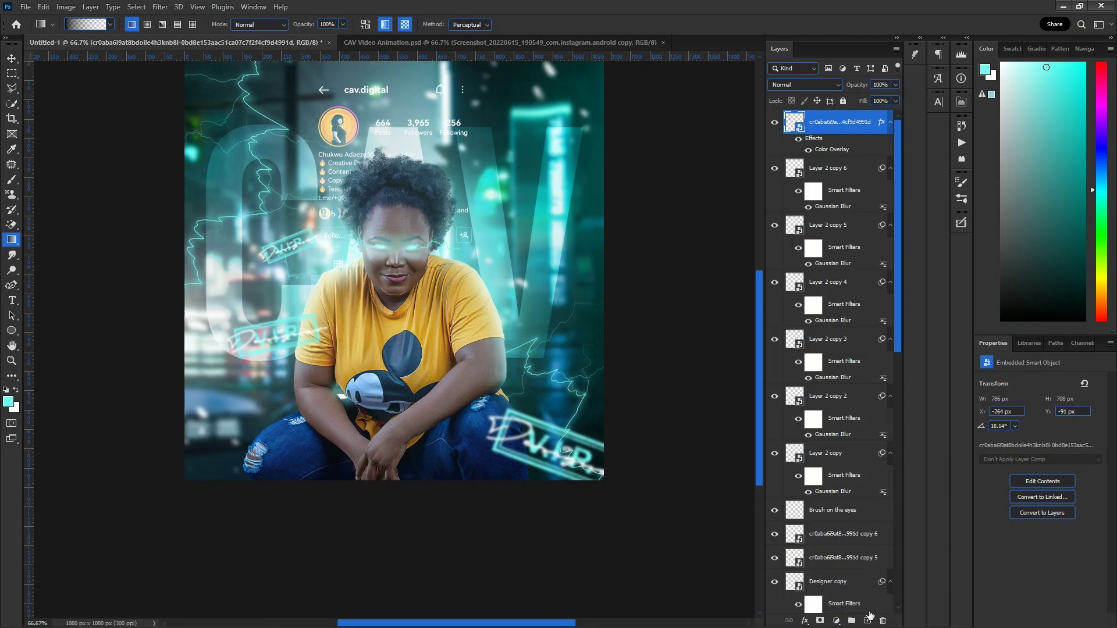
pyautogui.click(867, 621)
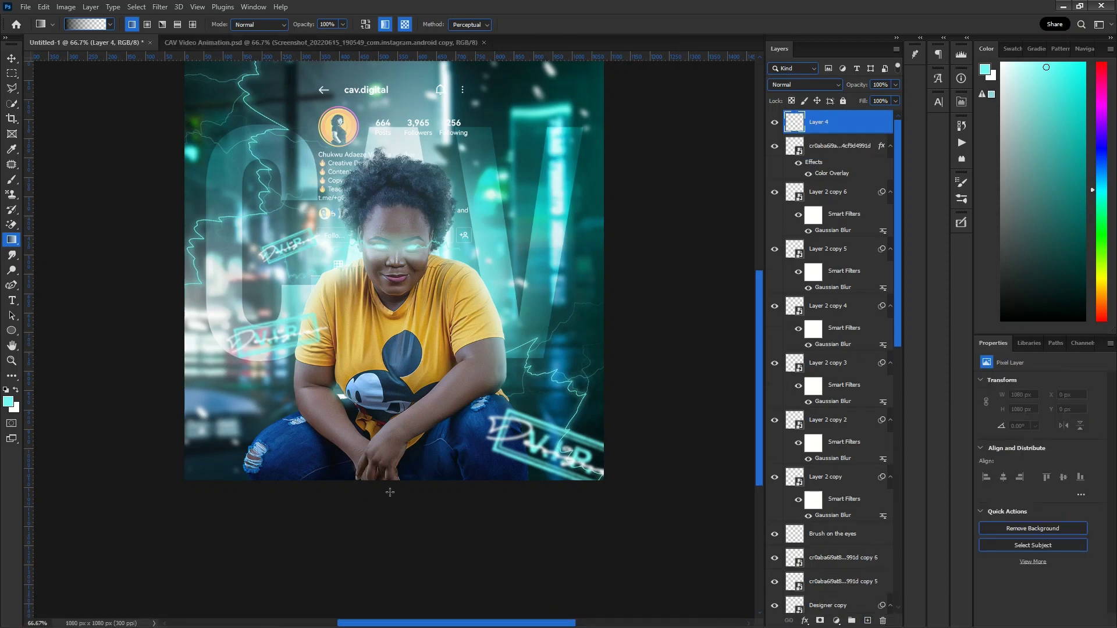
pyautogui.moveTo(390, 492); pyautogui.dragTo(369, 359)
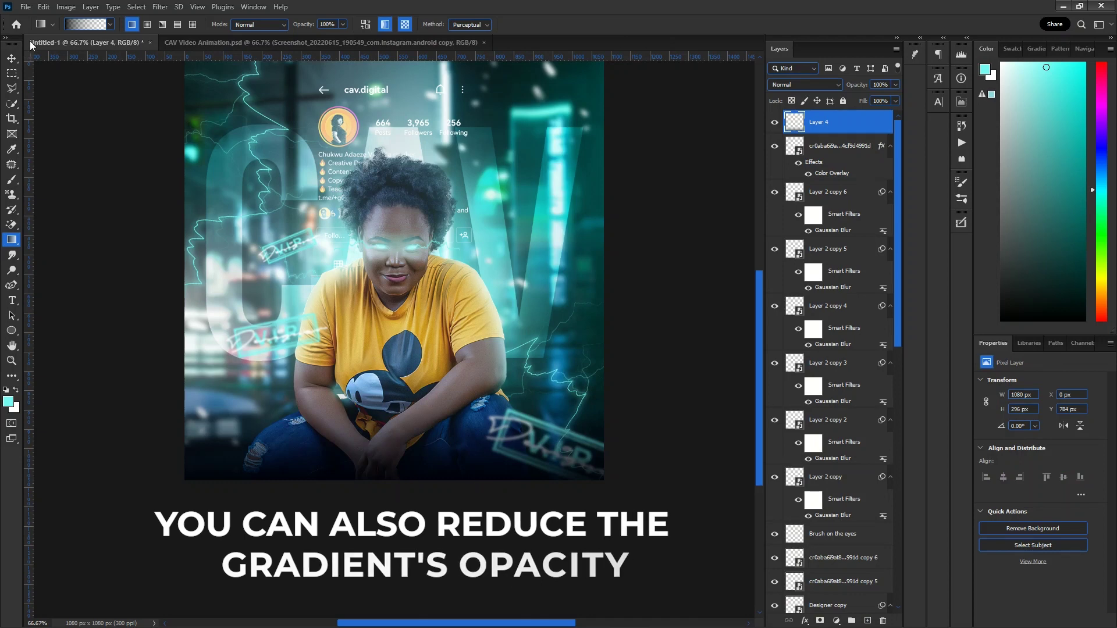
pyautogui.click(11, 58)
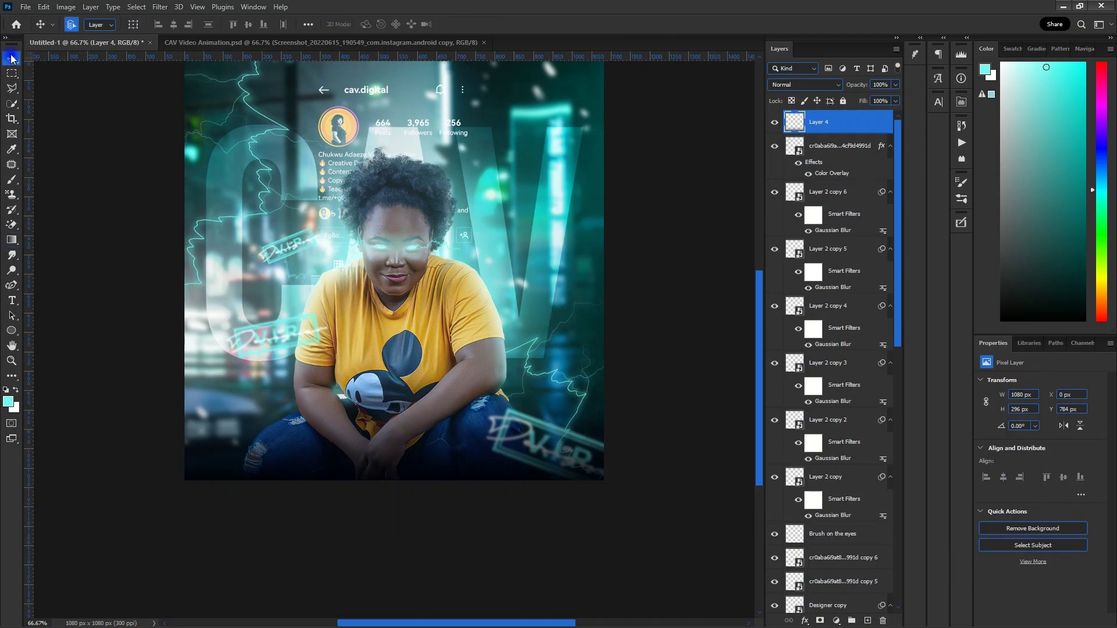
# - Copy the date, Happy Birthday and both name text layers from CAV Video Animation.psd onto the flyer's lower part, hiding the source's overlay layer first
pyautogui.click(284, 42)
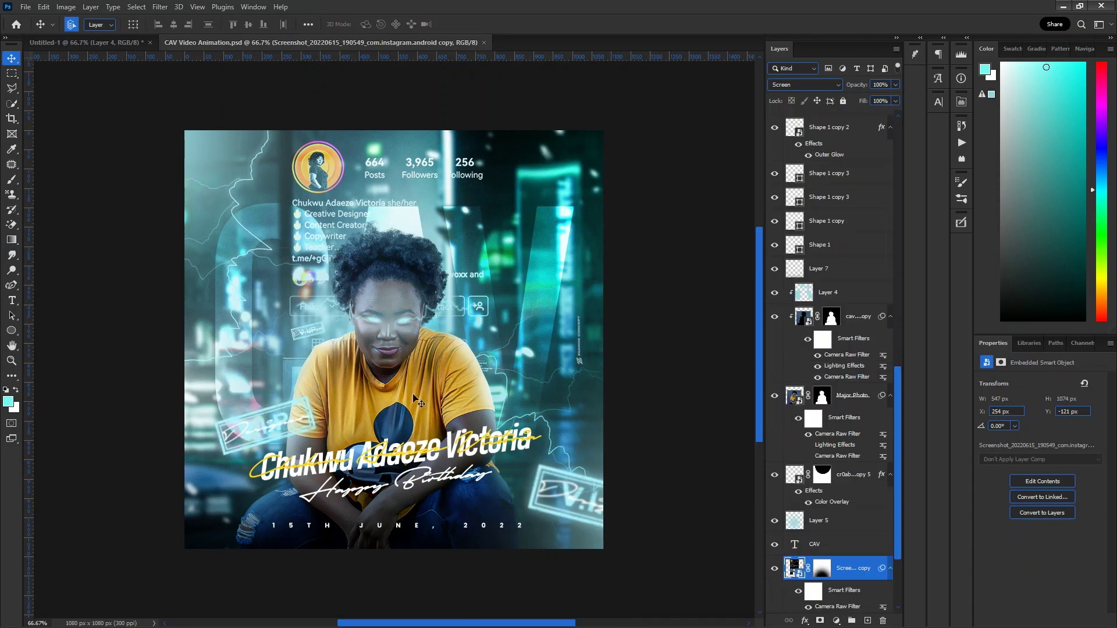
pyautogui.click(383, 531)
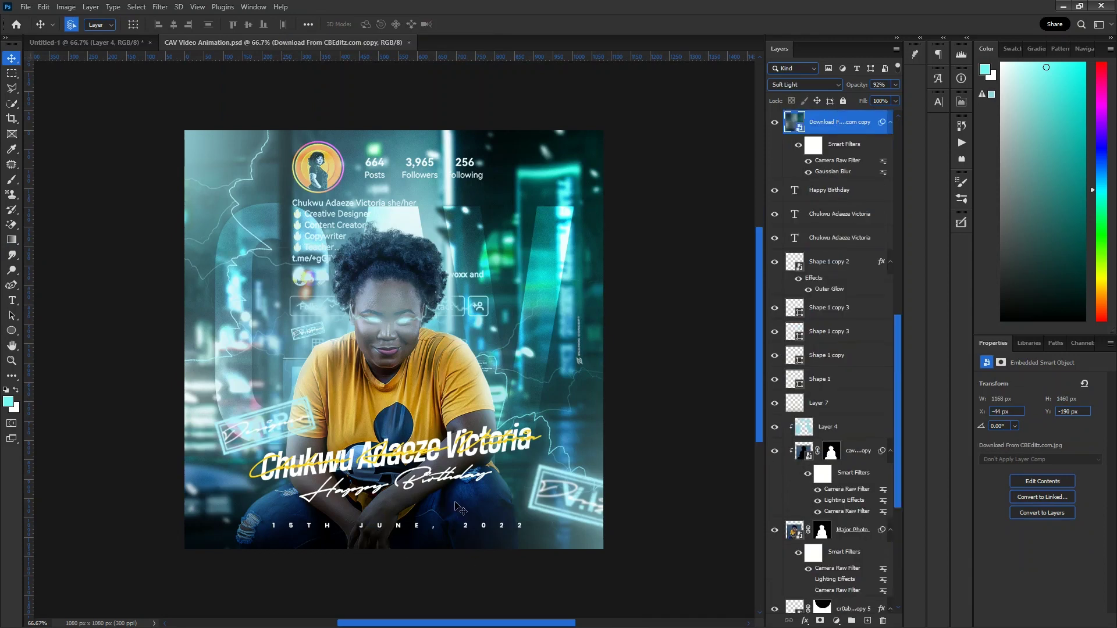
pyautogui.click(773, 123)
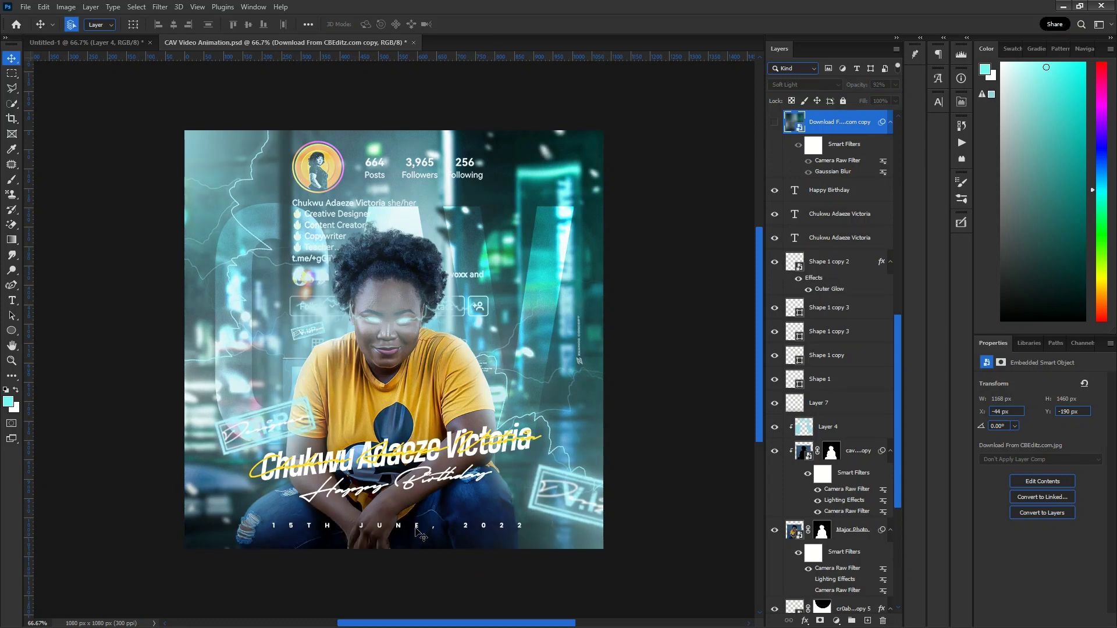
pyautogui.click(416, 528)
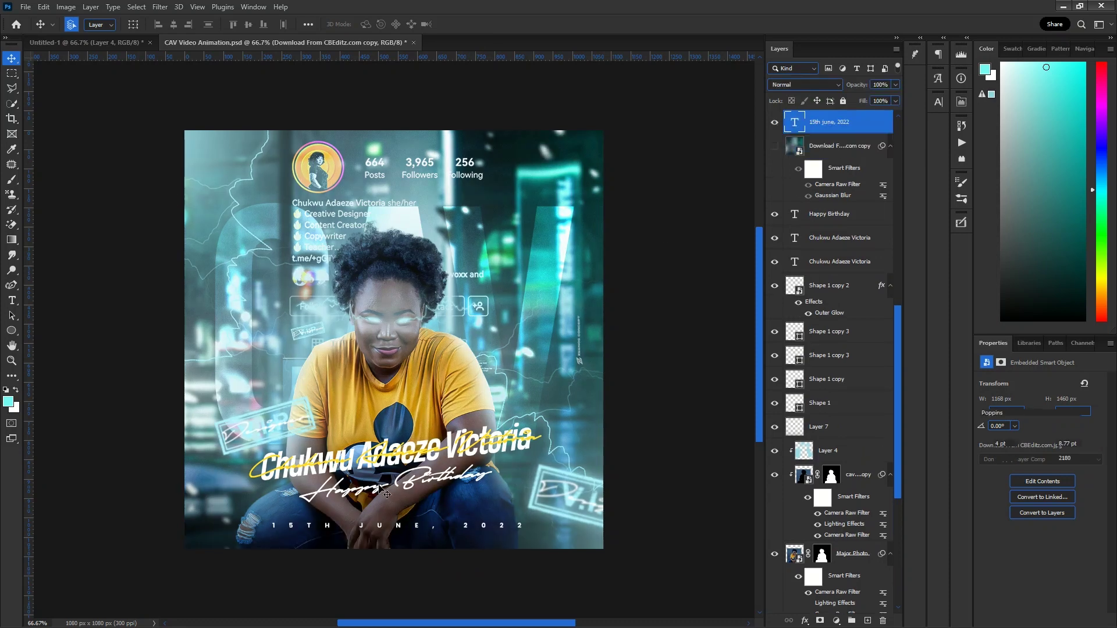
pyautogui.keyDown('shift'); pyautogui.click(401, 462); pyautogui.keyUp('shift')
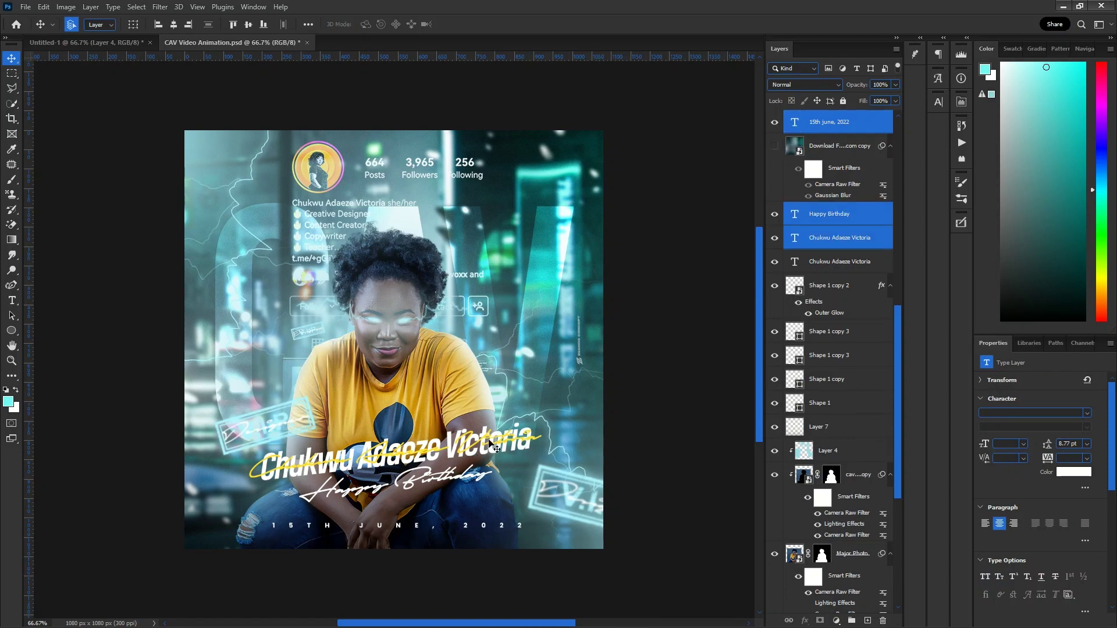
pyautogui.keyDown('ctrl'); pyautogui.click(849, 263); pyautogui.keyUp('ctrl')
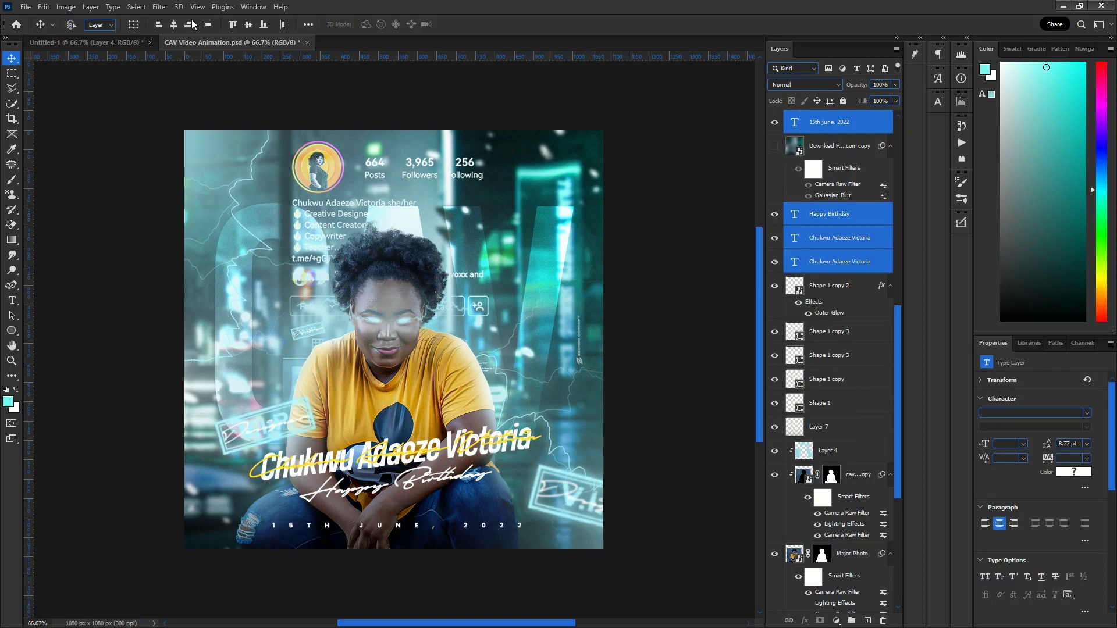
pyautogui.click(93, 43)
pyautogui.moveTo(434, 278); pyautogui.dragTo(439, 286)
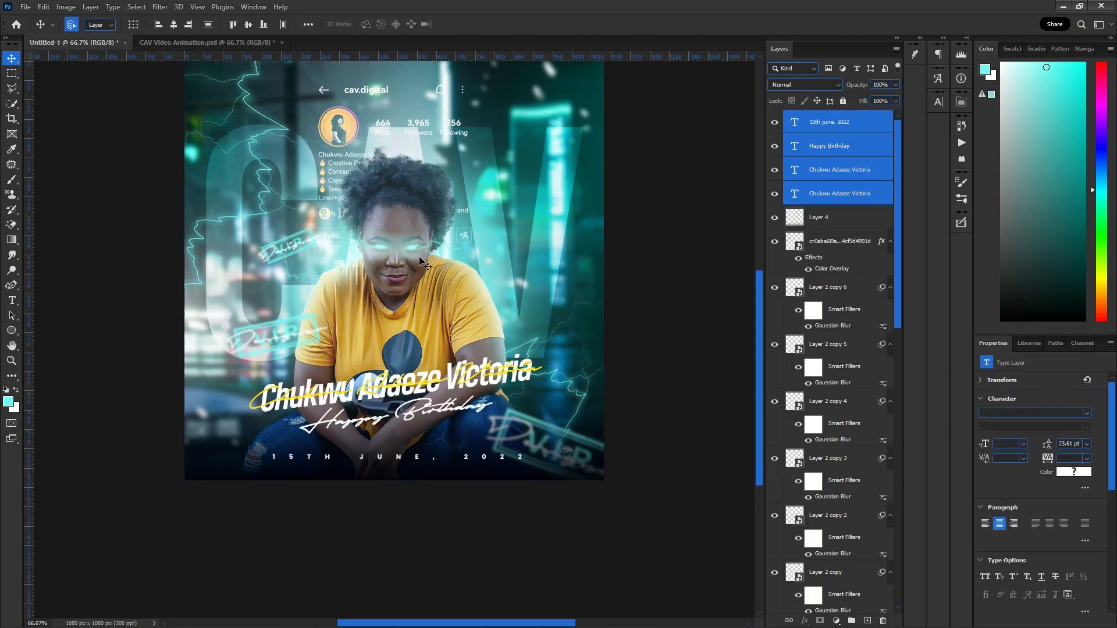
pyautogui.scroll(1, 420, 260)
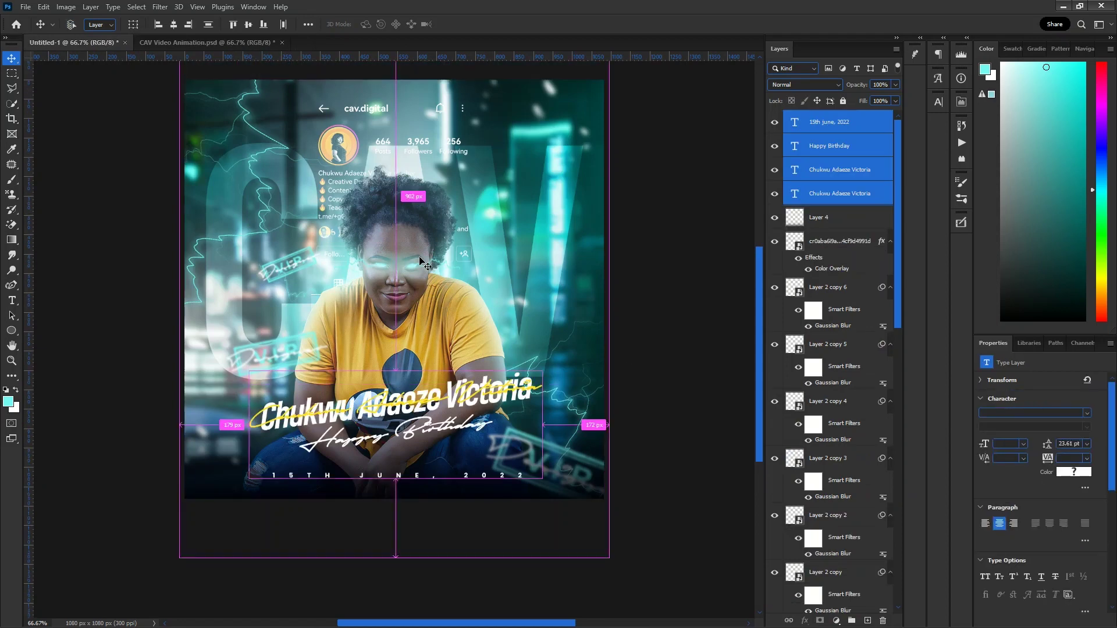
pyautogui.hotkey('ctrl', '-')
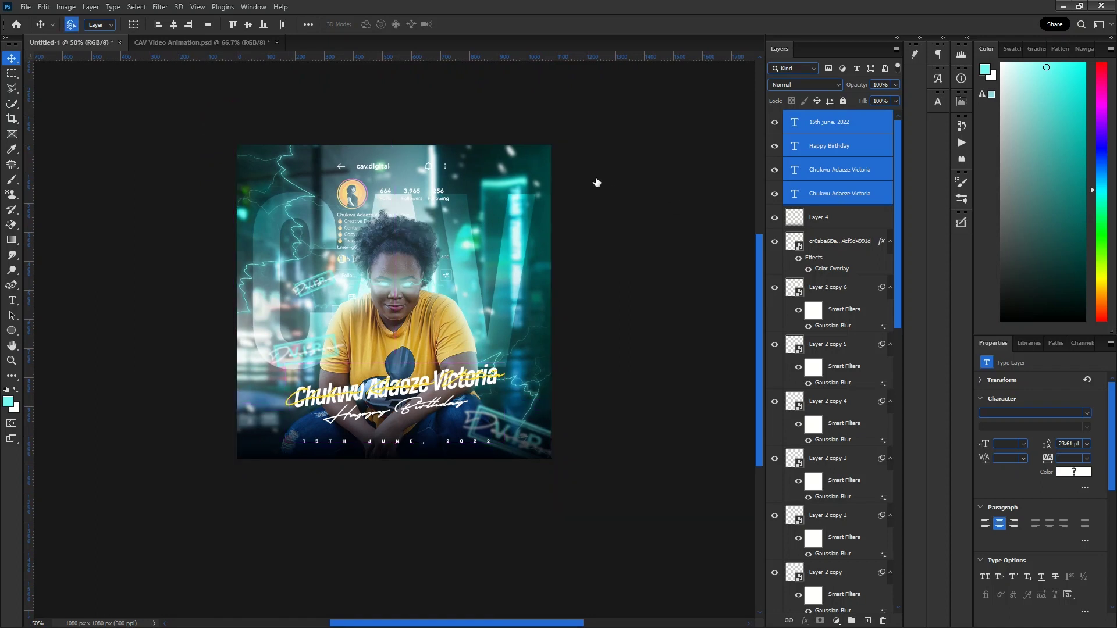
# - Add a layer above Layer 4 and dab cyan glows on the flyer's upper-left and lower-right corners with a soft 1000 px brush
pyautogui.click(866, 120)
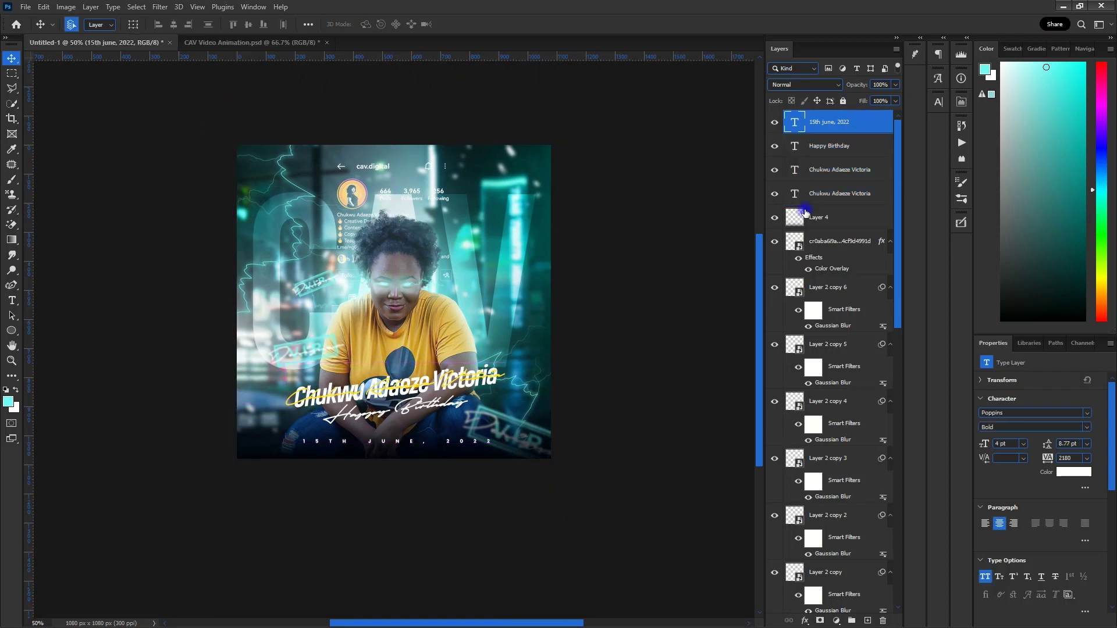
pyautogui.click(813, 216)
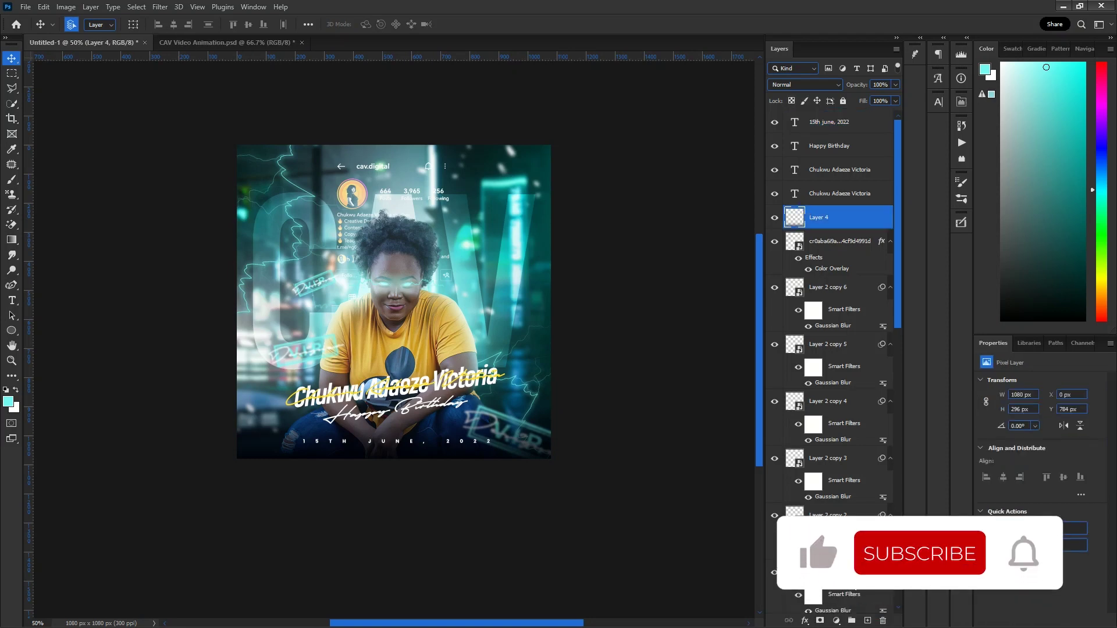
pyautogui.click(867, 621)
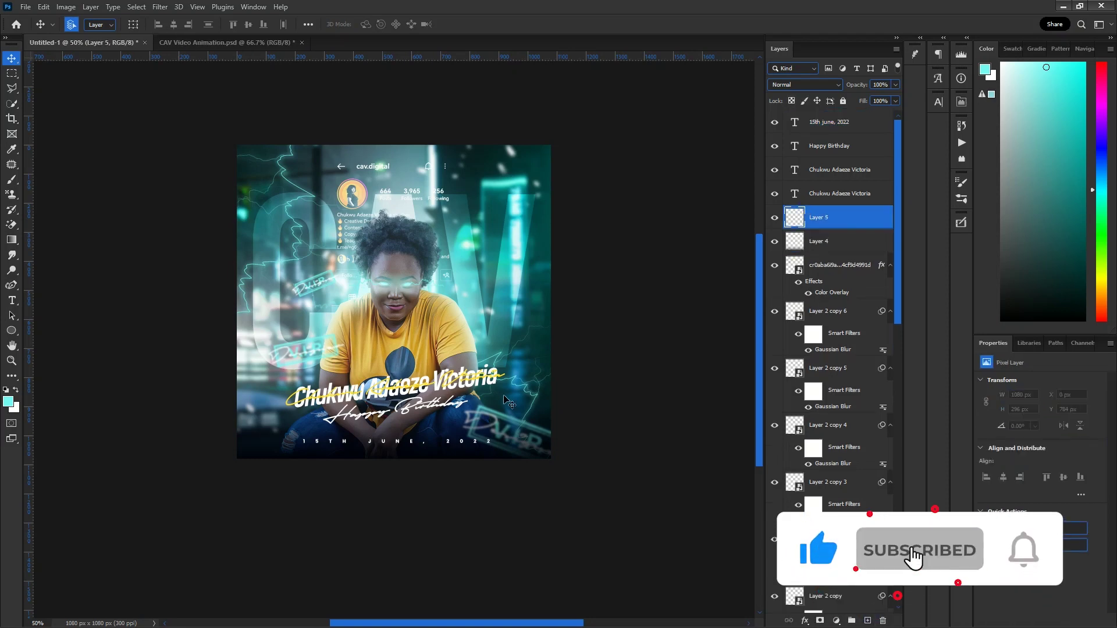
pyautogui.press('b')
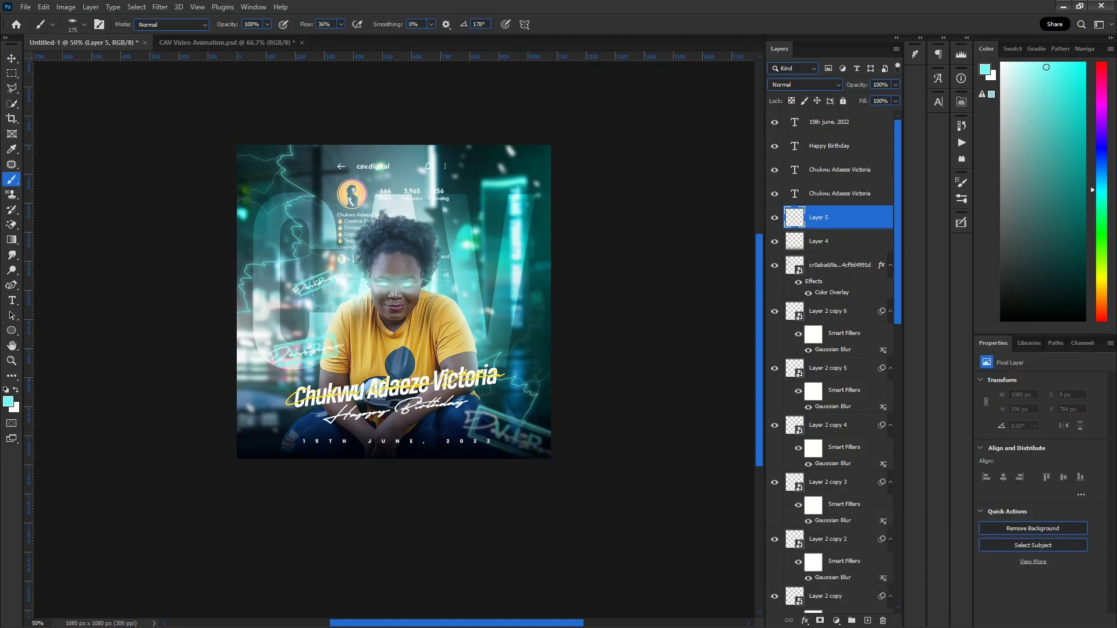
pyautogui.click(79, 24)
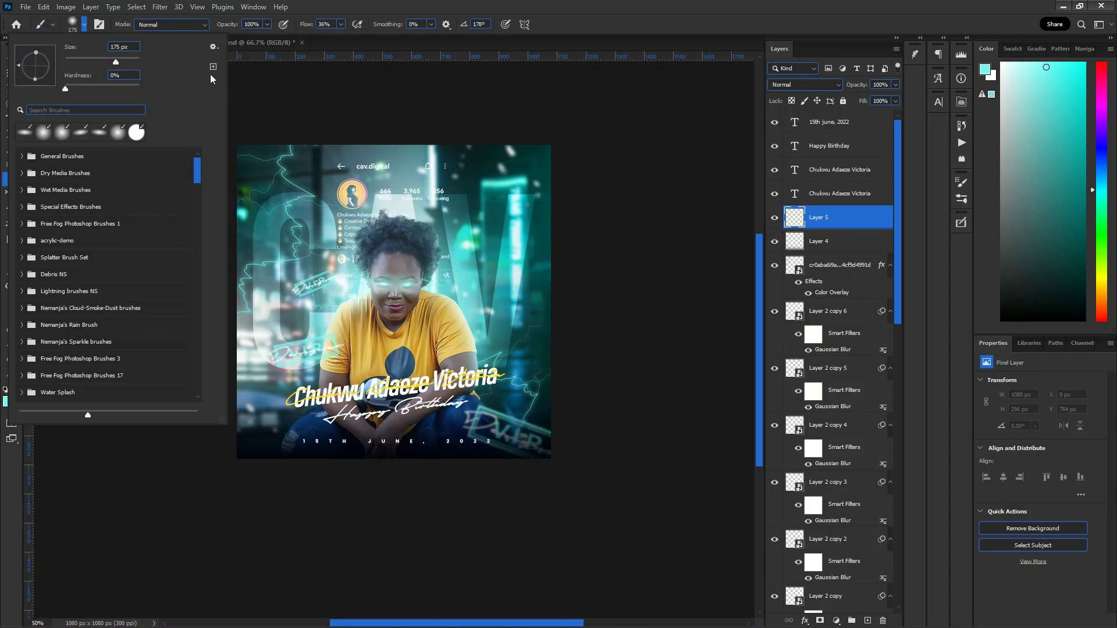
pyautogui.click(141, 62)
pyautogui.click(131, 61)
pyautogui.press('Return')
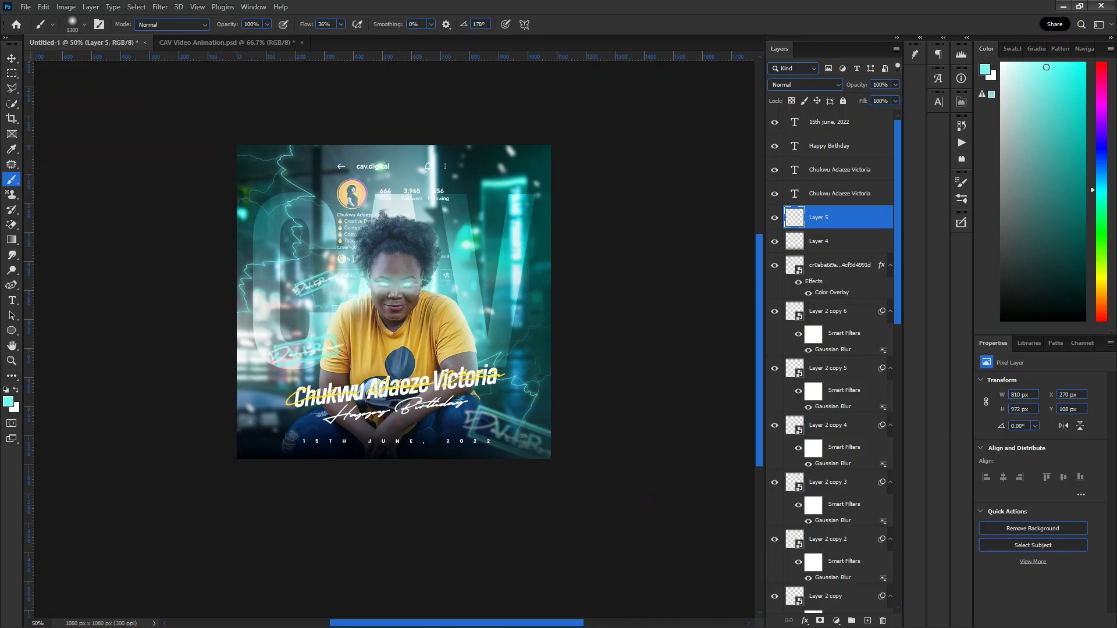
pyautogui.click(184, 139)
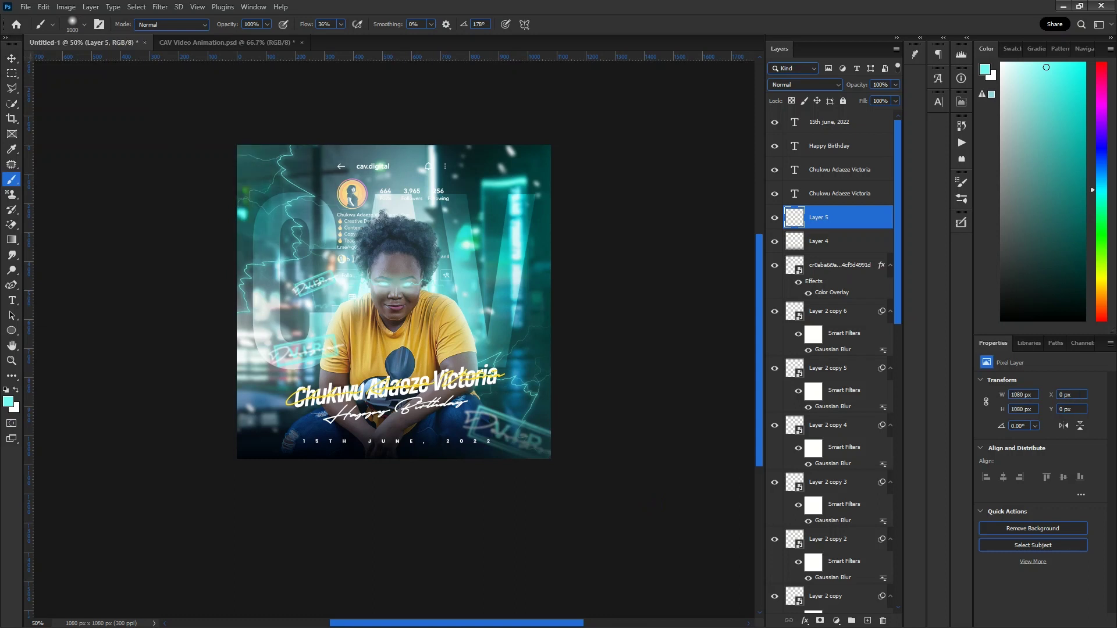
pyautogui.click(184, 140)
pyautogui.click(606, 455)
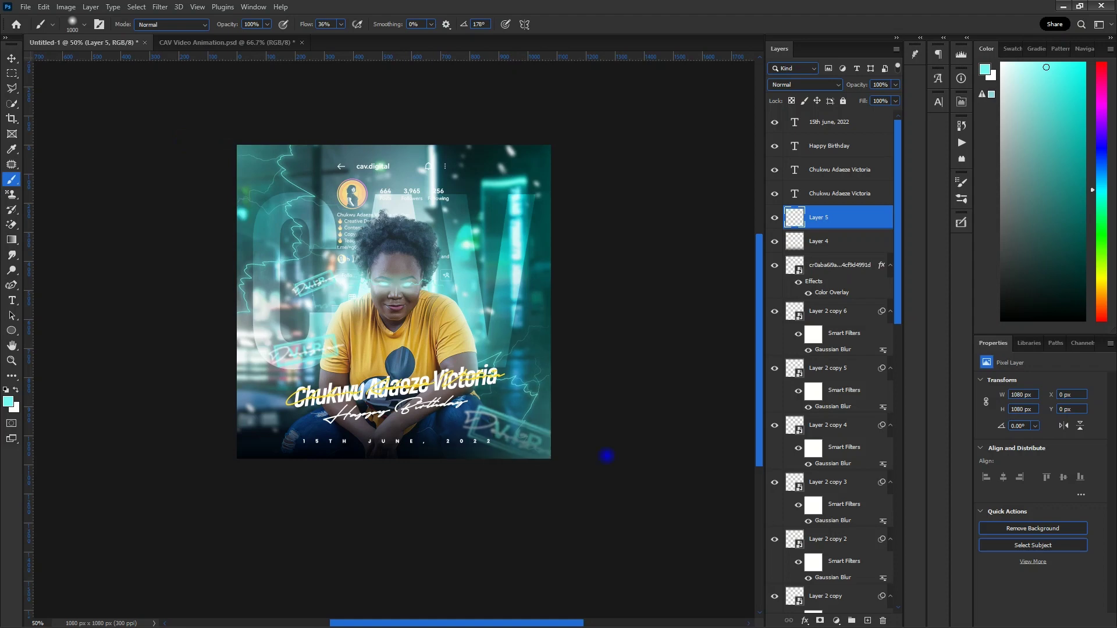
# - Set the corner glow layer to Screen at 72% opacity and move it between Layer 2 copy 4 and Layer 2 copy 3
pyautogui.click(792, 85)
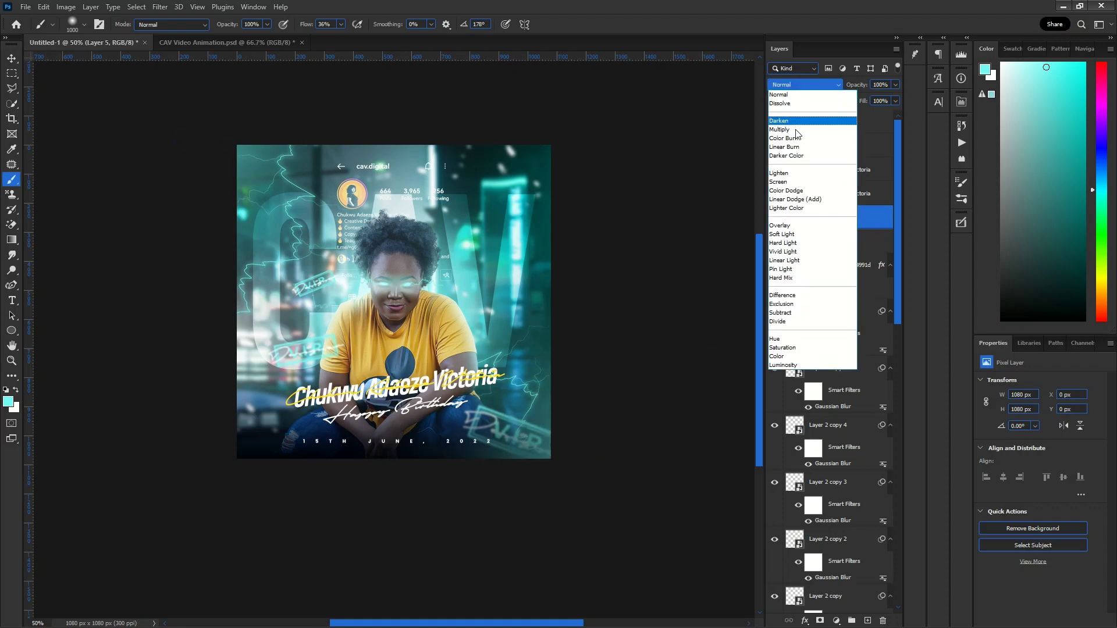
pyautogui.click(799, 182)
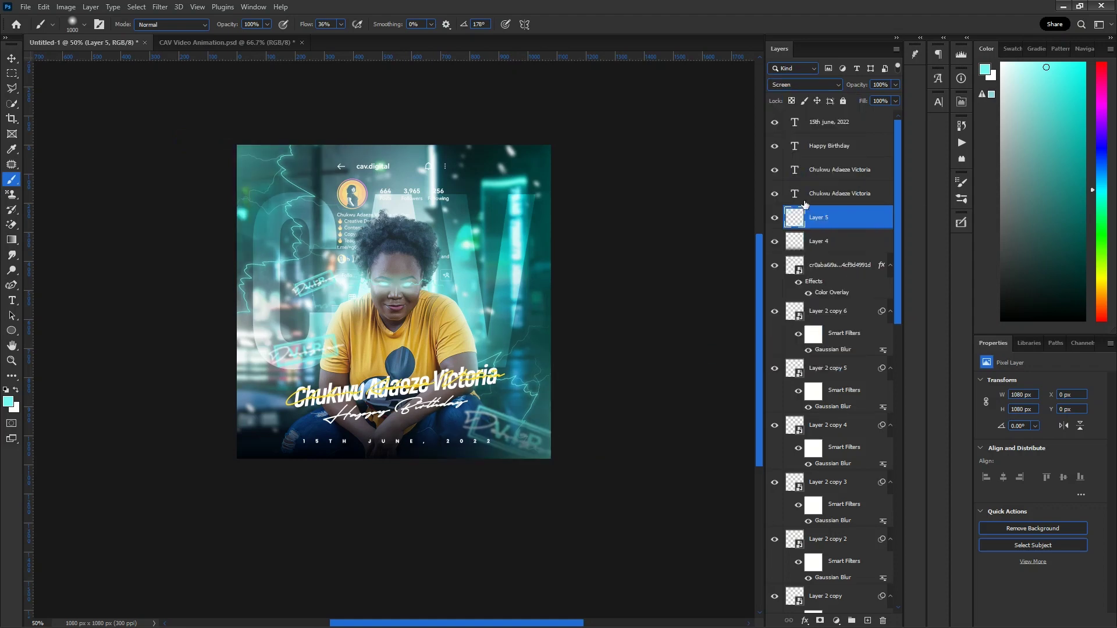
pyautogui.moveTo(867, 228); pyautogui.dragTo(838, 460)
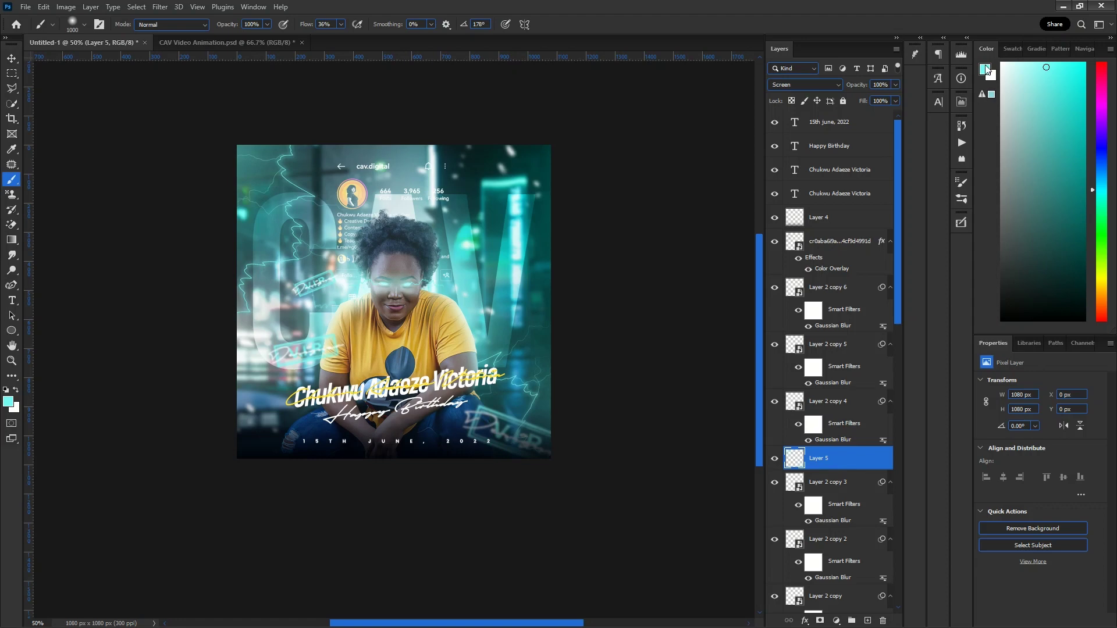
pyautogui.moveTo(863, 85); pyautogui.dragTo(847, 85)
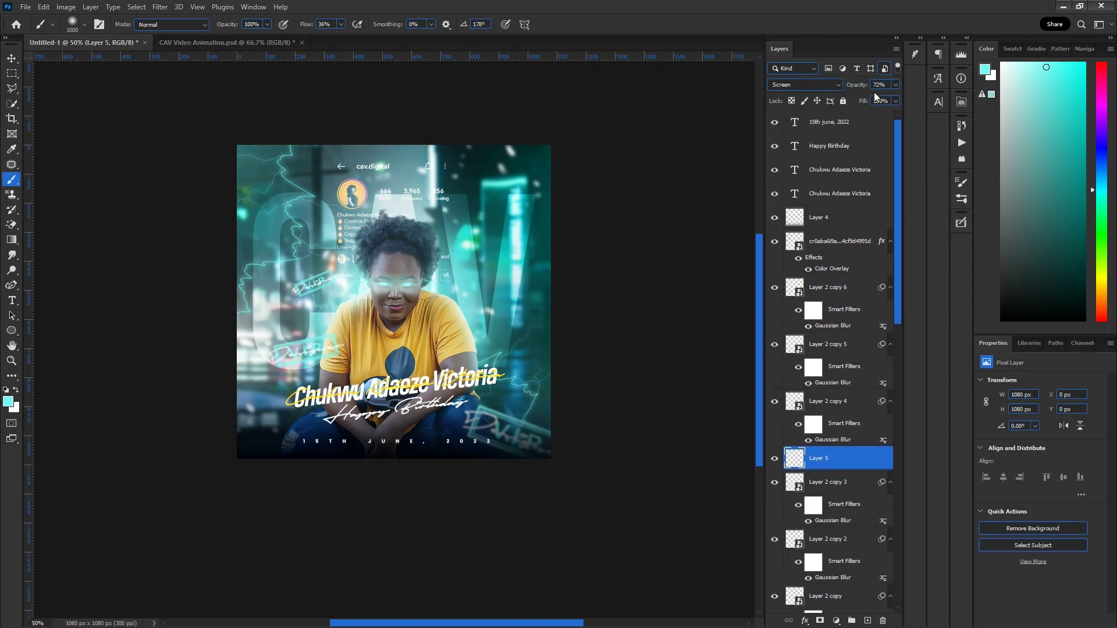
# - Stamp all visible layers into a new layer above the date text and convert it to a Smart Object
pyautogui.click(846, 129)
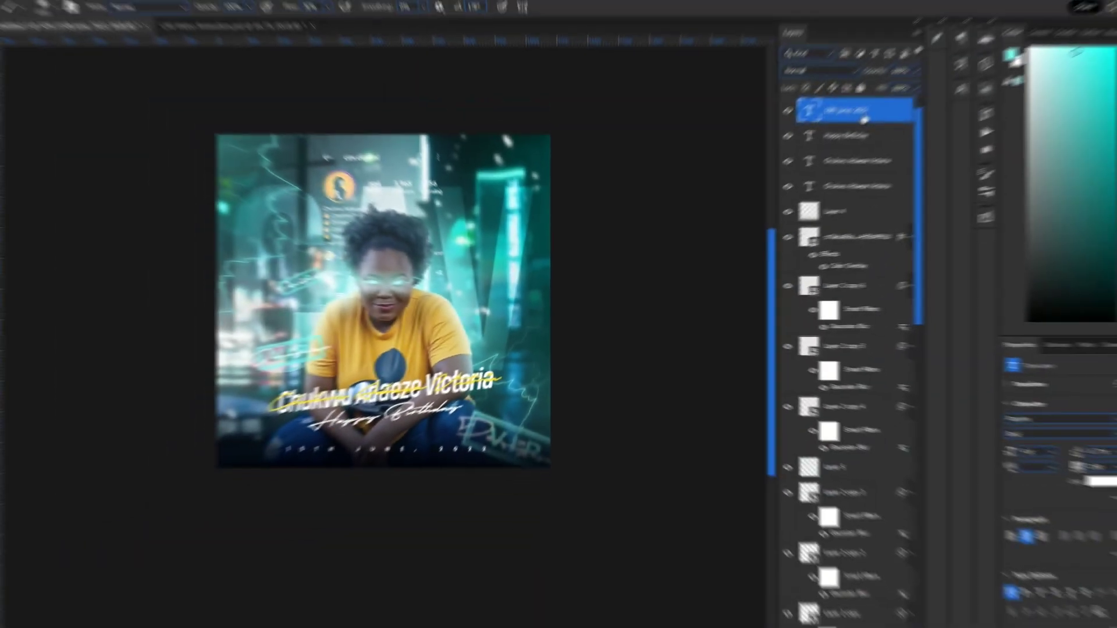
pyautogui.press('alt')
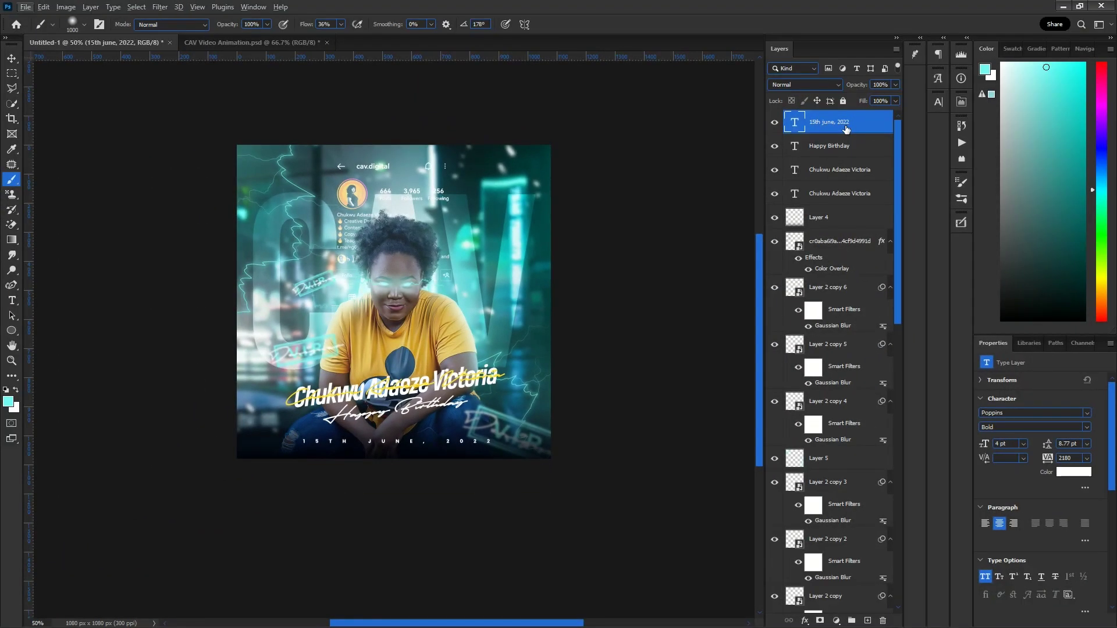
pyautogui.hotkey('ctrl', 'alt', 'shift', 'e')
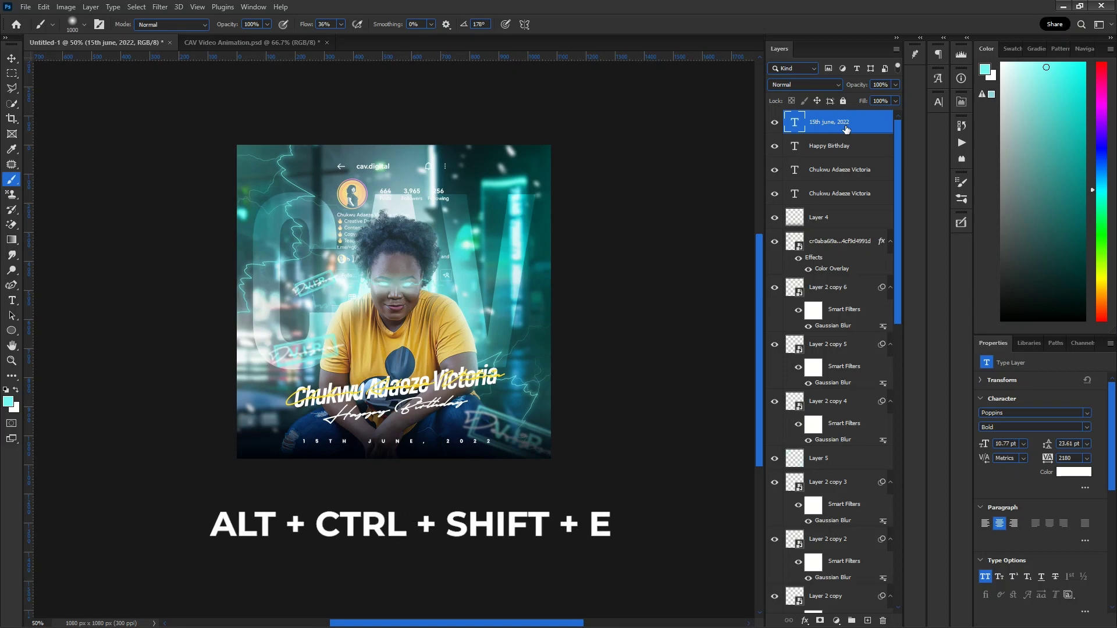
pyautogui.rightClick(846, 131)
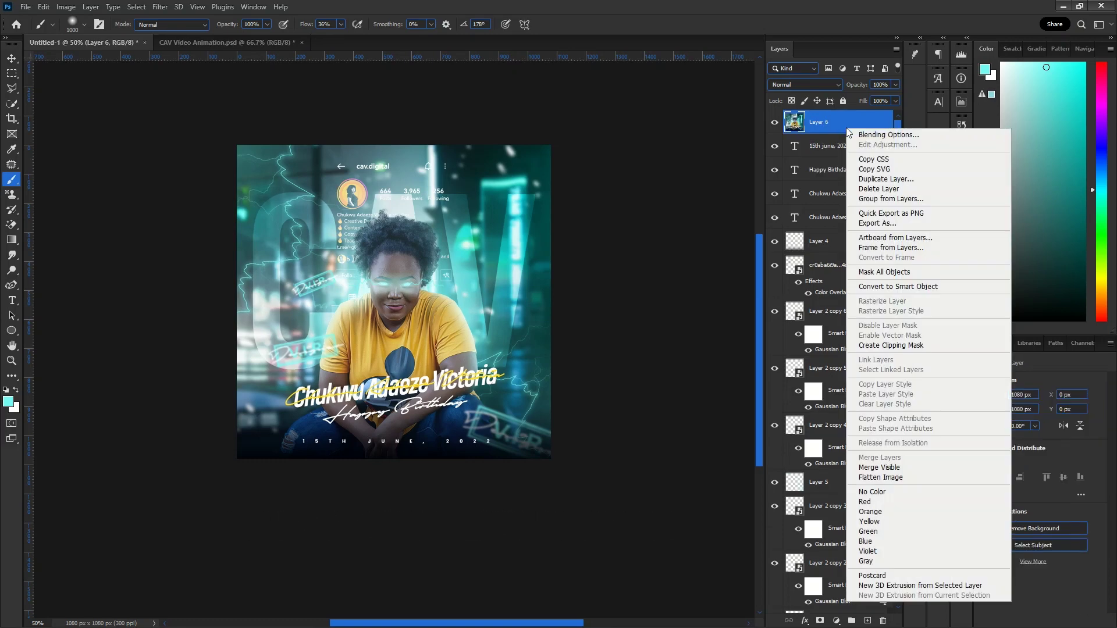
pyautogui.click(900, 286)
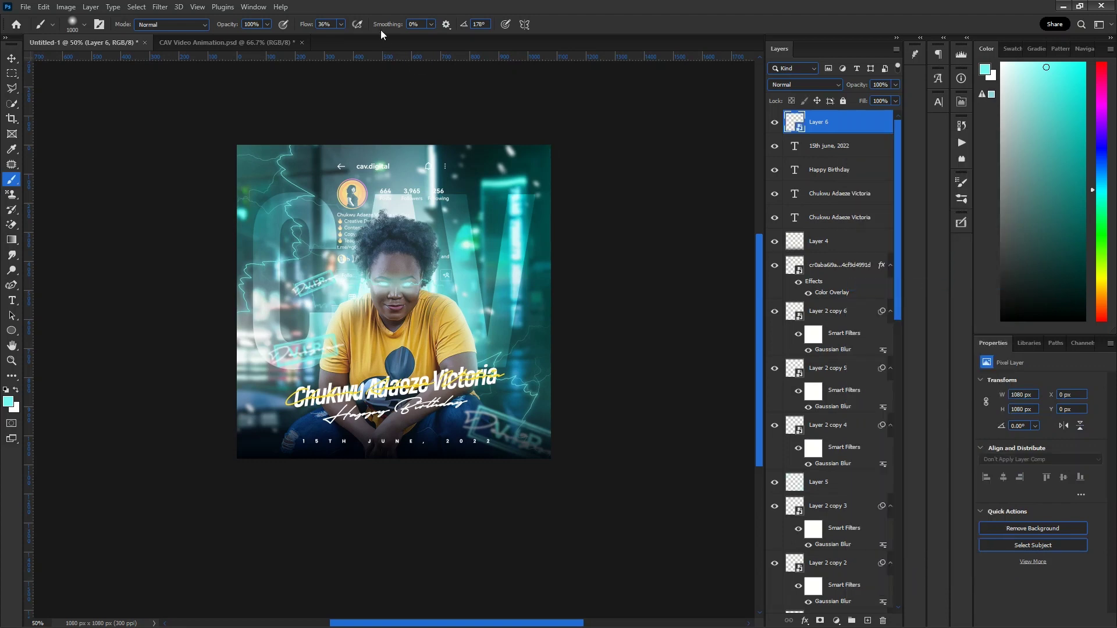
# - Start a Camera Raw filter on the stamped flyer layer with Texture +40, Clarity +20 and Sharpening 10
pyautogui.click(159, 7)
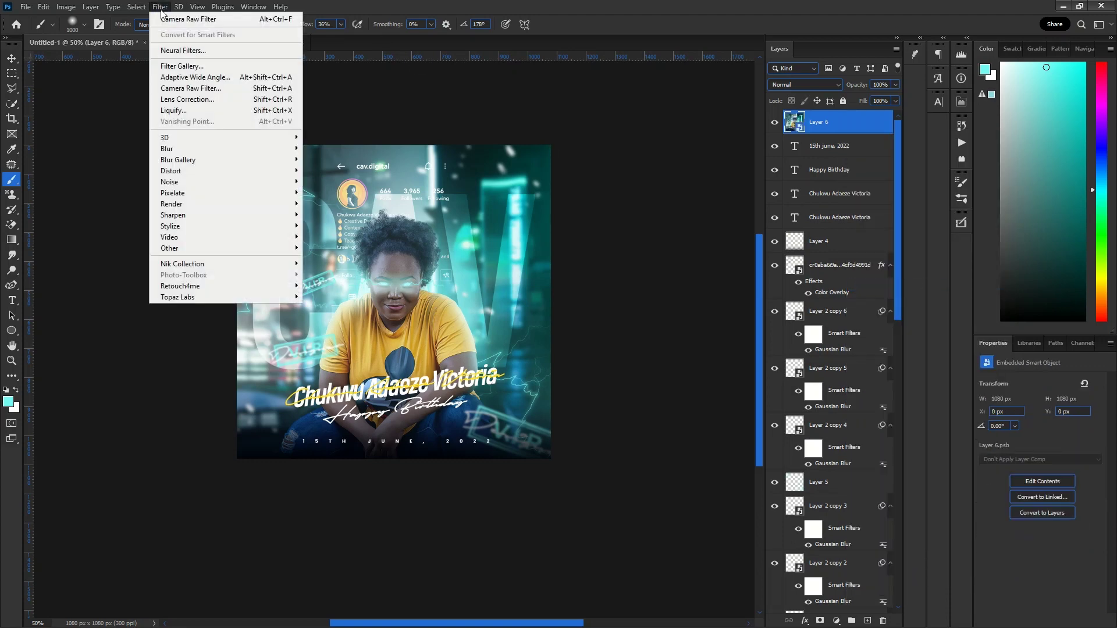
pyautogui.click(169, 19)
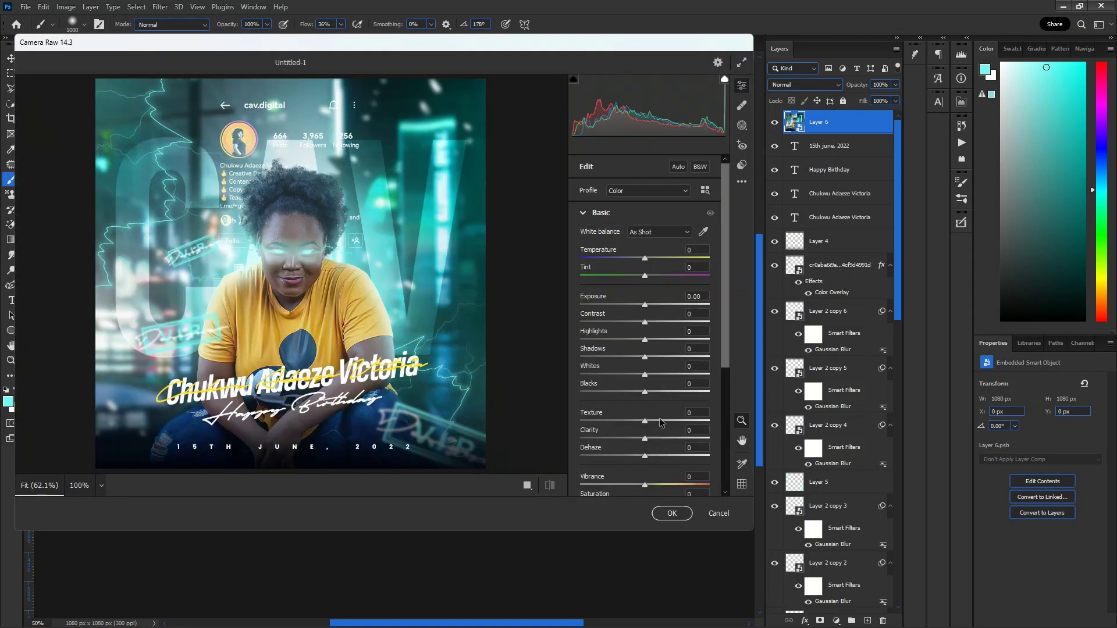
pyautogui.moveTo(659, 423)
pyautogui.mouseDown()
pyautogui.moveTo(677, 420)
pyautogui.moveTo(650, 426)
pyautogui.moveTo(728, 426)
pyautogui.moveTo(658, 439)
pyautogui.mouseUp()
pyautogui.click(670, 438)
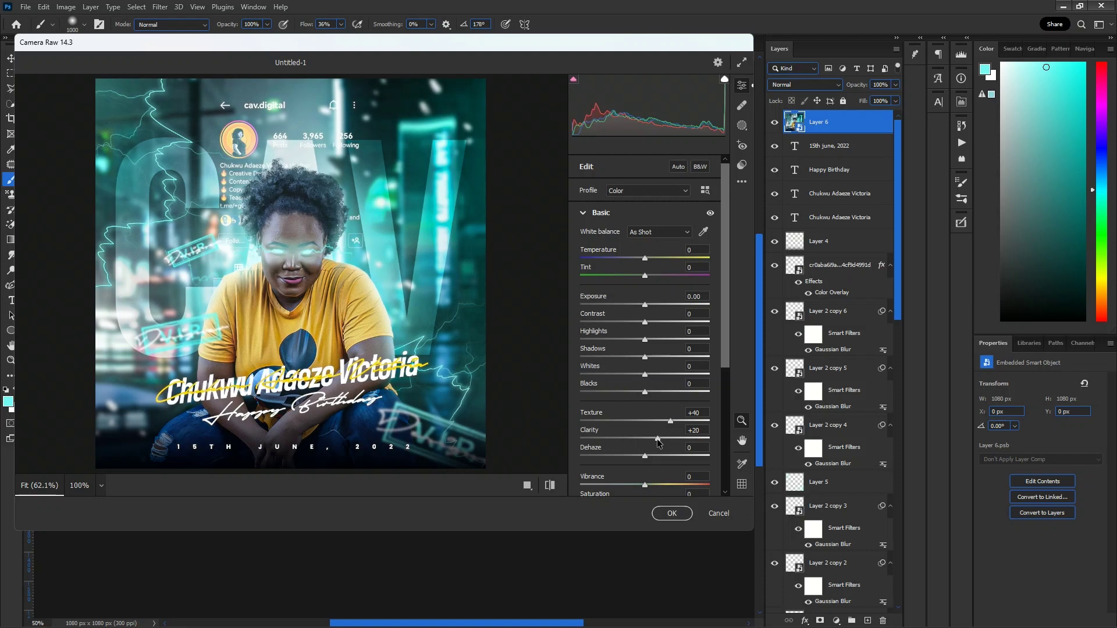
pyautogui.scroll(-5, 656, 473)
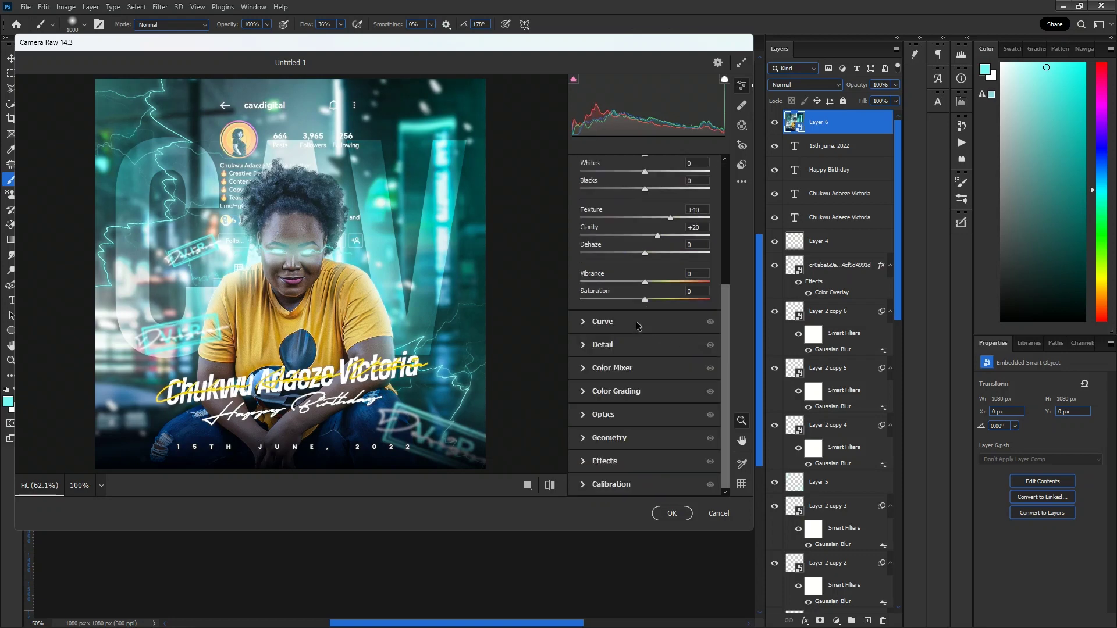
pyautogui.click(612, 346)
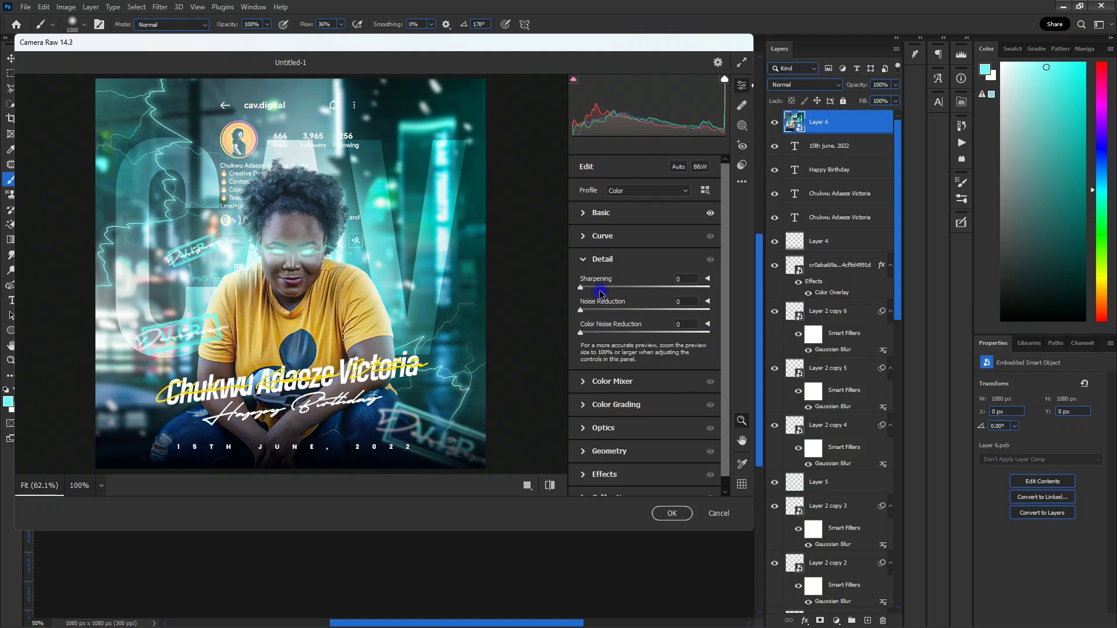
pyautogui.click(600, 288)
pyautogui.moveTo(601, 288); pyautogui.dragTo(588, 288)
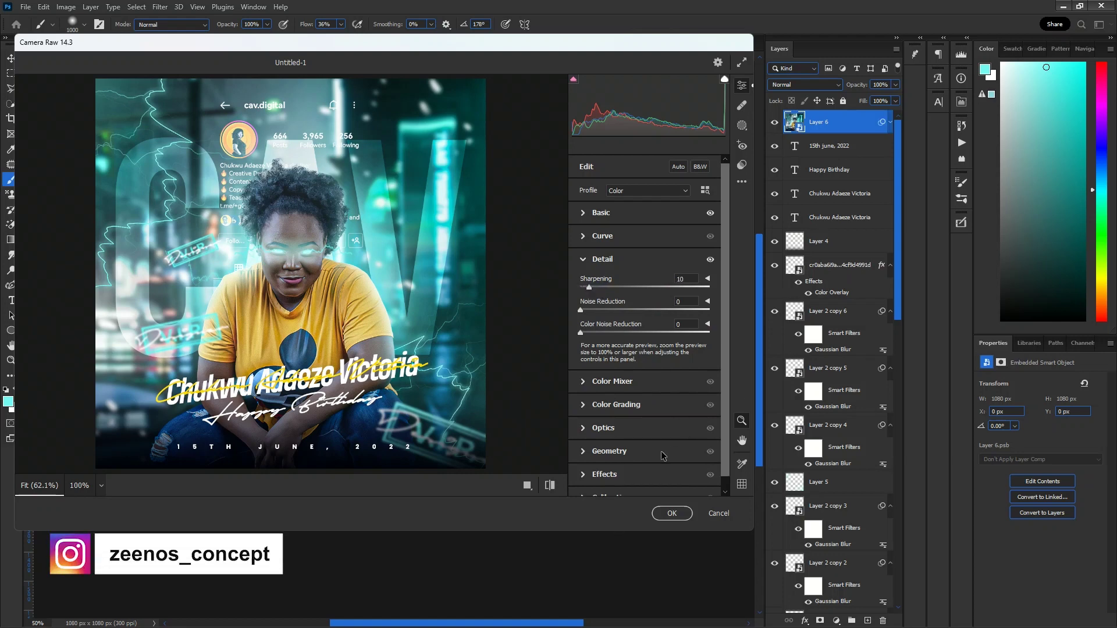
# - Add Grain 2 and Vignetting -1 in the Camera Raw effects and apply the filter
pyautogui.scroll(-1, 661, 455)
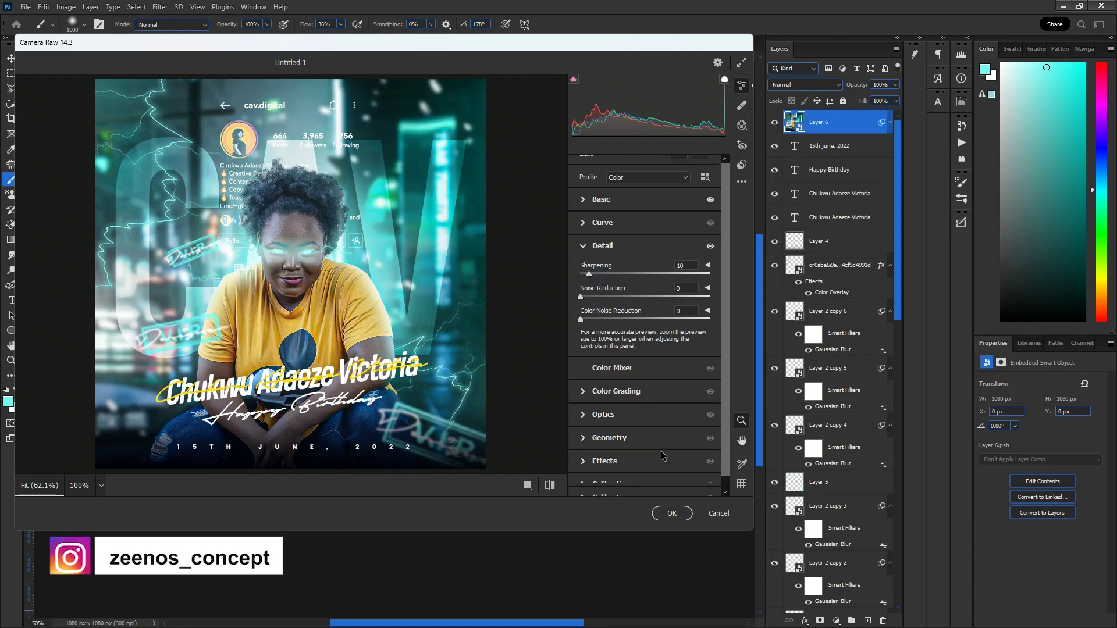
pyautogui.click(623, 469)
pyautogui.moveTo(599, 406); pyautogui.dragTo(582, 401)
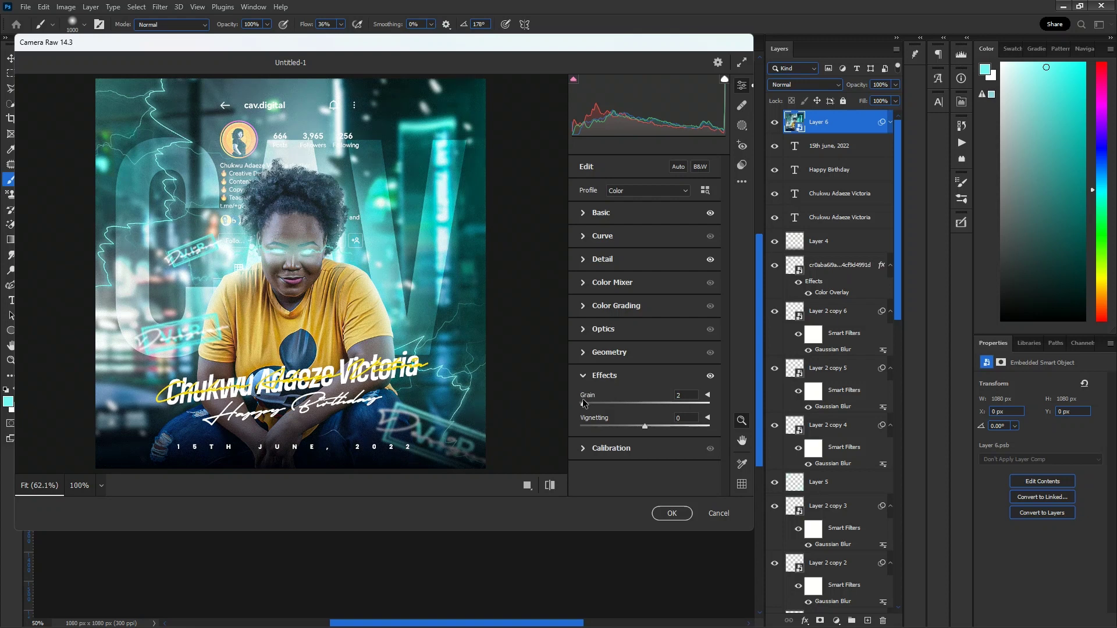
pyautogui.click(633, 427)
pyautogui.moveTo(633, 429); pyautogui.dragTo(644, 429)
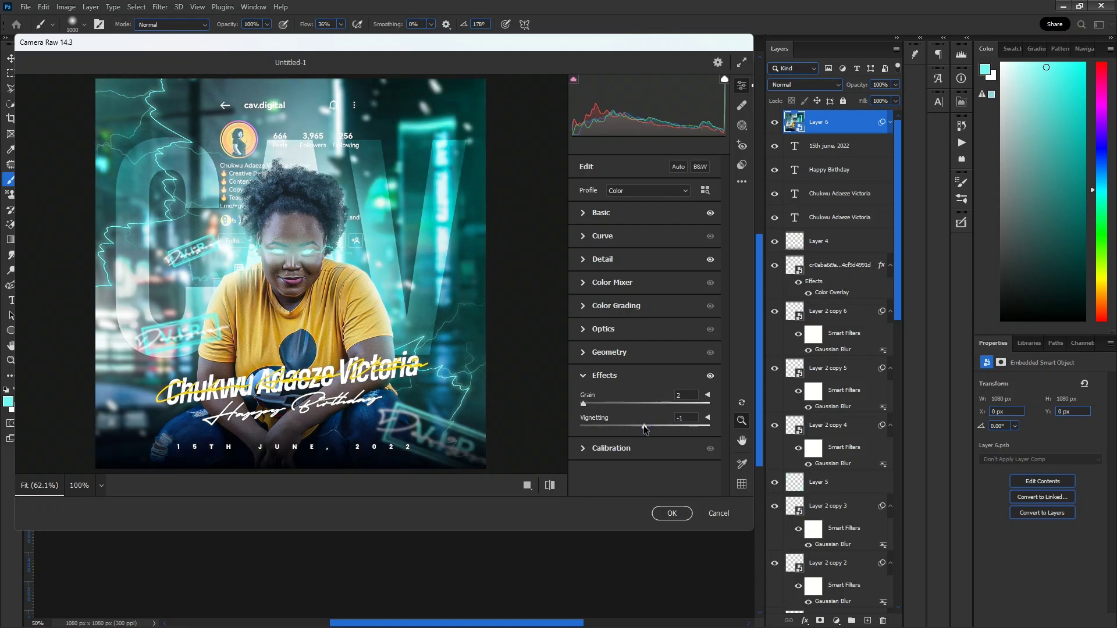
pyautogui.click(672, 513)
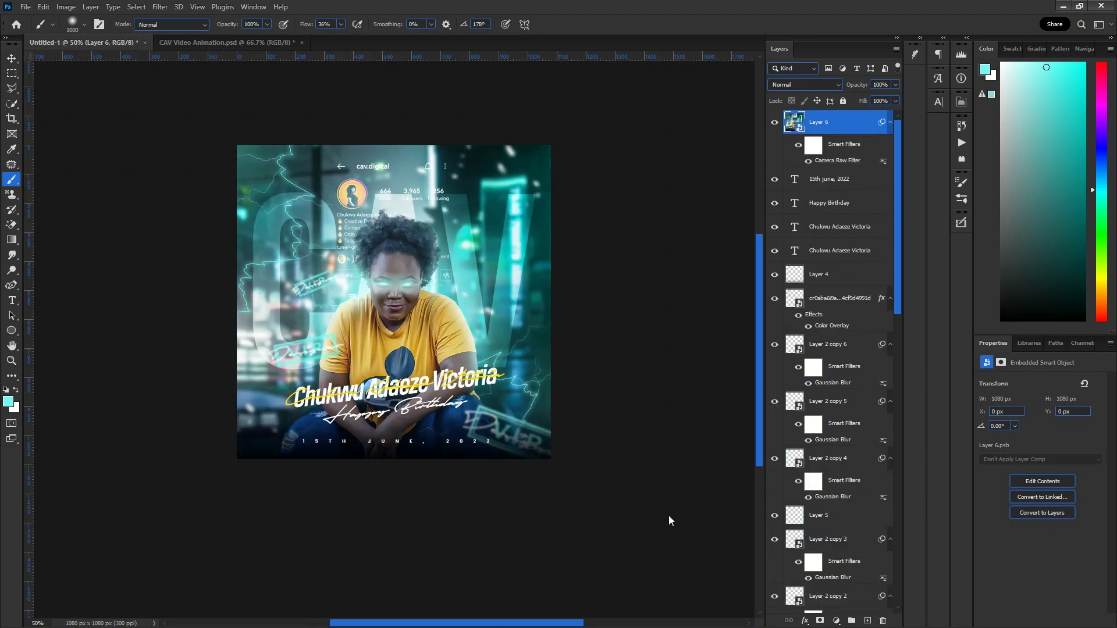